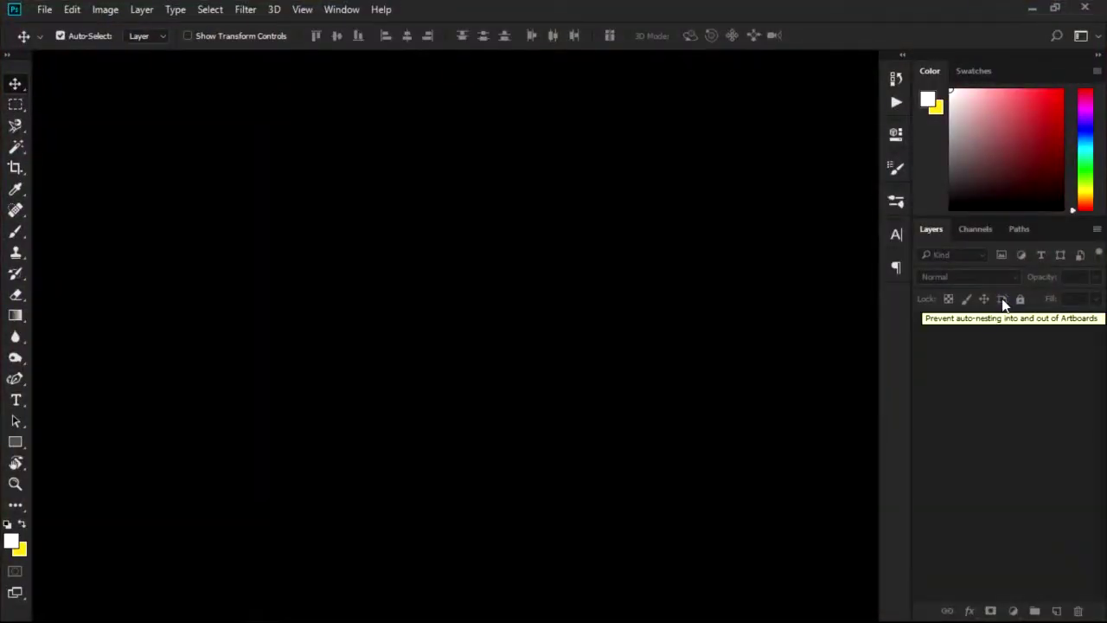
Create a blank 1080 × 1080 px document at 300 ppi with a white background.
key(alt+f)
key(Return)
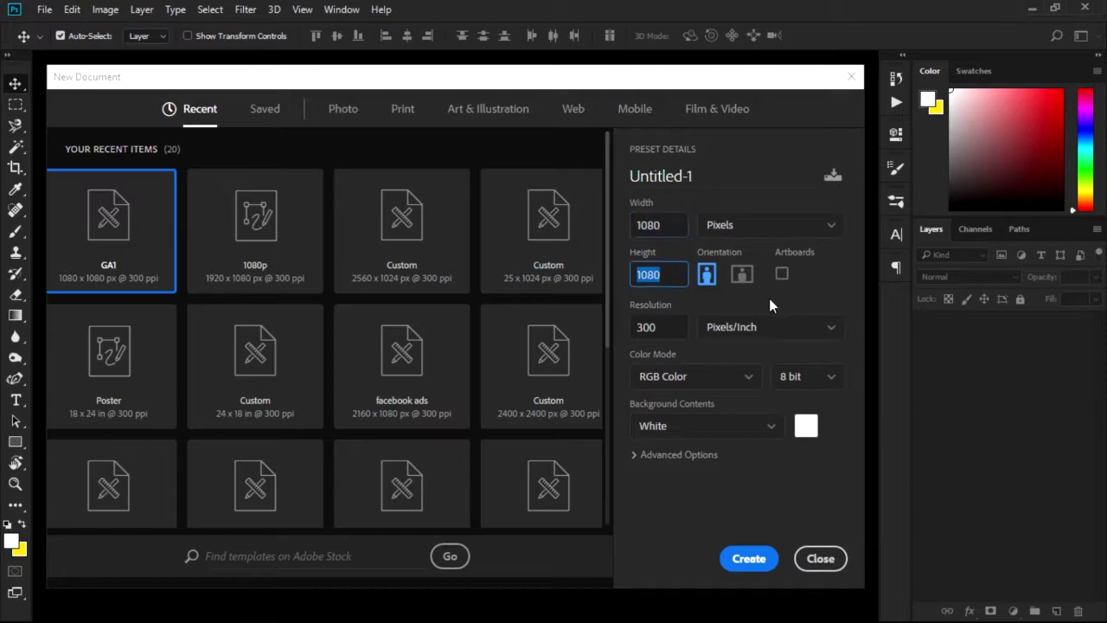
click(749, 558)
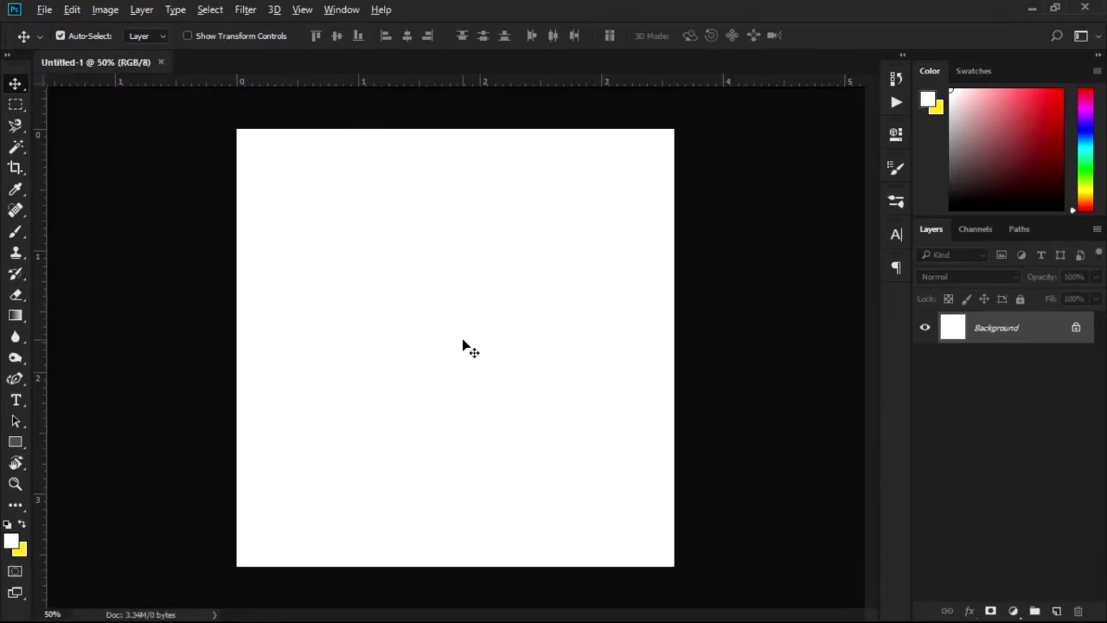
Move the turtle photo to the canvas top and enlarge it to cover the full width.
scroll(463, 343, up, 1)
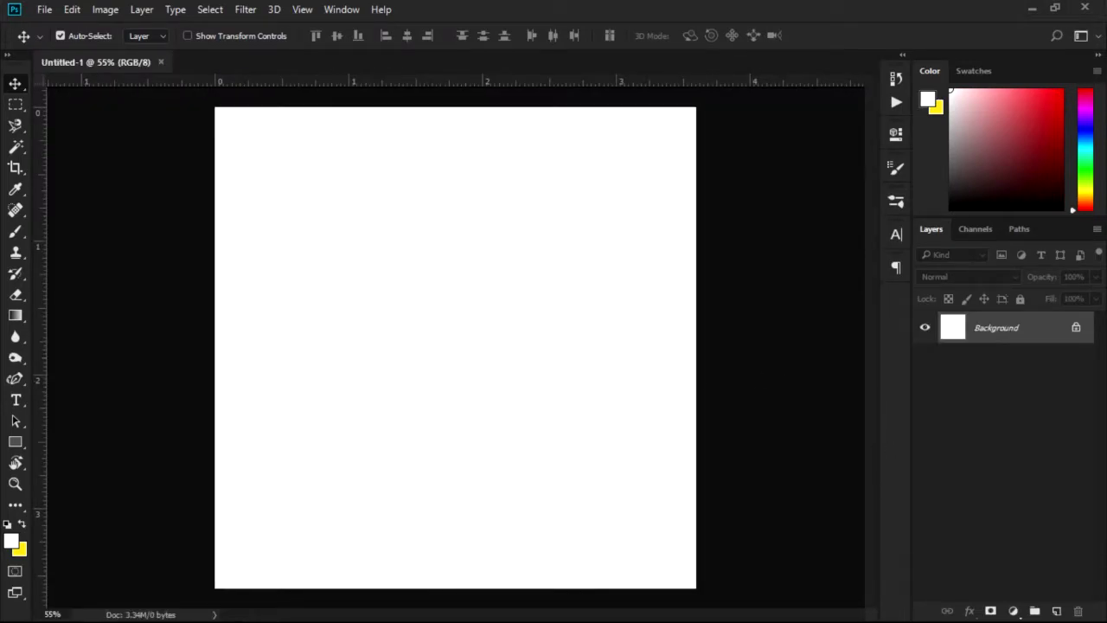
drag(553, 363, 597, 260)
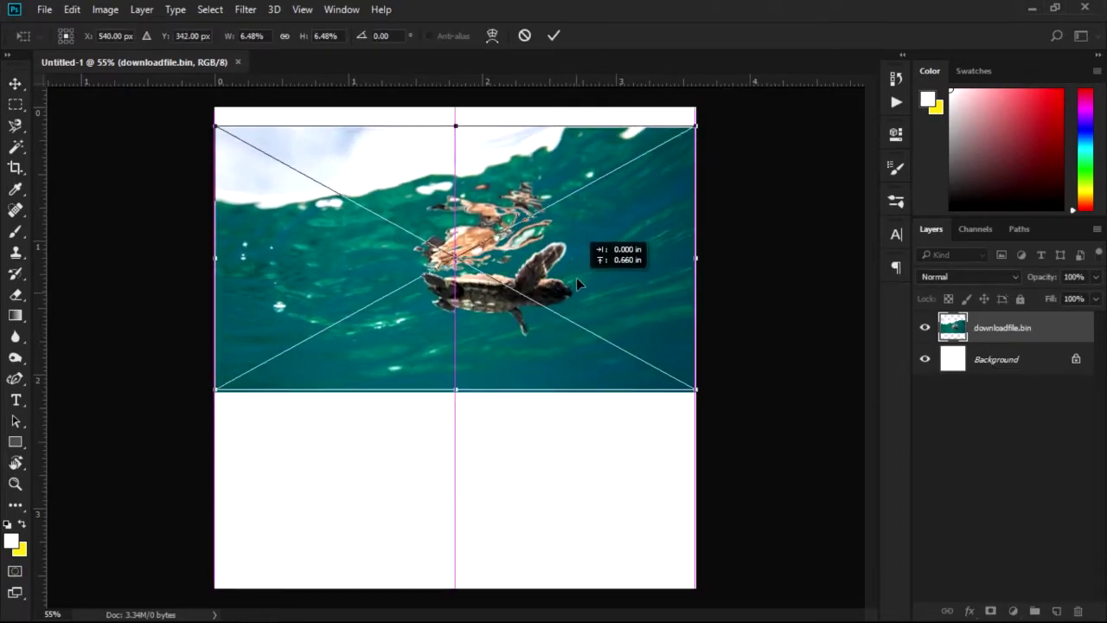
drag(696, 372, 726, 386)
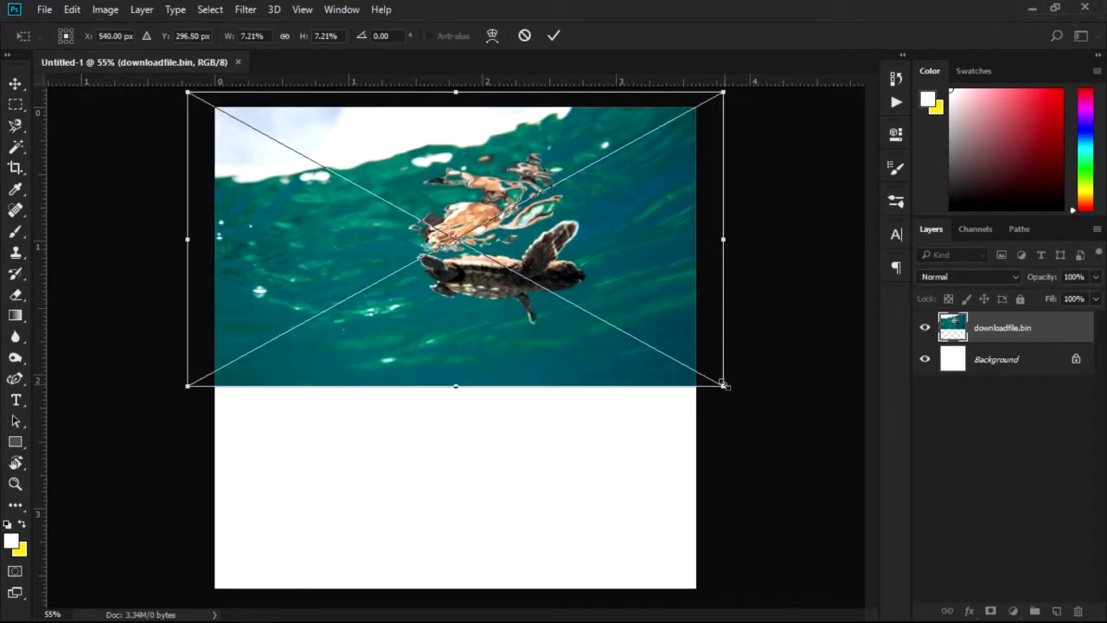
key(Return)
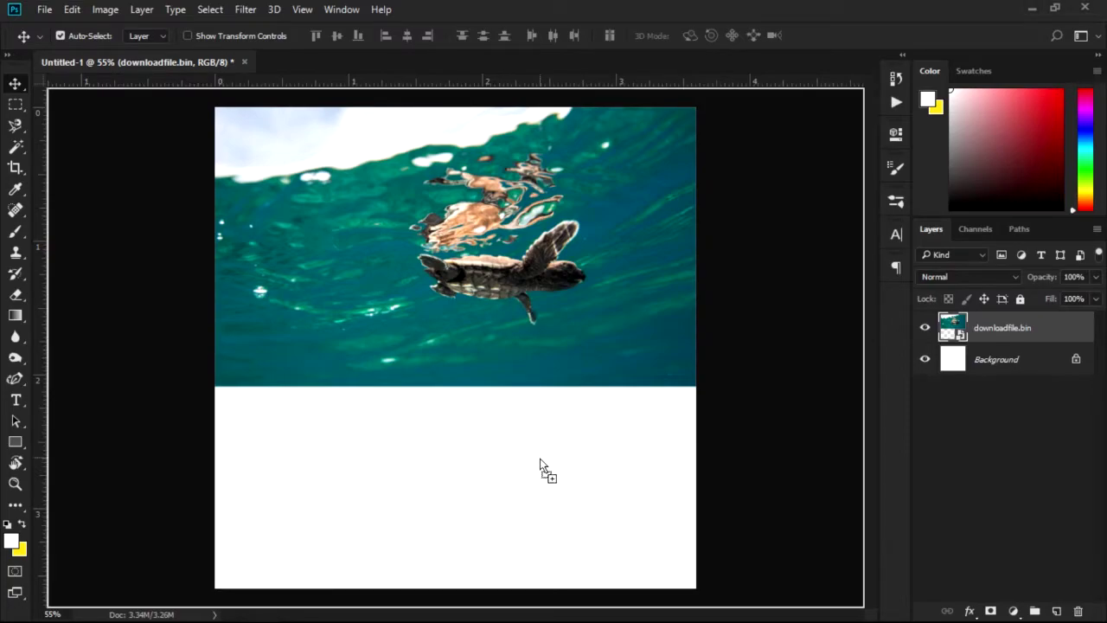
Move the reef photo into the lower half and enlarge it to fill the bottom.
mouse_move(544, 470)
mouse_down()
mouse_move(554, 389)
mouse_move(602, 530)
mouse_move(629, 424)
mouse_up()
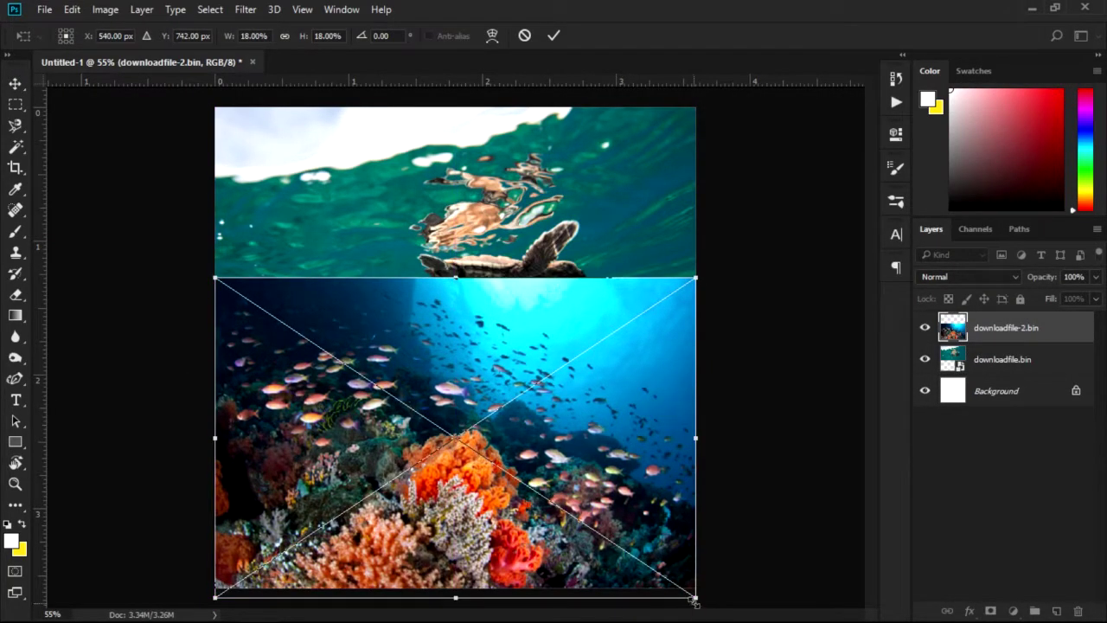
key(ctrl+minus)
drag(674, 575, 684, 586)
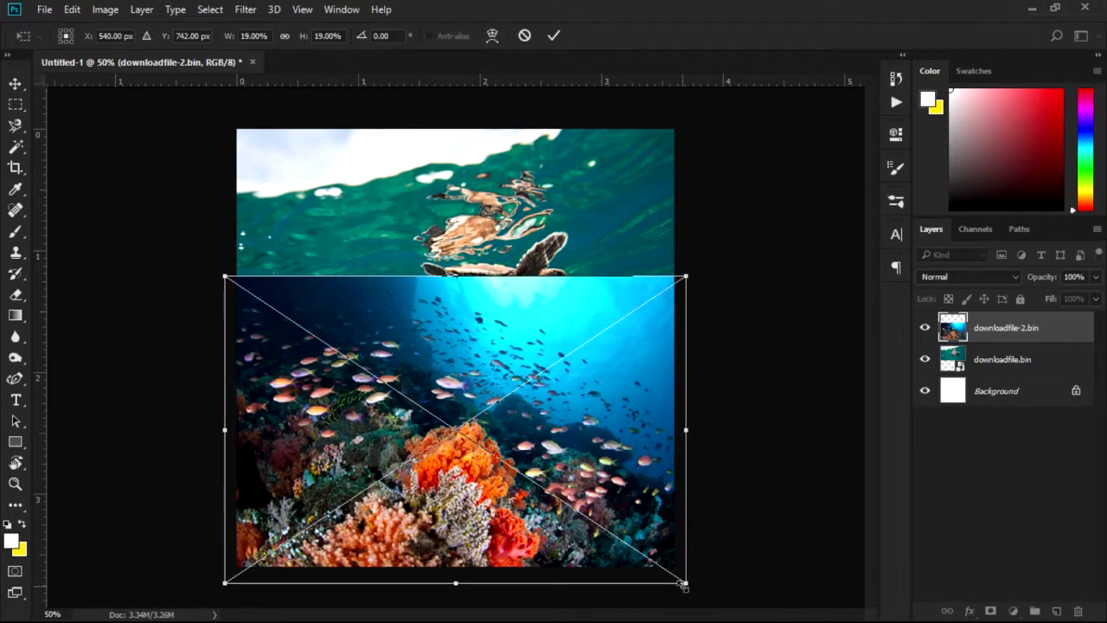
key(Return)
right_click(1052, 354)
click(751, 394)
right_click(994, 359)
click(724, 390)
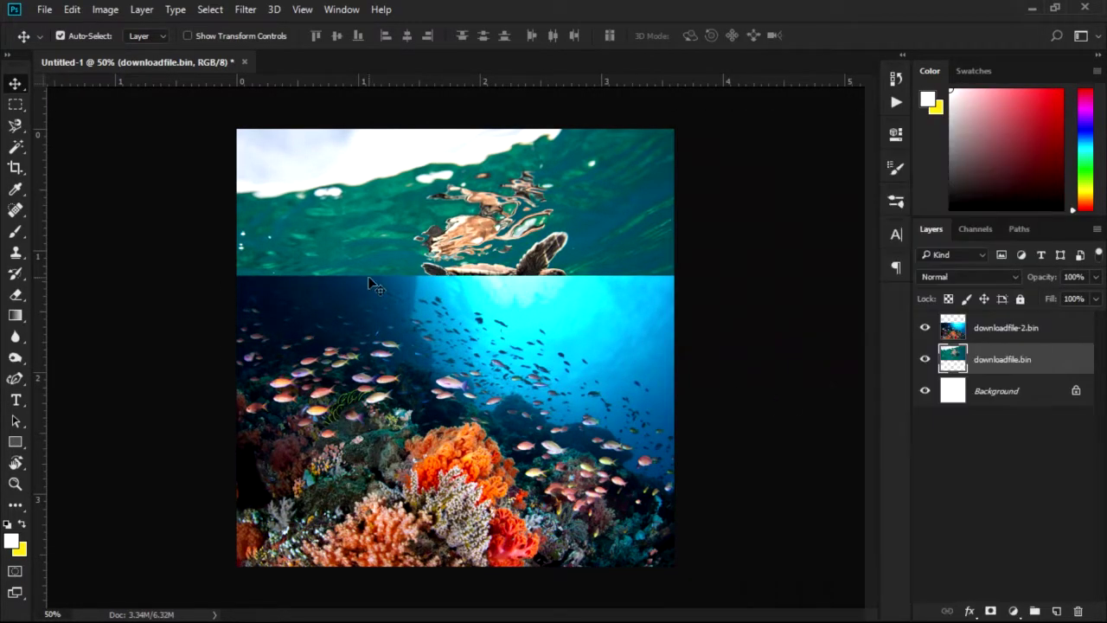
Fade the reef photo's top edge around the turtle with a size-500, 16% opacity eraser.
click(15, 299)
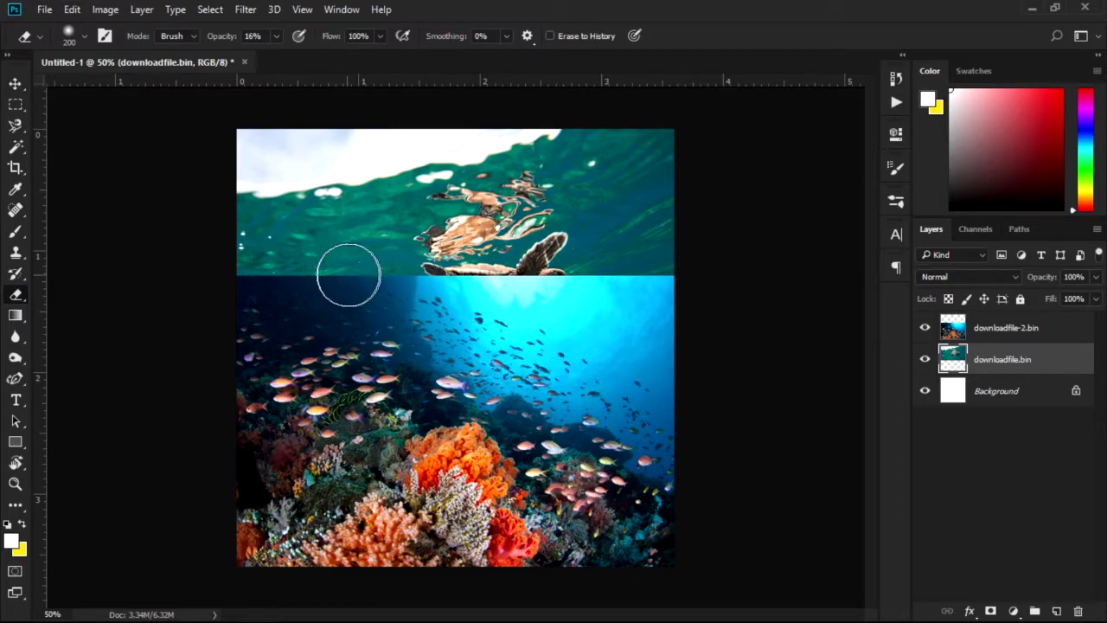
key(bracketright)
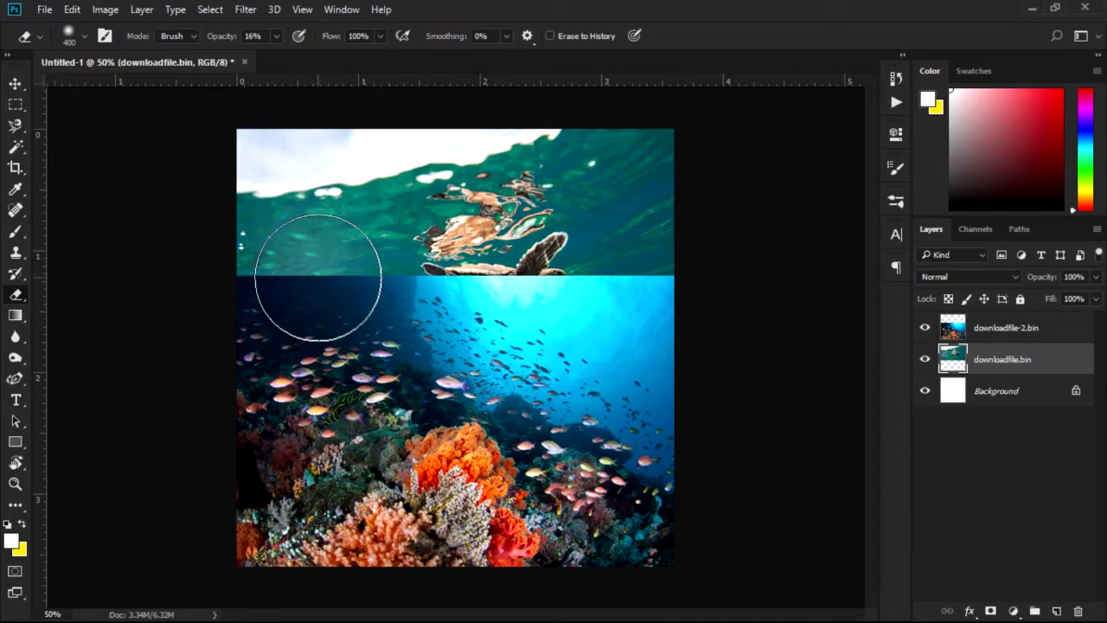
click(1029, 326)
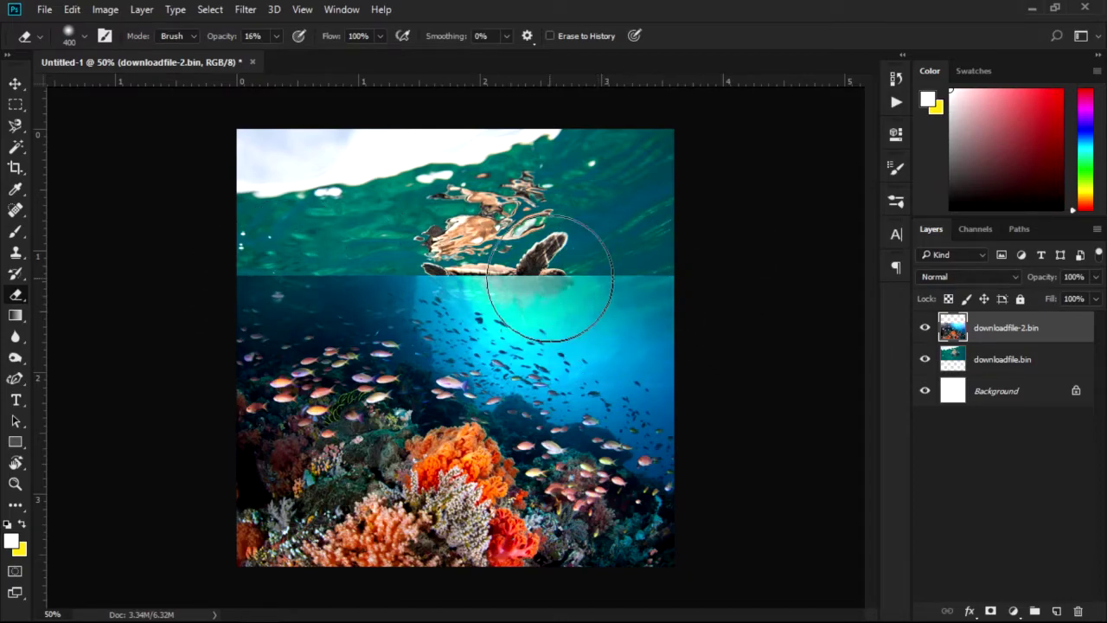
key(bracketright)
click(519, 264)
mouse_move(519, 263)
mouse_down()
mouse_move(395, 247)
mouse_move(531, 271)
mouse_move(469, 235)
mouse_move(593, 259)
mouse_move(593, 277)
mouse_up()
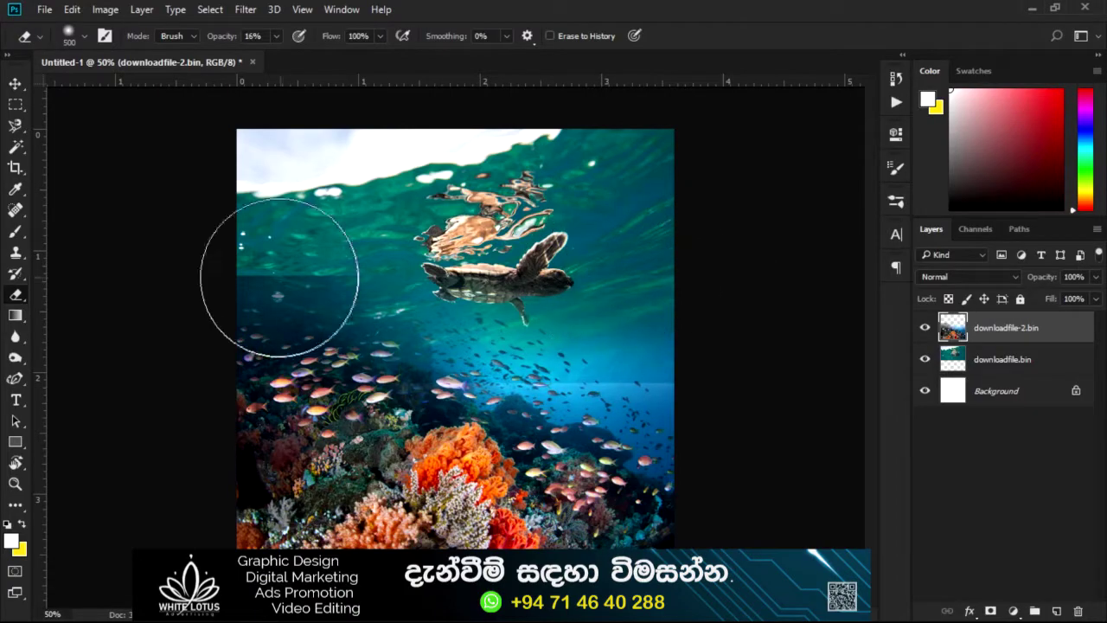
mouse_move(271, 241)
mouse_down()
mouse_move(228, 247)
mouse_move(568, 267)
mouse_move(402, 245)
mouse_up()
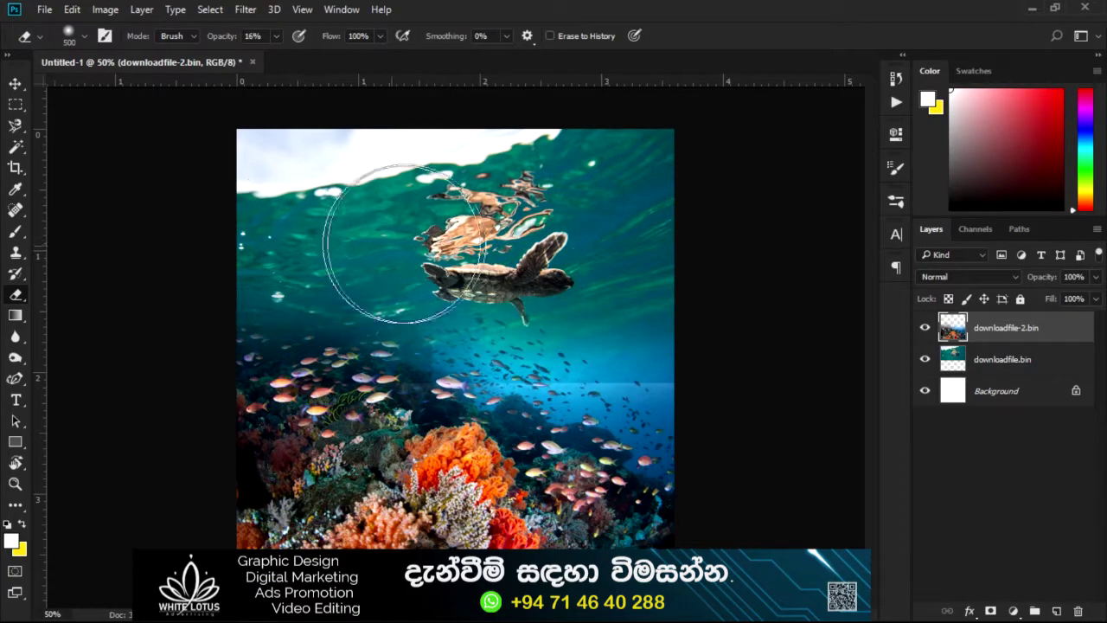
Hide the reef photo layer, leaving the turtle photo layer visible.
click(15, 83)
click(1048, 357)
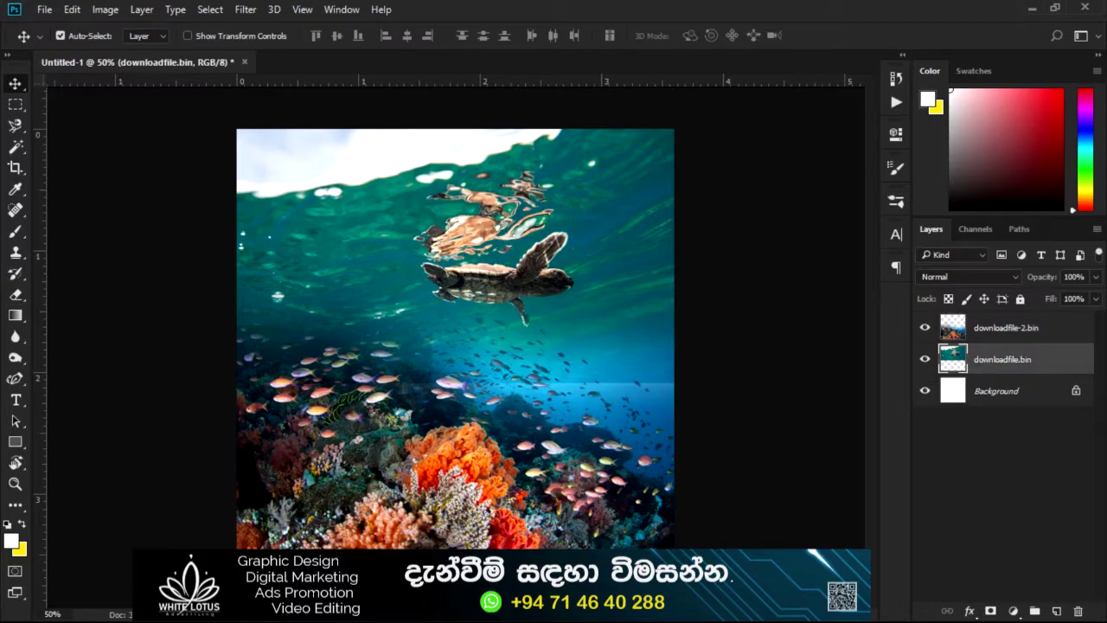
click(924, 359)
click(925, 359)
click(924, 327)
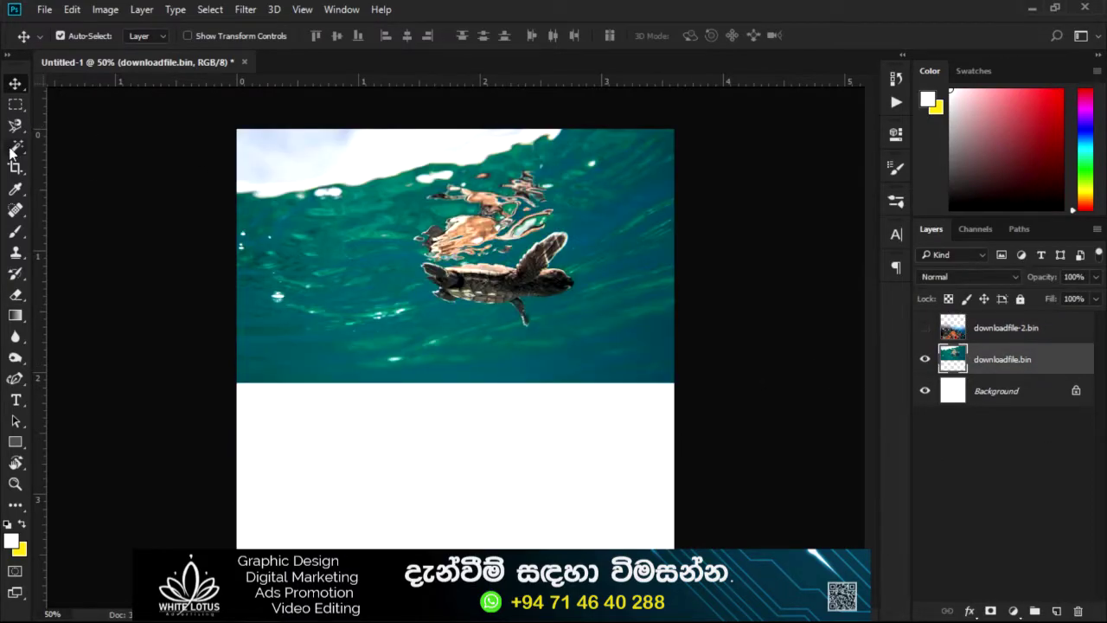
Stretch a thin strip of the turtle photo's bottom water down the canvas.
key(m)
drag(228, 377, 741, 381)
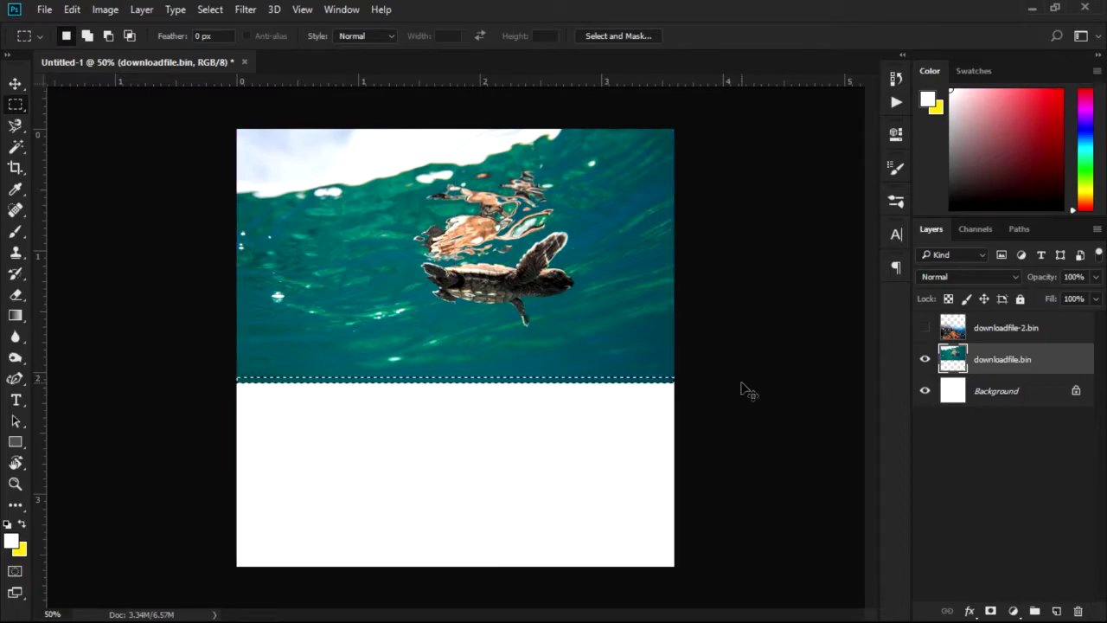
key(ctrl+t)
drag(455, 379, 454, 461)
key(Return)
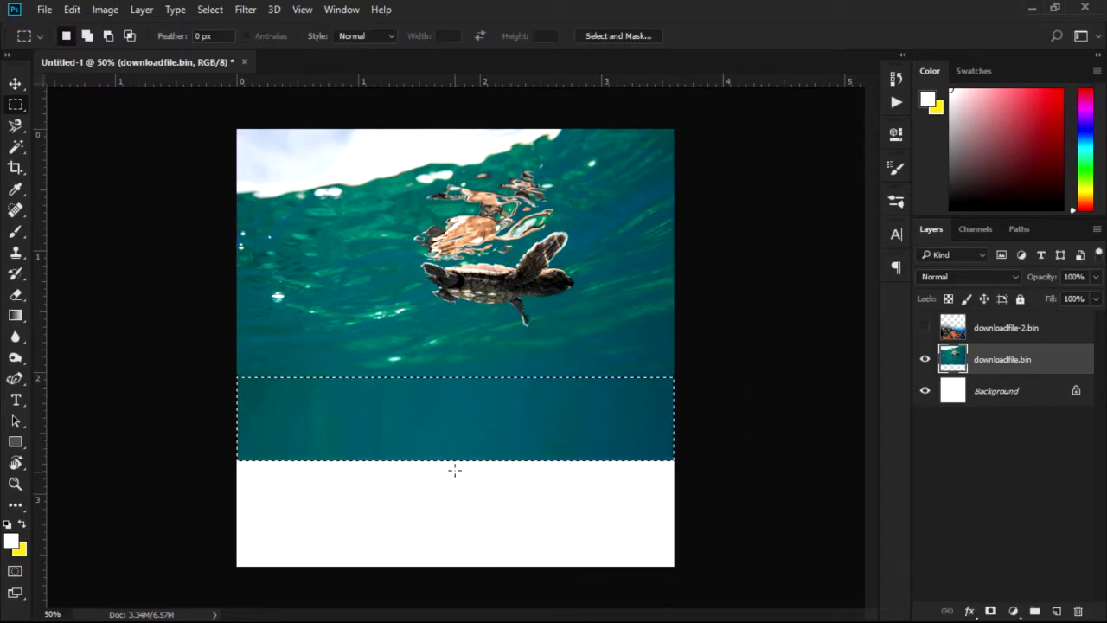
right_click(480, 467)
click(528, 71)
Show the reef layer again and enlarge the turtle photo from its corner.
click(13, 82)
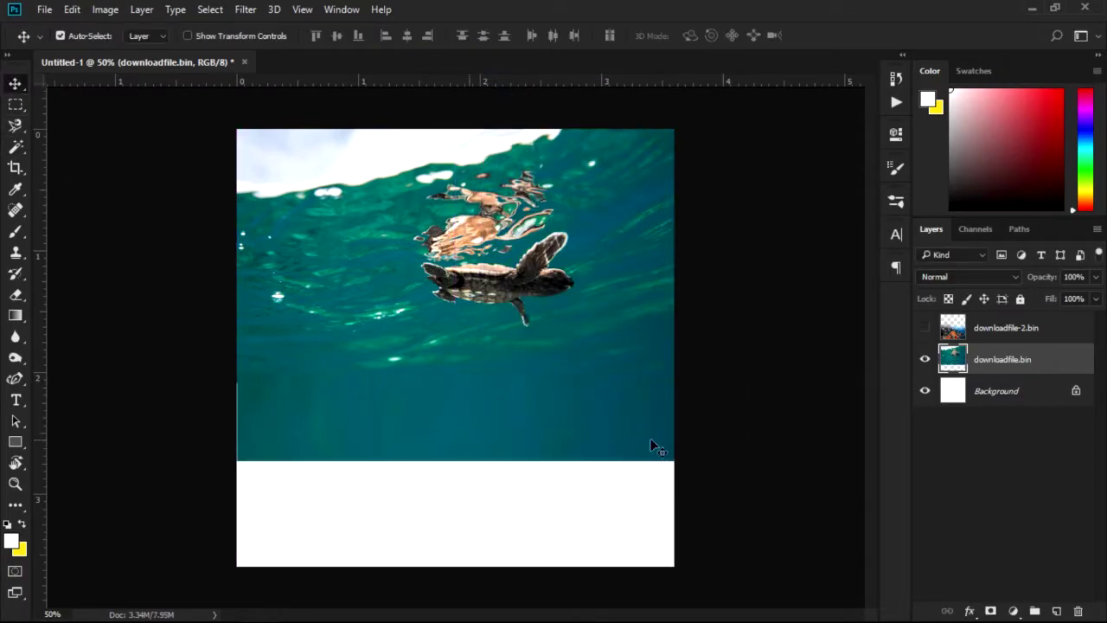
click(924, 328)
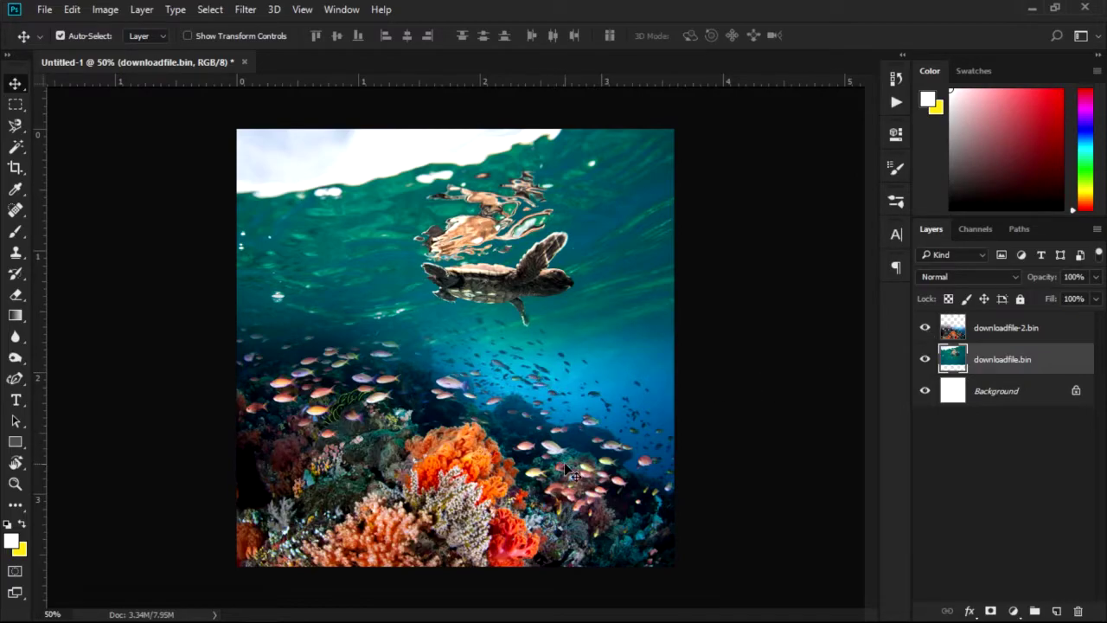
click(572, 489)
click(627, 244)
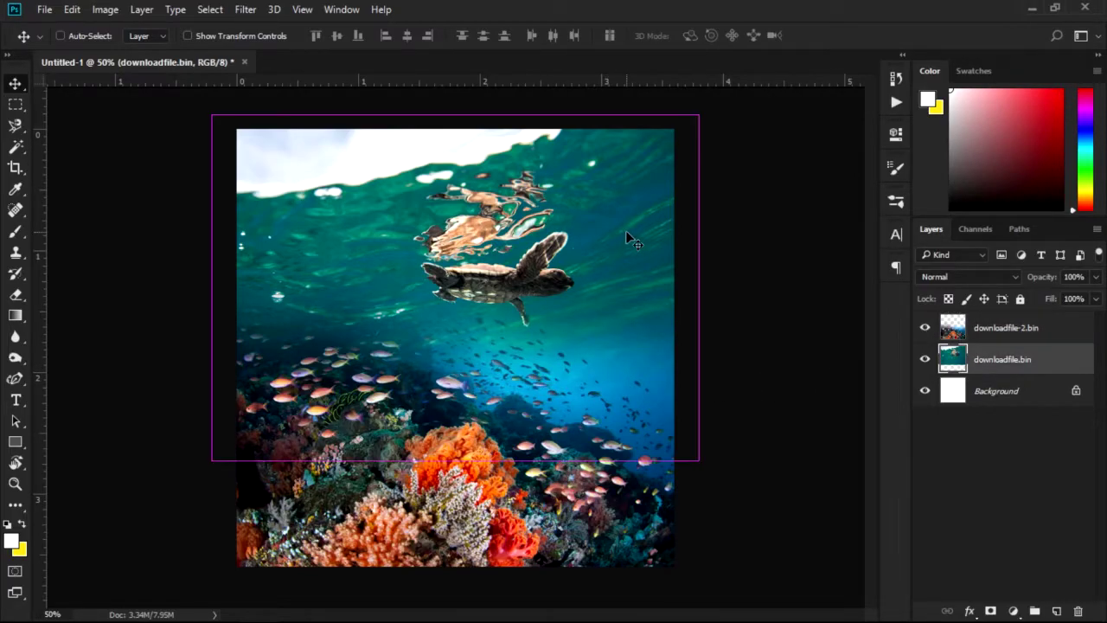
key(ctrl+t)
drag(700, 462, 719, 469)
key(Return)
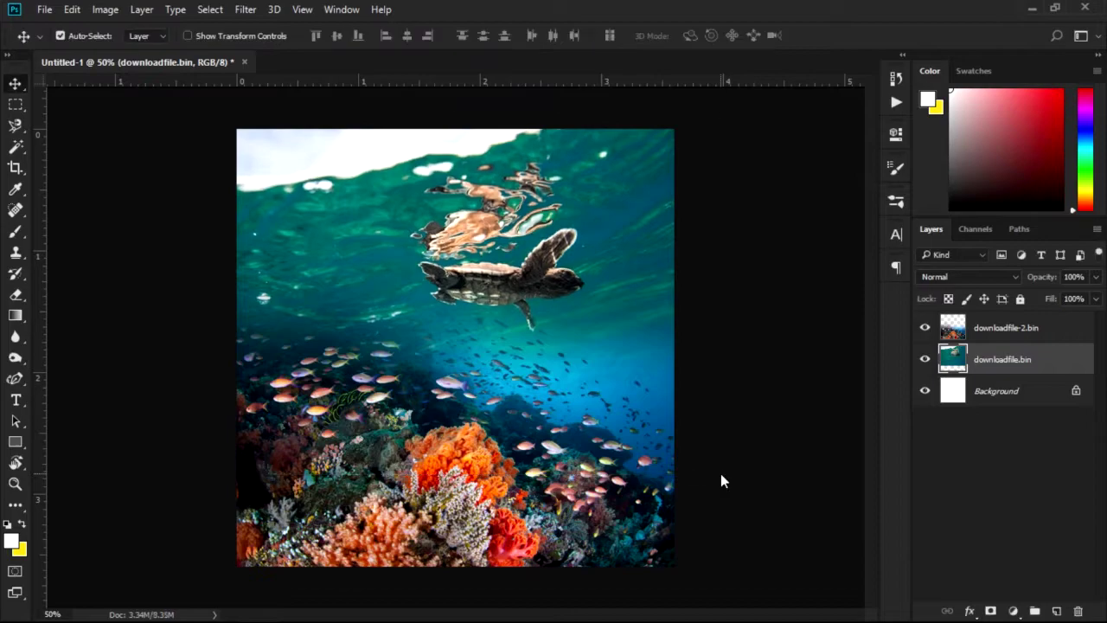
Nudge the turtle photo up and left, closing the white gap.
key(shift+Up)
key(shift+Up)
key(shift+Up)
key(shift+Up)
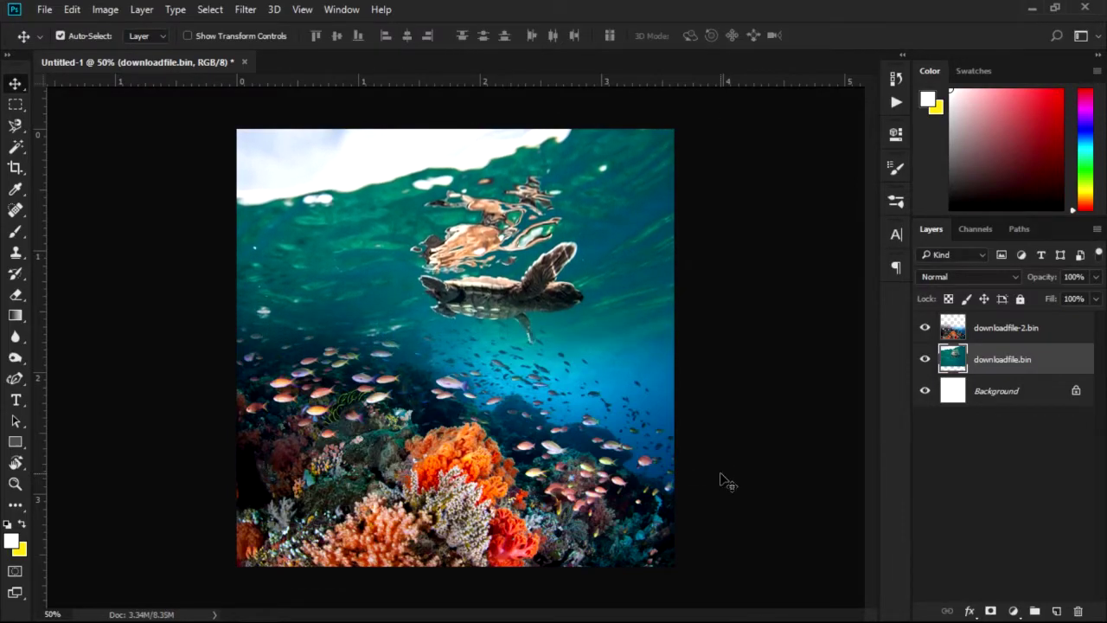
key(shift+Up)
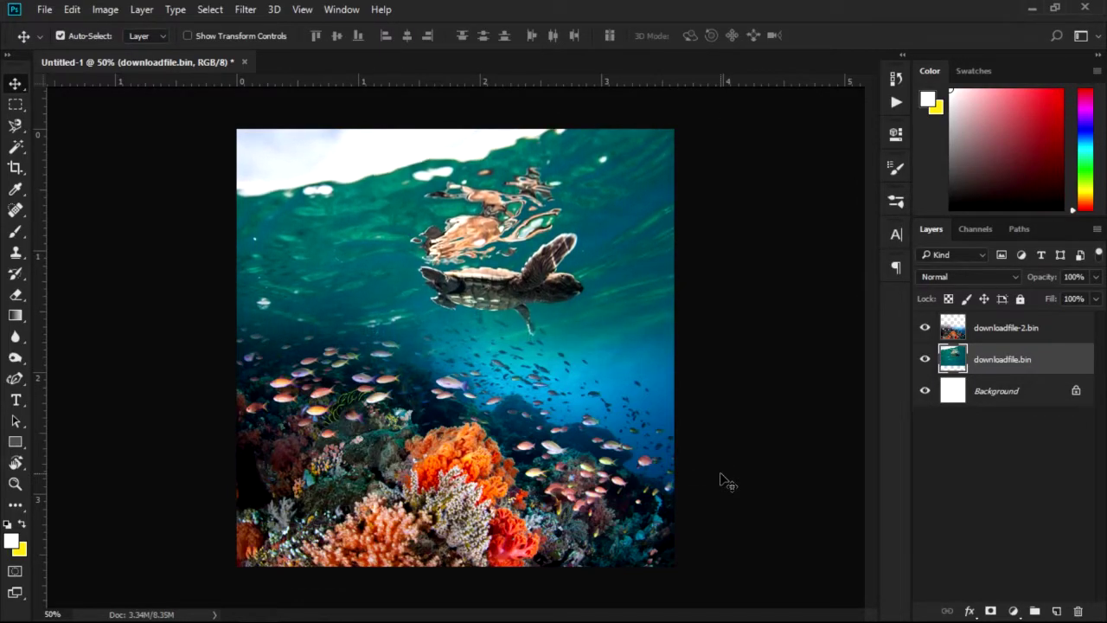
key(shift+Right)
key(shift+Left)
key(shift+Left)
key(shift+Left)
key(shift+Left)
key(shift+Left)
key(shift+Left)
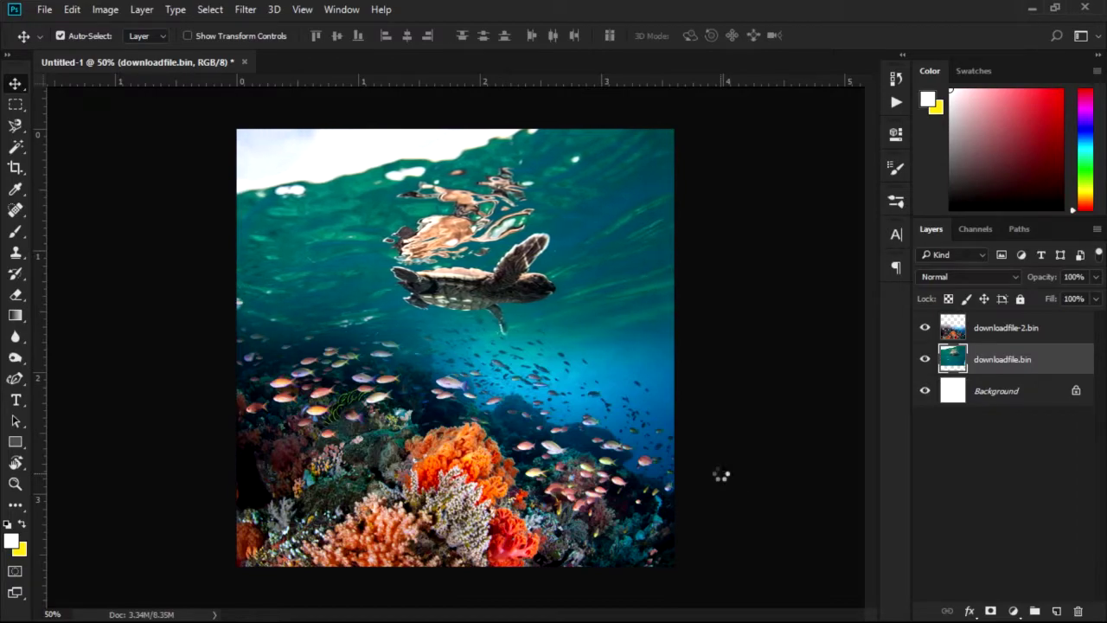
key(shift+Left)
key(shift+Left)
key(shift+Left)
key(shift+Left)
key(shift+Left)
key(shift+Right)
key(shift+Right)
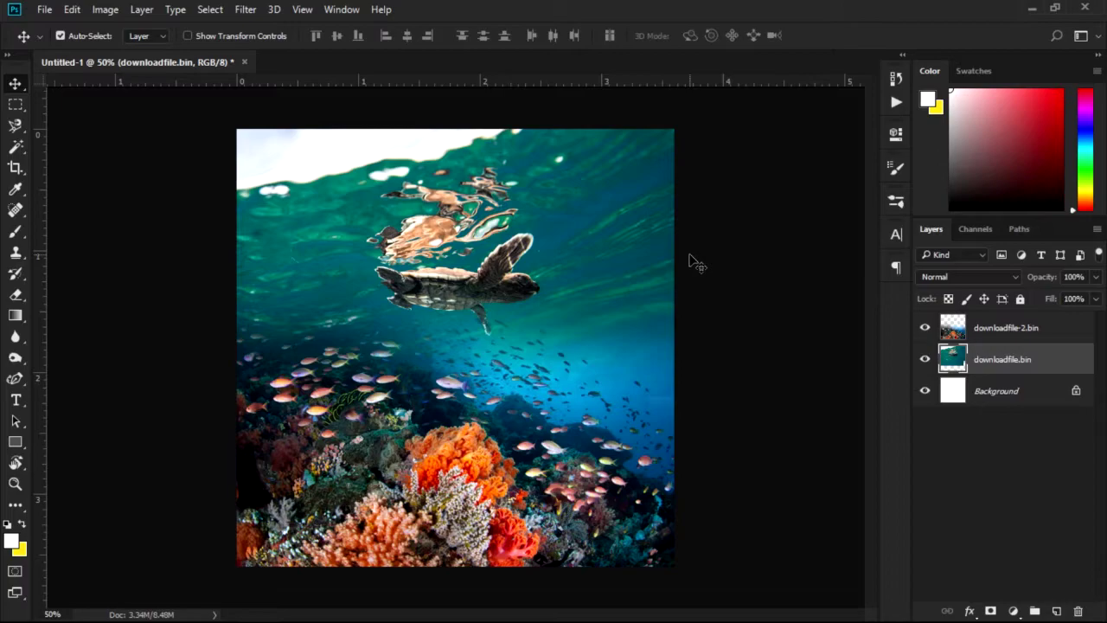
Add a new layer above the reef and paint a white wavy line with the brush.
click(916, 344)
click(1057, 612)
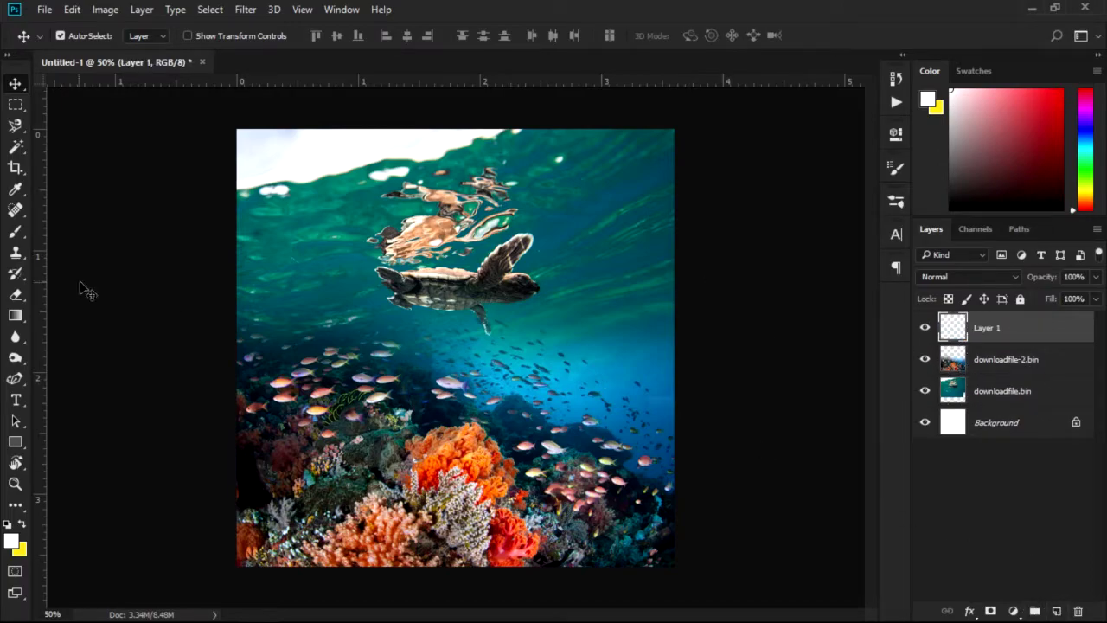
click(17, 232)
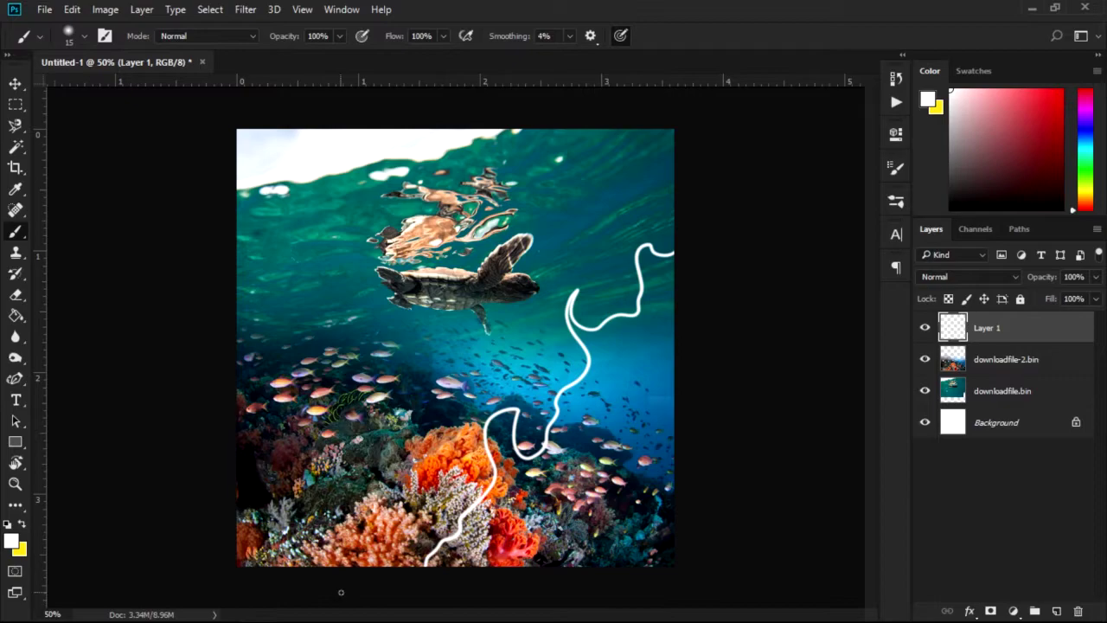
click(14, 84)
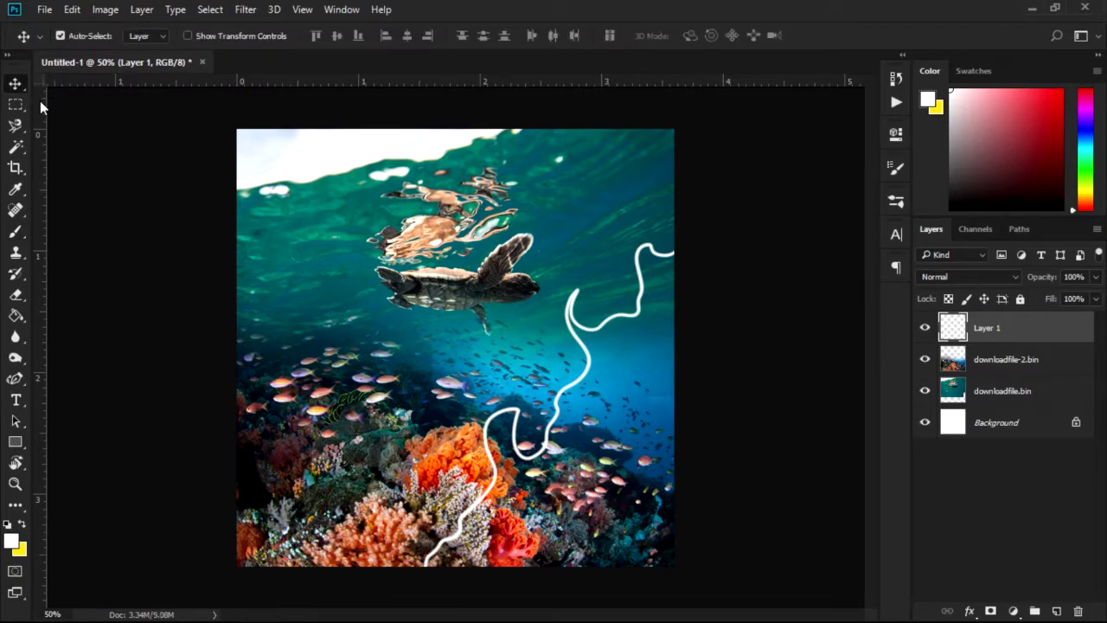
Enlarge the white wavy line about 128% and flip it horizontally.
key(ctrl+t)
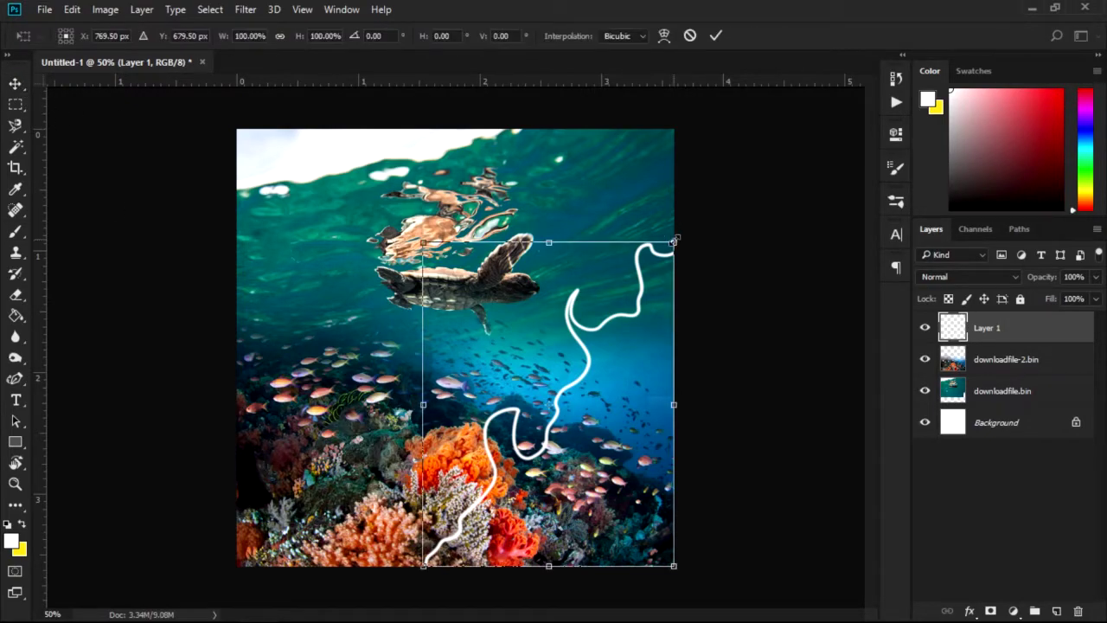
drag(675, 238, 680, 232)
drag(422, 234, 337, 171)
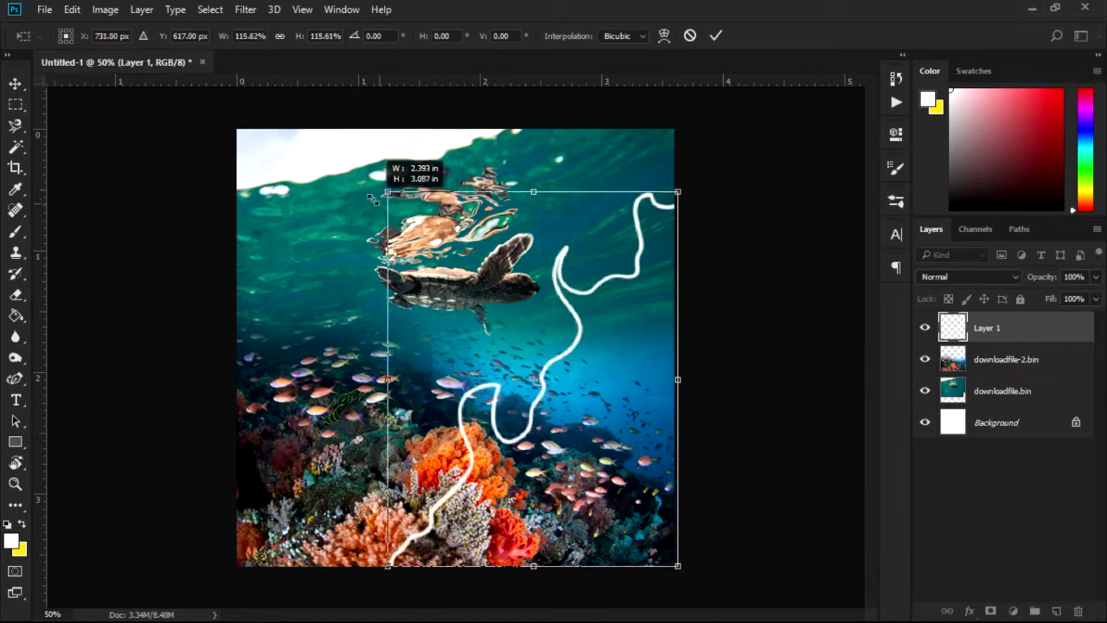
key(Return)
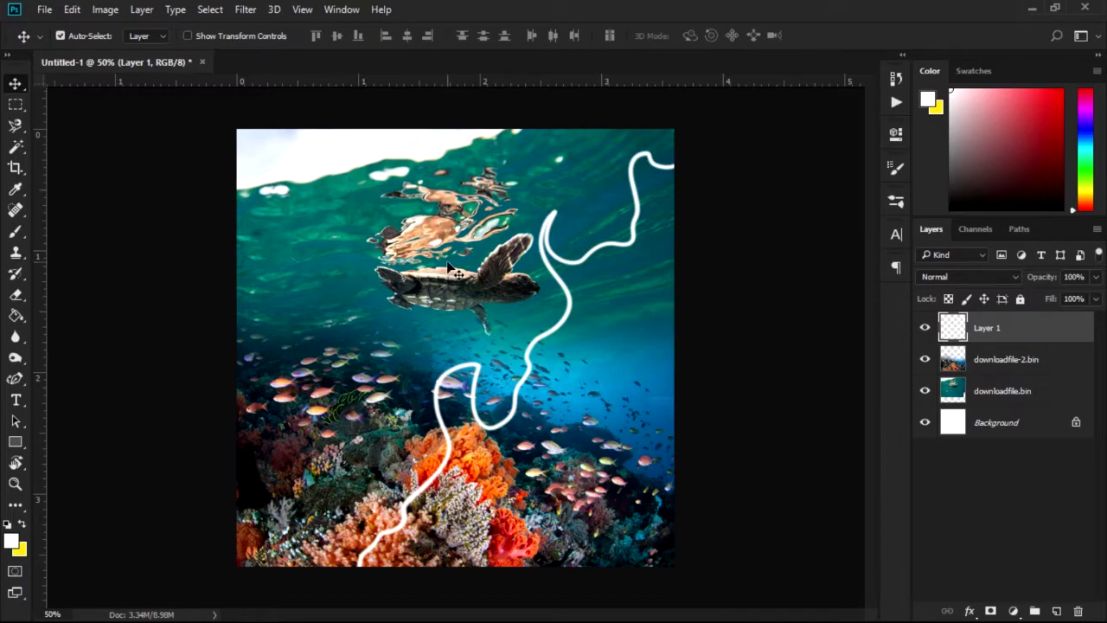
click(72, 10)
click(424, 537)
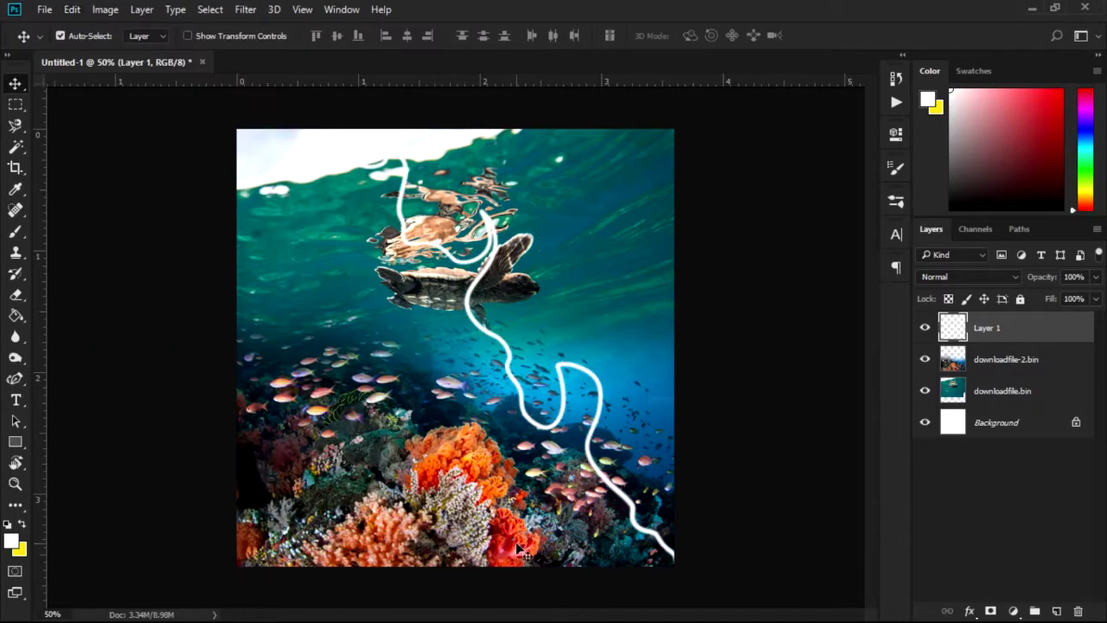
Revert the flips, rotate the white line about -81.5° and move it toward the top.
click(72, 9)
mouse_move(124, 362)
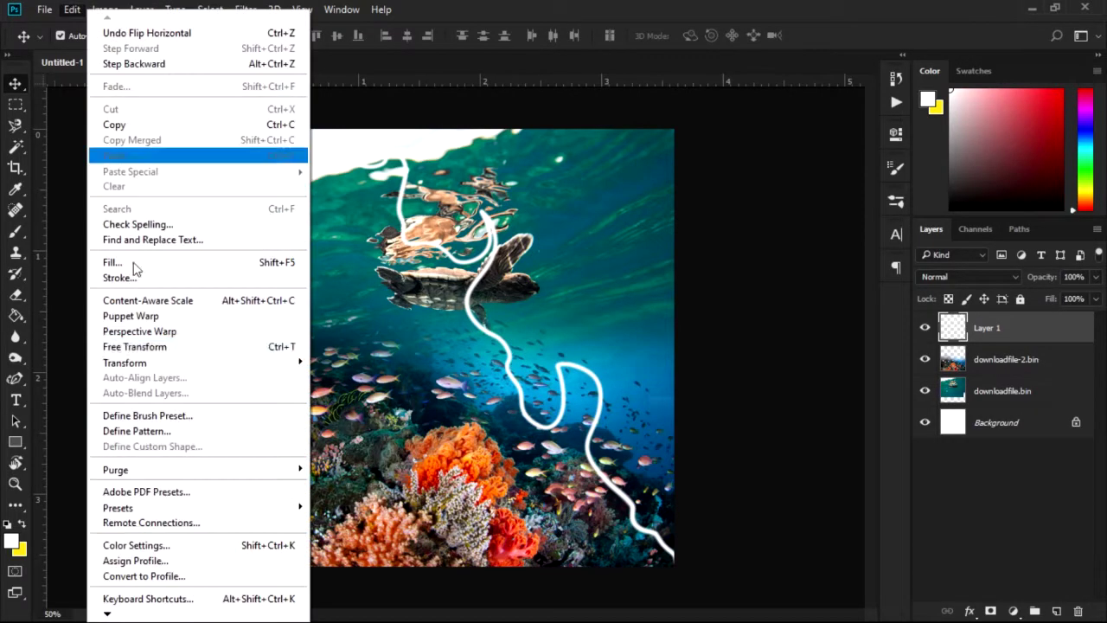
click(389, 556)
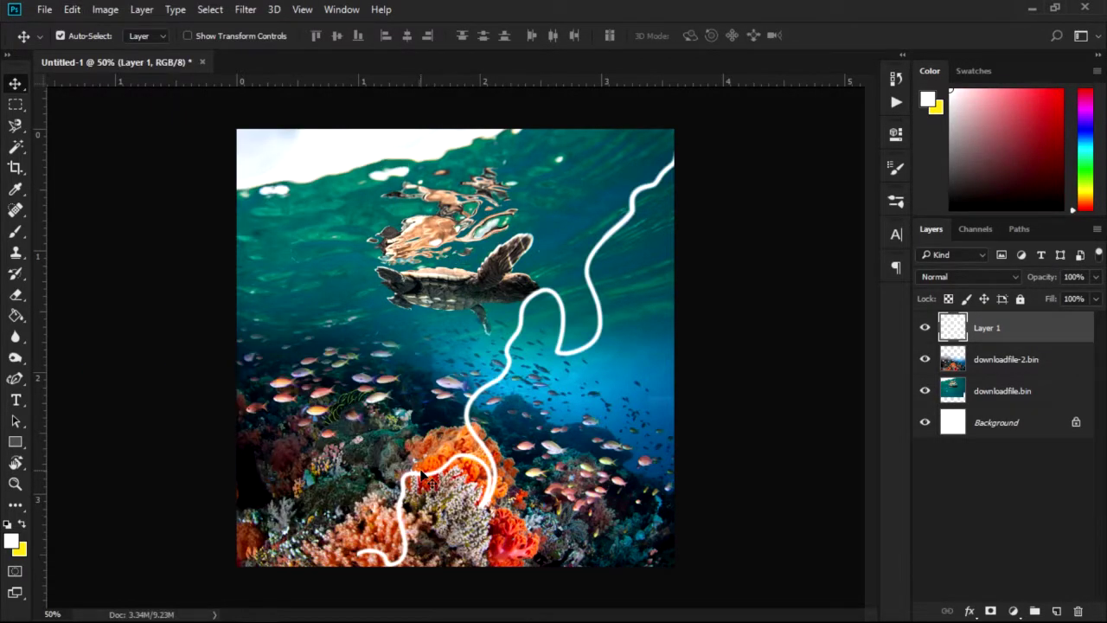
key(ctrl+alt+z)
key(ctrl+alt+z)
key(ctrl+alt+z)
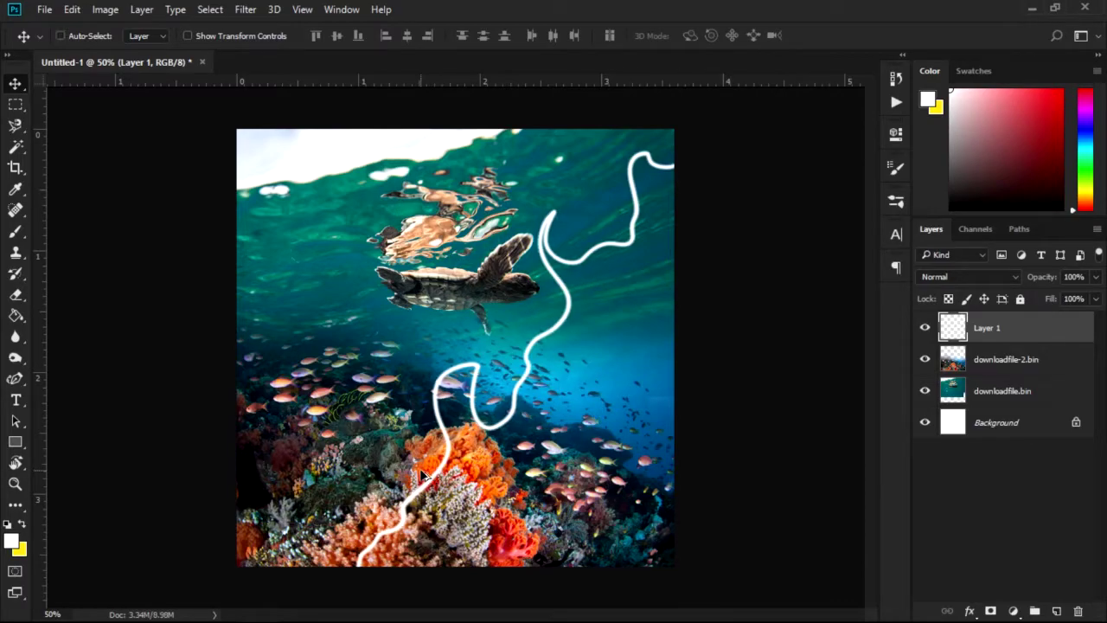
key(ctrl+alt+z)
key(ctrl+t)
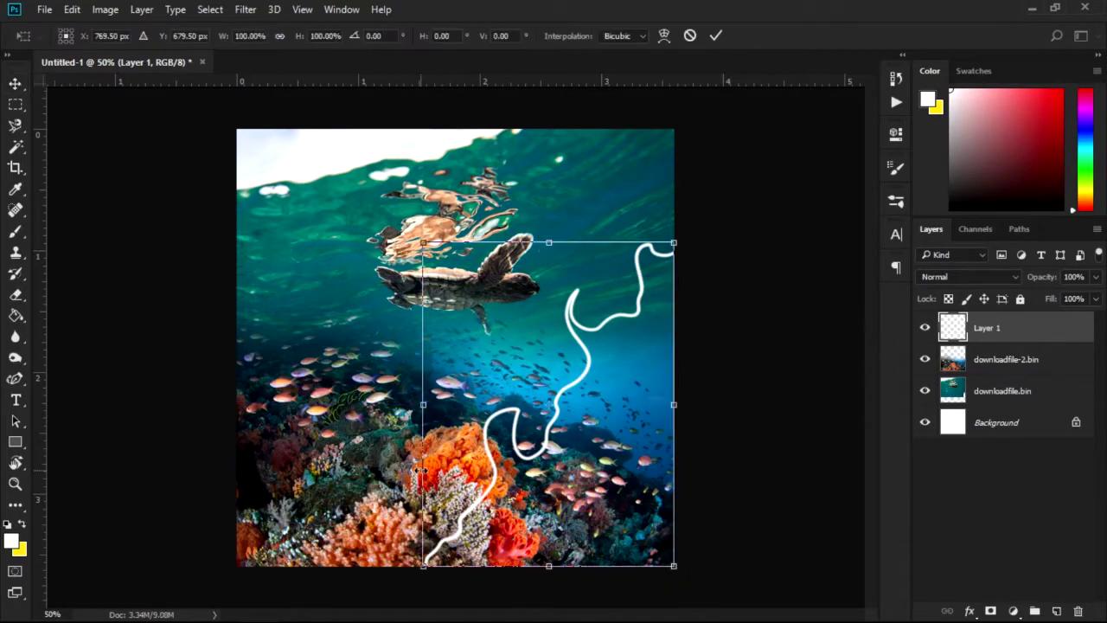
drag(706, 429, 702, 400)
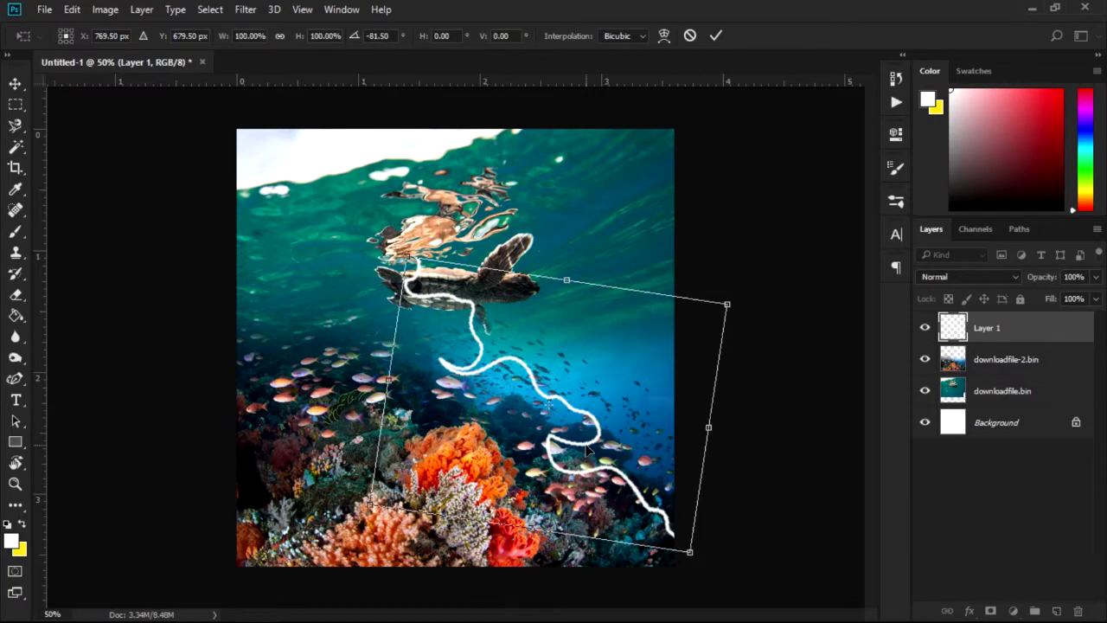
drag(588, 450, 588, 327)
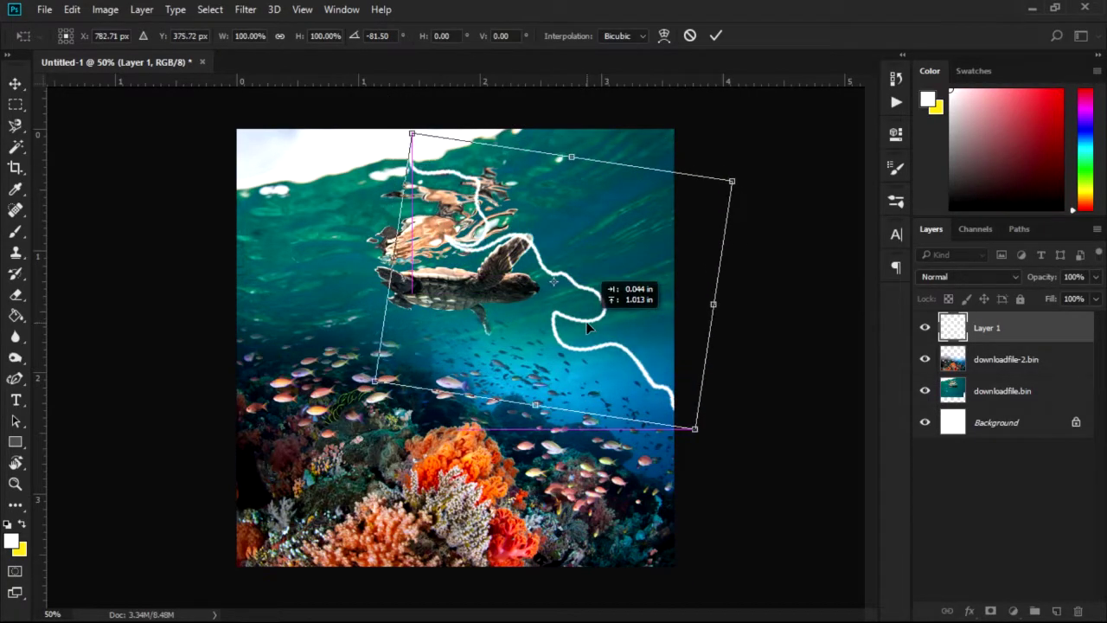
key(Return)
Nudge the turtle photo left and fine-tune its vertical position.
click(459, 297)
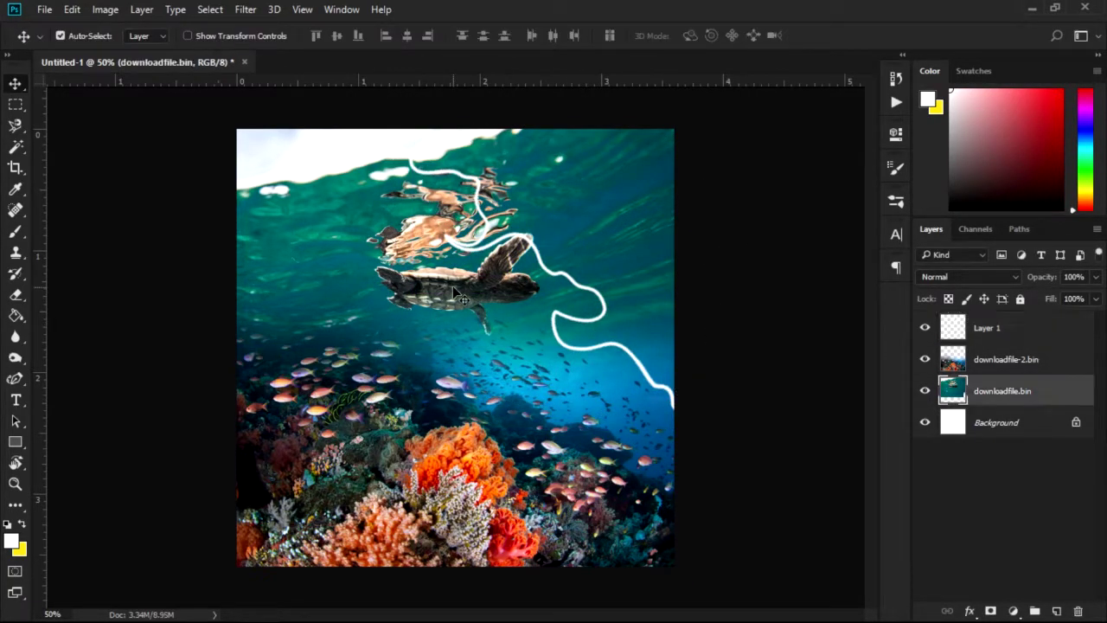
key(shift+Left)
key(shift+Left)
key(shift+Left)
key(shift+Left)
key(shift+Left)
key(shift+Left)
key(shift+Left)
key(shift+Left)
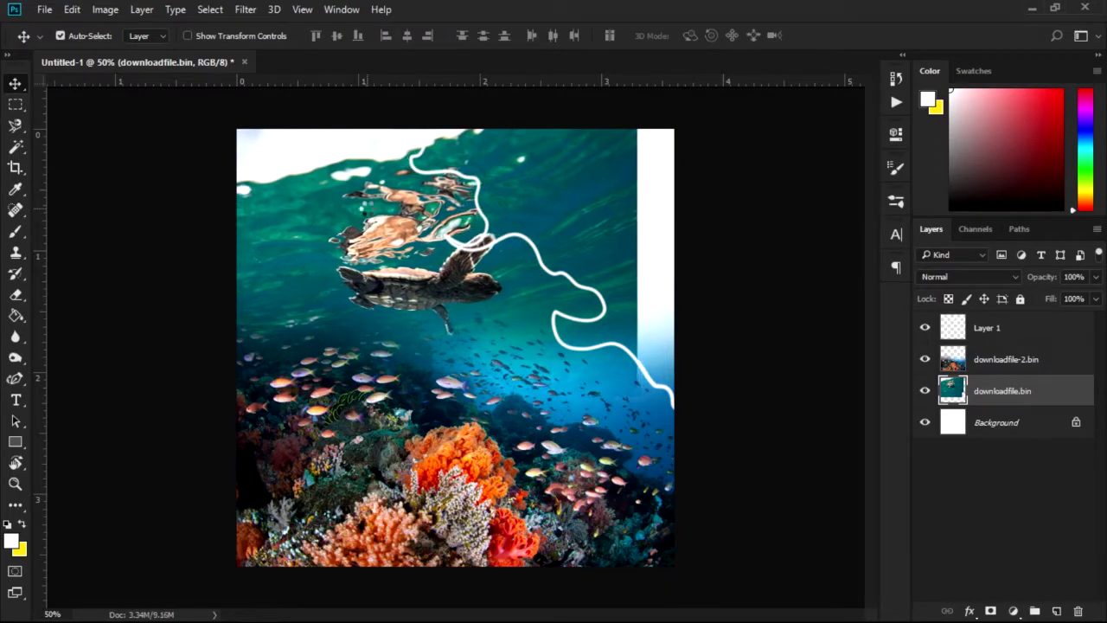
key(shift+Left)
key(shift+Left)
key(shift+Left)
key(shift+Left)
key(shift+Left)
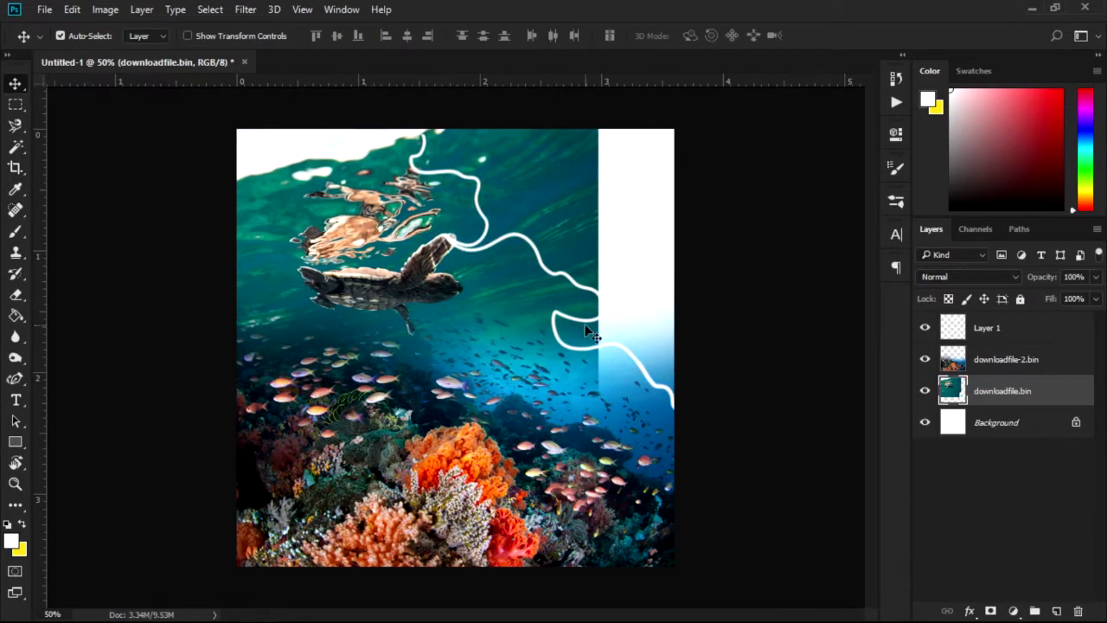
key(shift+Down)
key(shift+Down)
key(shift+Down)
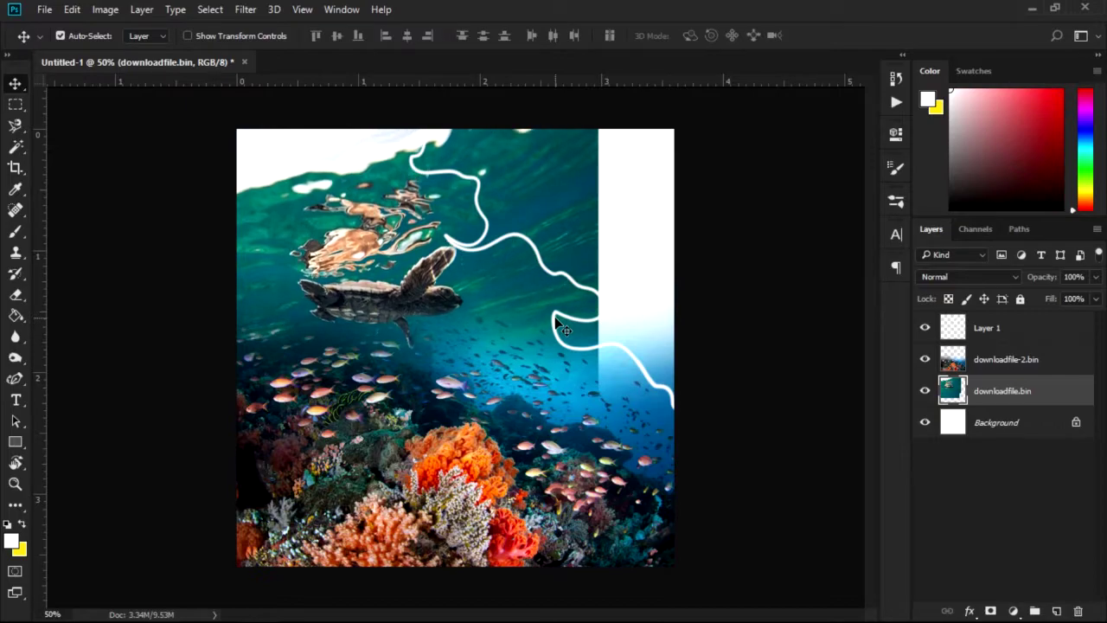
key(shift+Down)
key(shift+Up)
key(shift+Up)
key(shift+Up)
key(shift+Up)
key(shift+Up)
key(shift+Up)
key(shift+Up)
key(shift+Up)
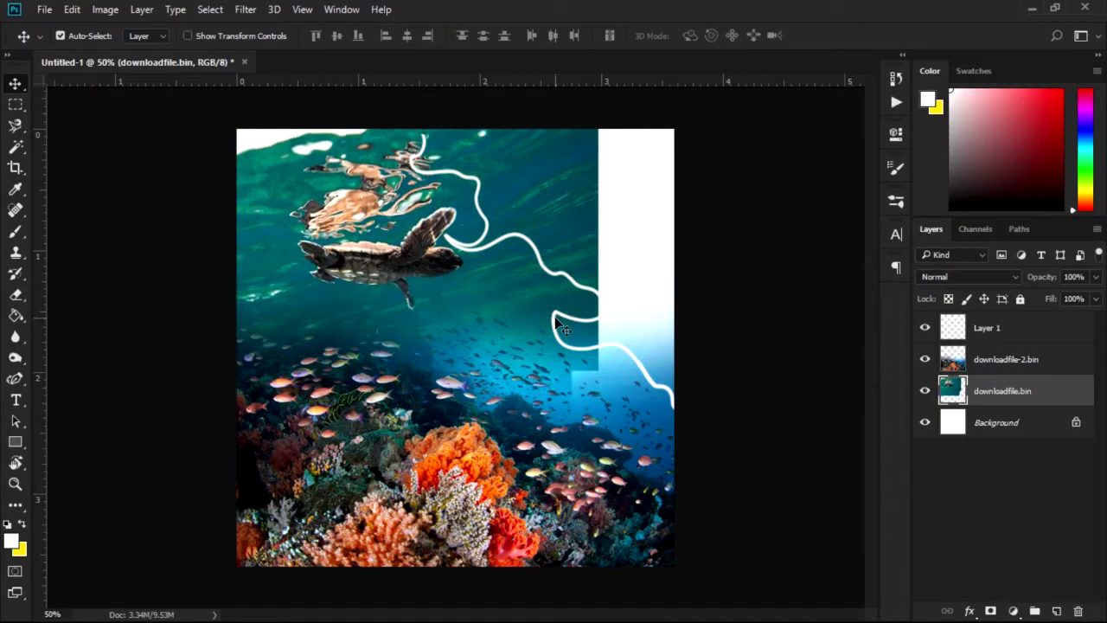
key(shift+Up)
key(shift+Down)
key(shift+Down)
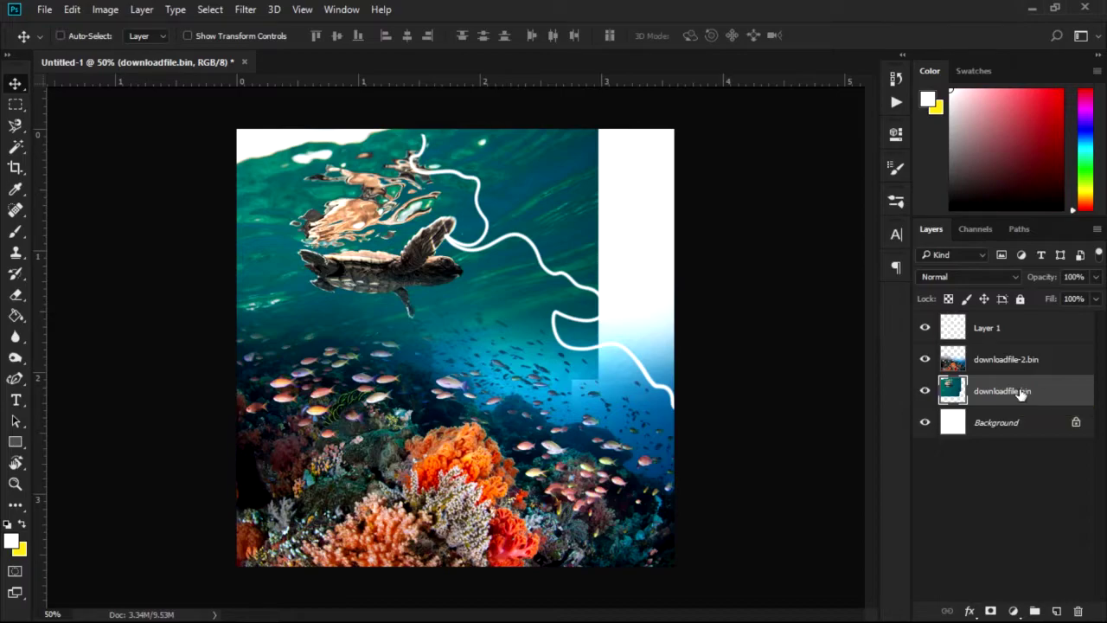
Duplicate the turtle photo and shift the lower copy right to cover the white strip.
key(alt+shift+Down)
key(shift+Down)
key(shift+Down)
key(shift+Down)
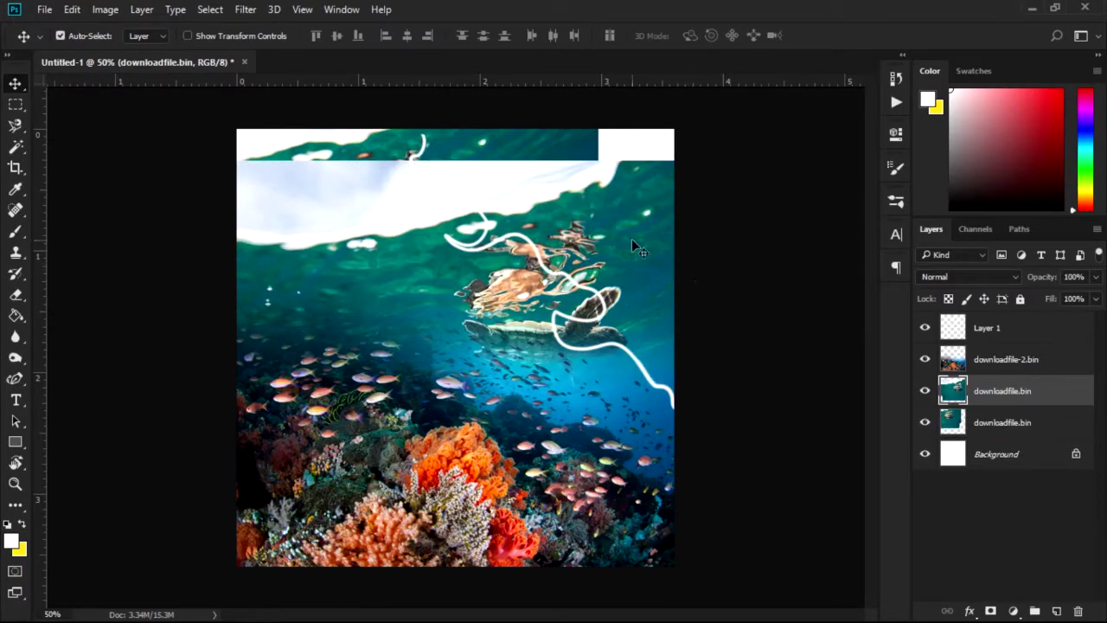
drag(632, 241, 461, 181)
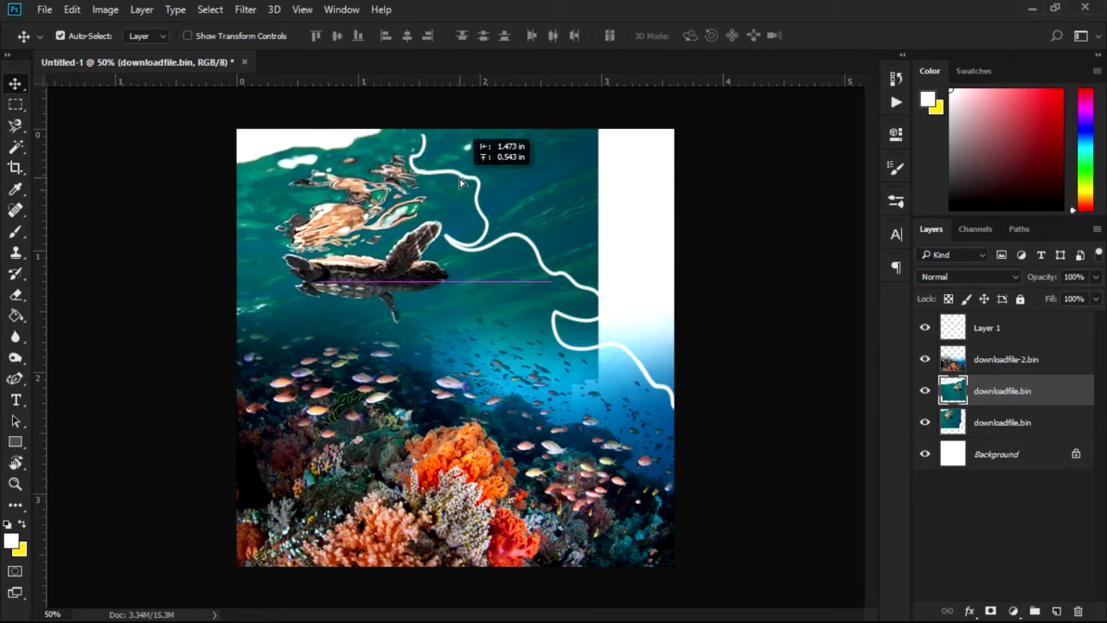
click(1013, 422)
key(shift+Right)
key(shift+Right)
key(shift+Right)
key(shift+Right)
key(shift+Right)
key(shift+Right)
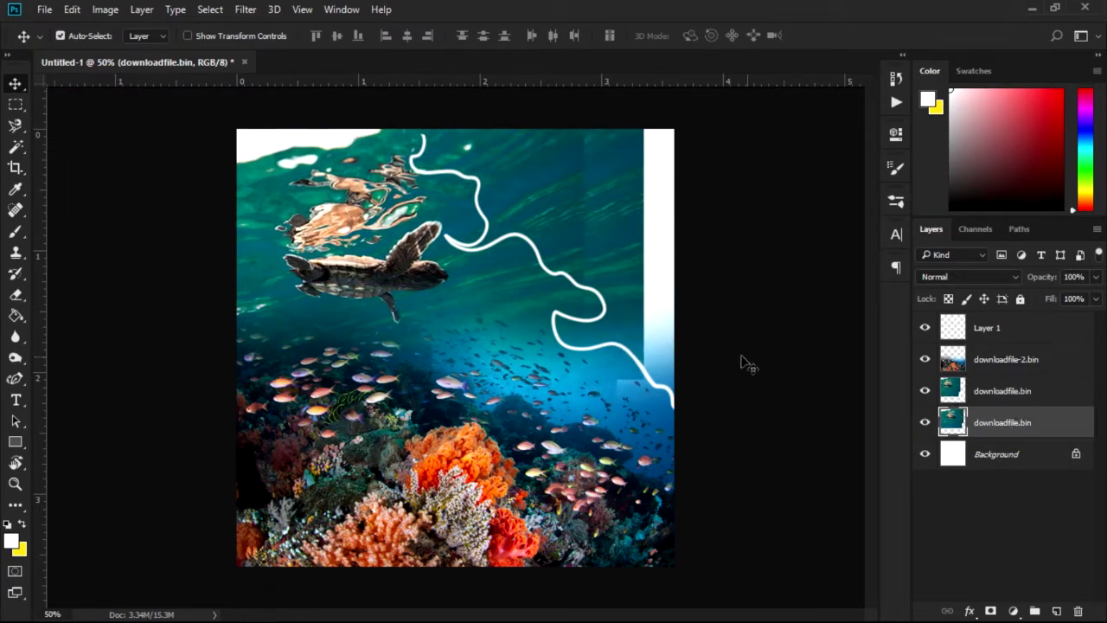
key(shift+Right)
key(shift+Right)
key(shift+Right)
key(shift+Right)
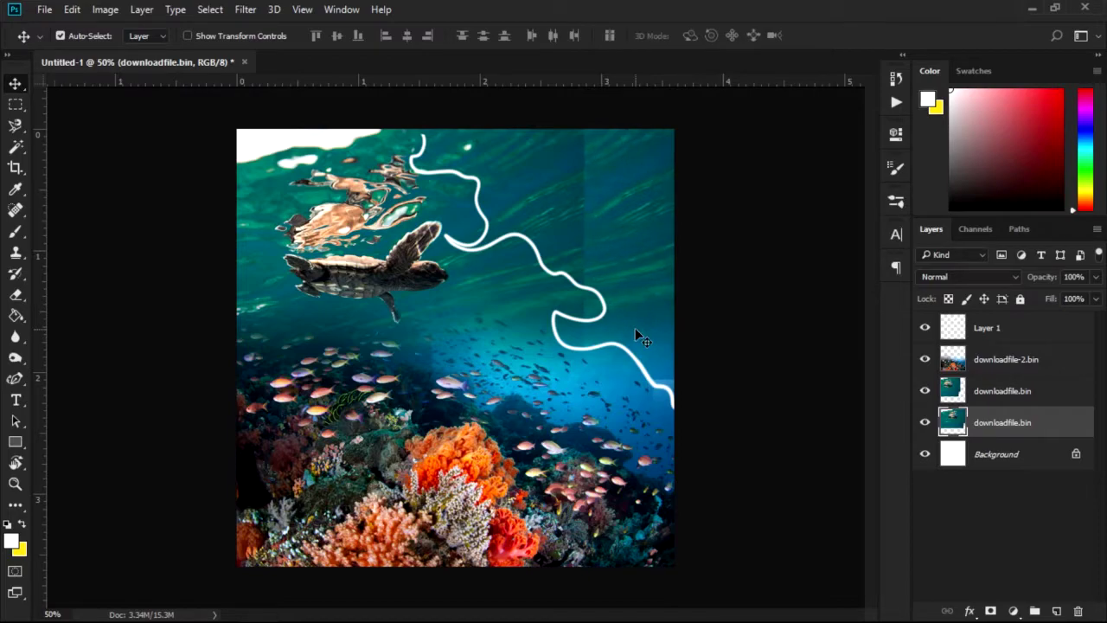
key(shift+Right)
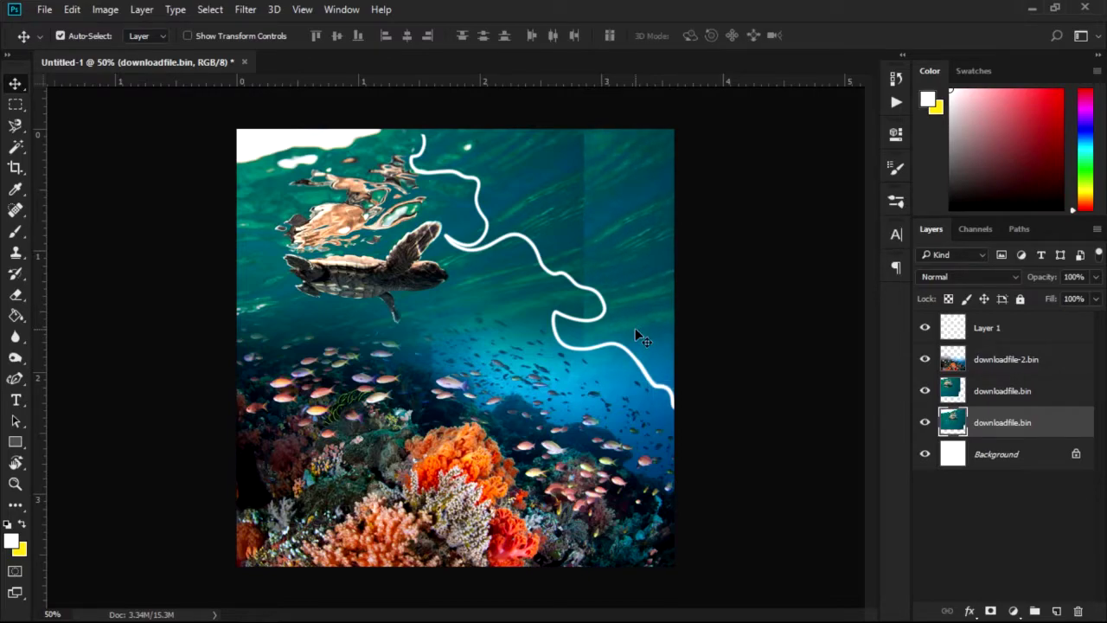
key(alt+bracketright)
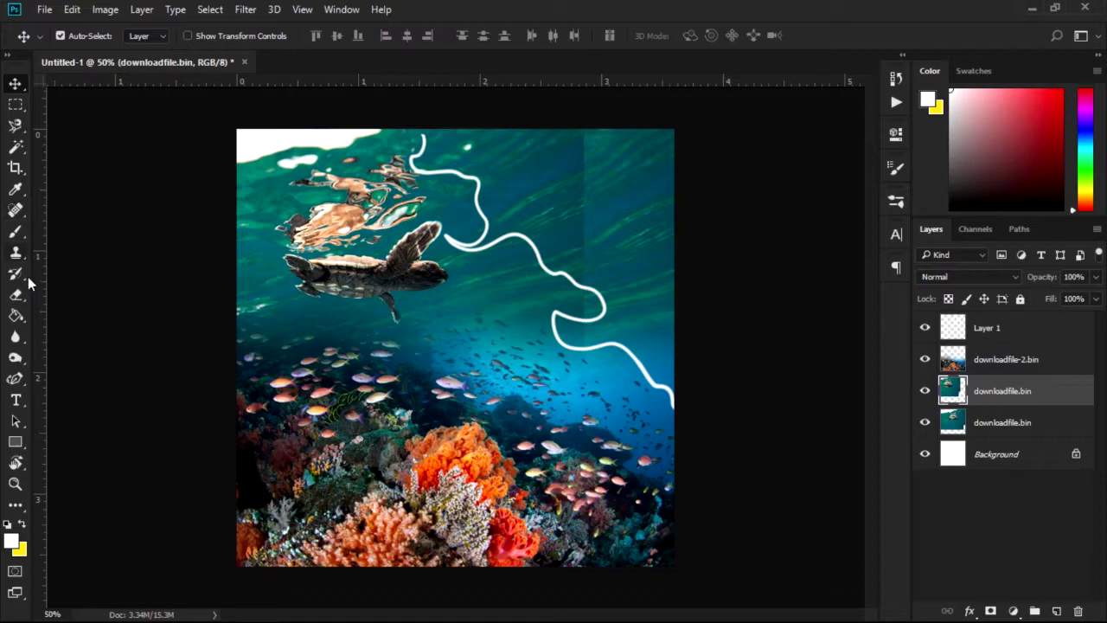
click(15, 294)
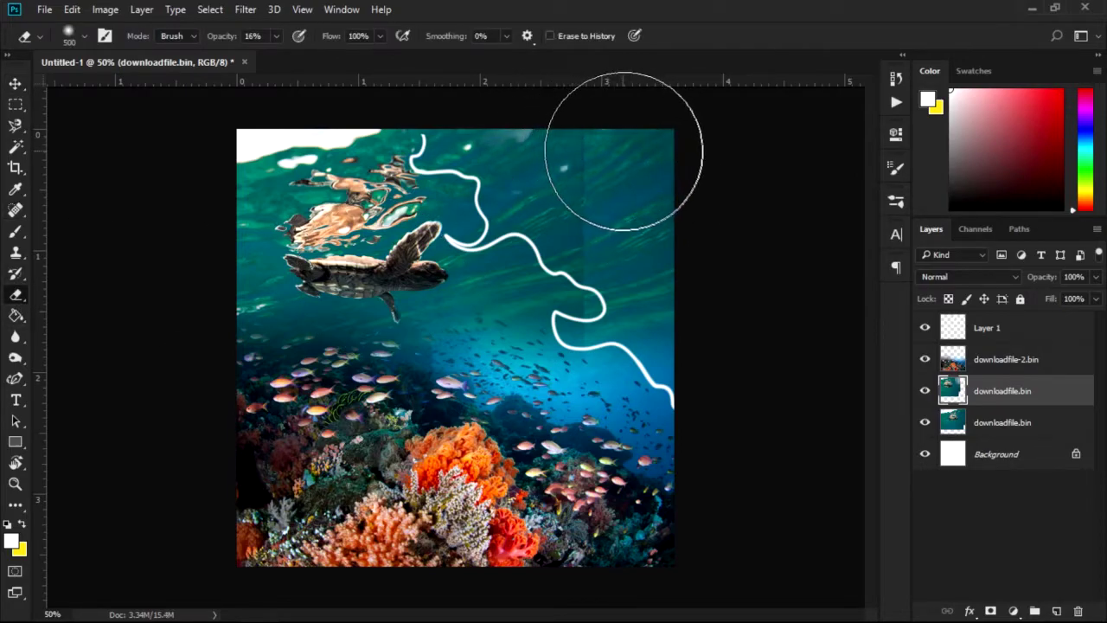
Erase the seam on the upper turtle copy with a 250 px, 16% opacity eraser.
key(bracketleft)
key(bracketleft)
key(bracketleft)
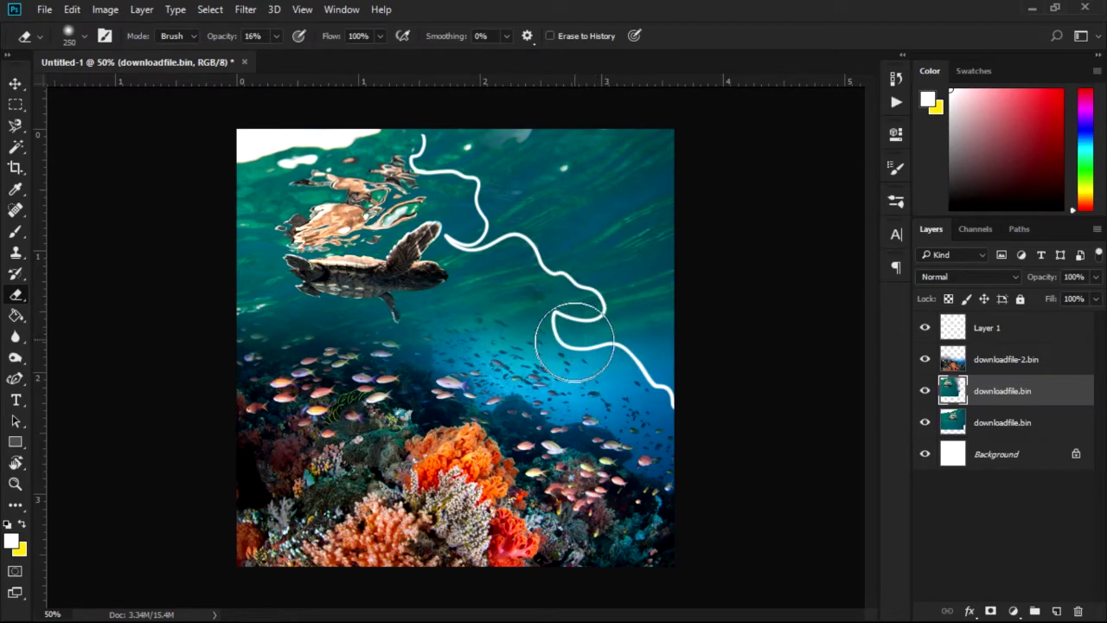
key(v)
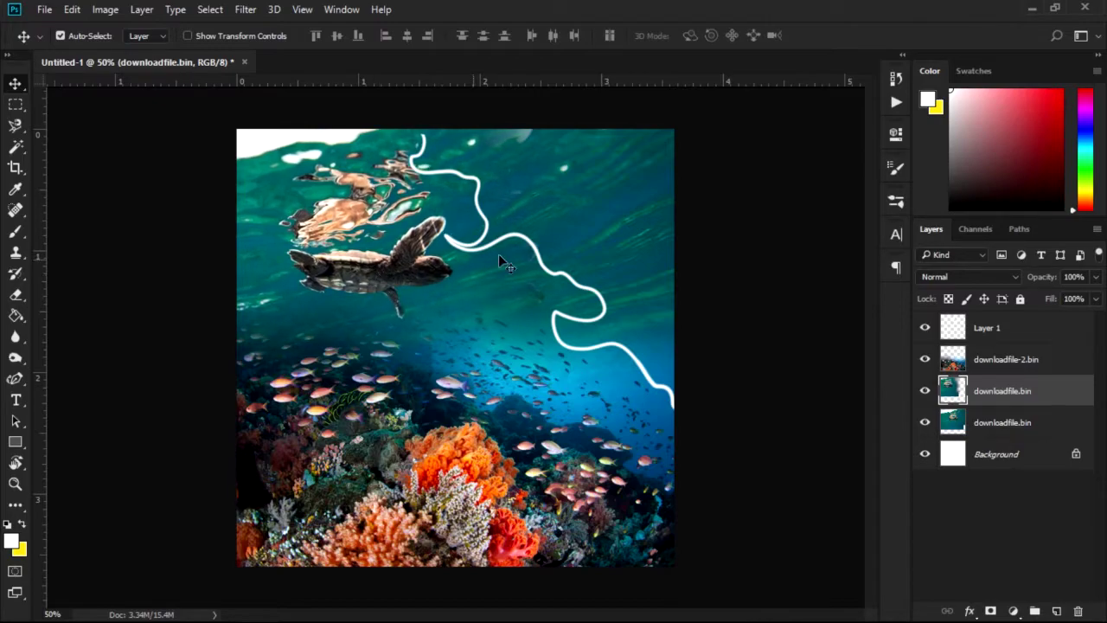
key(alt+bracketleft)
key(ctrl+t)
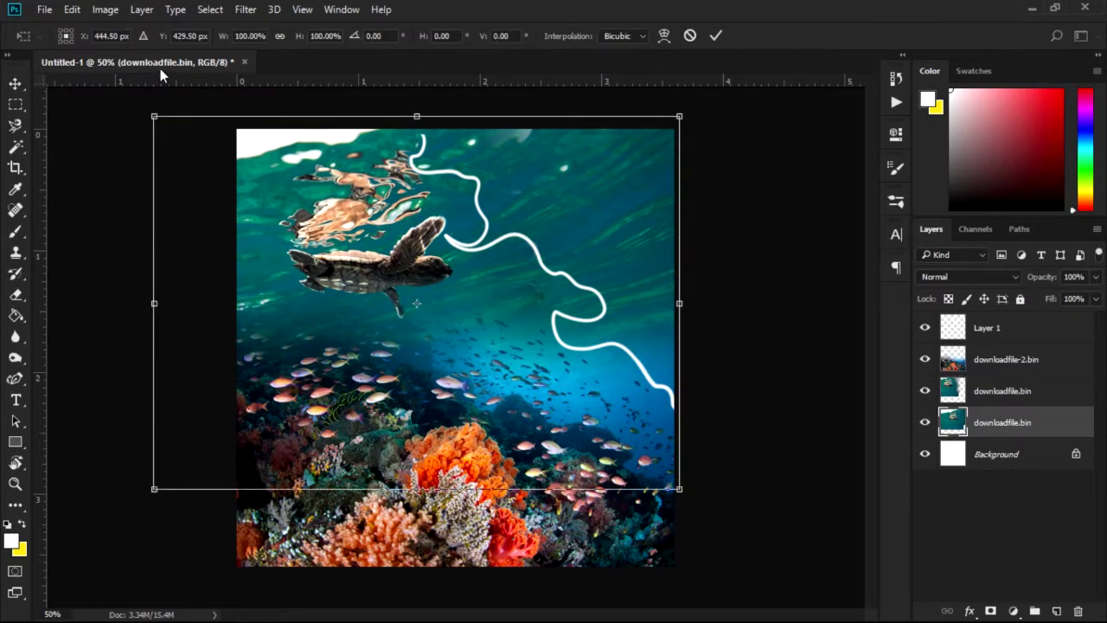
Enlarge the lower turtle photo copy toward the left edge.
drag(154, 116, 138, 106)
drag(136, 489, 108, 512)
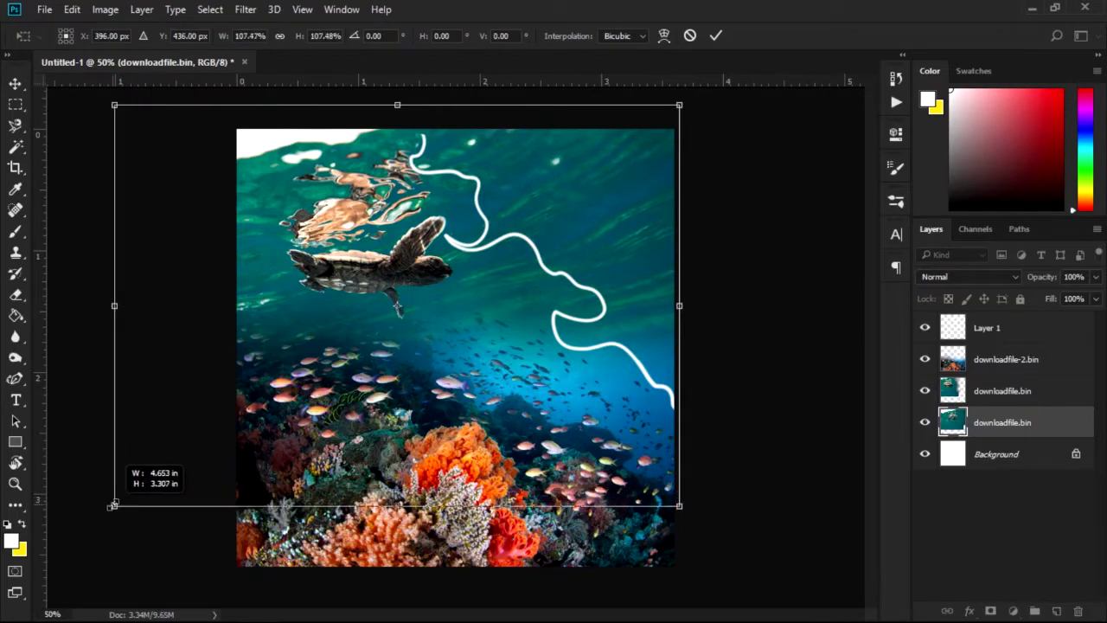
key(Return)
Shift the white wavy line left and enlarge it slightly.
click(597, 300)
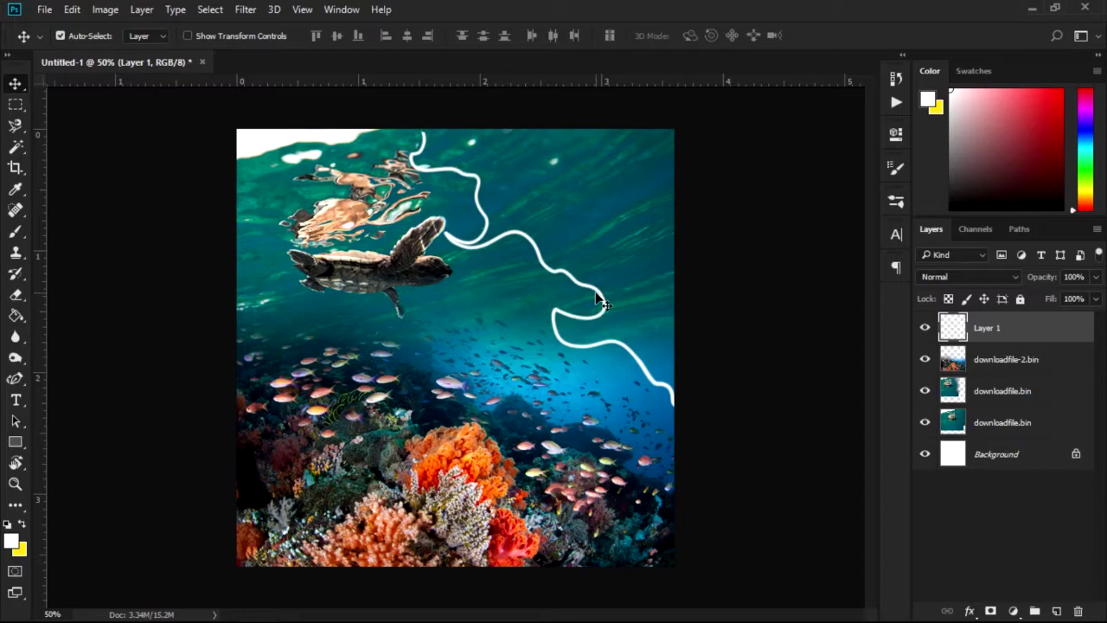
key(ctrl+t)
drag(689, 413, 676, 410)
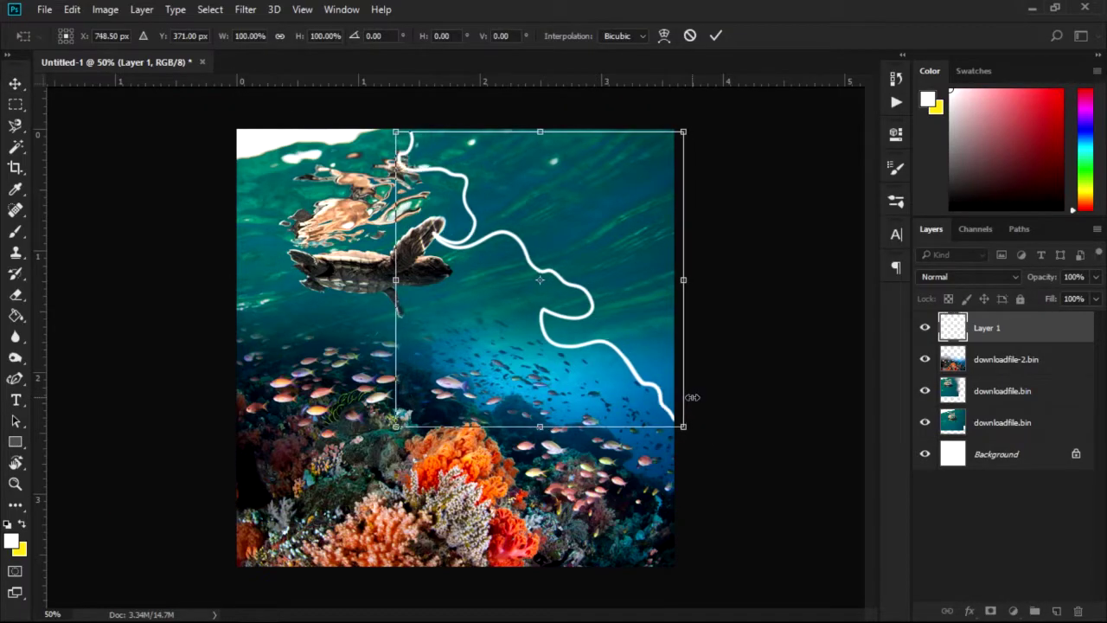
key(Left)
key(Left)
key(Left)
key(Left)
key(Left)
key(Left)
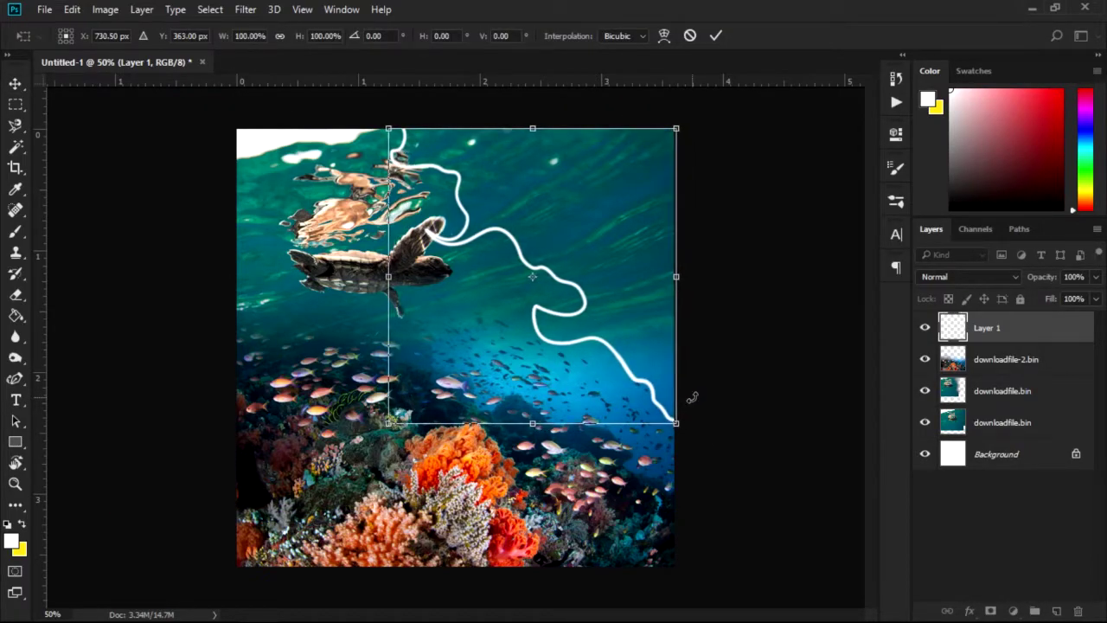
key(Left)
key(Left)
key(Left)
key(Left)
key(Left)
key(Left)
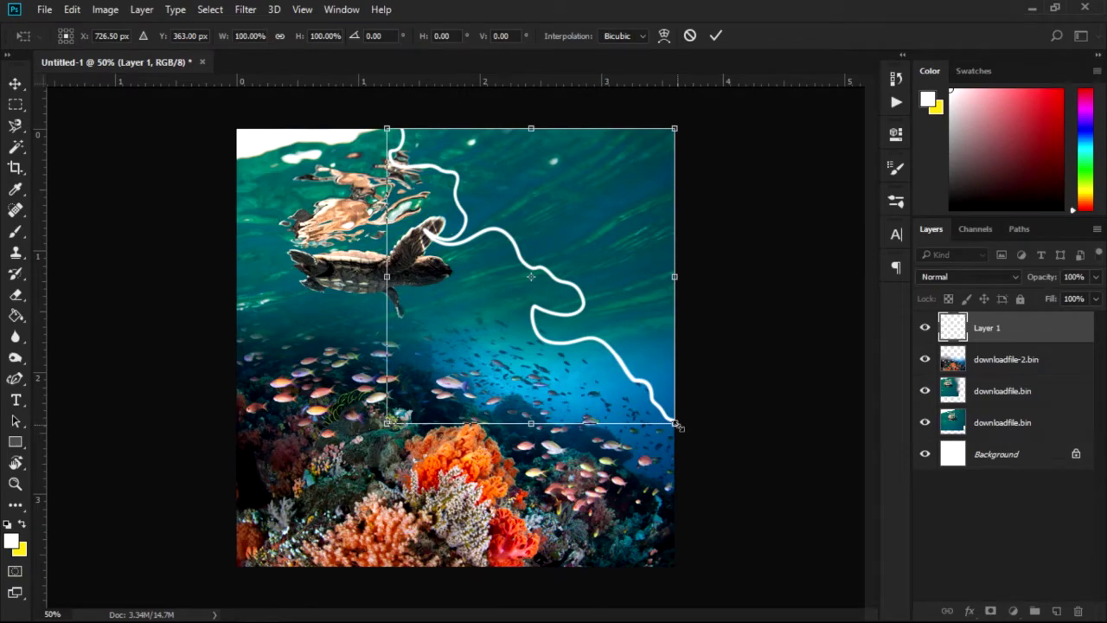
drag(677, 424, 687, 434)
key(Return)
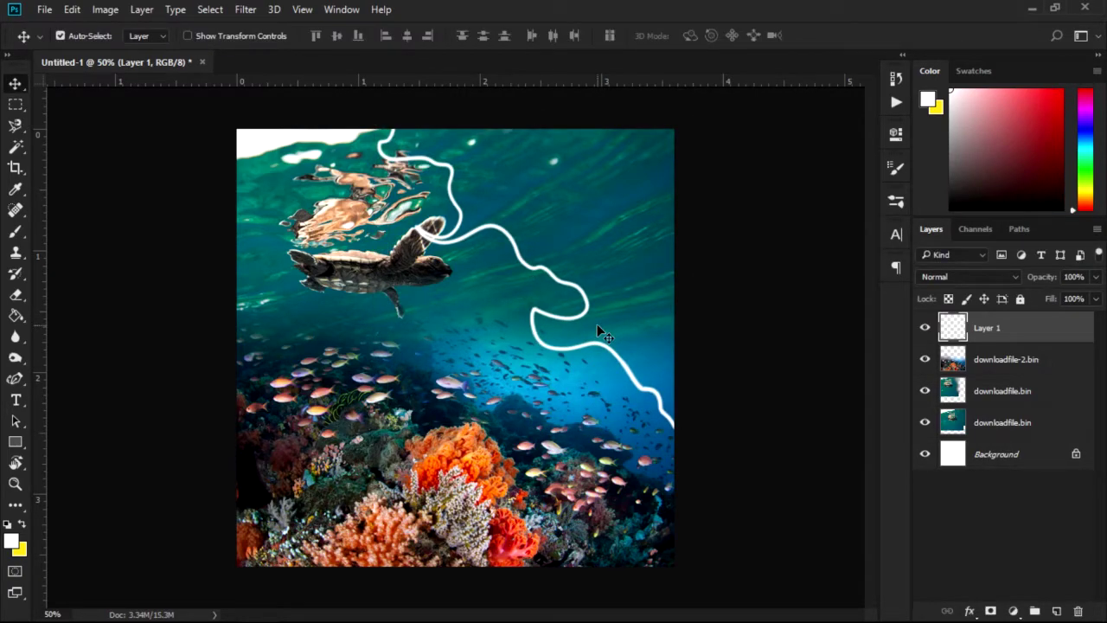
Fill the area right of the wavy line with white.
click(14, 146)
click(608, 253)
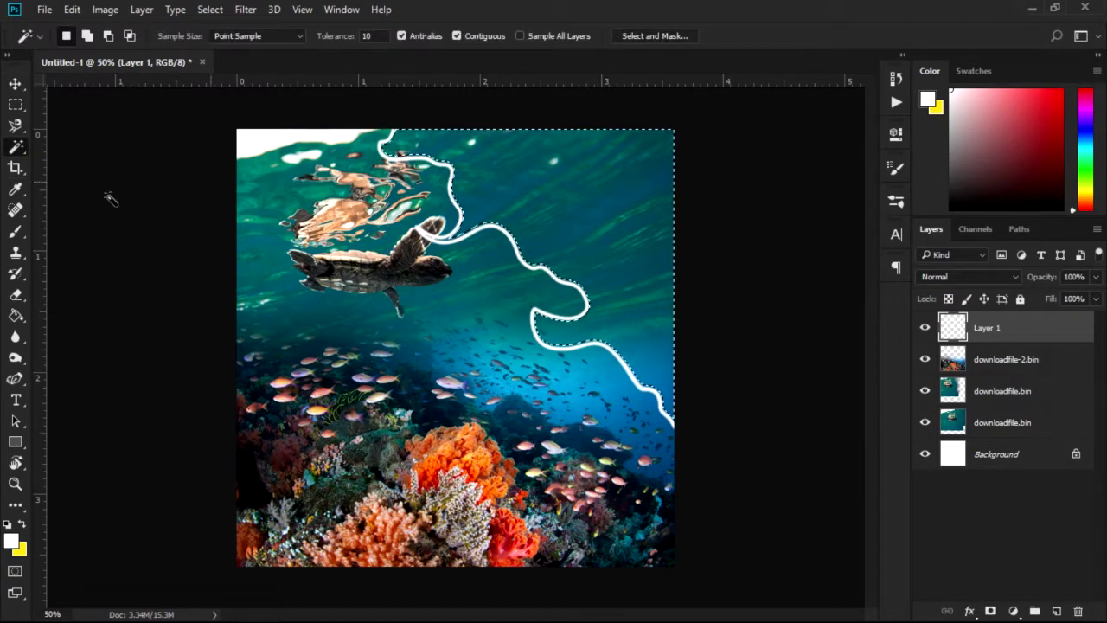
click(15, 316)
click(644, 248)
key(w)
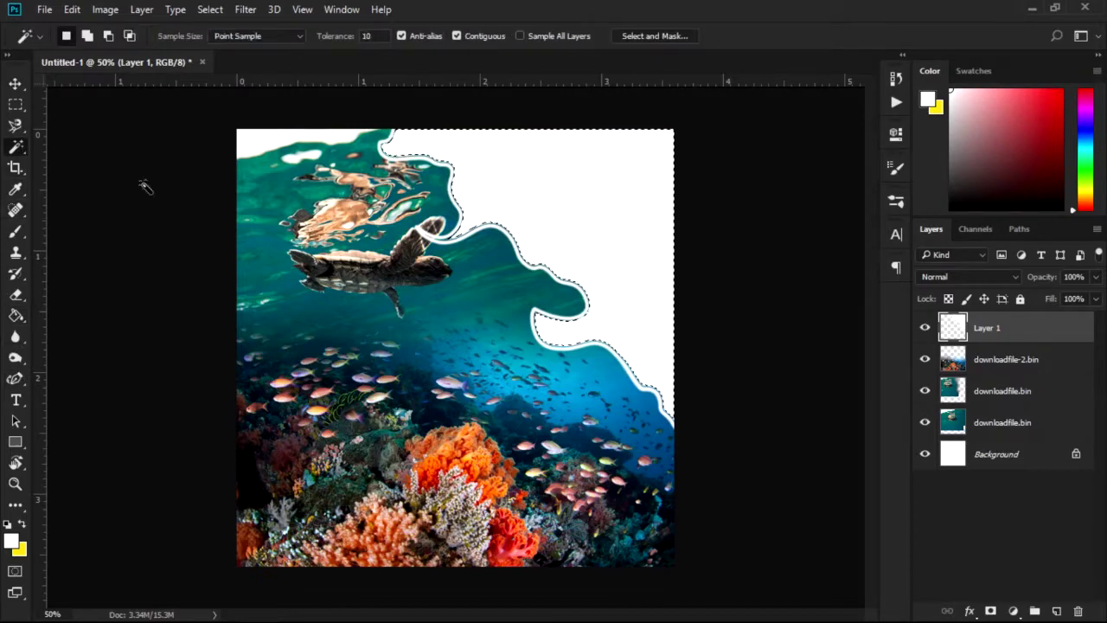
Try a moved, enlarged duplicate of the white wave shape, then delete it.
click(15, 84)
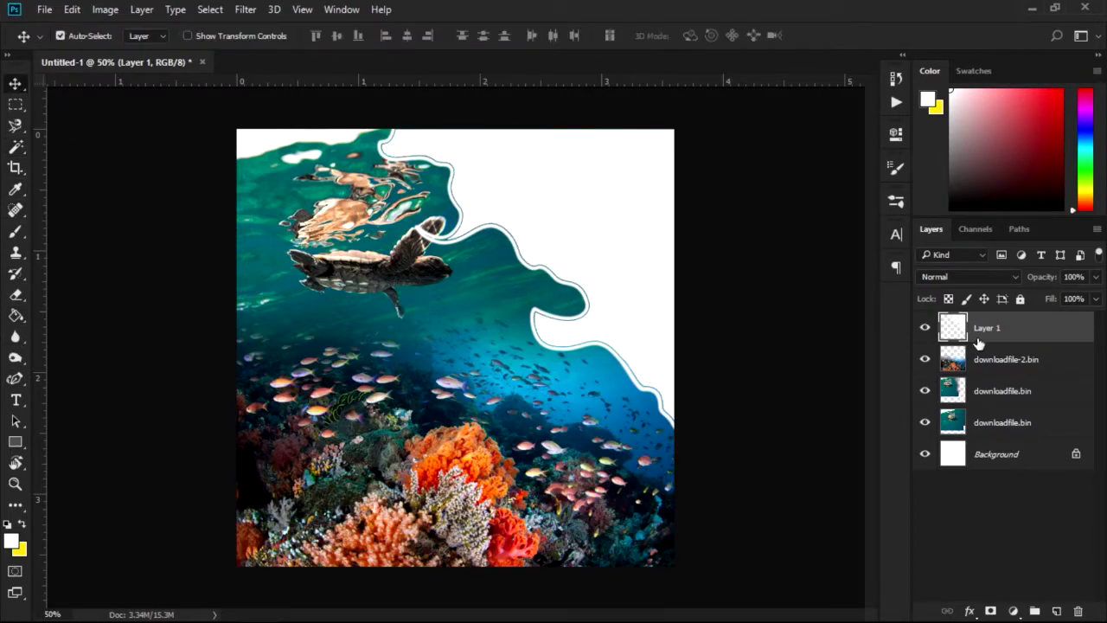
key(ctrl+j)
drag(544, 306, 677, 322)
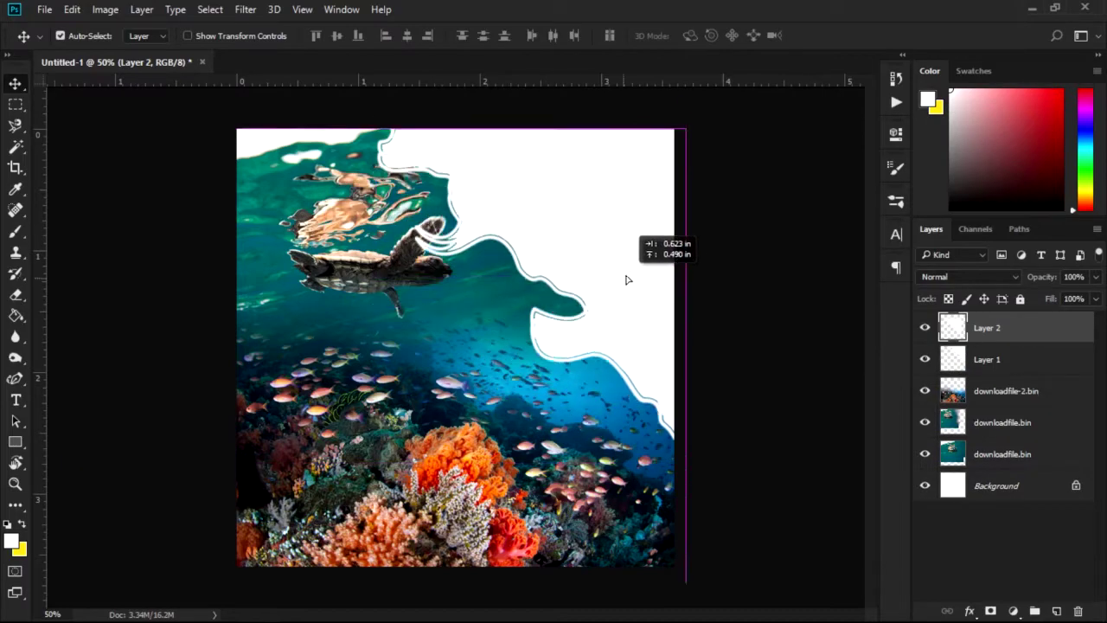
mouse_move(680, 324)
mouse_down()
mouse_move(838, 458)
mouse_move(680, 304)
mouse_up()
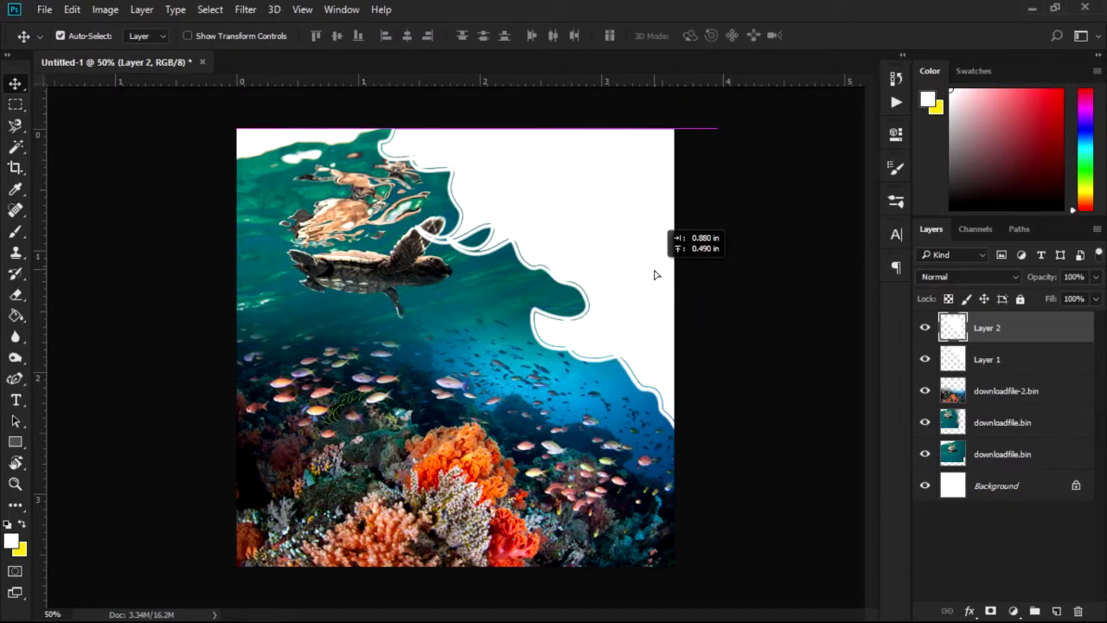
drag(680, 304, 663, 297)
key(ctrl)
key(ctrl+t)
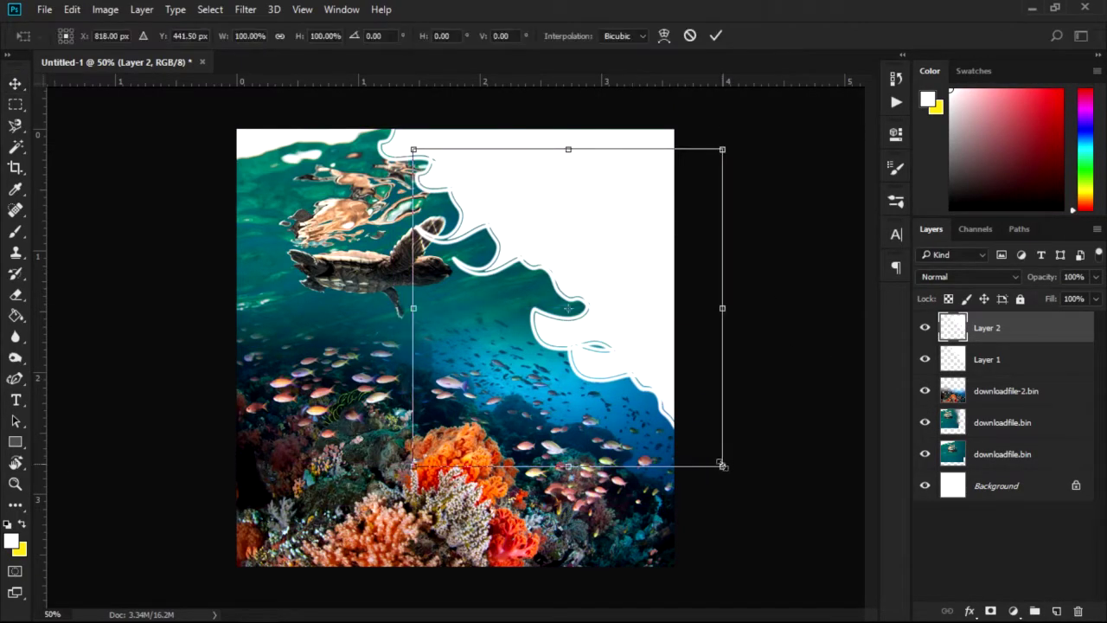
drag(723, 465, 798, 502)
key(Return)
drag(611, 275, 625, 269)
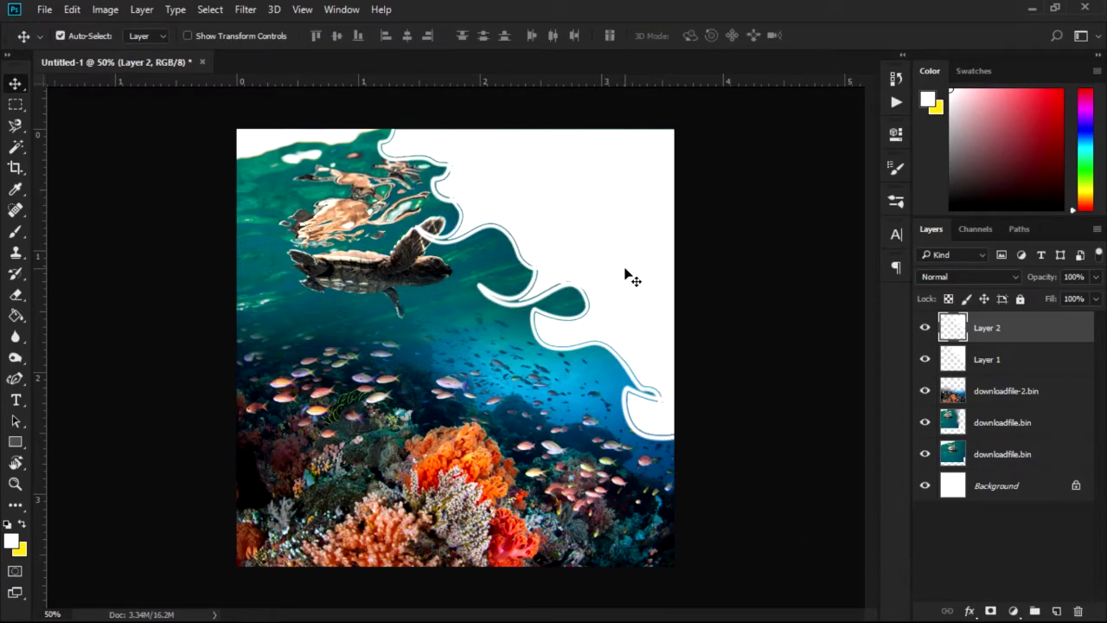
key(Delete)
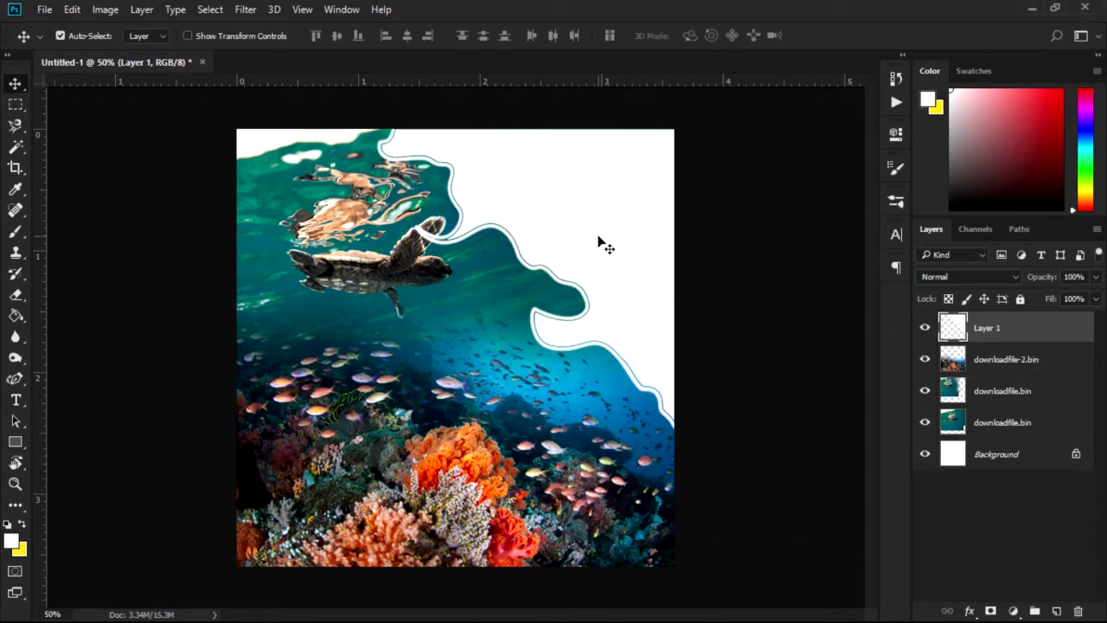
Nudge the white wave left and down, refilling the exposed edge strip with white.
key(Left)
key(Left)
key(Left)
key(Left)
key(Left)
key(Left)
key(Left)
key(Left)
key(Left)
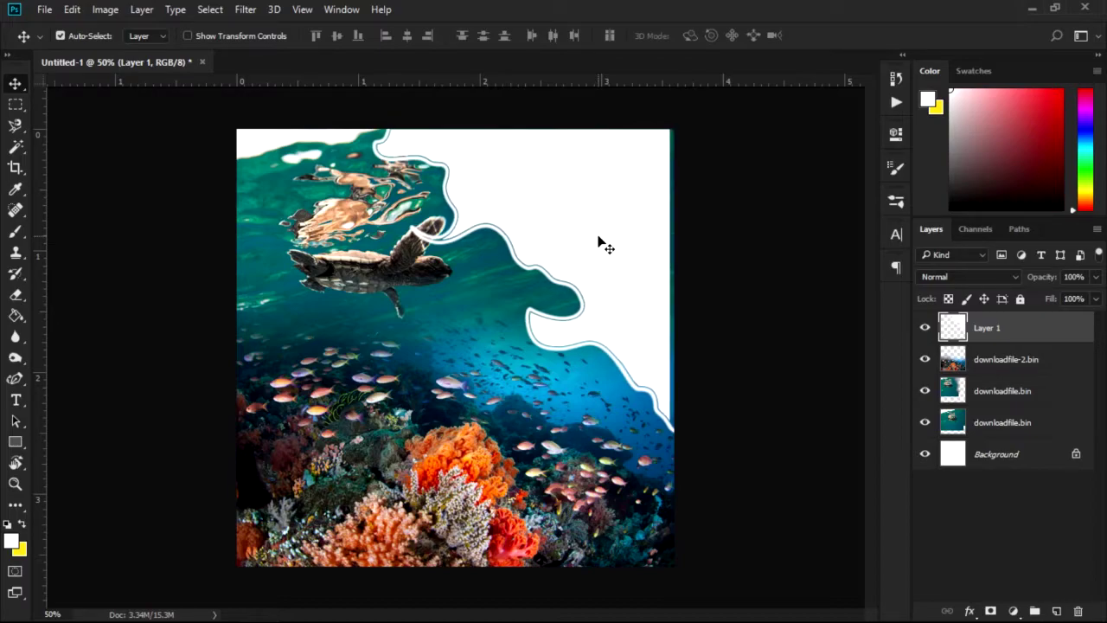
key(Down)
key(Down)
key(Down)
key(Down)
key(Down)
key(Down)
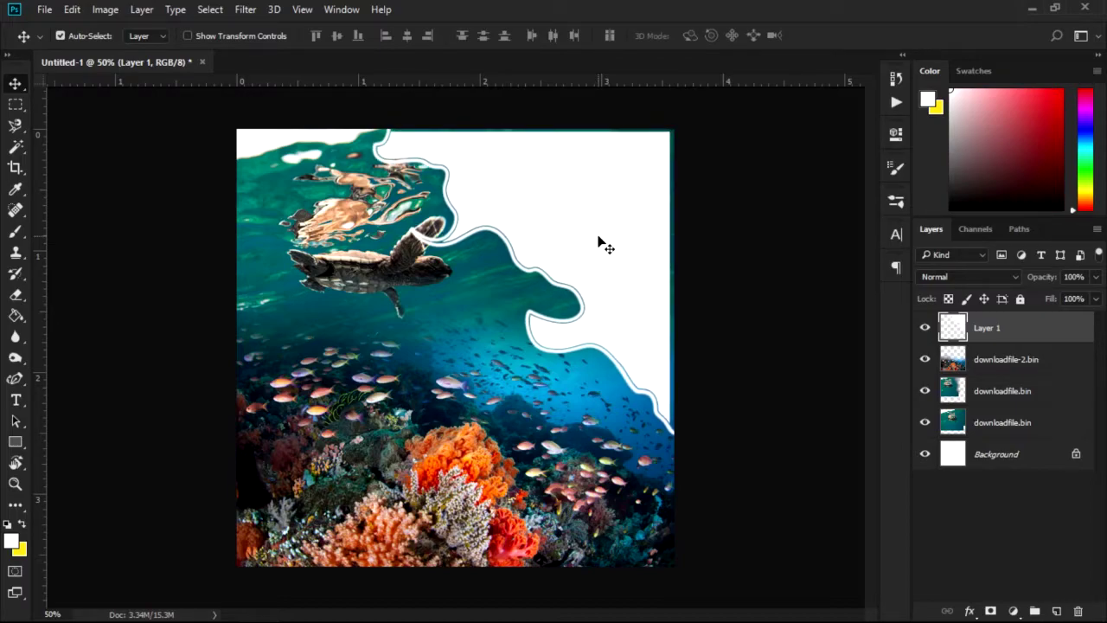
click(18, 148)
click(671, 270)
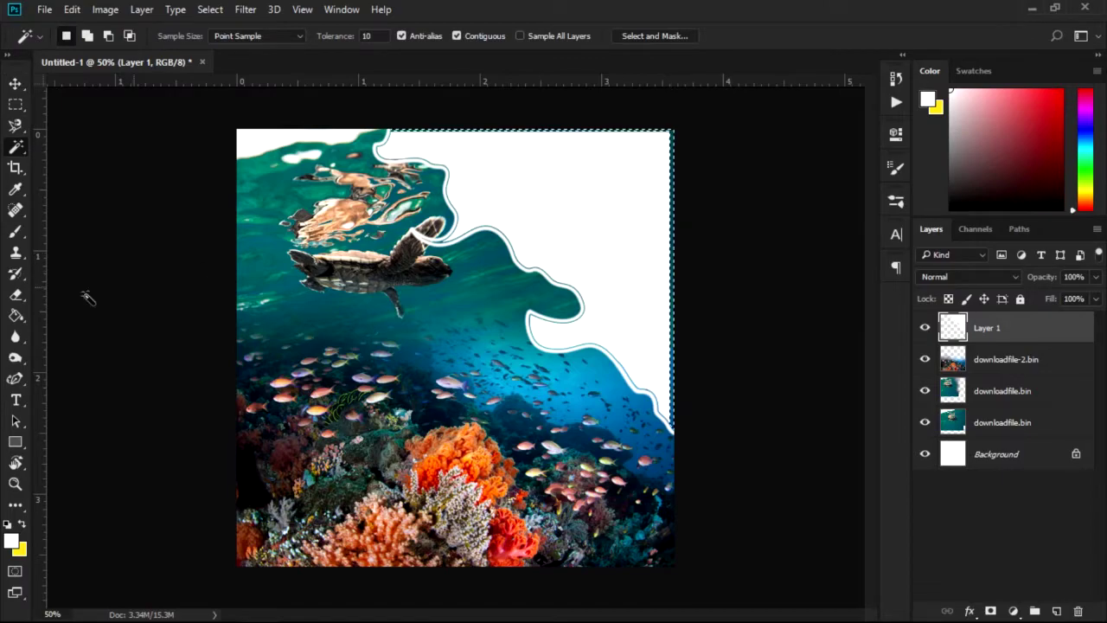
click(15, 316)
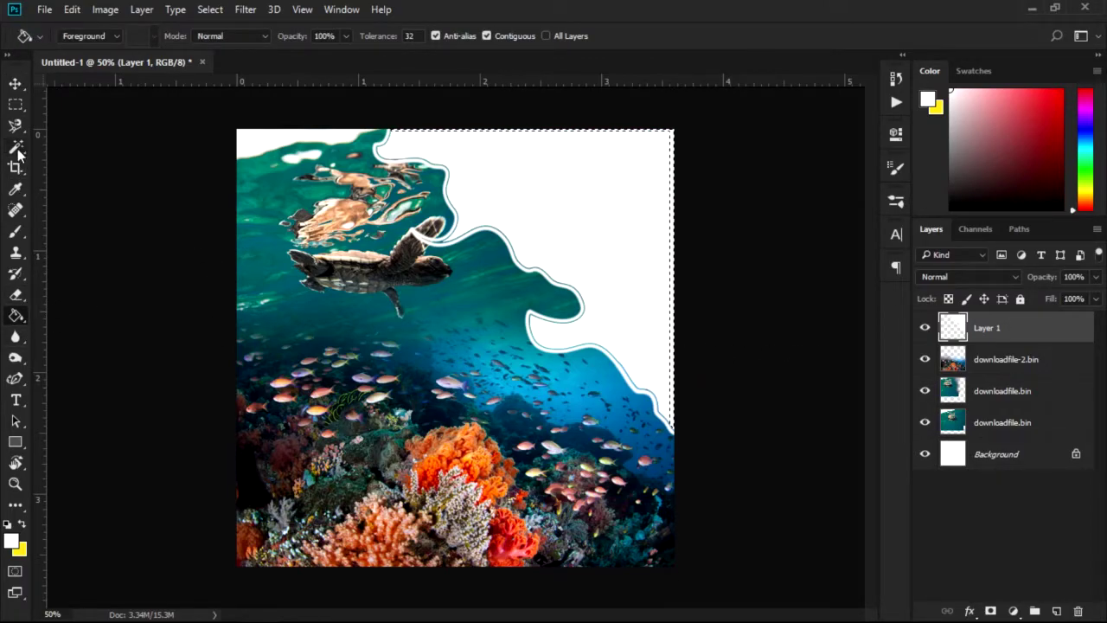
key(w)
key(ctrl+d)
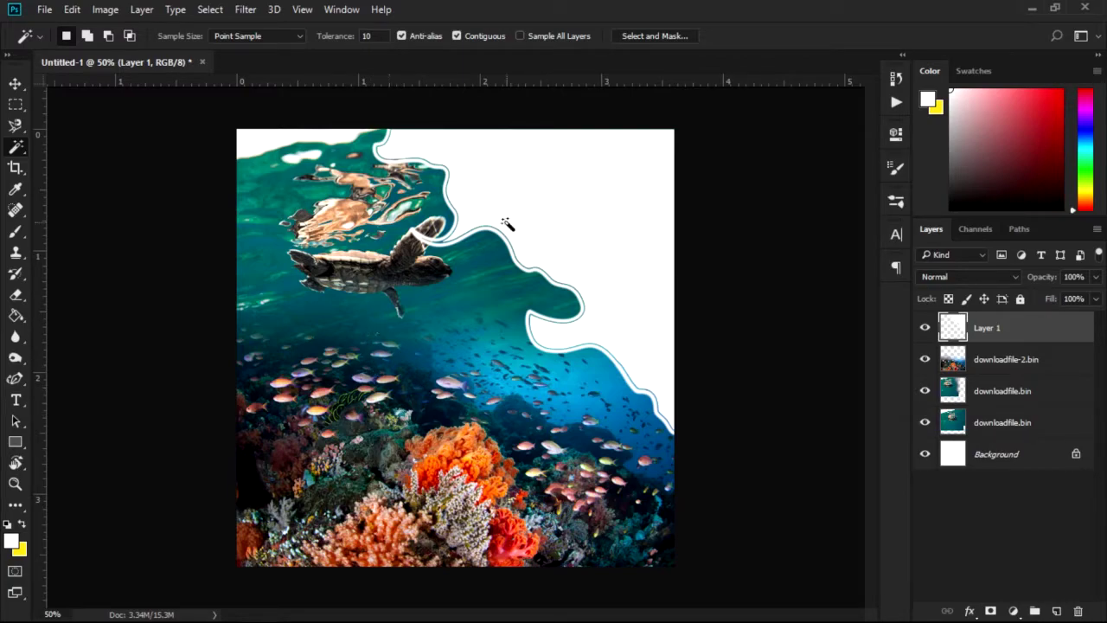
Shift the reef photo down and the turtle photo left.
key(v)
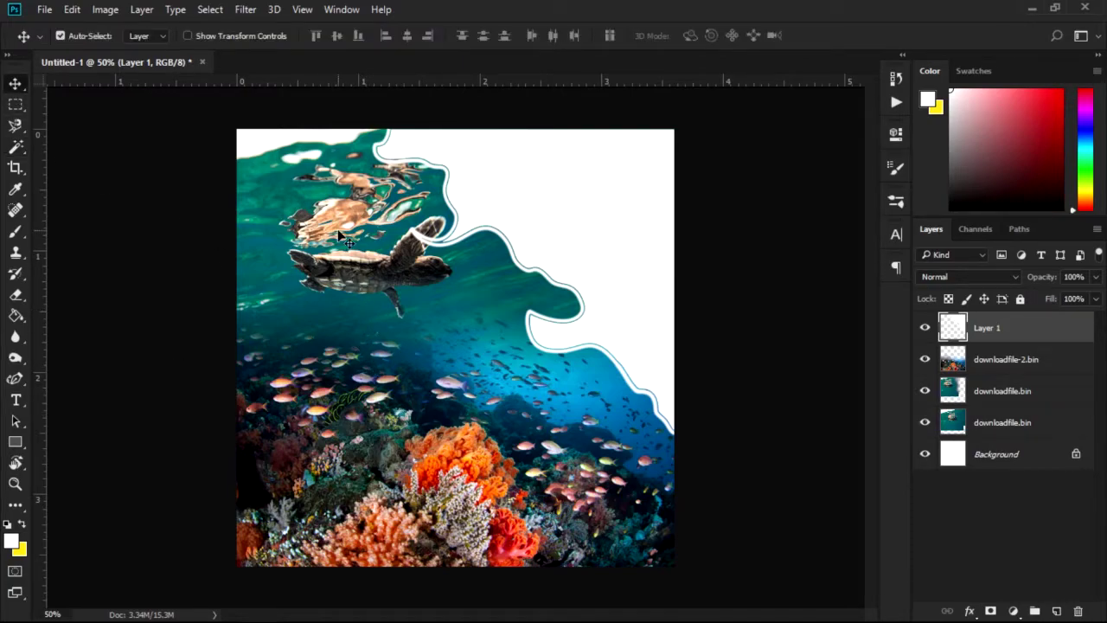
drag(413, 459, 413, 471)
mouse_move(358, 271)
mouse_down()
mouse_move(338, 270)
mouse_move(358, 282)
mouse_up()
click(1038, 423)
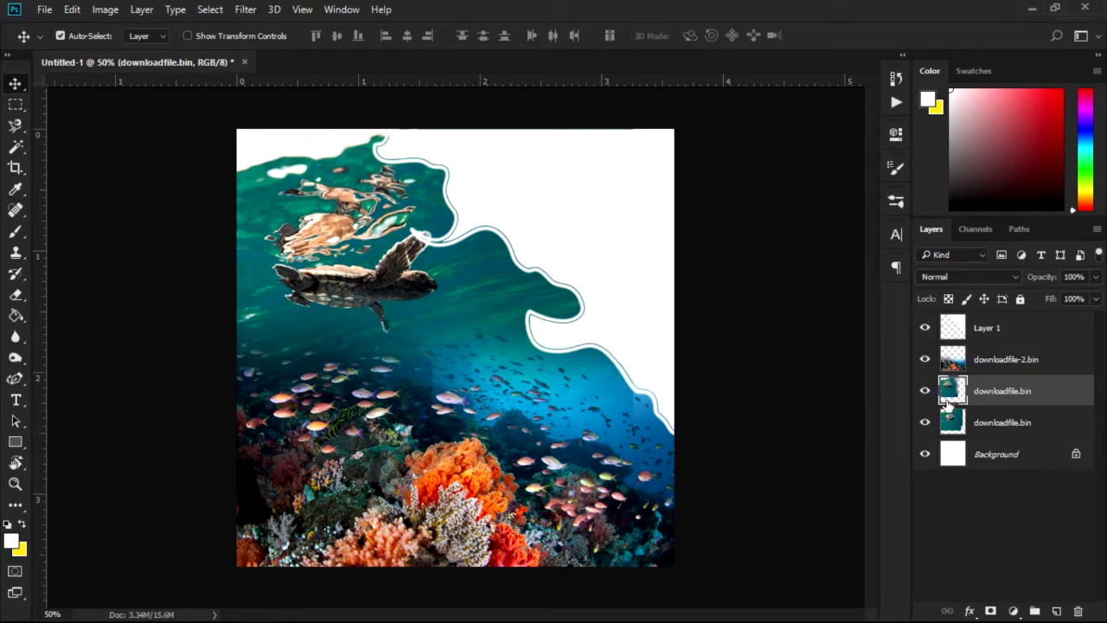
Enlarge the white wave shape slightly, comparing before and after.
click(588, 254)
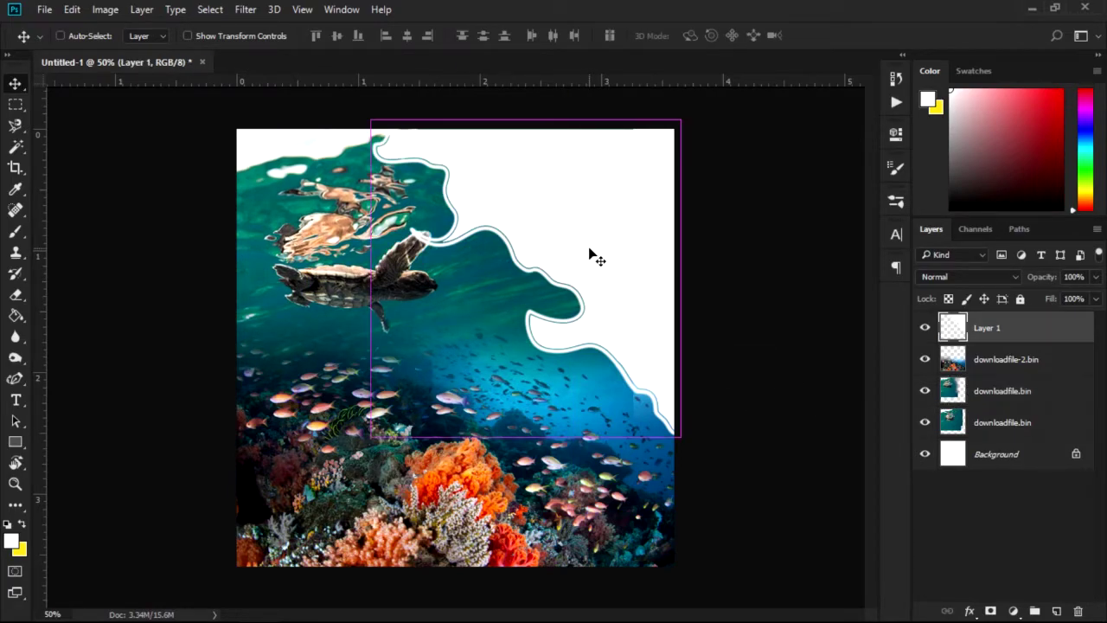
key(ctrl+t)
drag(679, 437, 693, 453)
key(Return)
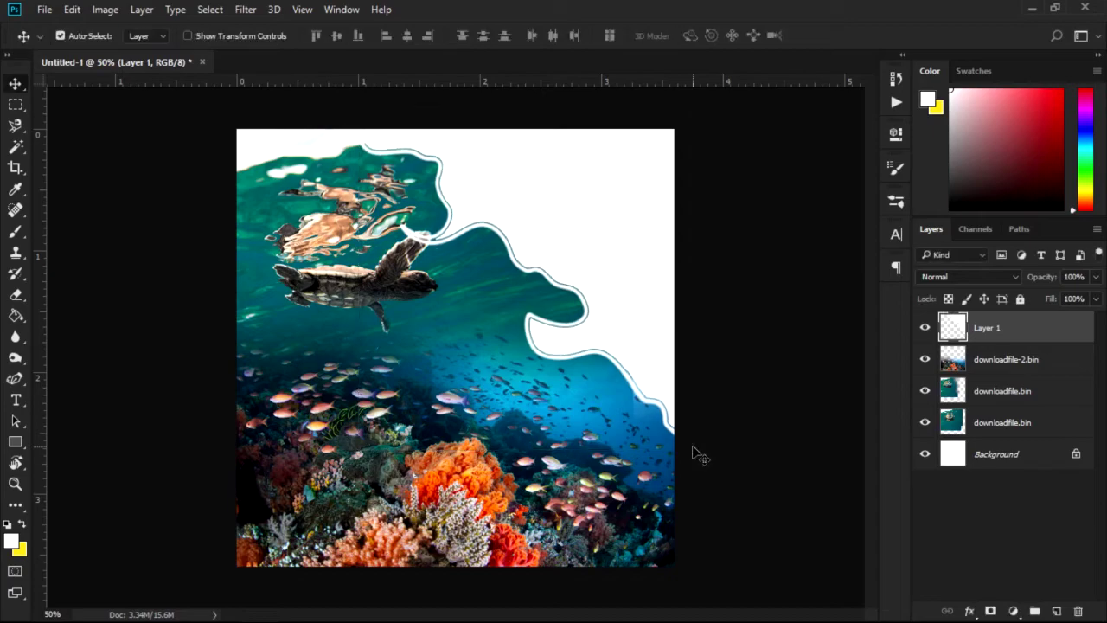
key(ctrl+z)
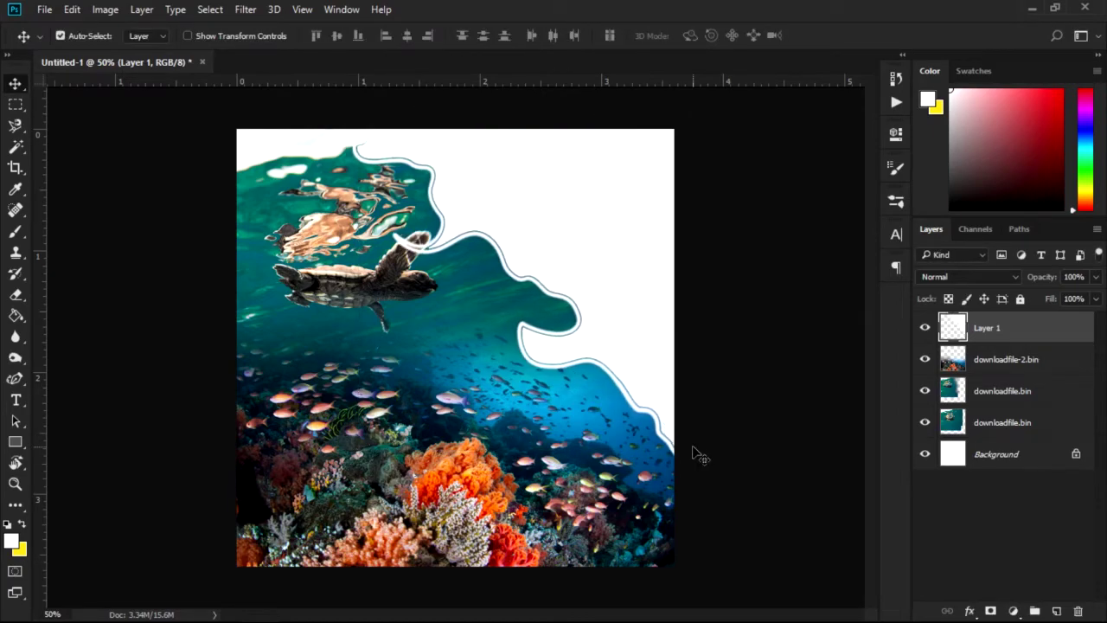
key(ctrl+z)
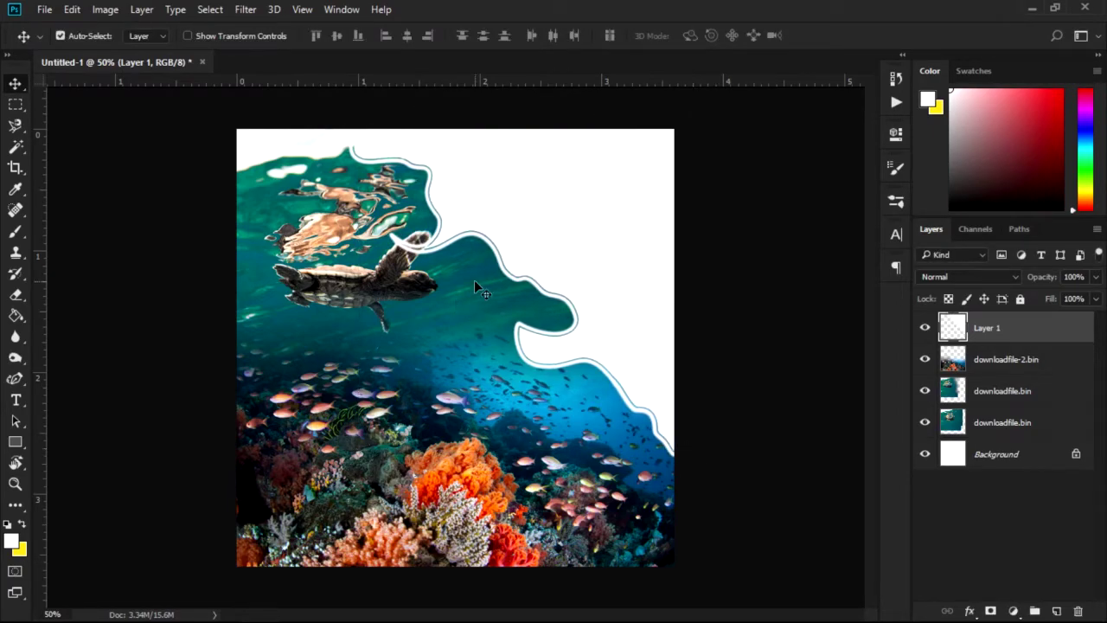
Give the white wave a drop shadow at 66% opacity and size 18.
double_click(1039, 340)
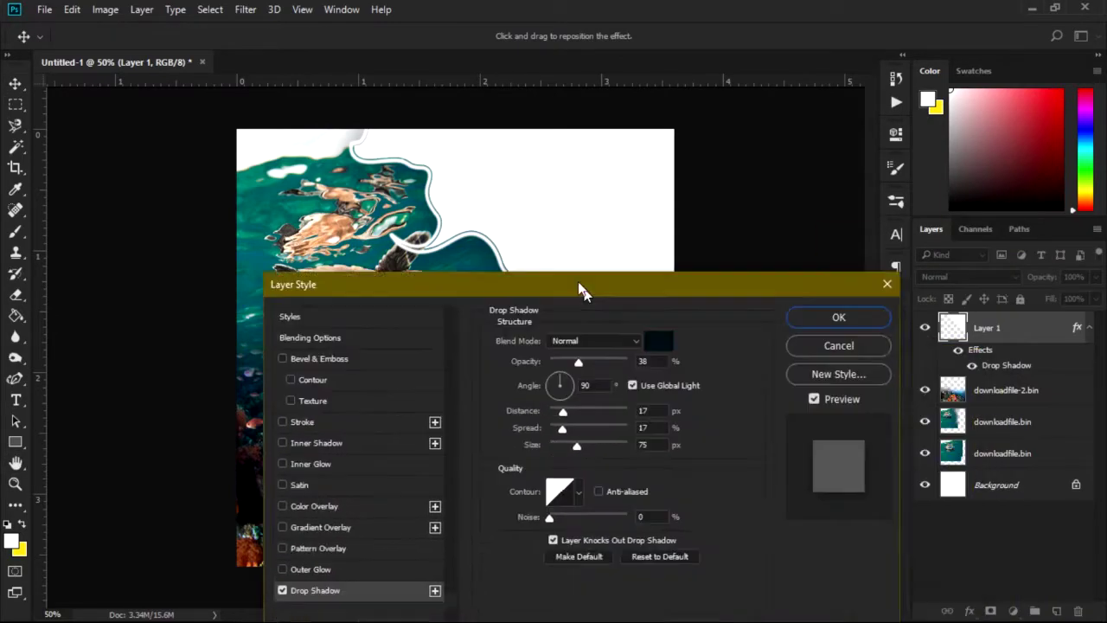
drag(581, 289, 460, 182)
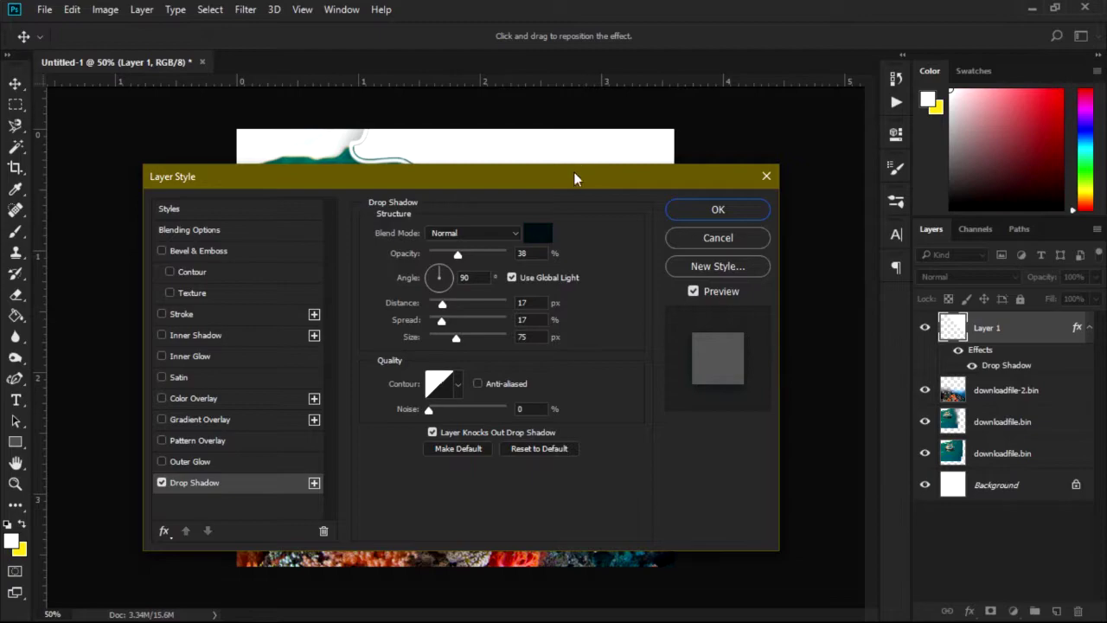
drag(573, 177, 994, 121)
mouse_move(877, 199)
mouse_down()
mouse_move(853, 201)
mouse_move(897, 200)
mouse_up()
drag(752, 121, 866, 108)
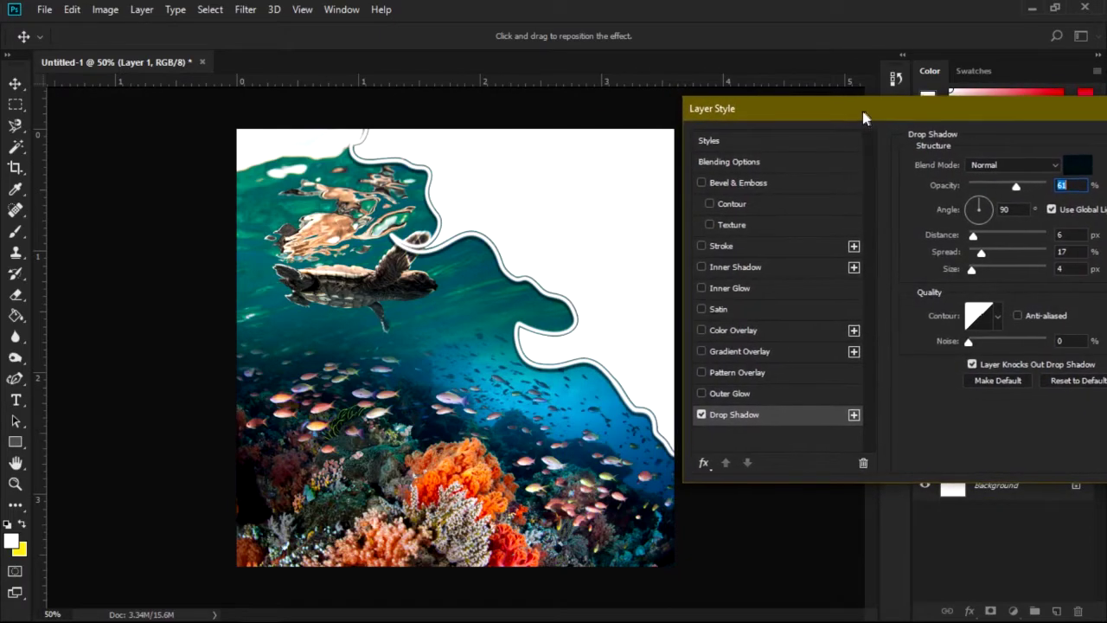
drag(1012, 187, 1007, 186)
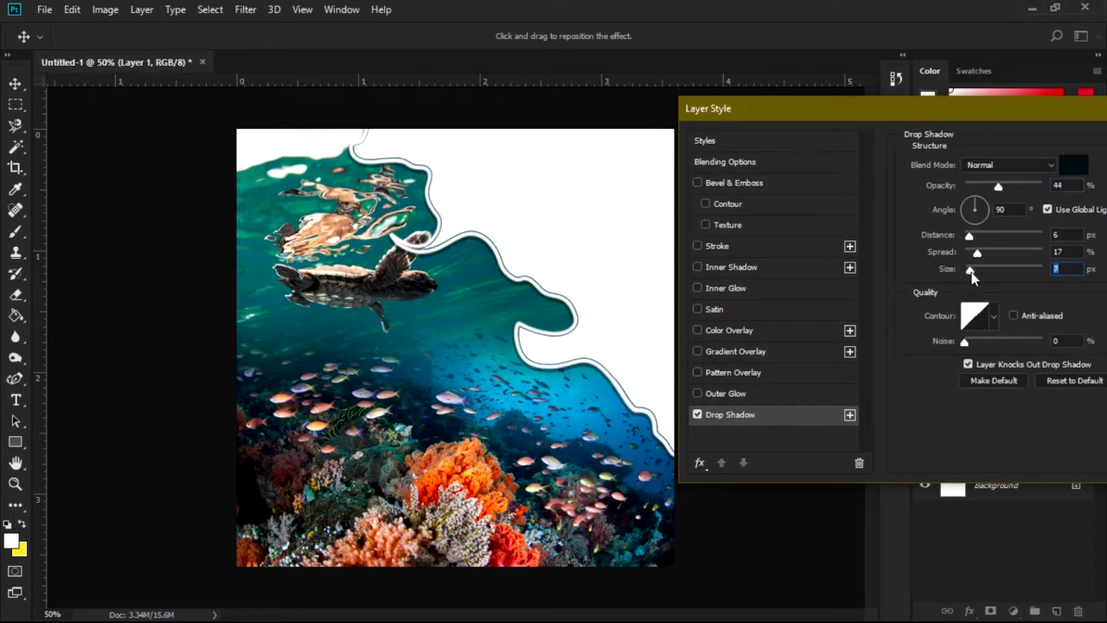
drag(972, 275, 978, 277)
drag(999, 190, 1018, 192)
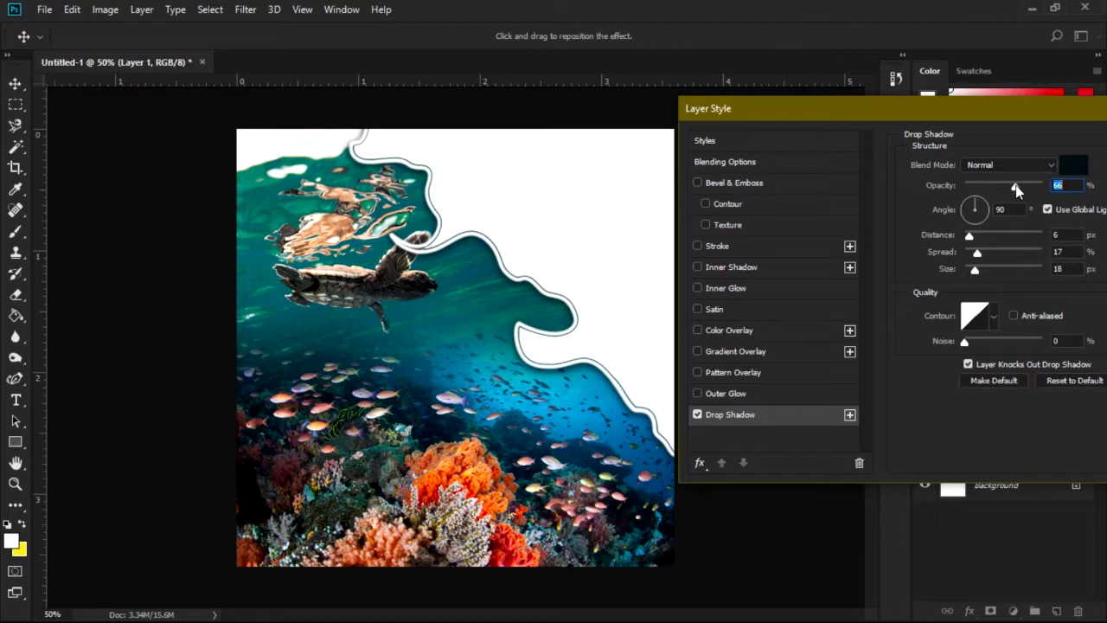
click(909, 177)
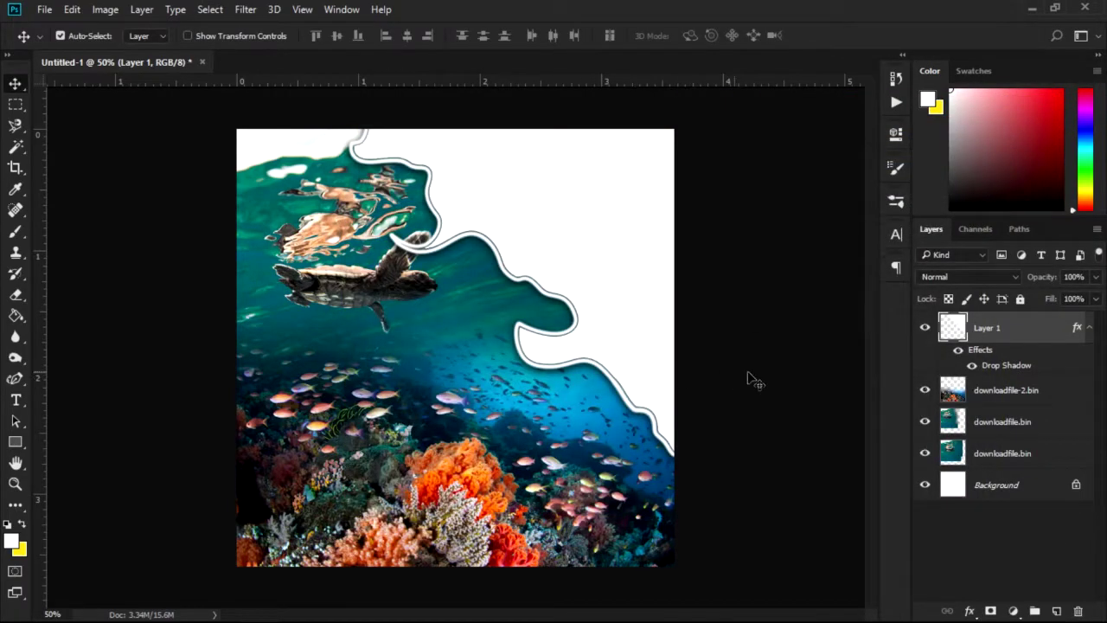
Turn on Drop Shadow for Layer 1 through Blending Options and confirm it.
right_click(1021, 335)
click(727, 129)
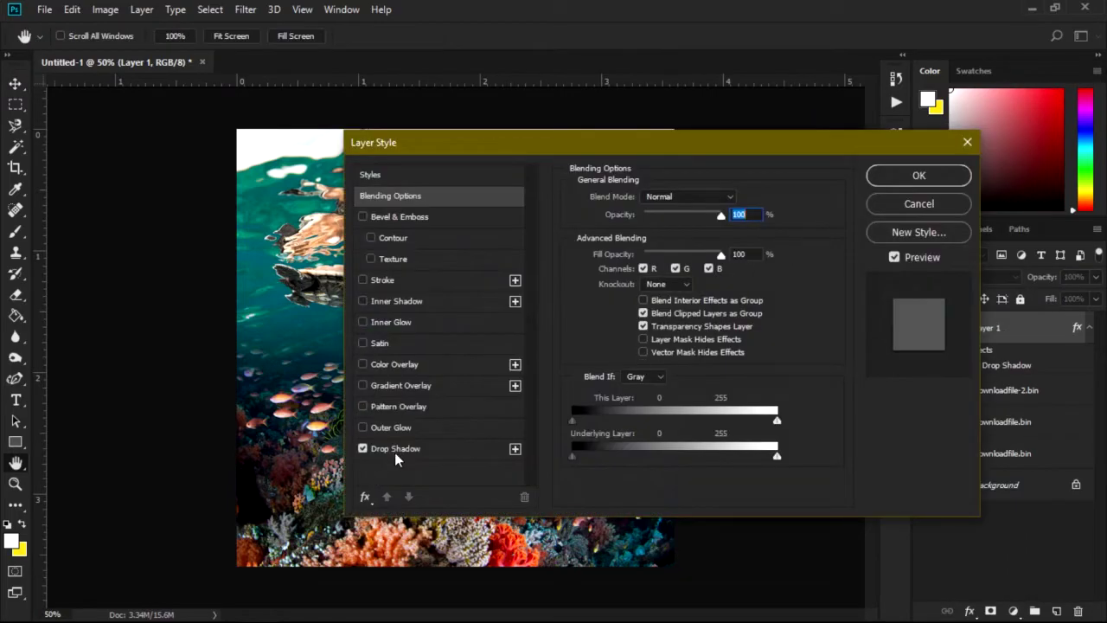
click(397, 454)
click(917, 176)
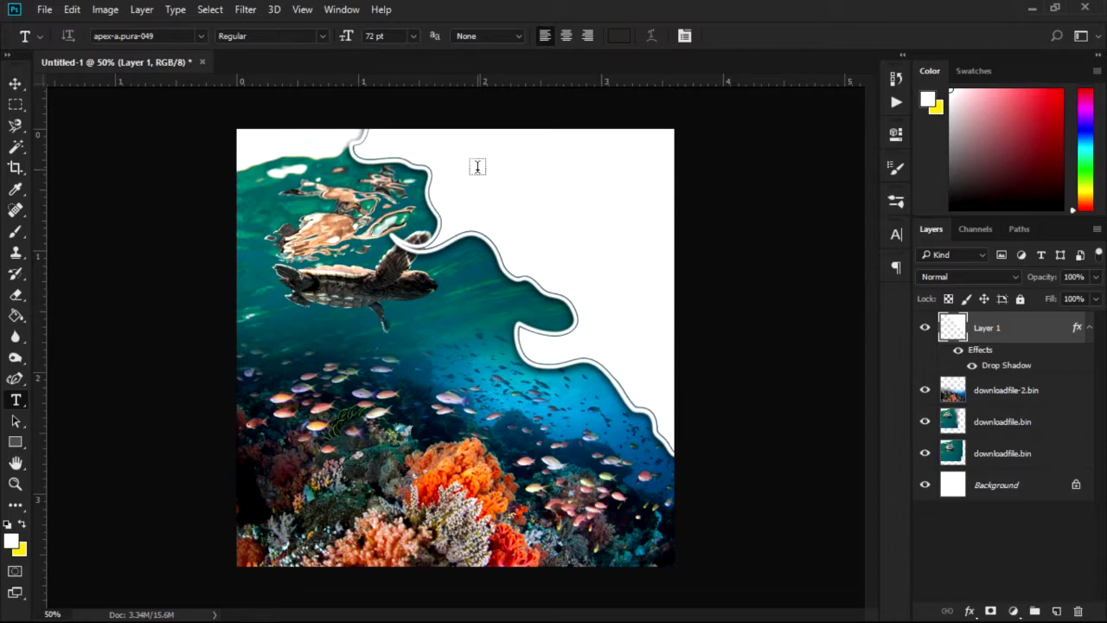
Set the type size to 30 pt and place a text cursor in the upper-right white area.
click(477, 166)
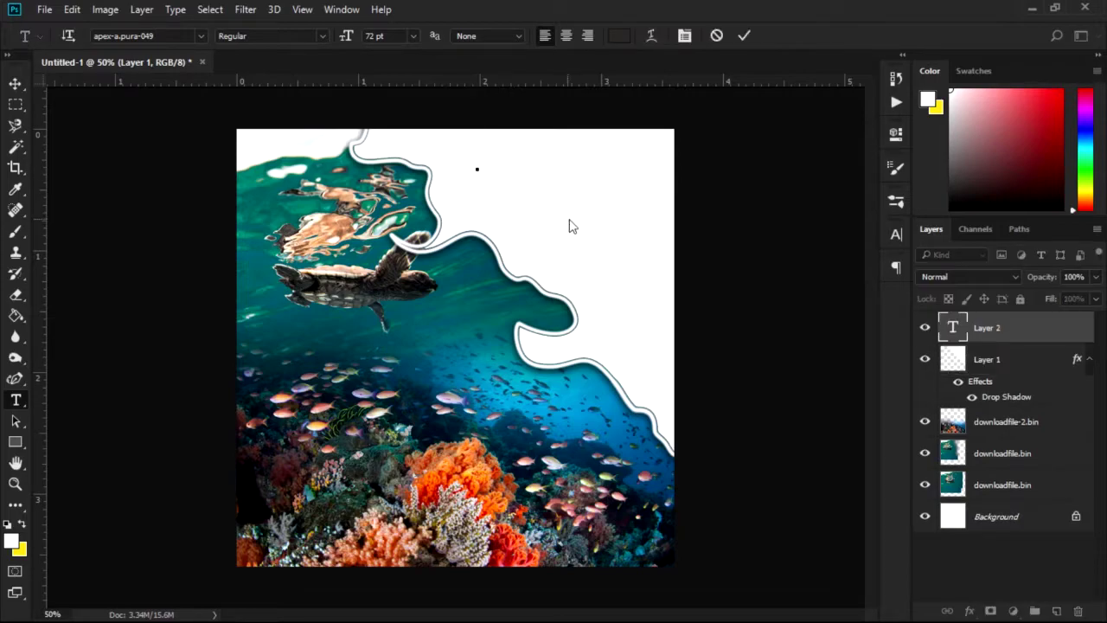
click(413, 36)
click(419, 264)
click(15, 83)
key(ctrl+z)
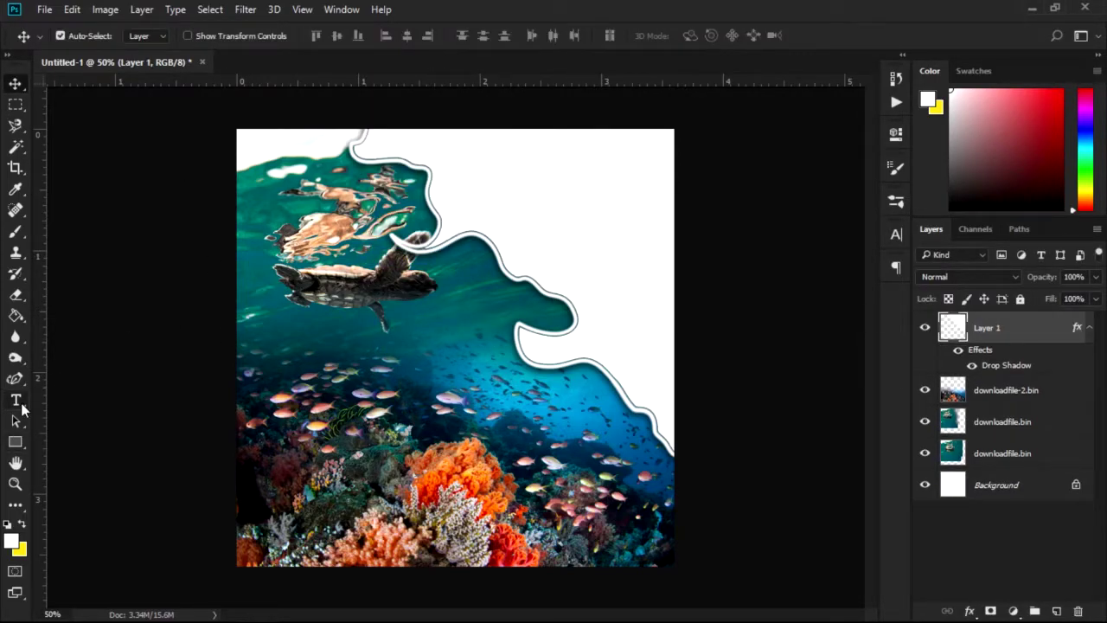
key(t)
click(480, 192)
text(e)
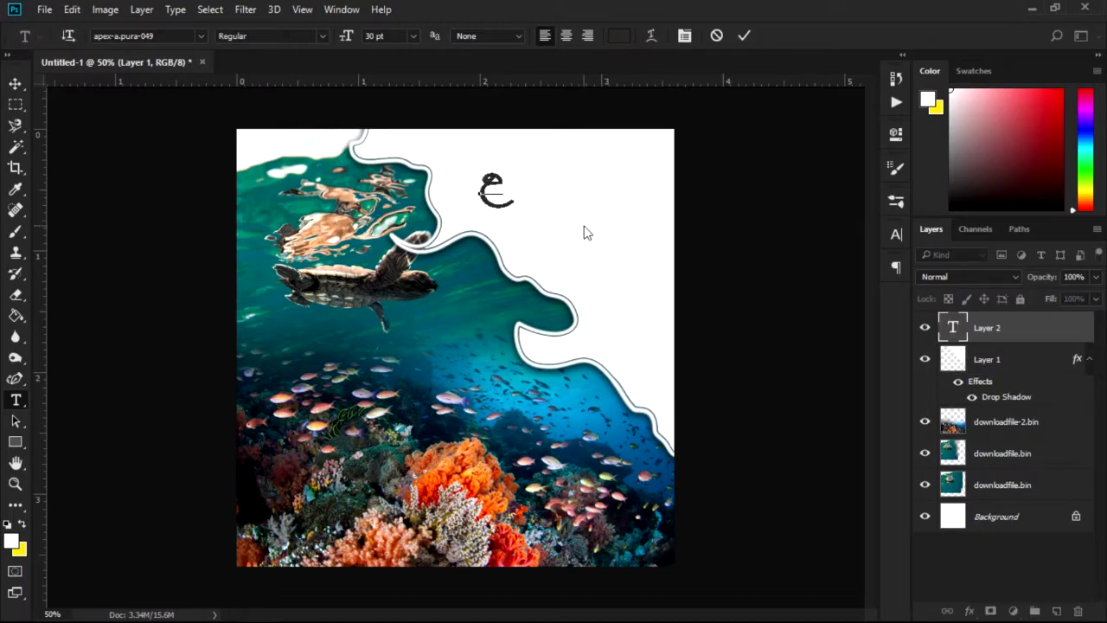
key(BackSpace)
Switch the font to Ebrima and type WORLD, correcting the WOLD typo.
click(203, 36)
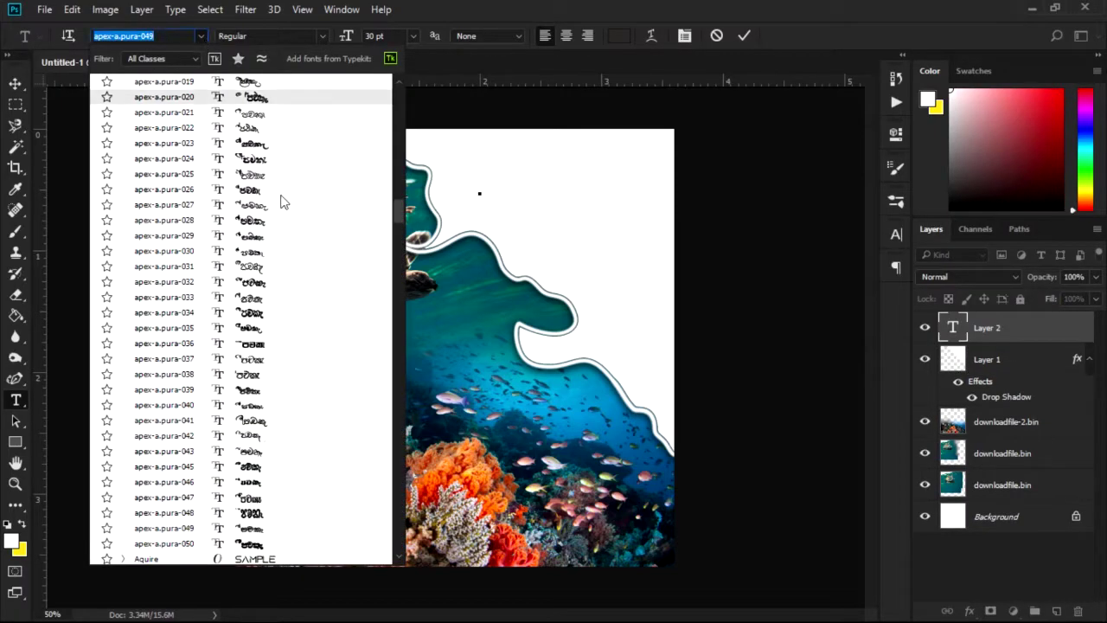
drag(399, 207, 397, 87)
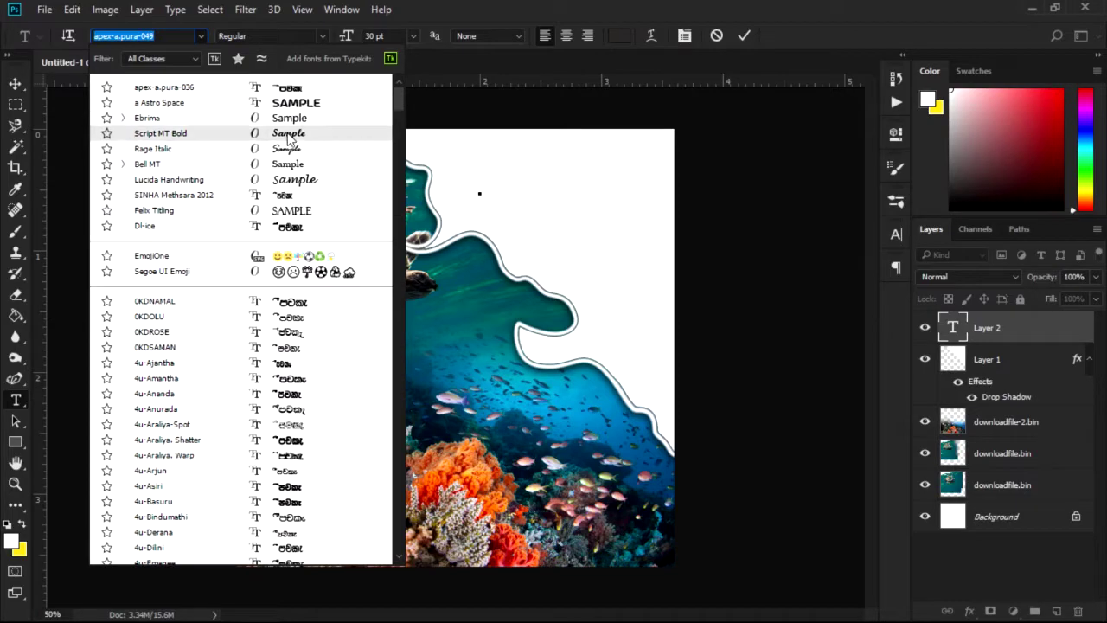
click(291, 119)
text(W)
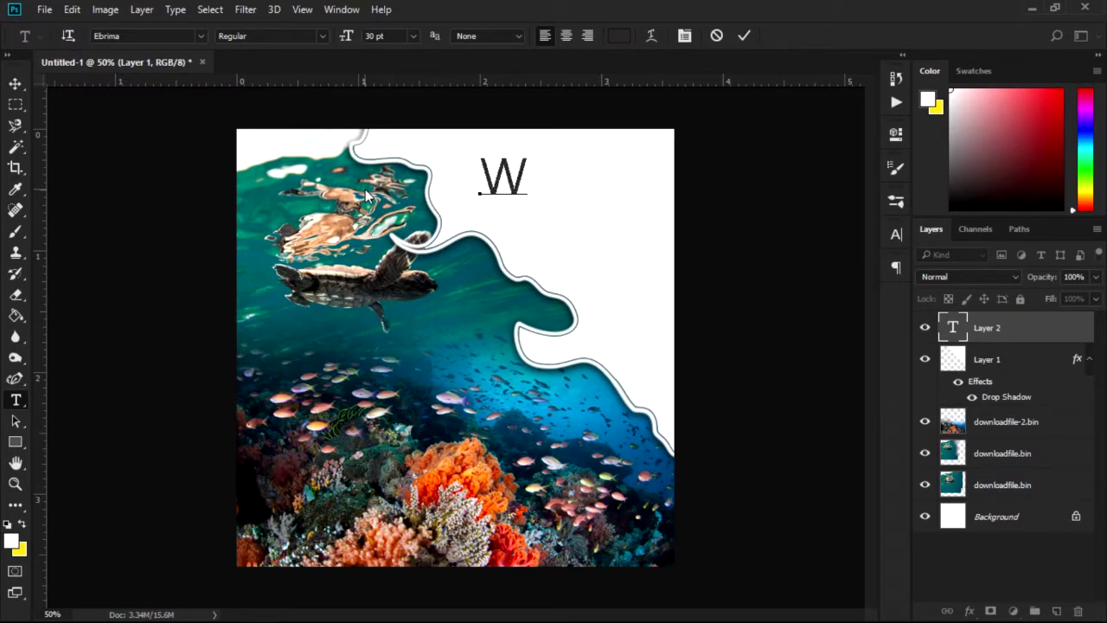
text(OLD)
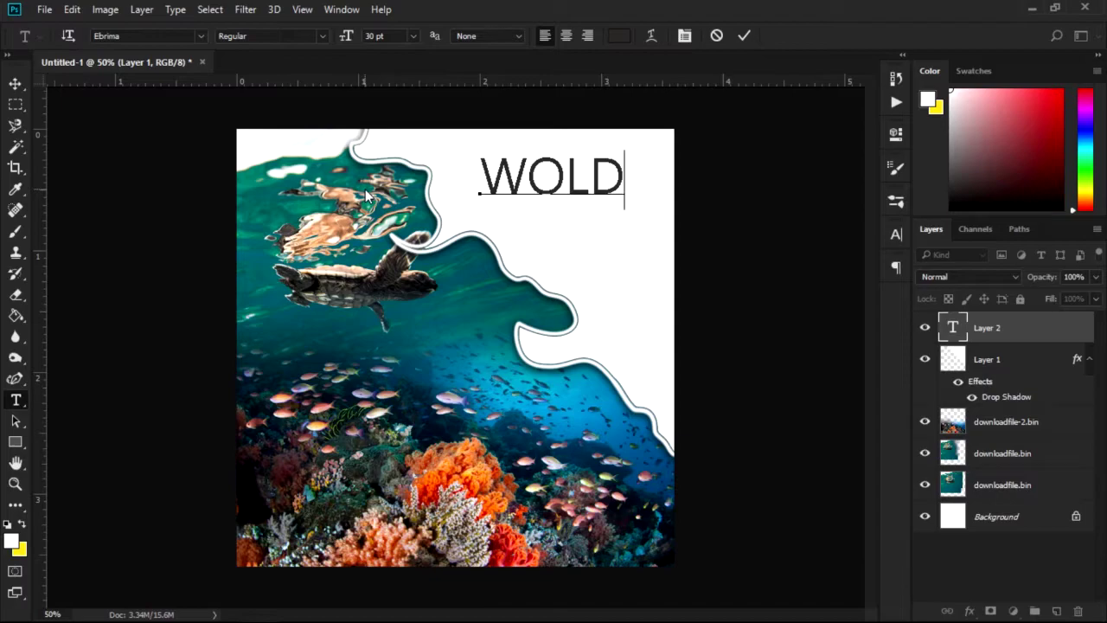
key(BackSpace)
key(BackSpace)
key(BackSpace)
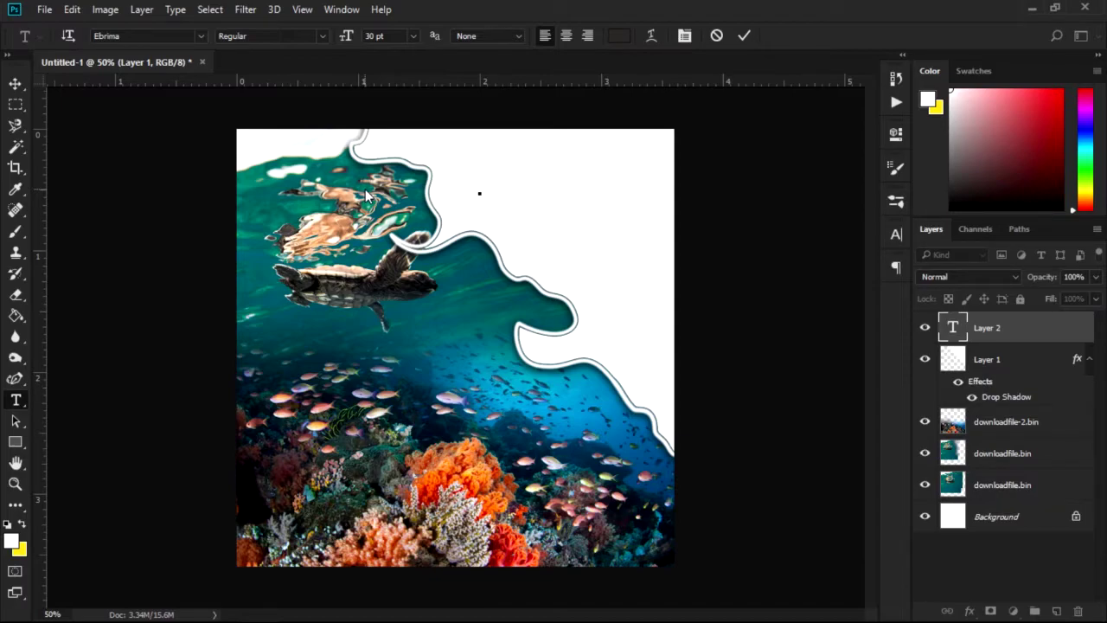
text(WORL)
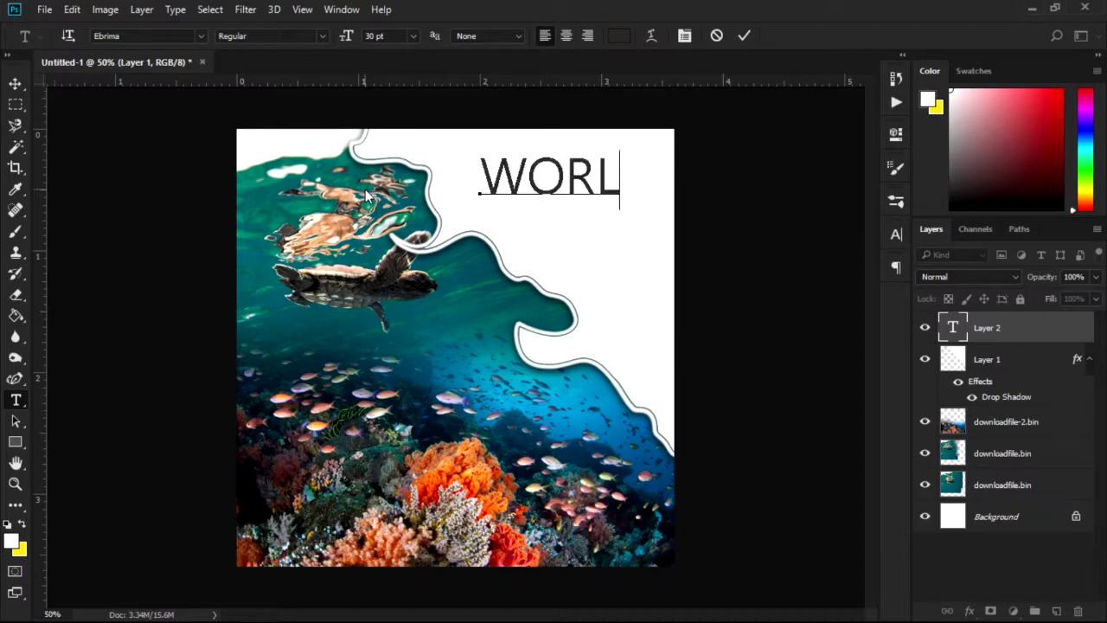
text(D)
click(16, 81)
Nudge WORLD left, then add an OCEAN text line aligned beneath it.
drag(600, 192, 581, 192)
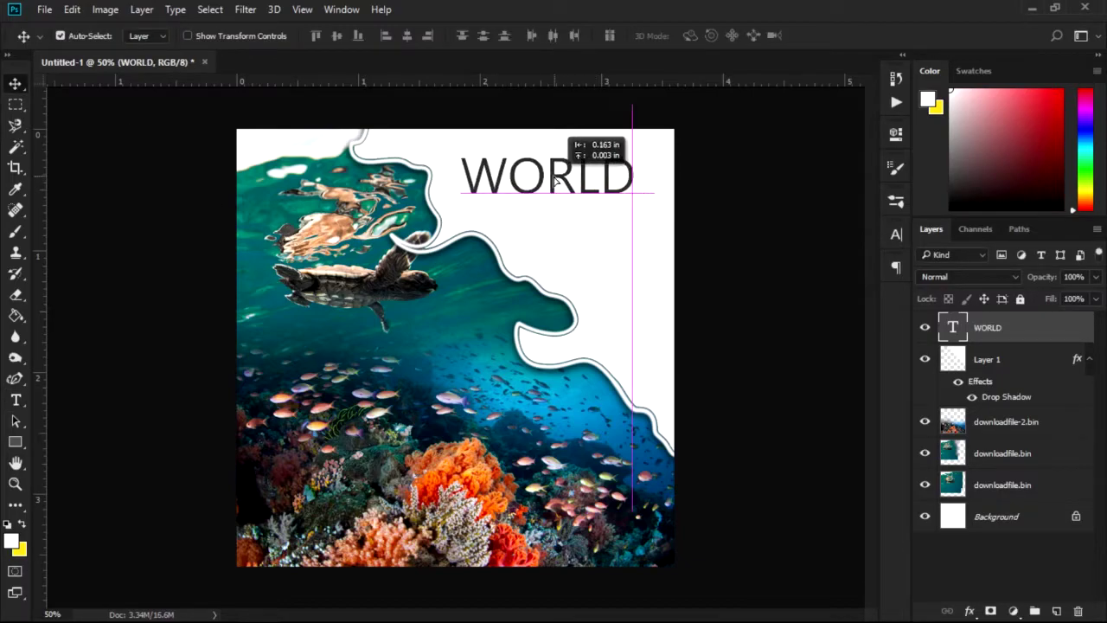
click(15, 399)
click(530, 233)
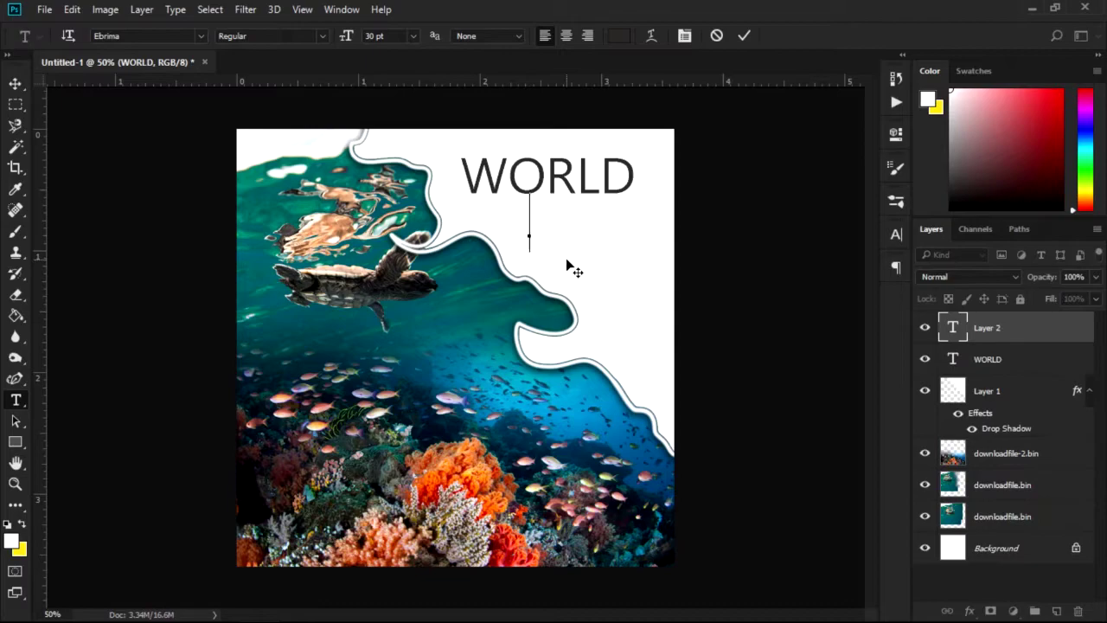
text(OCE)
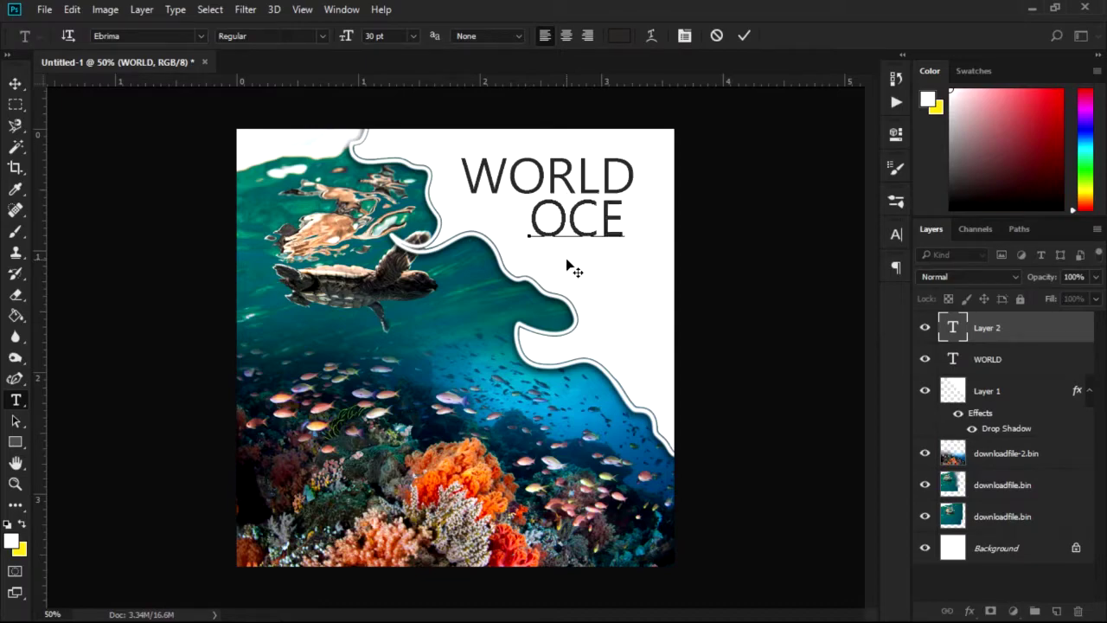
text(AN)
click(14, 82)
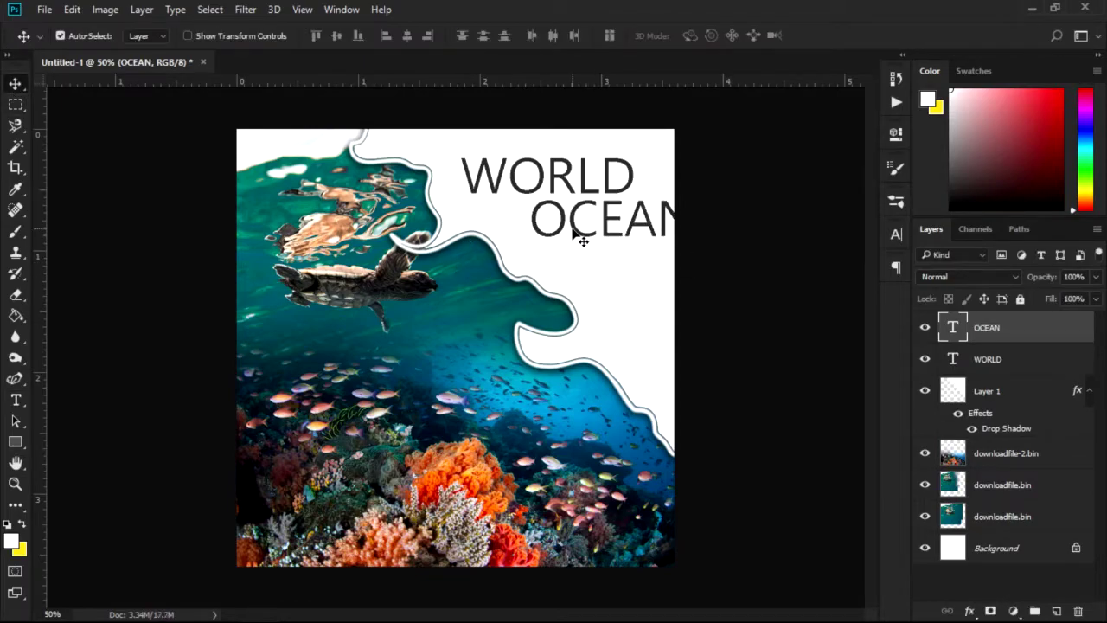
drag(580, 235, 544, 234)
Add a DAY text line below OCEAN and align it underneath.
key(t)
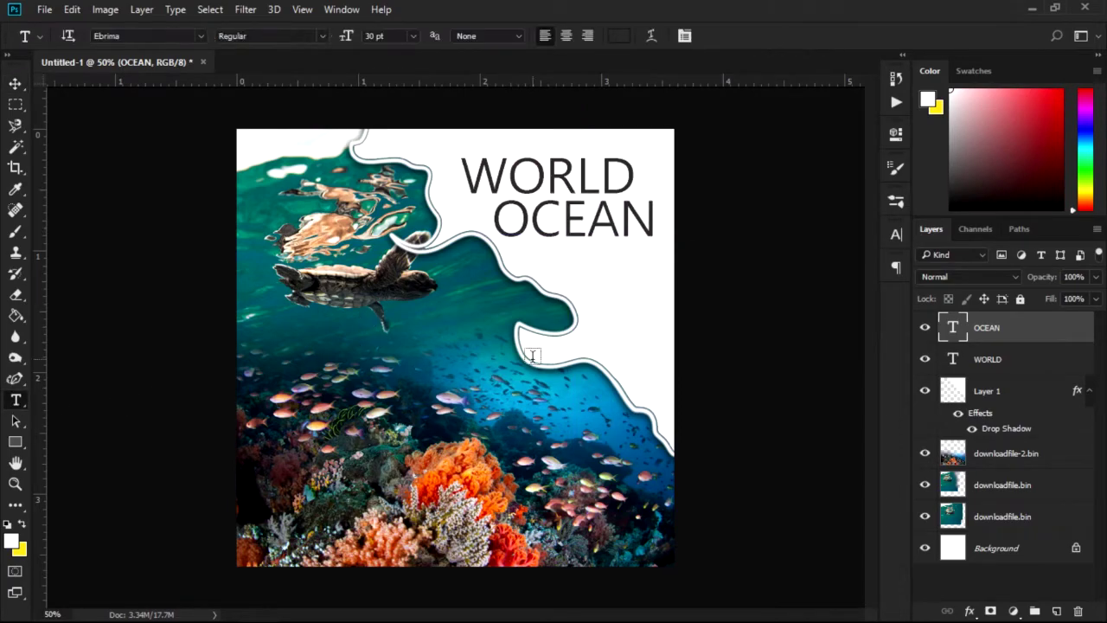
click(592, 274)
text(d)
key(BackSpace)
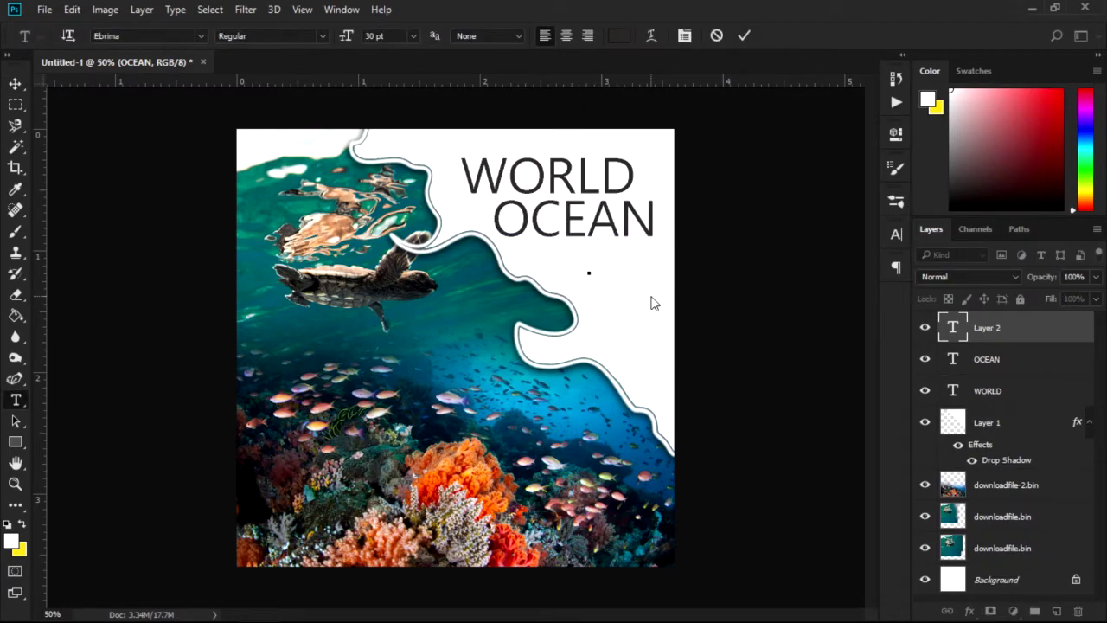
text(DAY)
click(15, 82)
drag(650, 265, 624, 273)
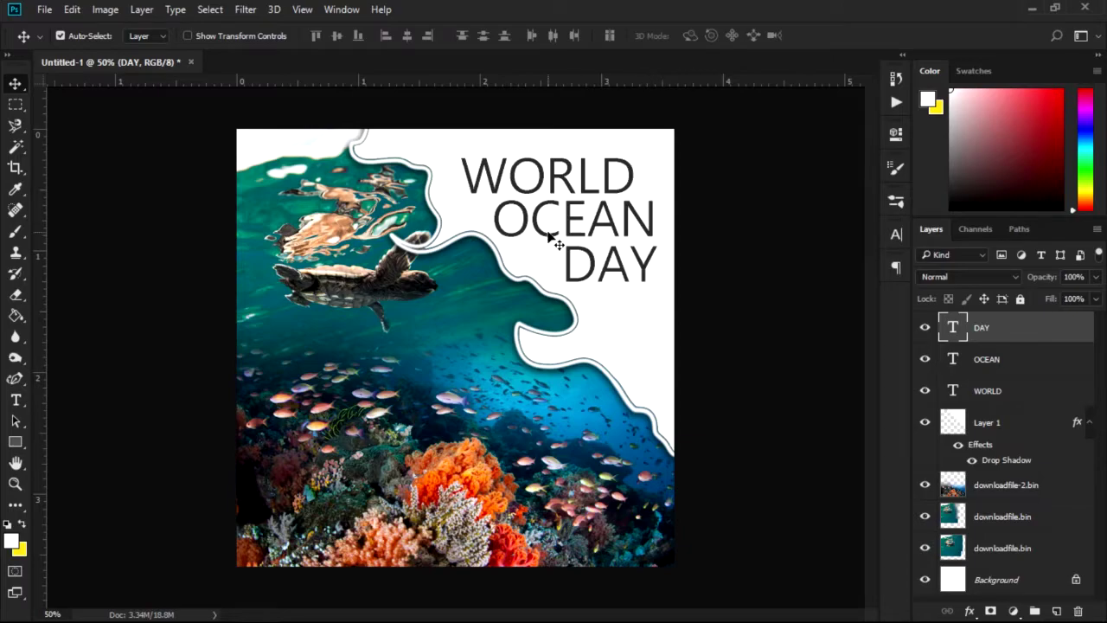
Set WORLD in the a Astro Space font from the Character panel.
click(593, 192)
click(896, 234)
click(798, 254)
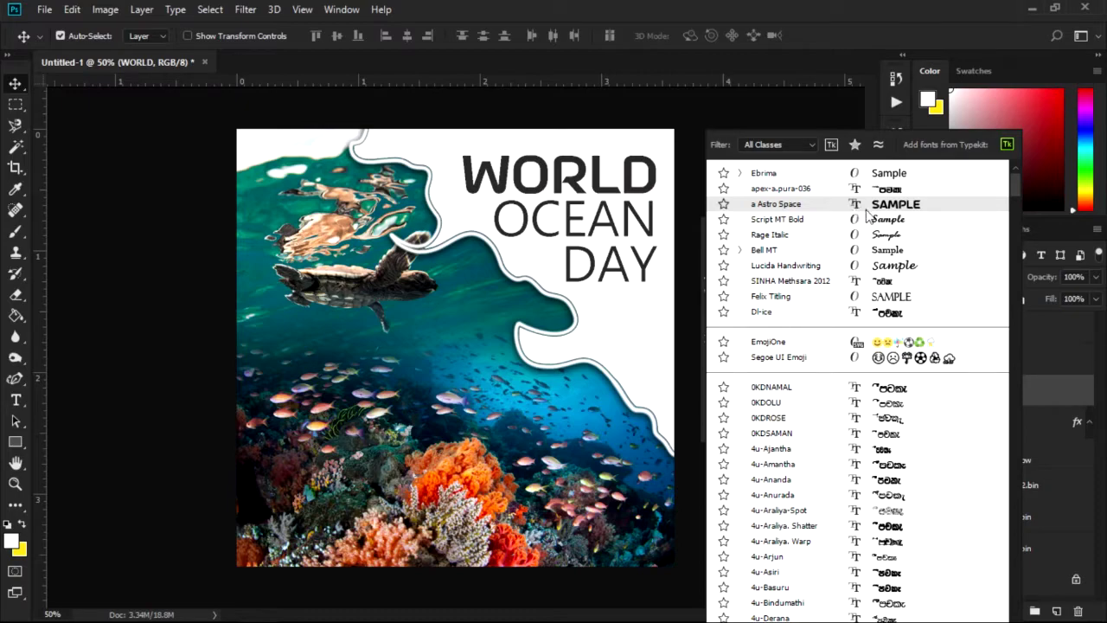
click(865, 210)
Scroll the font list and set OCEAN in Cooper Black.
click(651, 227)
click(796, 254)
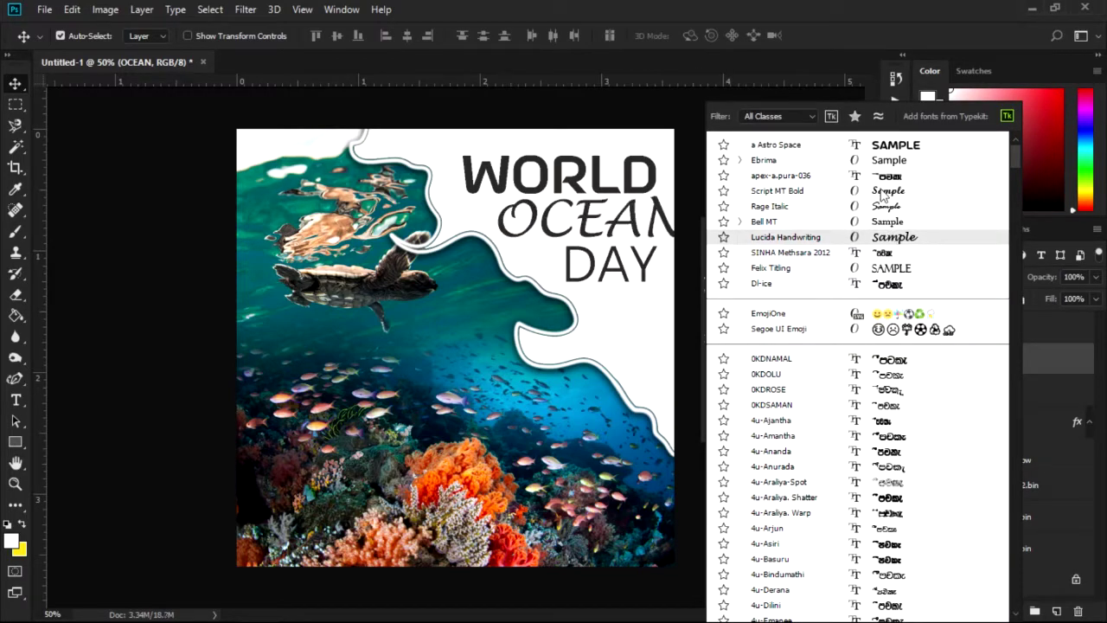
scroll(883, 198, down, 2)
scroll(891, 260, down, 5)
scroll(903, 346, down, 3)
scroll(890, 311, down, 4)
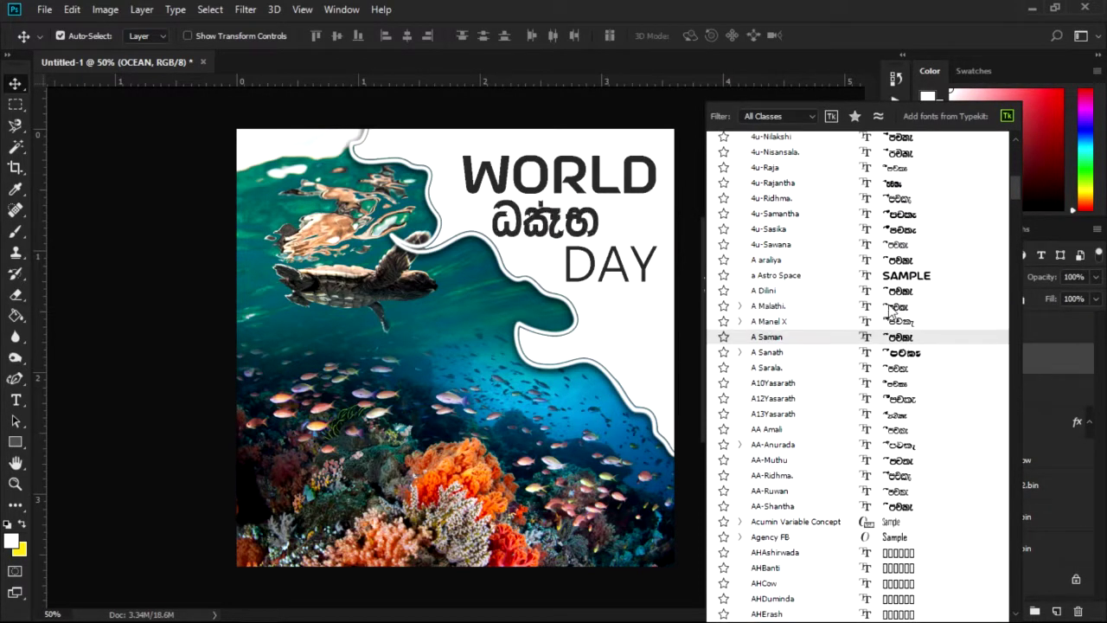
scroll(891, 311, down, 4)
scroll(890, 315, down, 3)
scroll(893, 320, down, 1)
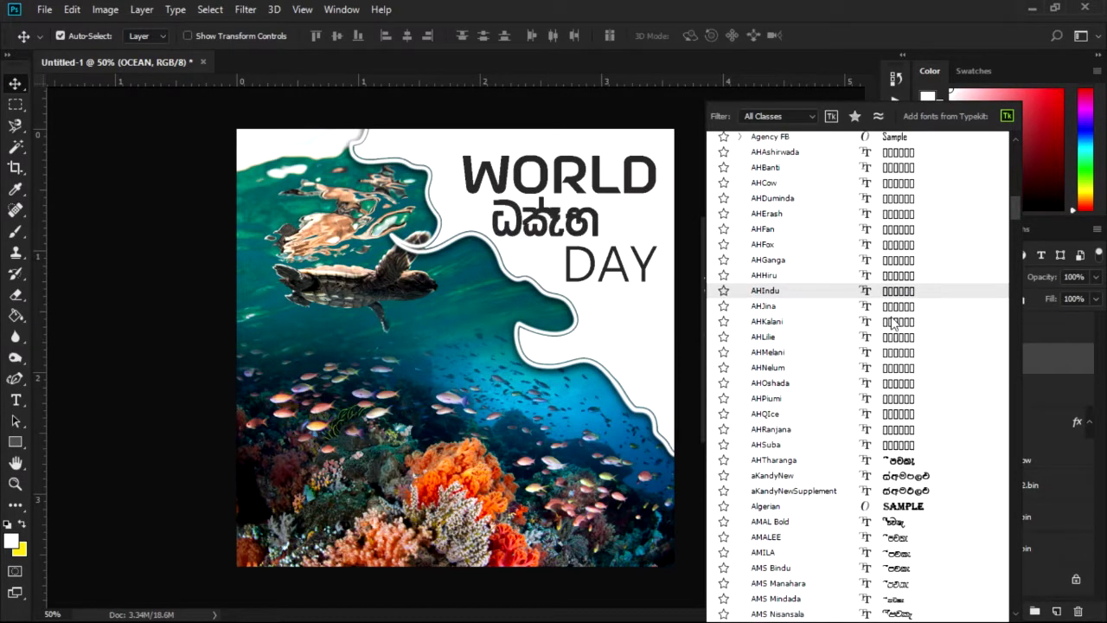
scroll(894, 321, down, 5)
scroll(895, 318, down, 1)
scroll(899, 311, down, 5)
scroll(904, 303, down, 8)
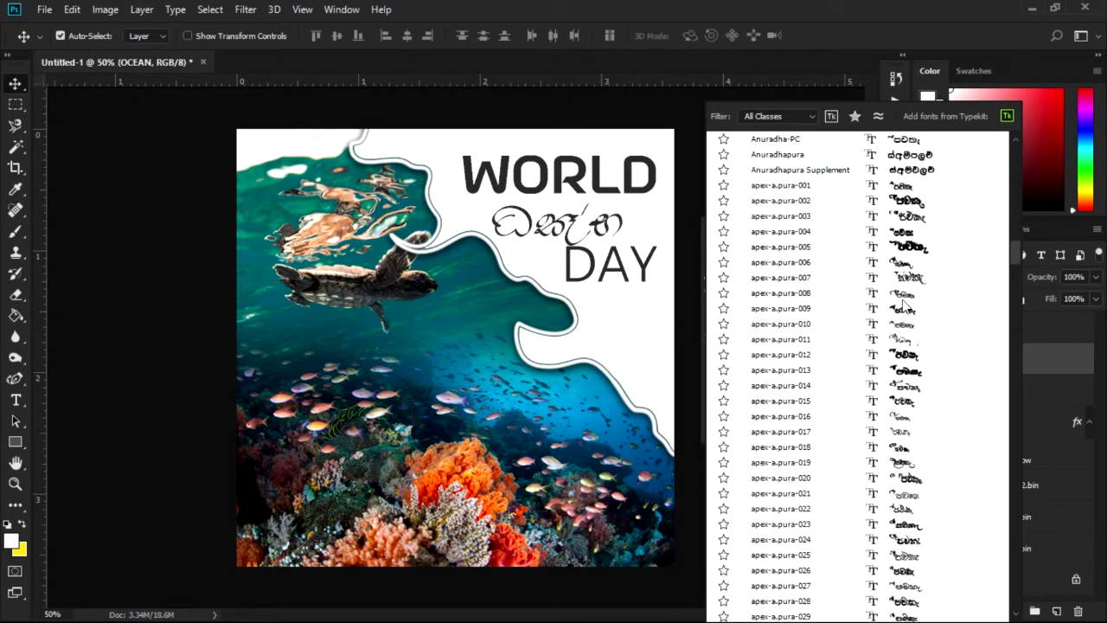
scroll(905, 298, down, 5)
scroll(906, 281, down, 5)
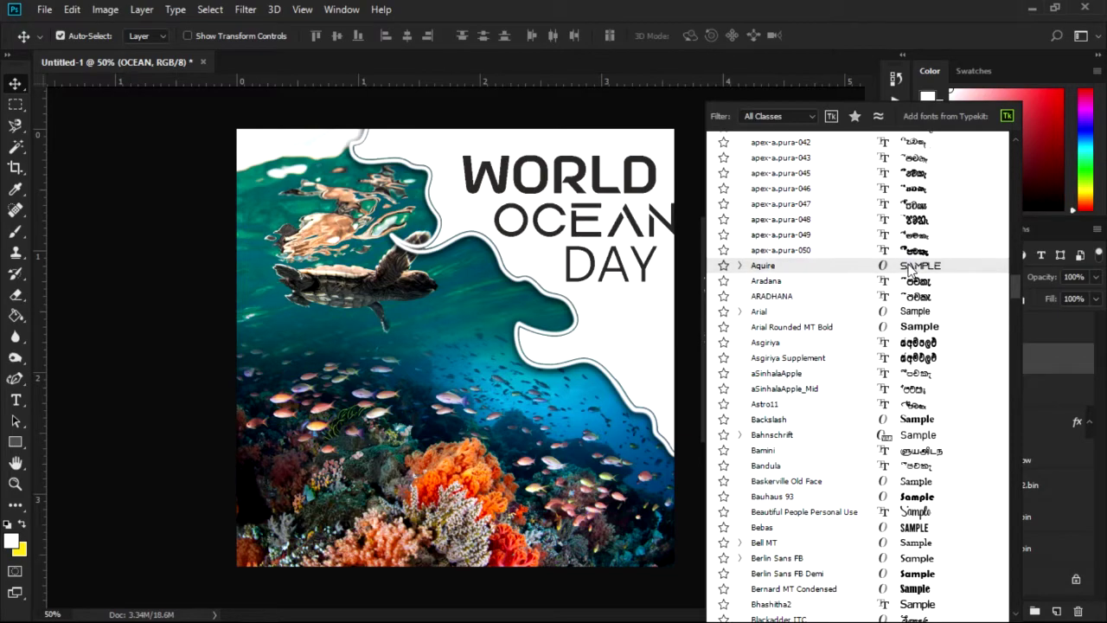
scroll(908, 273, down, 1)
scroll(910, 286, down, 5)
scroll(913, 299, down, 2)
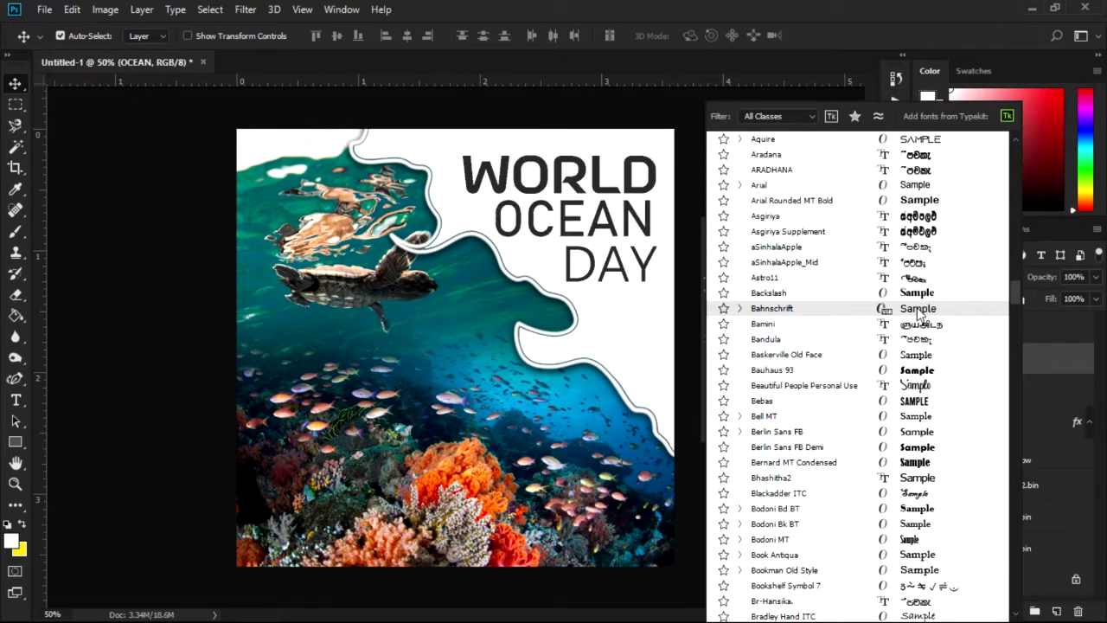
scroll(918, 316, down, 4)
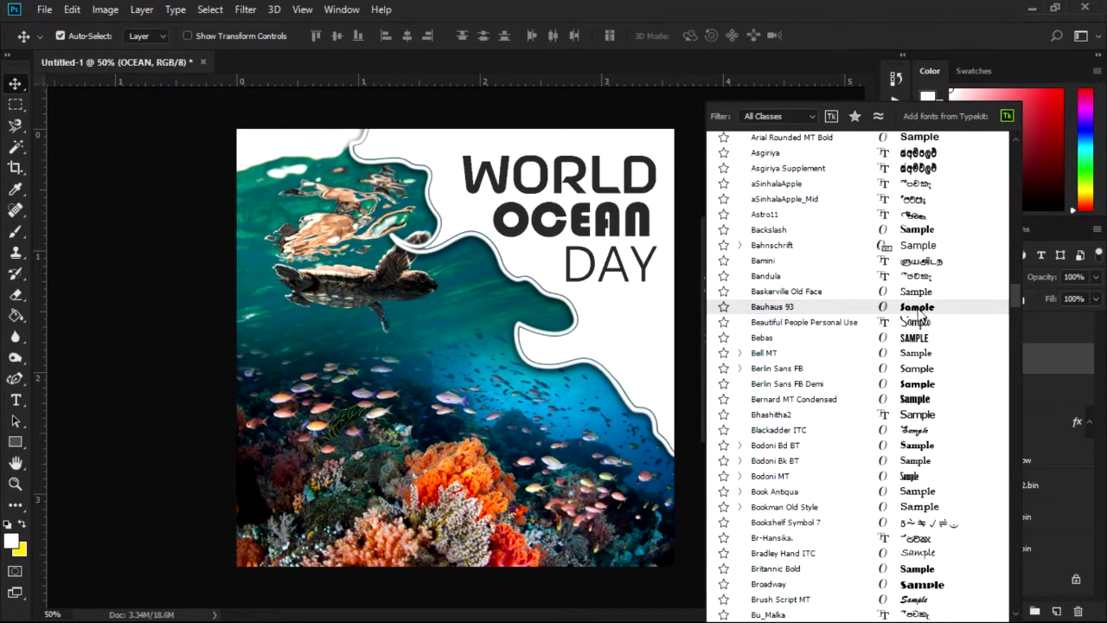
scroll(918, 318, down, 3)
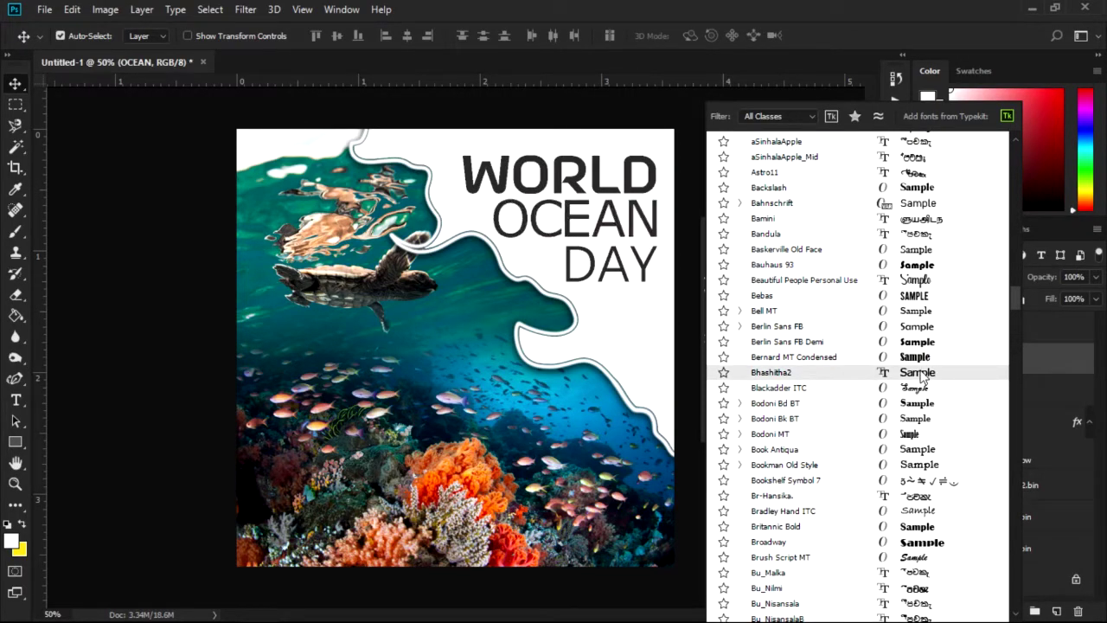
scroll(921, 377, down, 10)
scroll(922, 375, down, 15)
scroll(922, 371, down, 16)
scroll(922, 377, down, 8)
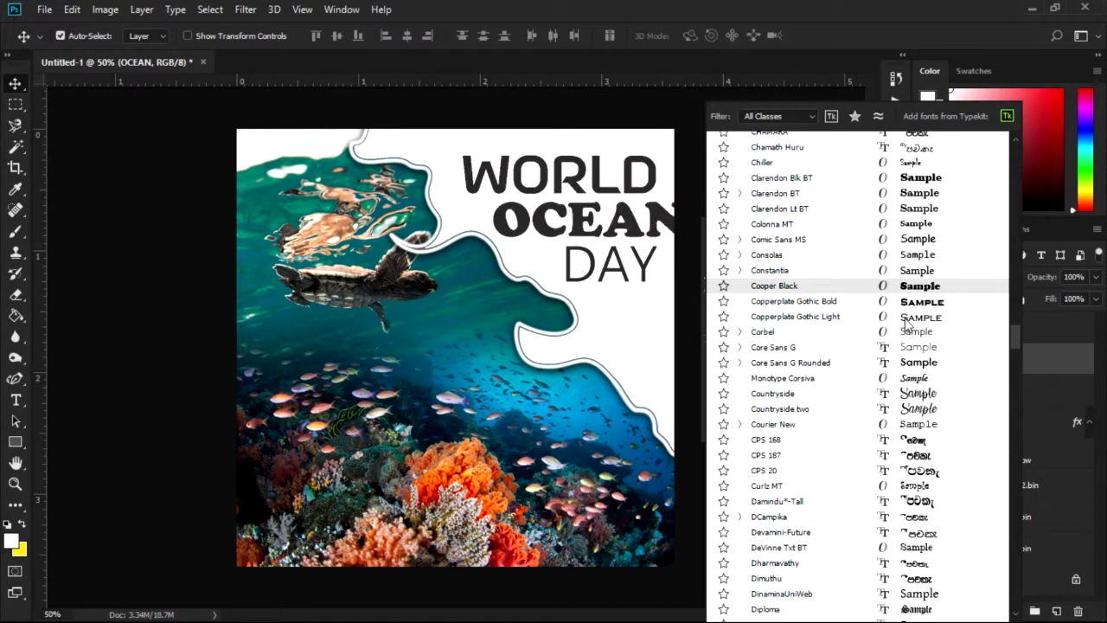
scroll(919, 294, down, 1)
click(918, 268)
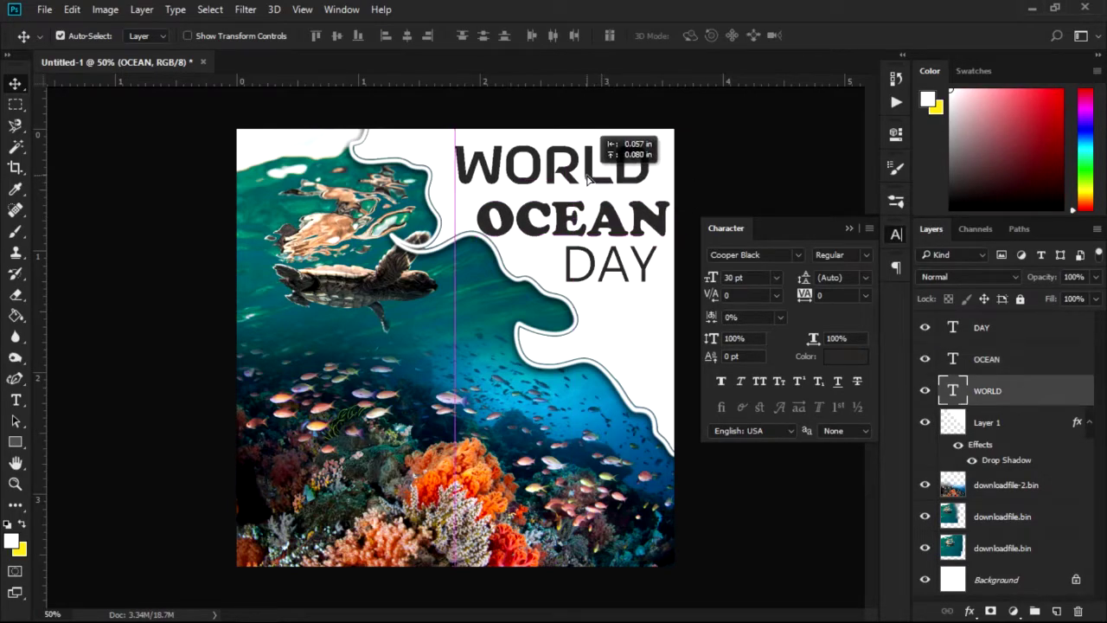
Nudge WORLD and DAY upward and scale WORLD down with Free Transform.
mouse_move(635, 226)
mouse_down()
mouse_move(612, 212)
mouse_move(630, 230)
mouse_move(639, 210)
mouse_up()
drag(648, 274, 643, 269)
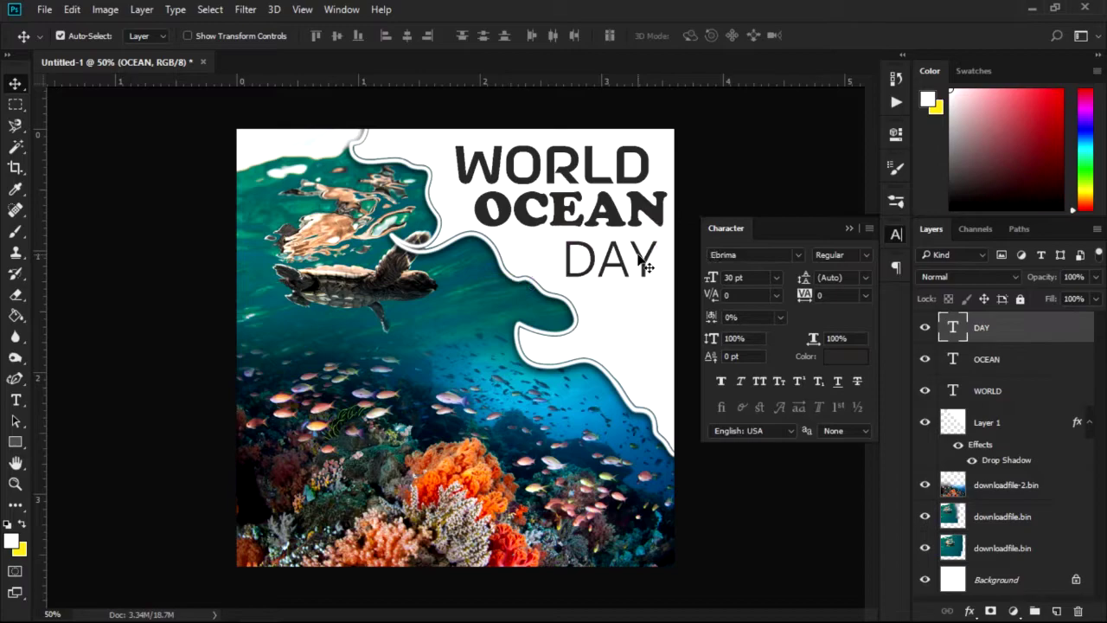
click(593, 170)
key(ctrl+t)
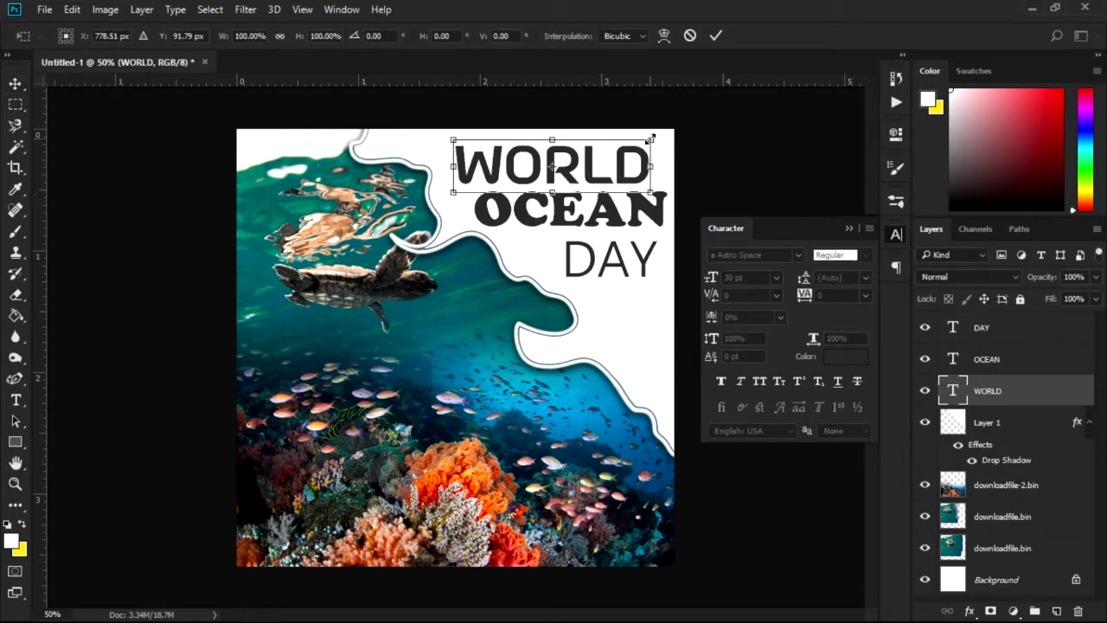
drag(651, 138, 629, 152)
key(Return)
Move OCEAN under WORLD and enlarge it to about 33.53 pt.
mouse_move(640, 210)
mouse_down()
mouse_move(611, 208)
mouse_move(662, 232)
mouse_up()
key(ctrl+t)
key(Return)
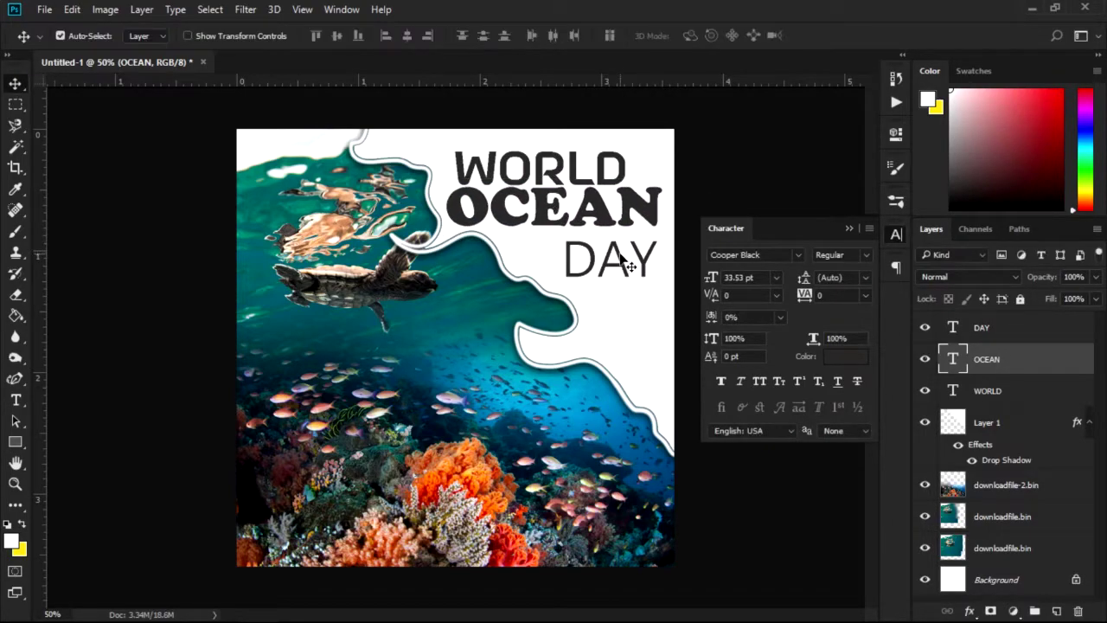
click(629, 266)
Browse the font list, set DAY in Fontania, and nudge it slightly down under OCEAN.
click(797, 255)
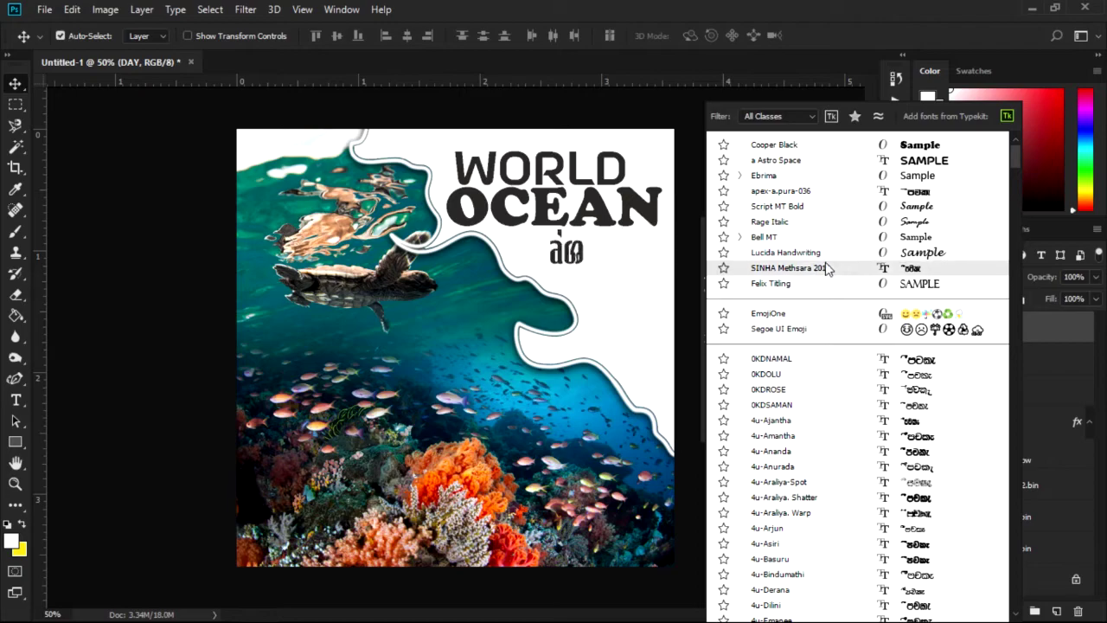
scroll(825, 269, down, 5)
scroll(826, 269, down, 5)
scroll(826, 269, down, 5)
scroll(826, 269, down, 5)
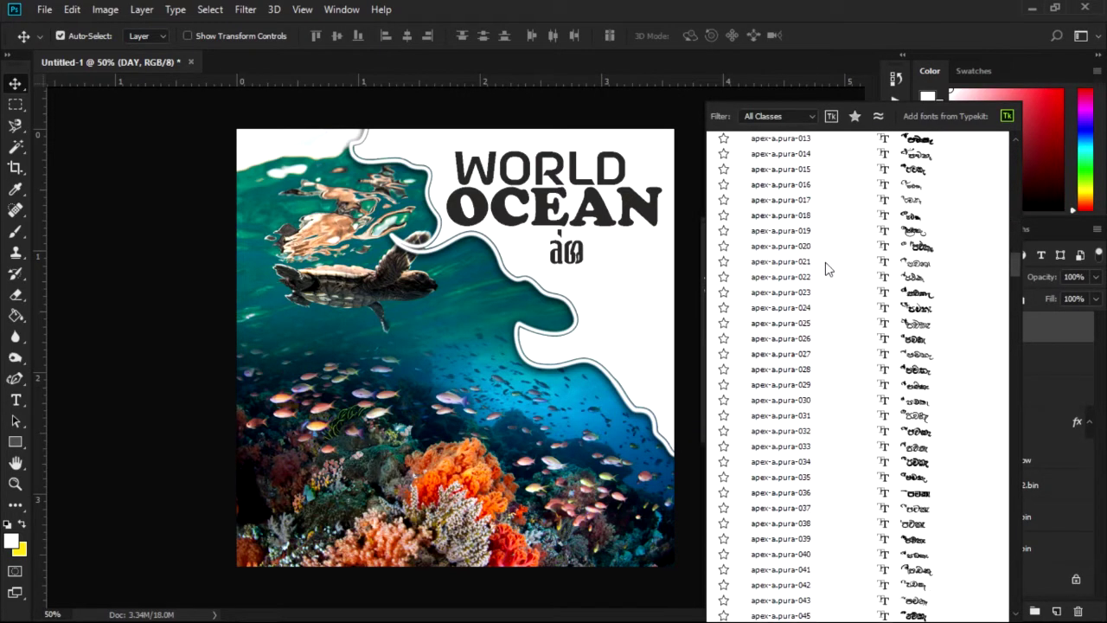
scroll(826, 269, down, 5)
scroll(826, 268, down, 5)
scroll(826, 269, down, 3)
scroll(826, 269, down, 5)
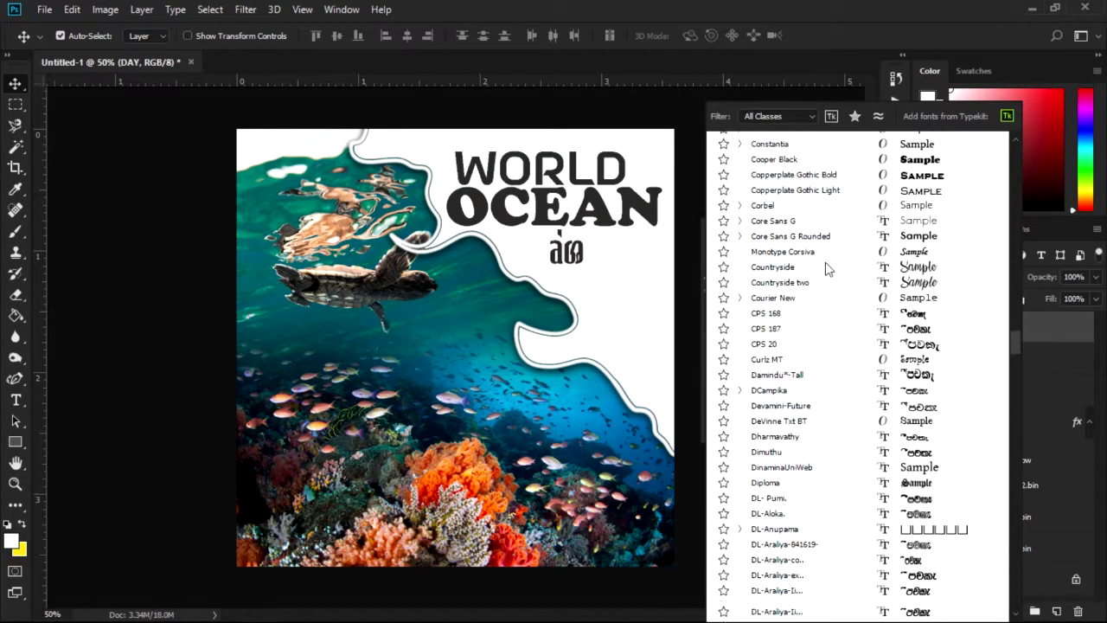
scroll(826, 269, down, 5)
scroll(825, 268, down, 5)
scroll(826, 269, down, 1)
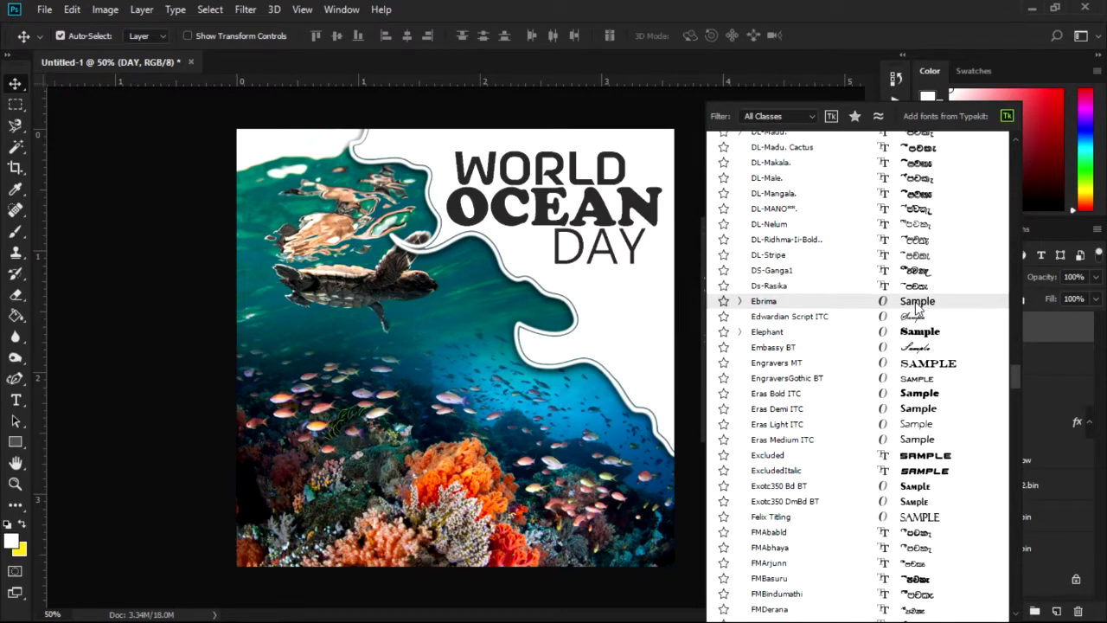
key(Down)
key(Down)
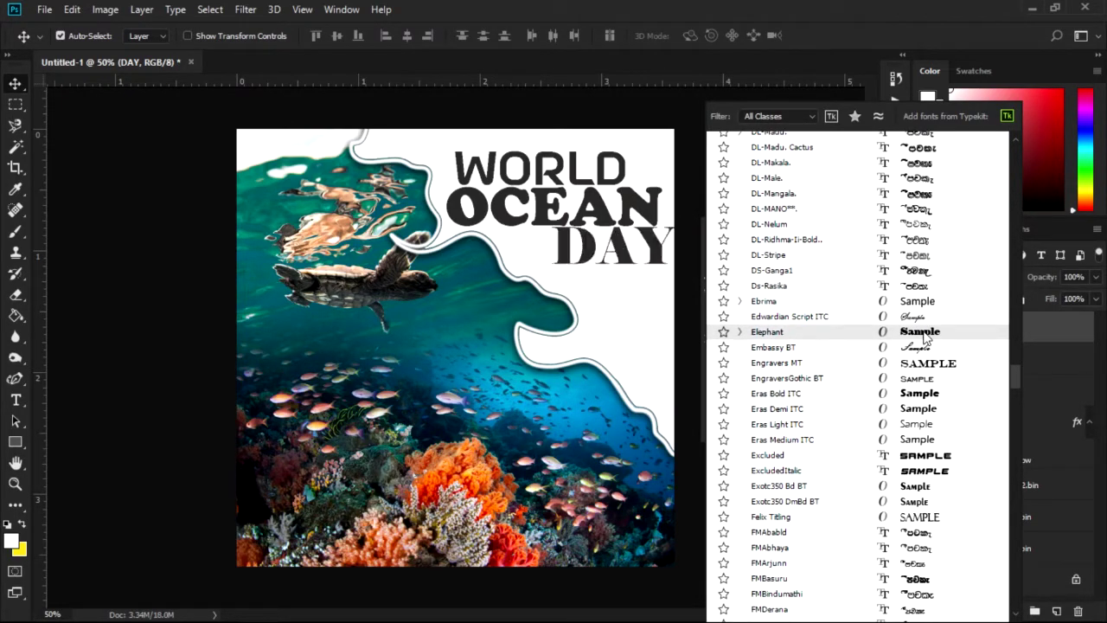
key(Down)
key(Down)
key(Down)
key(Down)
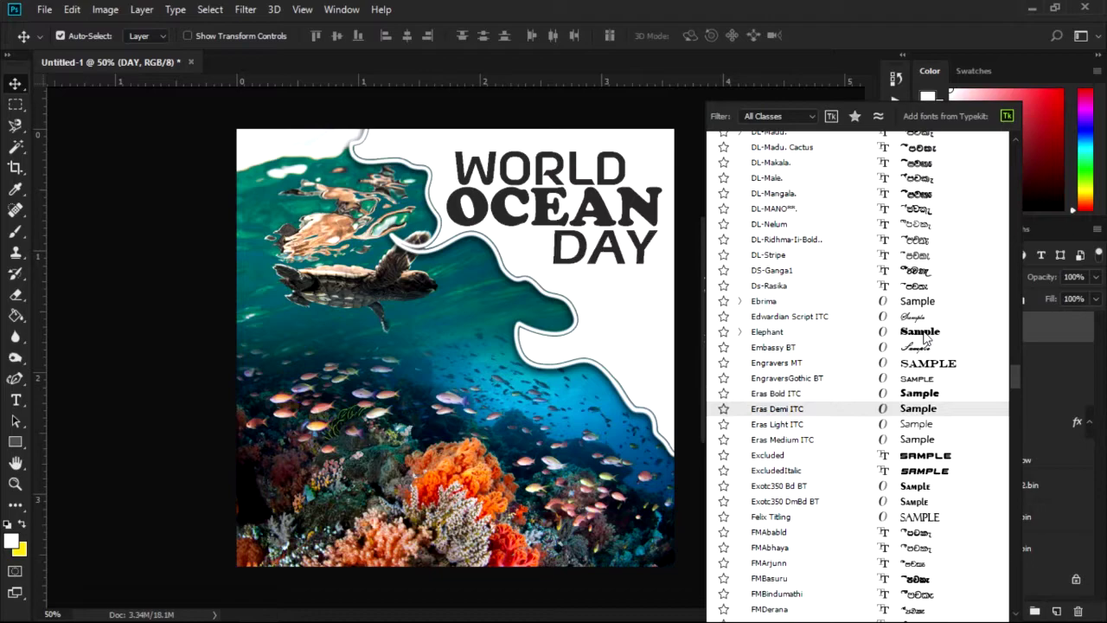
key(Down)
key(Down)
key(Down)
key(Down)
key(Down)
key(Down)
scroll(924, 337, down, 5)
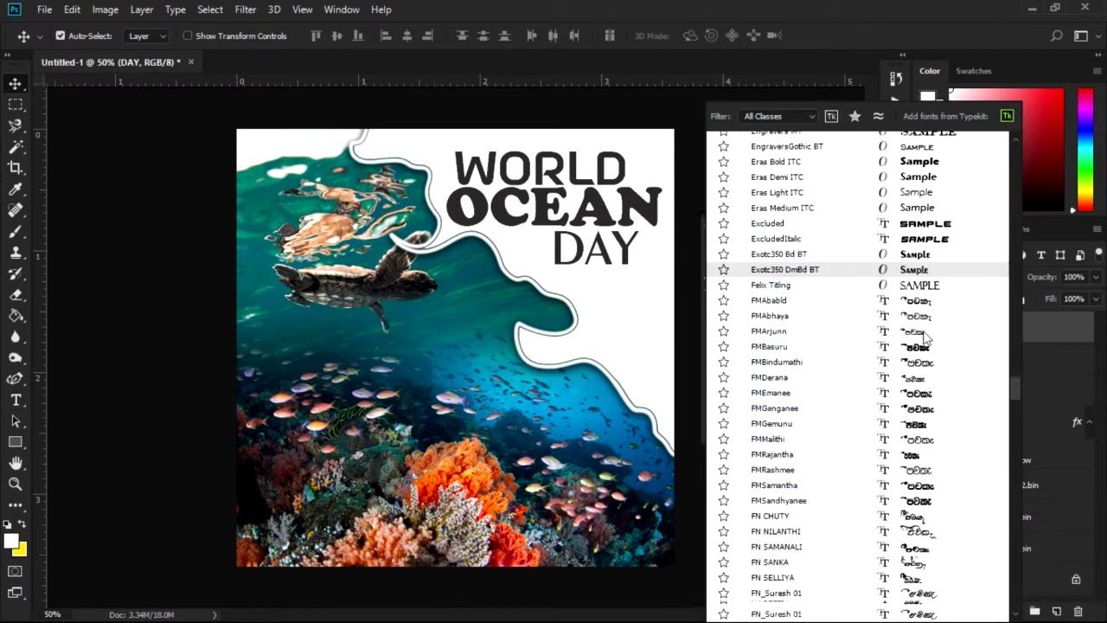
scroll(924, 337, down, 7)
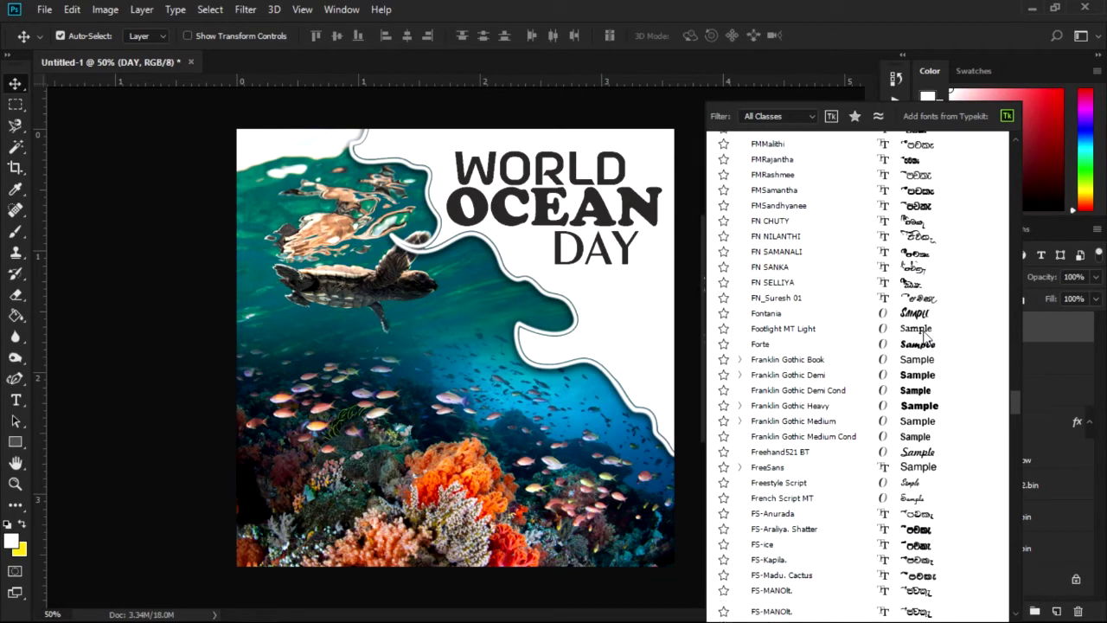
click(924, 316)
drag(640, 258, 643, 277)
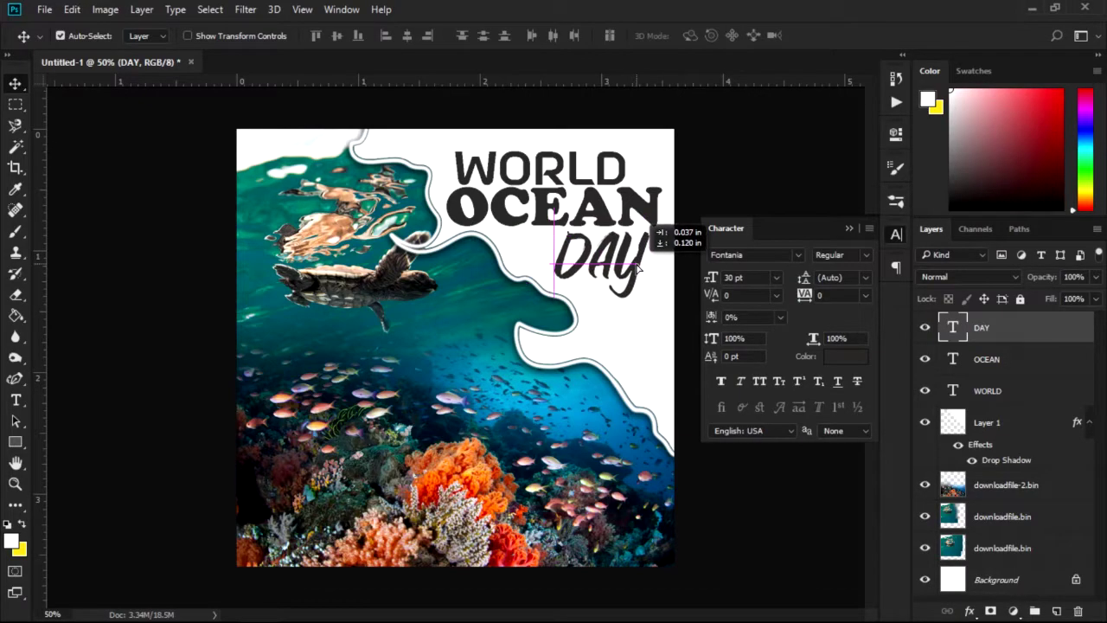
Nudge the white wave layer left and shift DAY slightly right and down.
click(645, 314)
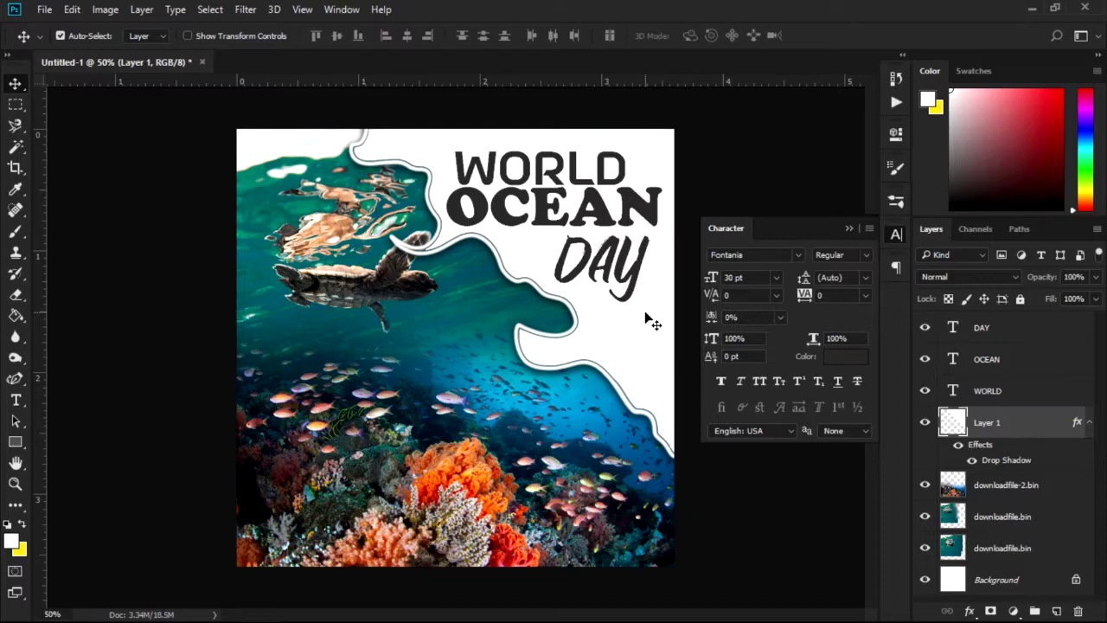
key(Left)
key(Left)
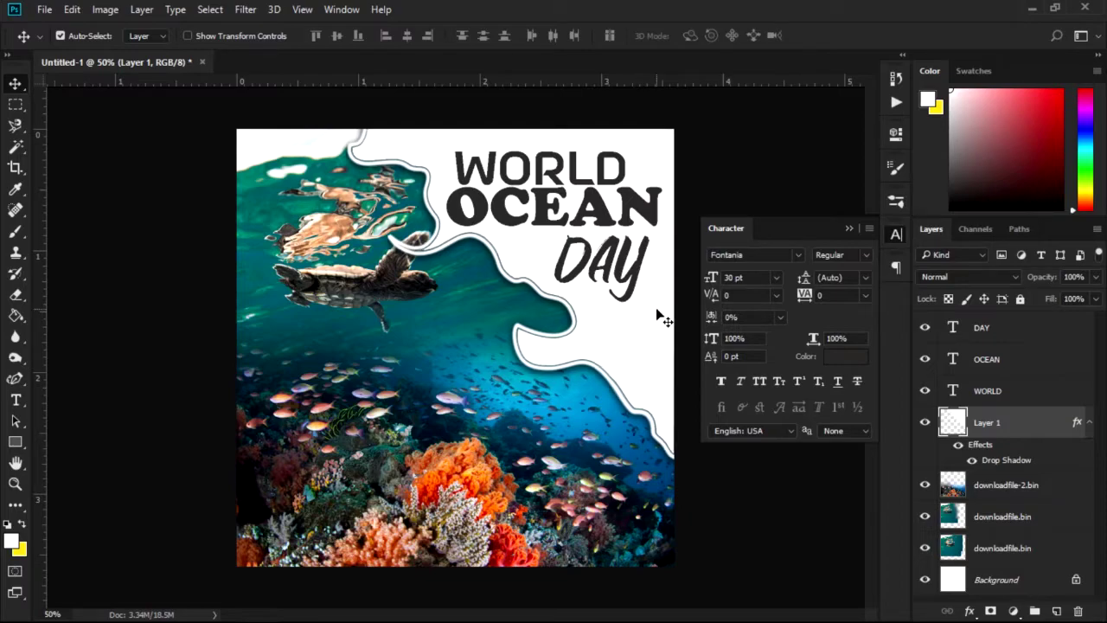
drag(640, 275, 647, 279)
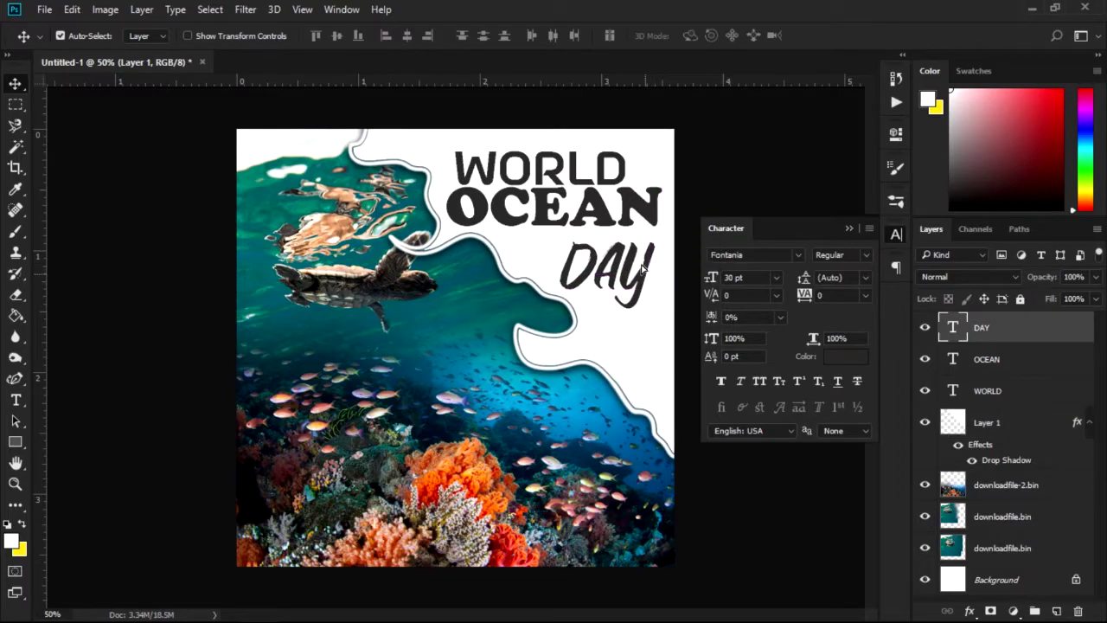
Enlarge OCEAN to about 35.11 pt and realign WORLD and DAY around it.
click(635, 216)
drag(635, 216, 671, 246)
key(ctrl+t)
key(Return)
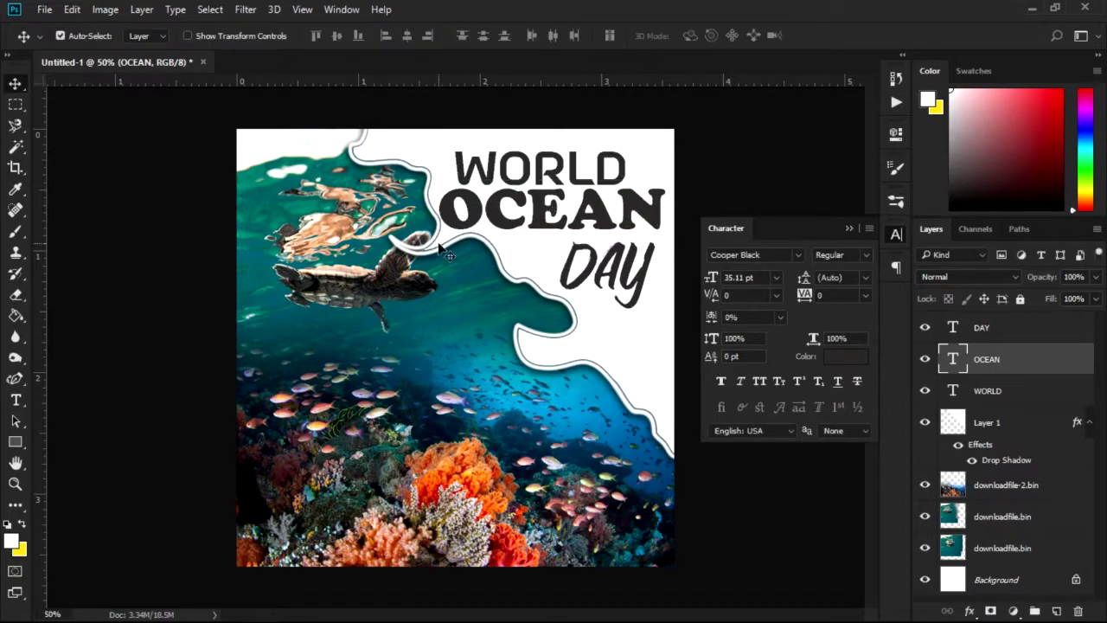
drag(581, 179, 578, 177)
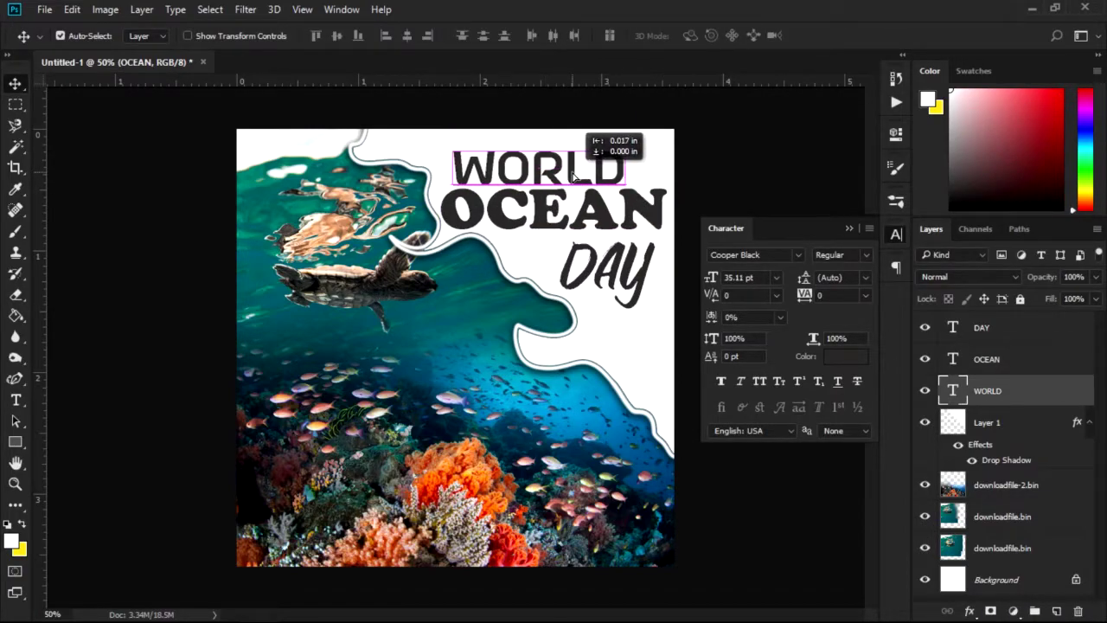
drag(629, 264, 630, 263)
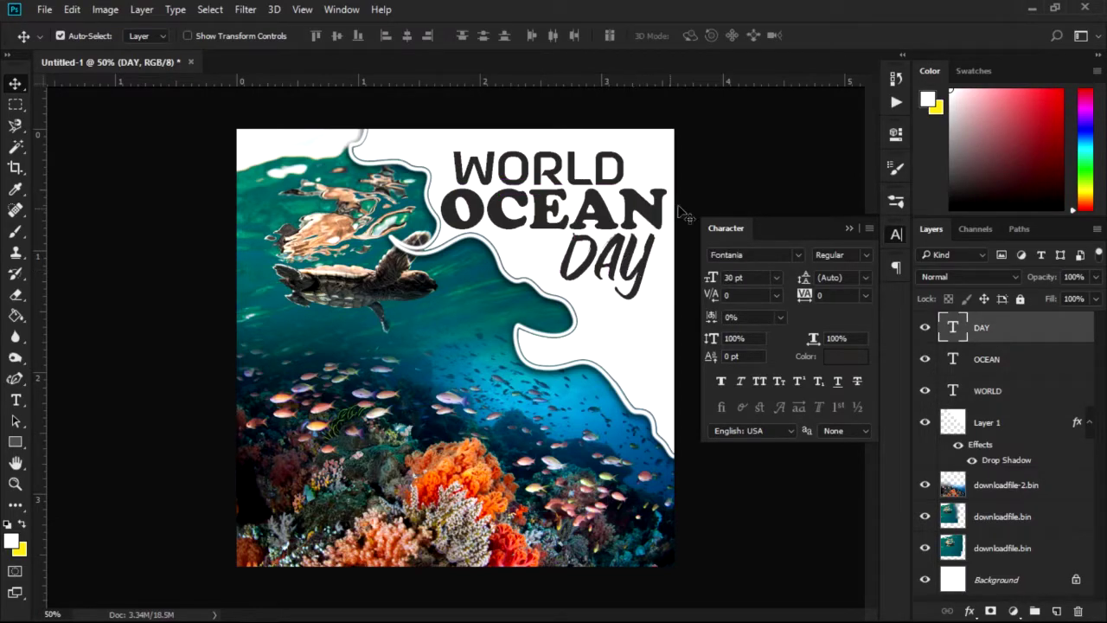
click(850, 230)
click(608, 172)
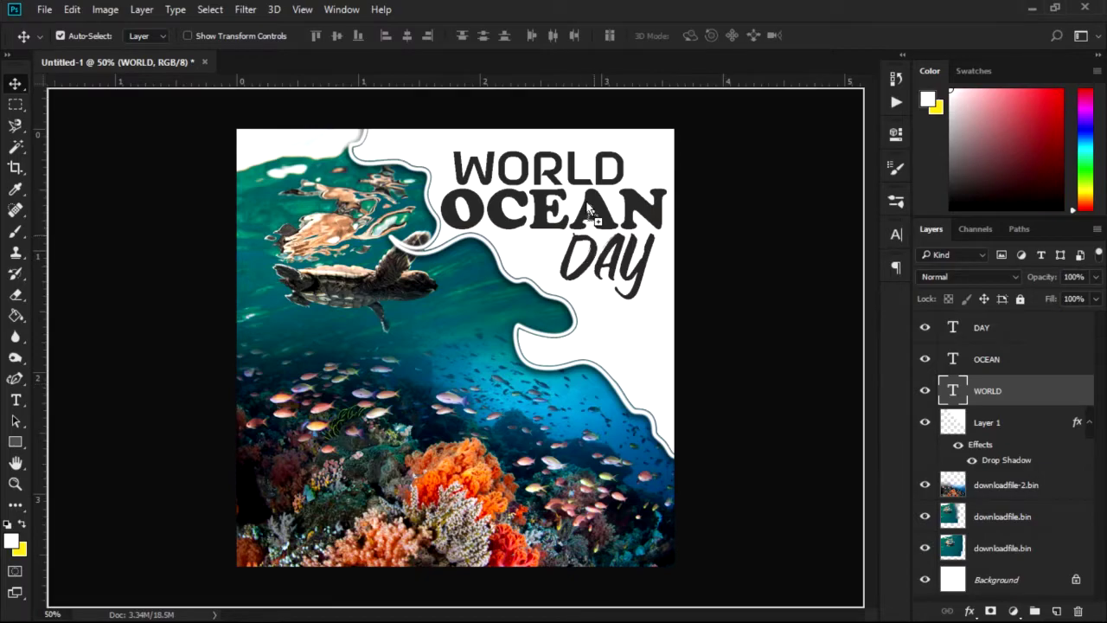
Merge the three title text layers into one smart object.
shift+click(992, 331)
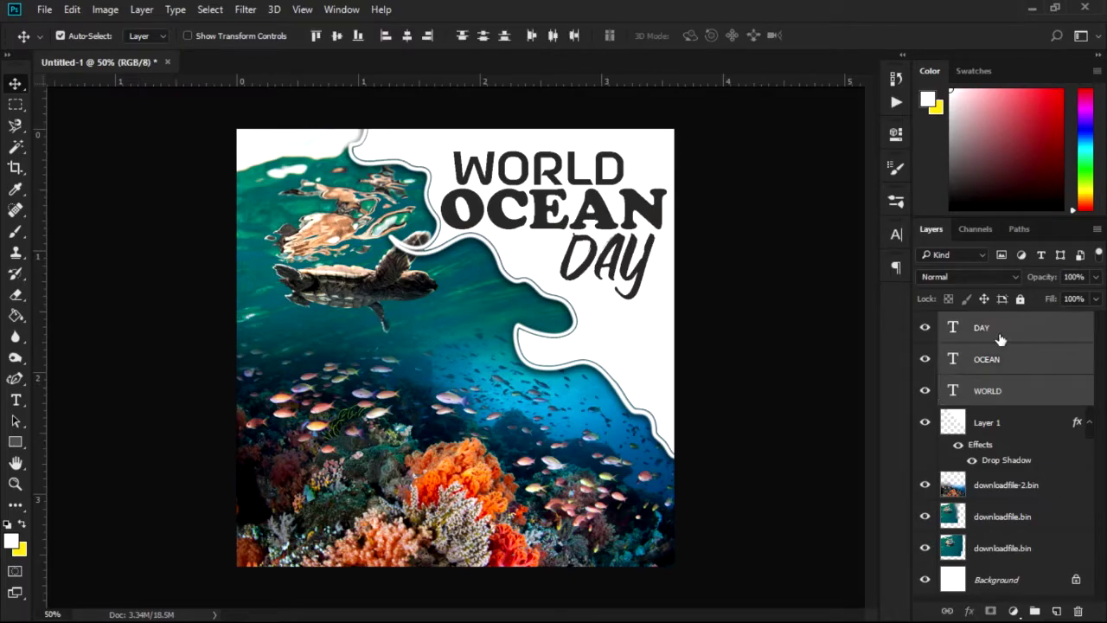
right_click(992, 330)
click(733, 296)
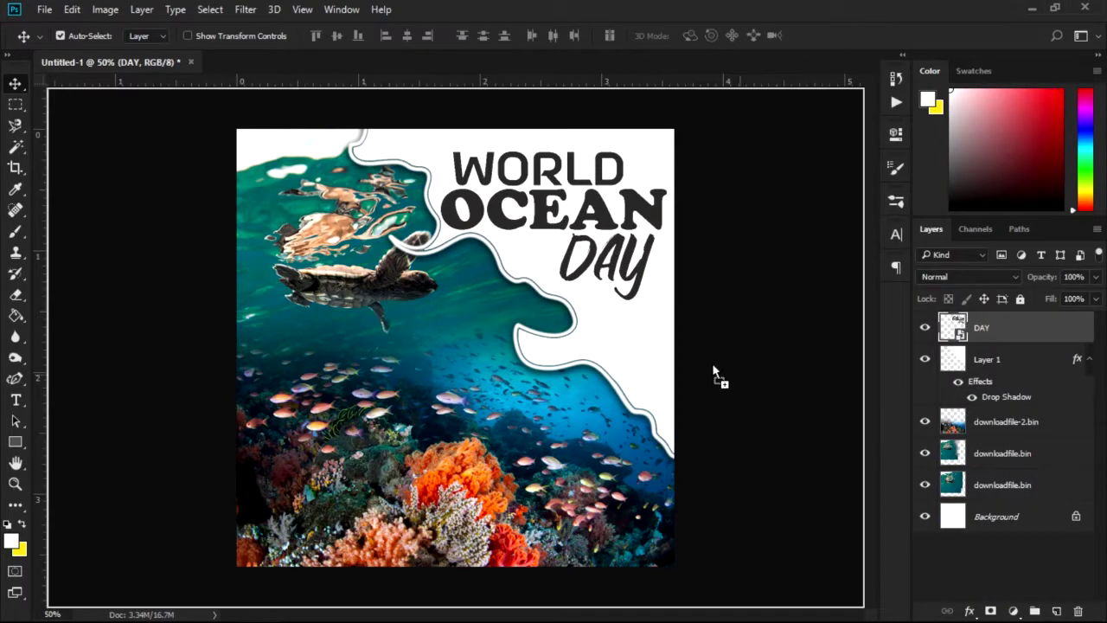
Place the underwater photo over the title, clip it to the letters, and rasterize it.
drag(715, 376, 623, 294)
mouse_move(453, 343)
mouse_down()
mouse_move(513, 222)
mouse_move(506, 230)
mouse_up()
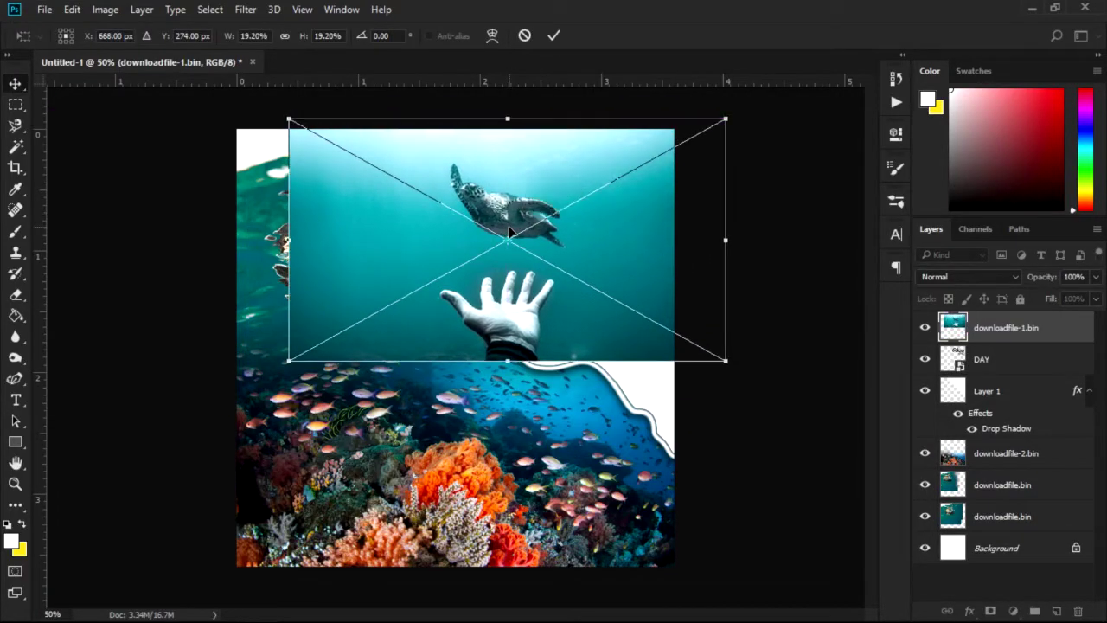
key(Return)
alt+click(1026, 344)
right_click(1029, 328)
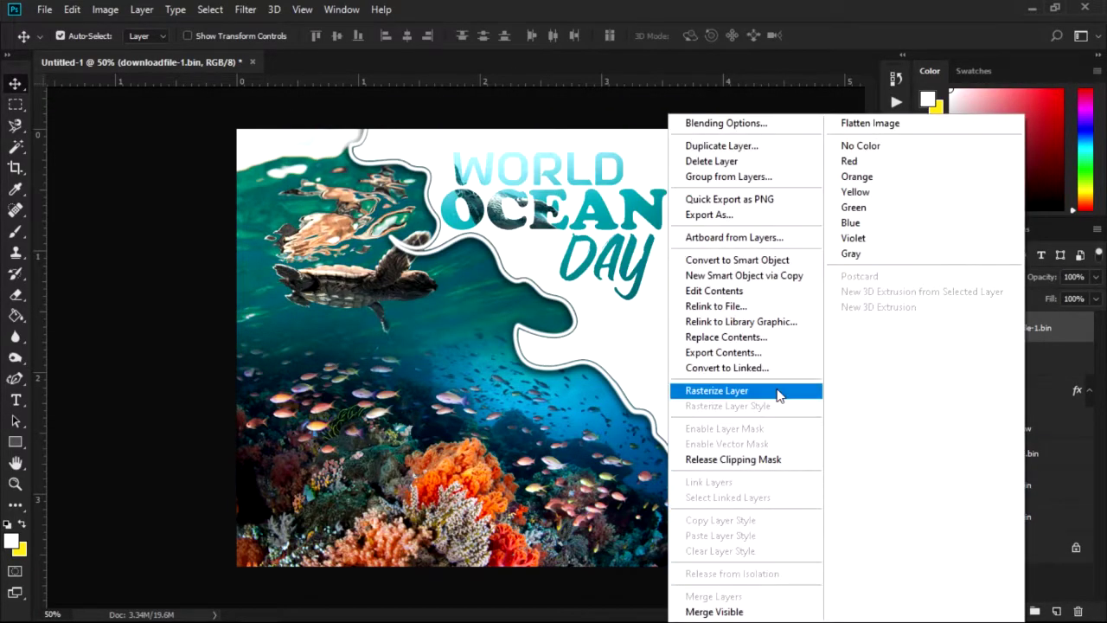
click(774, 391)
mouse_move(573, 266)
mouse_down()
mouse_move(627, 260)
mouse_move(573, 266)
mouse_up()
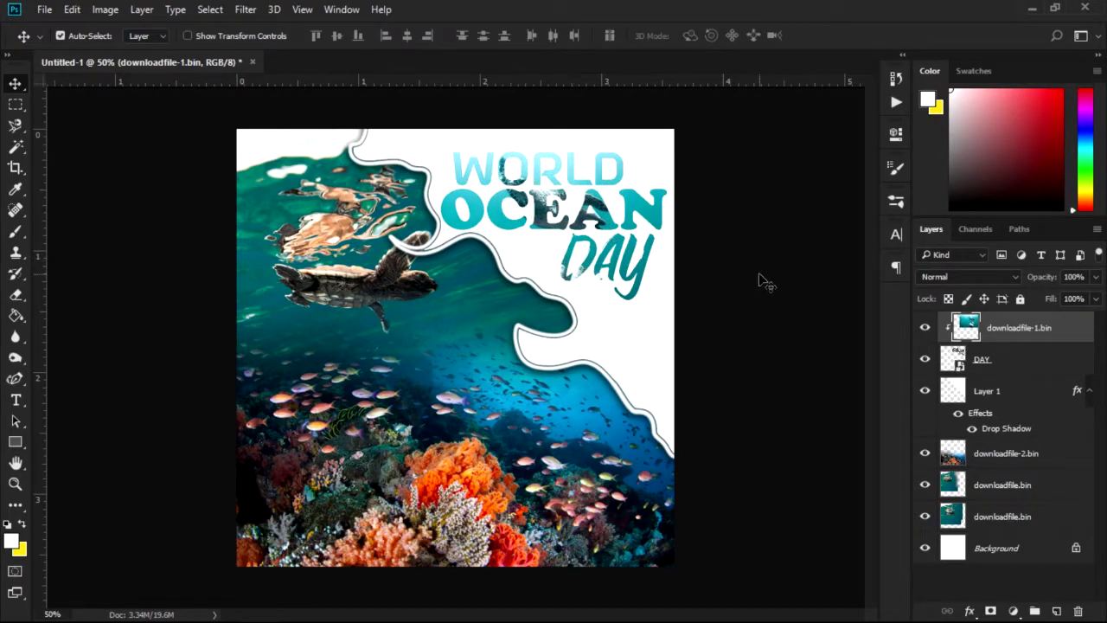
Enable Drop Shadow on the merged title layer: 66% opacity, 101°, distance 6, spread 0, size 7.
double_click(1053, 361)
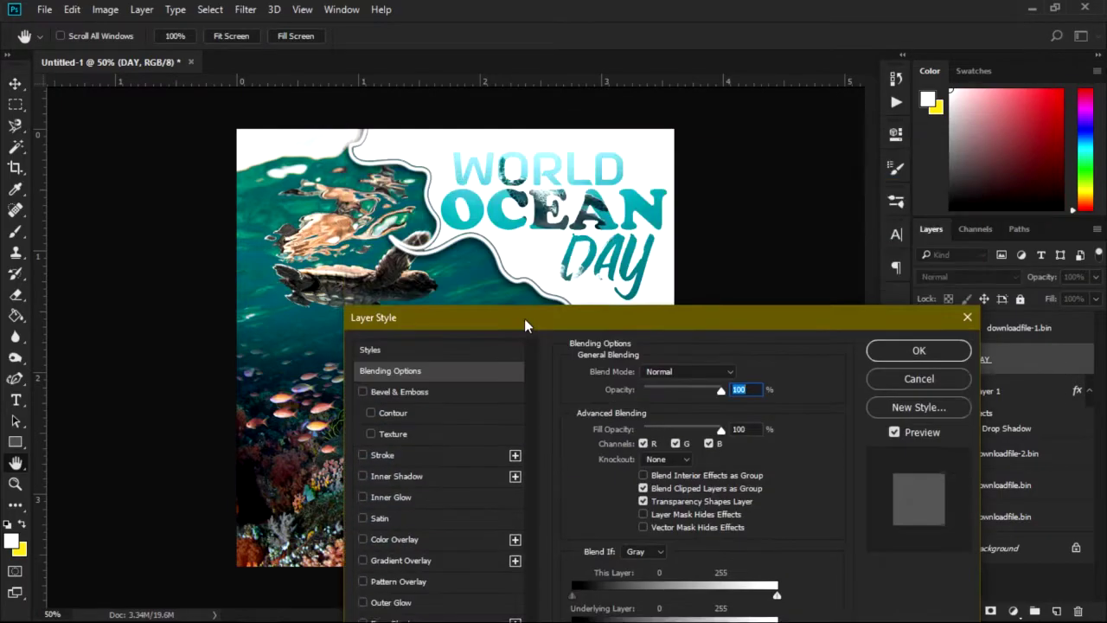
drag(524, 318, 539, 274)
click(406, 579)
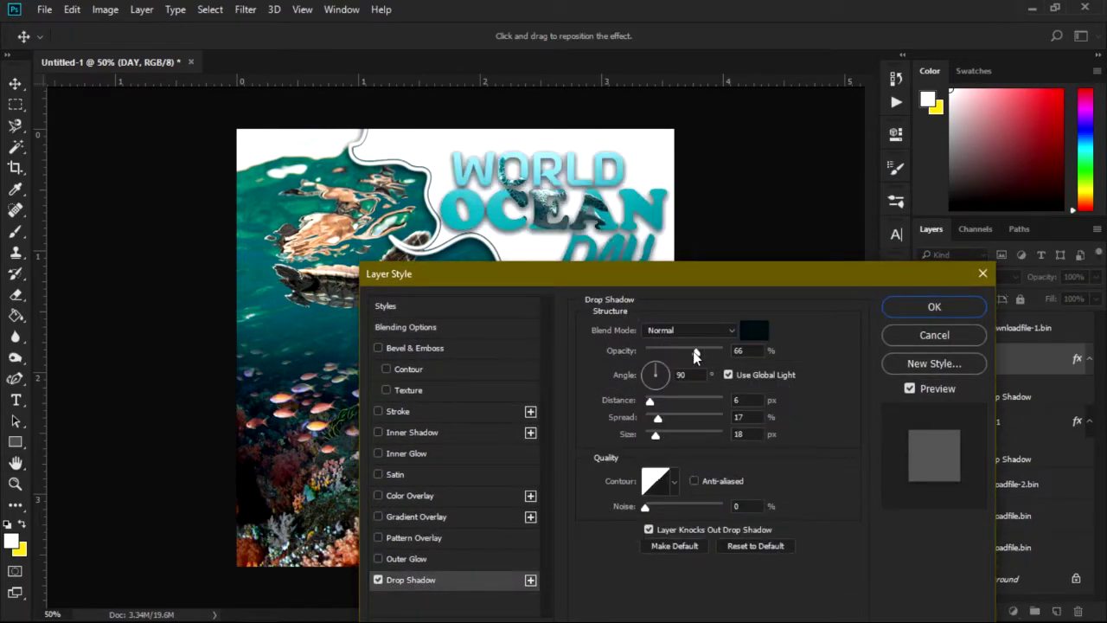
drag(693, 353, 654, 352)
drag(657, 418, 646, 418)
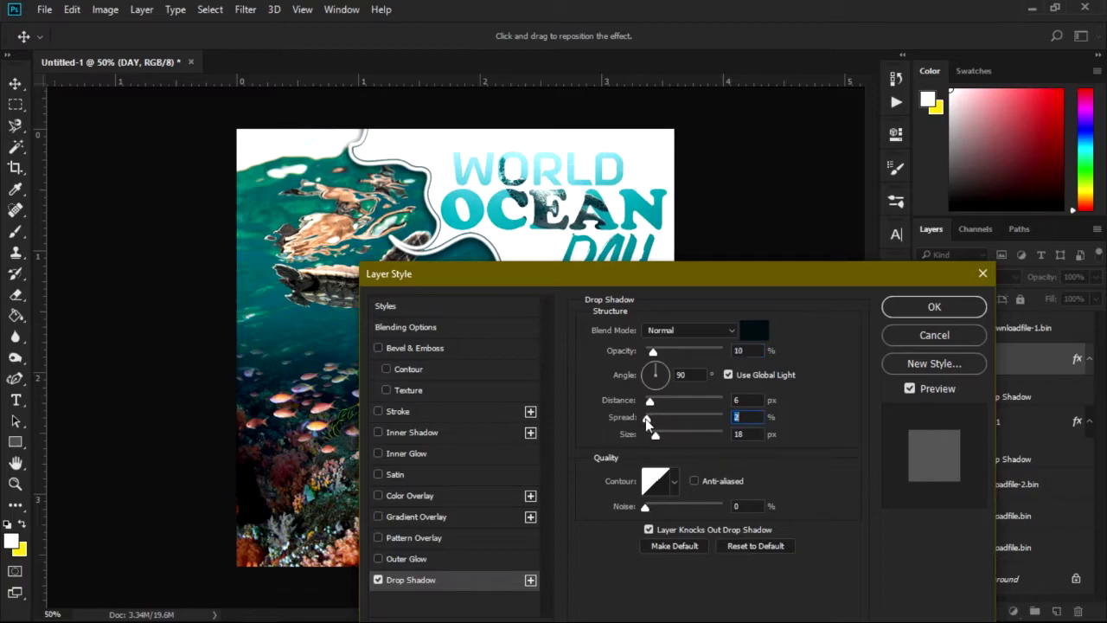
drag(652, 350, 683, 352)
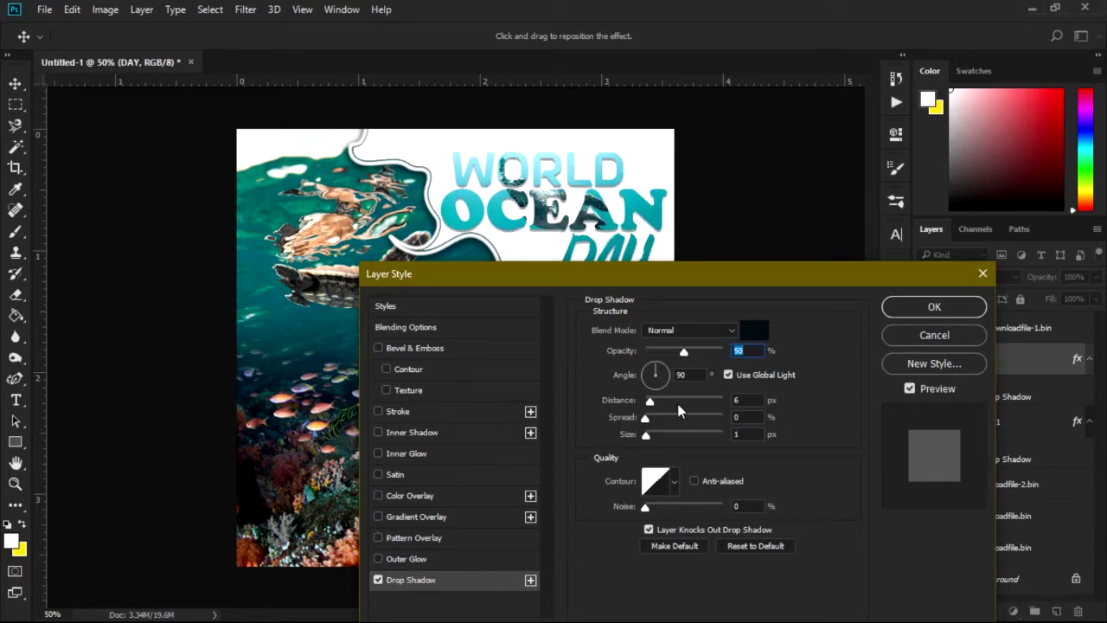
drag(647, 435, 648, 400)
drag(645, 358, 652, 437)
drag(684, 352, 685, 355)
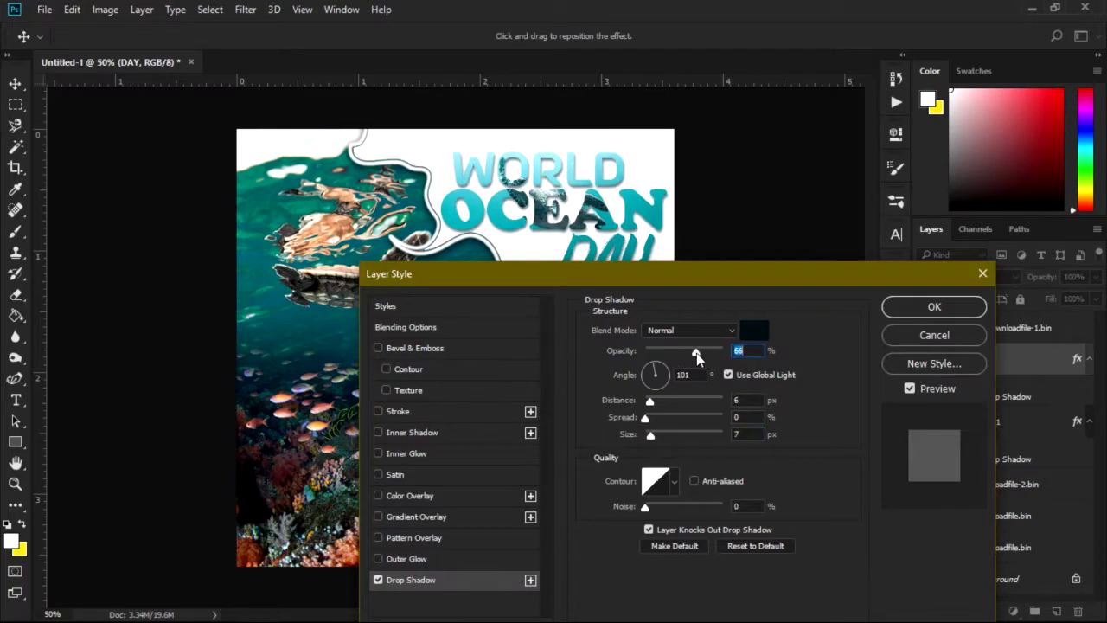
key(Return)
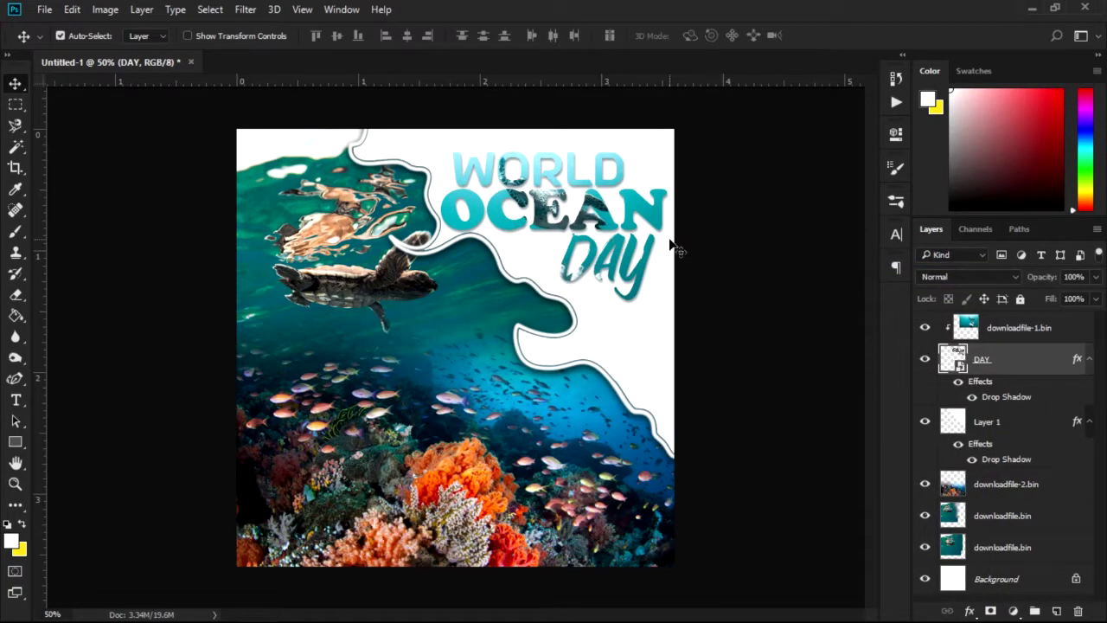
Enlarge the WORLD OCEAN DAY title and the water image clipped inside it.
key(ctrl+t)
drag(667, 316, 691, 317)
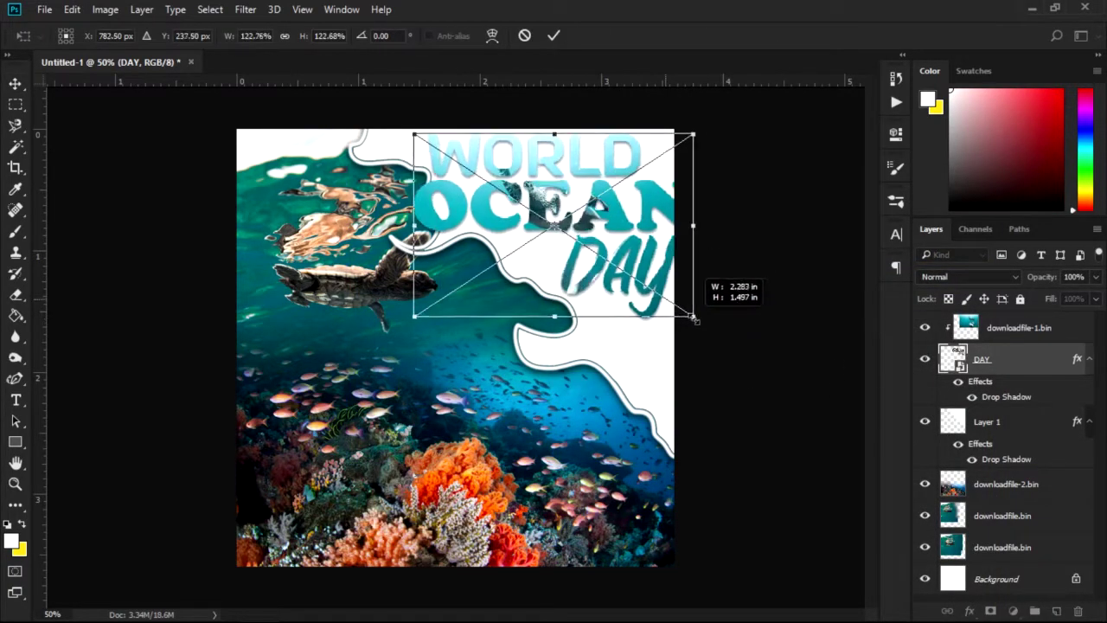
key(Return)
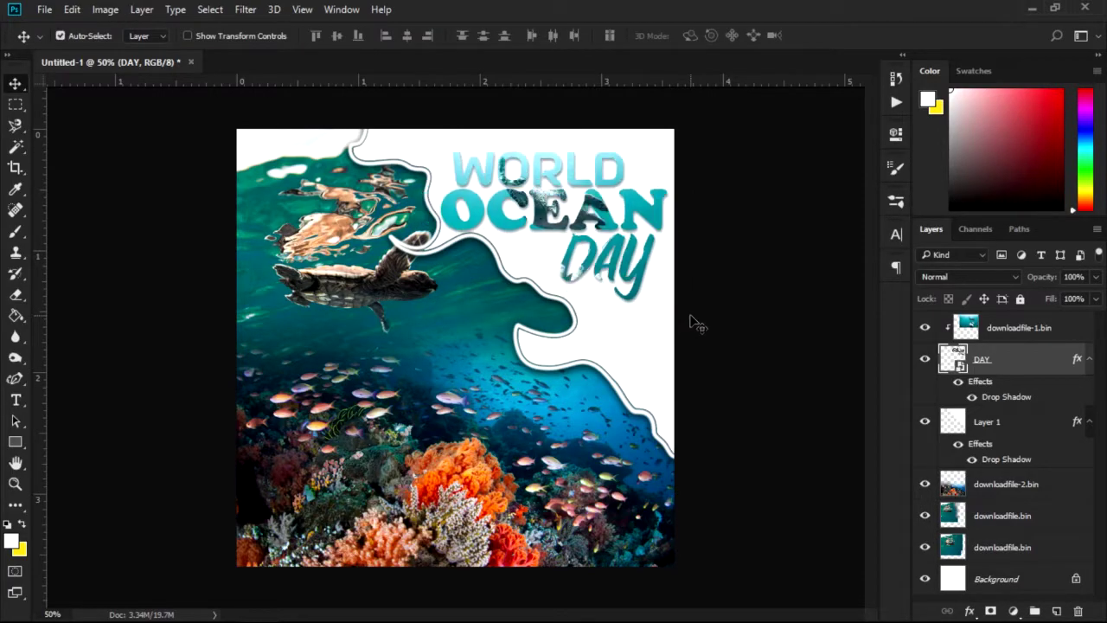
click(1012, 330)
key(ctrl+t)
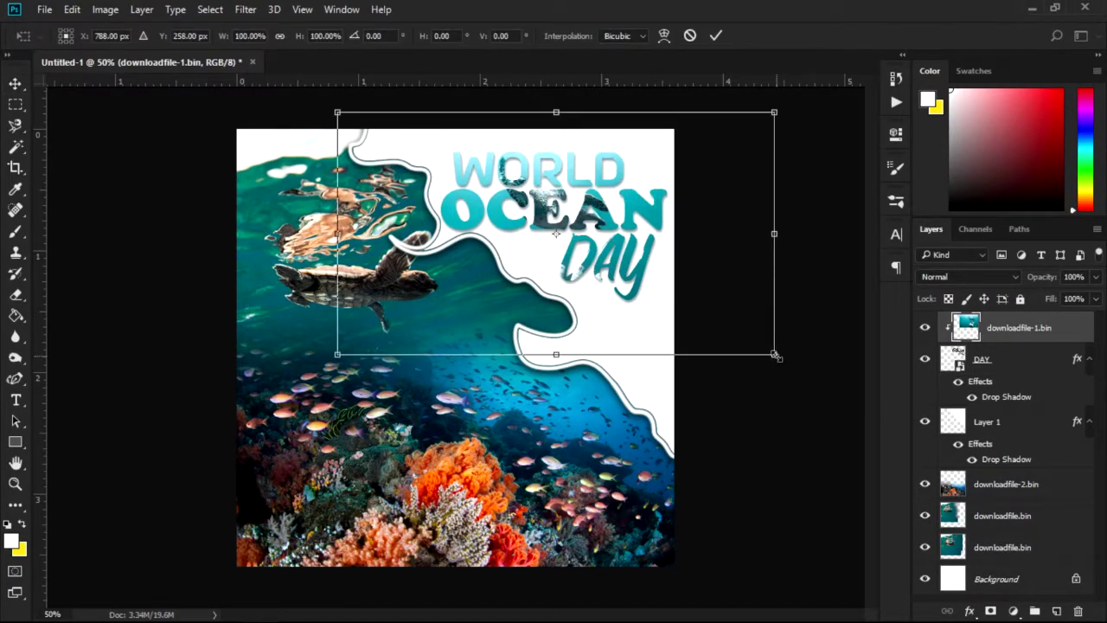
drag(776, 355, 927, 426)
key(Return)
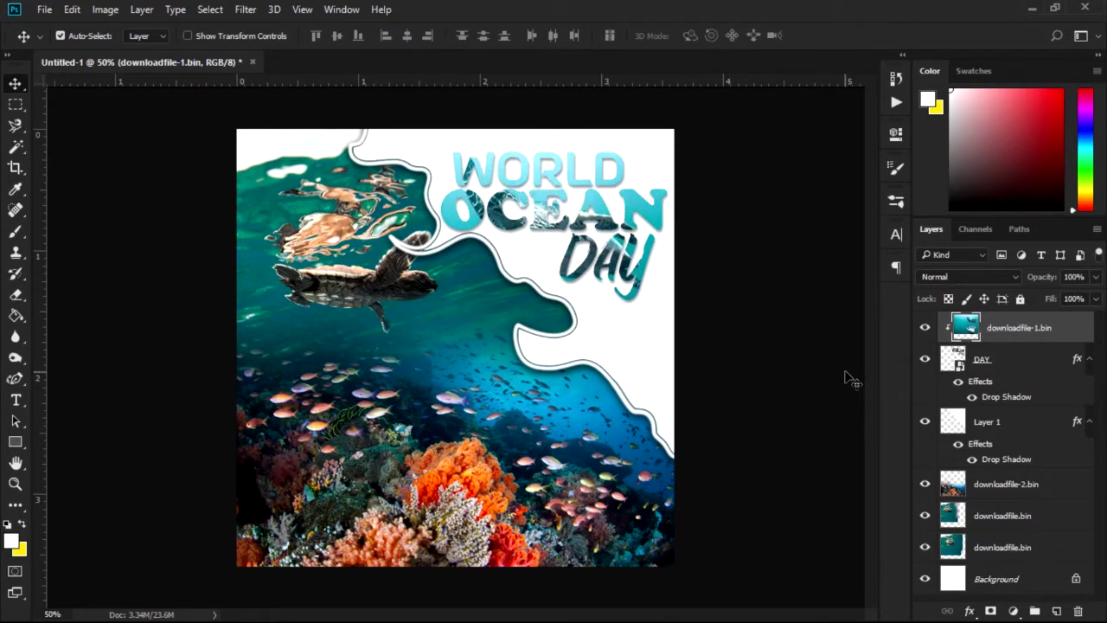
Select the downloadfile-1.bin water layer and delete it.
click(741, 287)
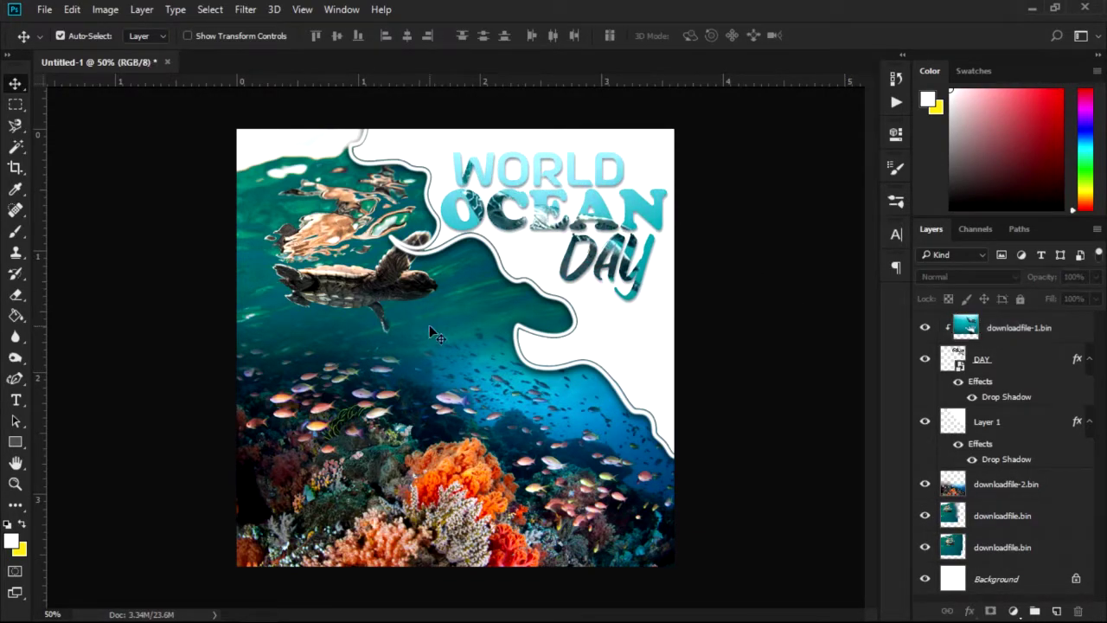
click(1009, 364)
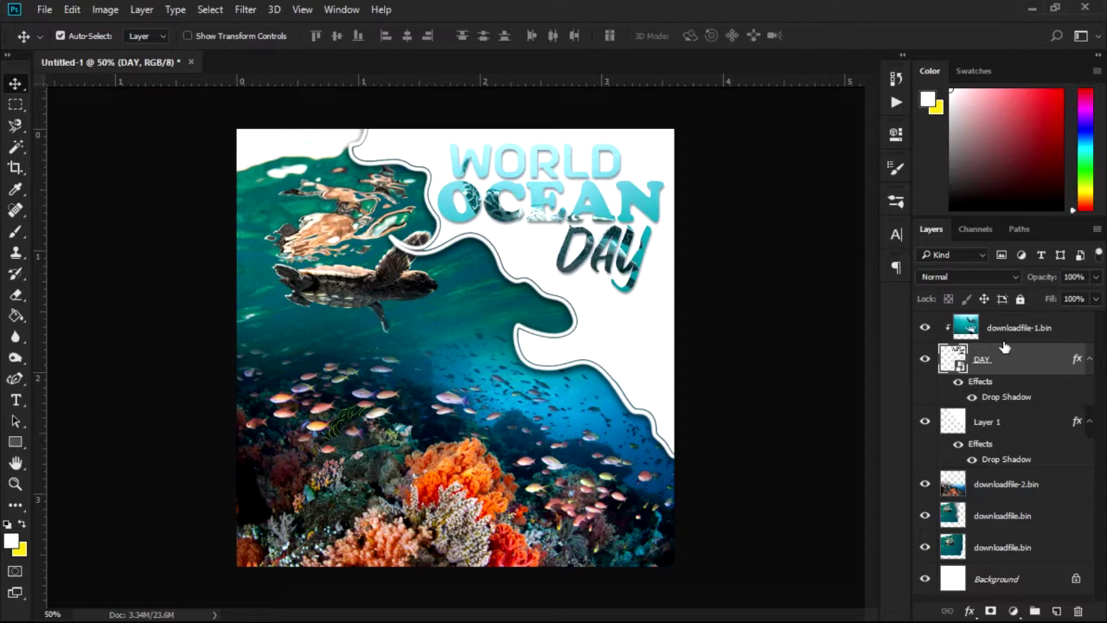
click(1025, 332)
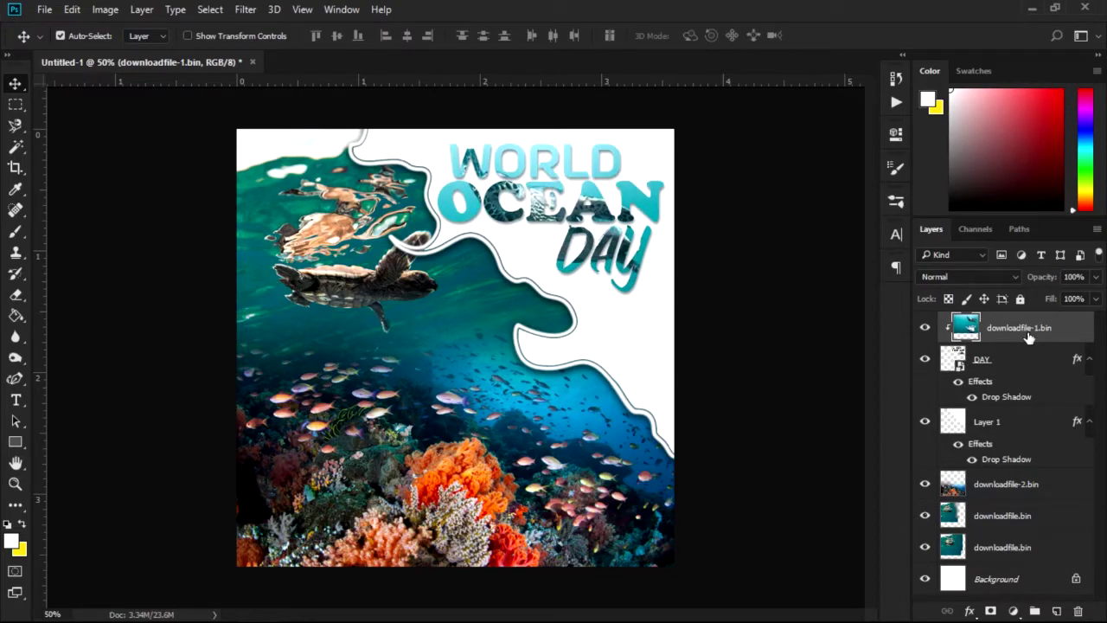
key(Delete)
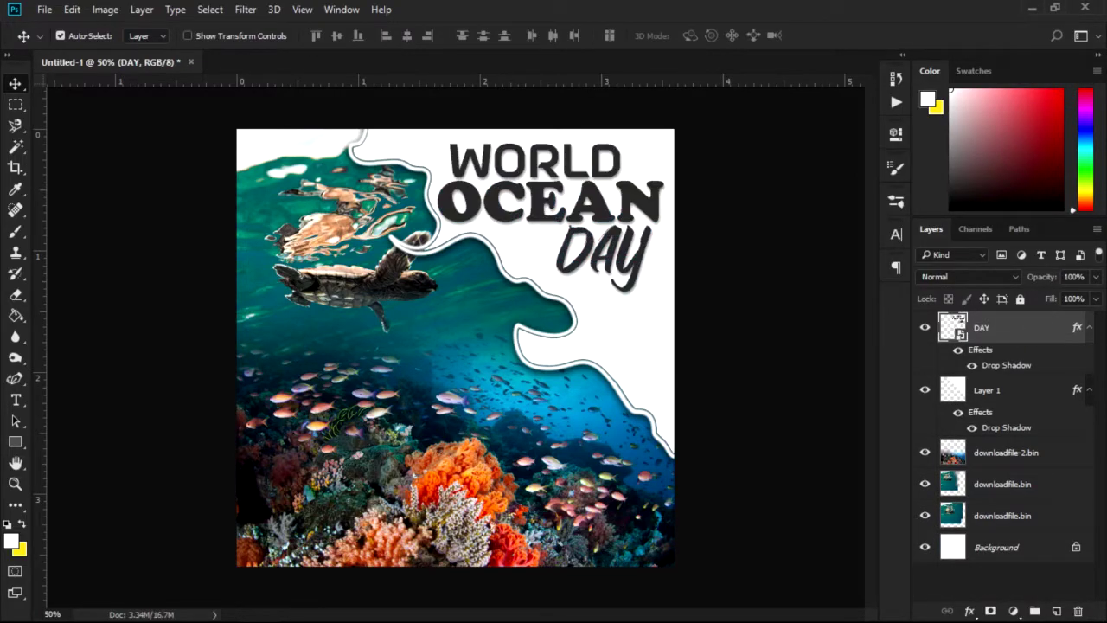
Place the downloadfile-2.bin coral photo, clip it to the DAY layer, and position the coral within the letters.
mouse_move(659, 223)
mouse_down()
mouse_move(634, 217)
mouse_move(661, 183)
mouse_up()
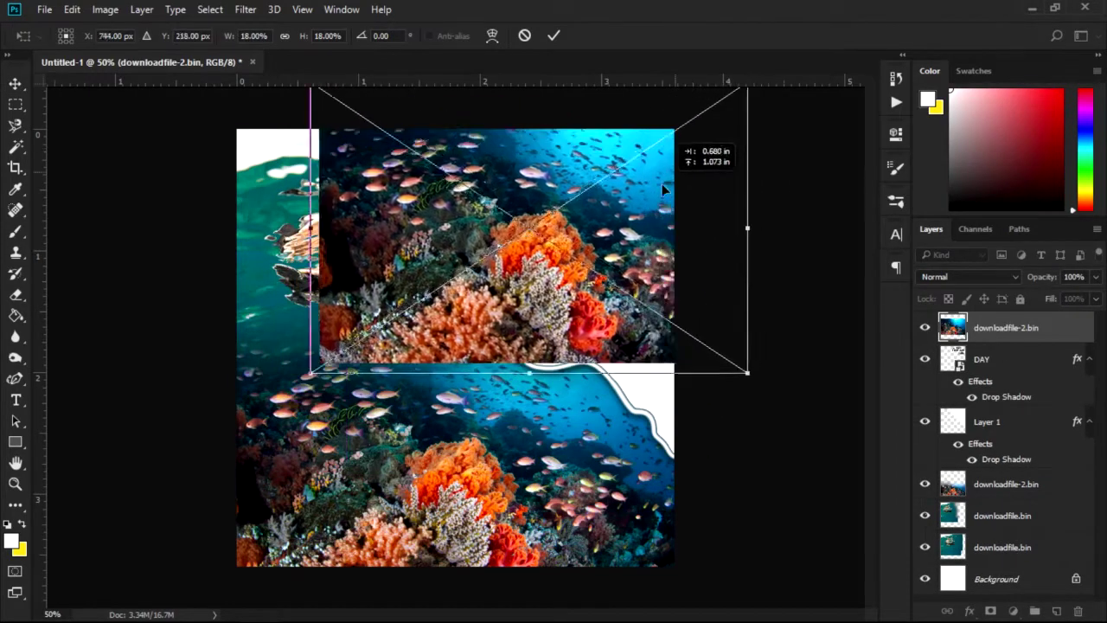
key(Return)
right_click(673, 260)
click(756, 391)
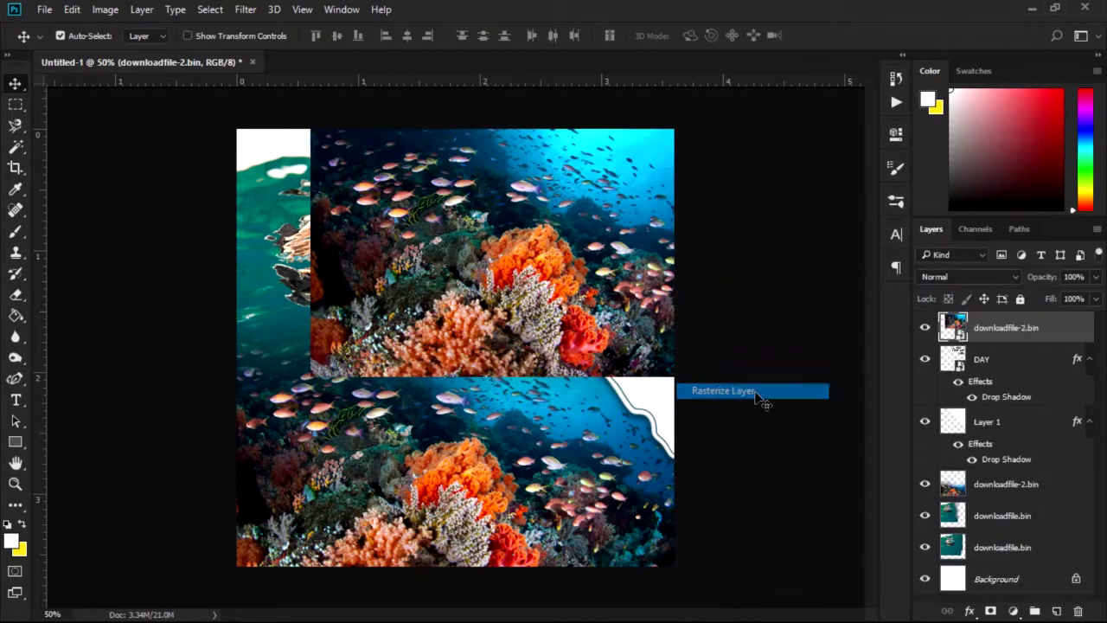
alt+click(1031, 343)
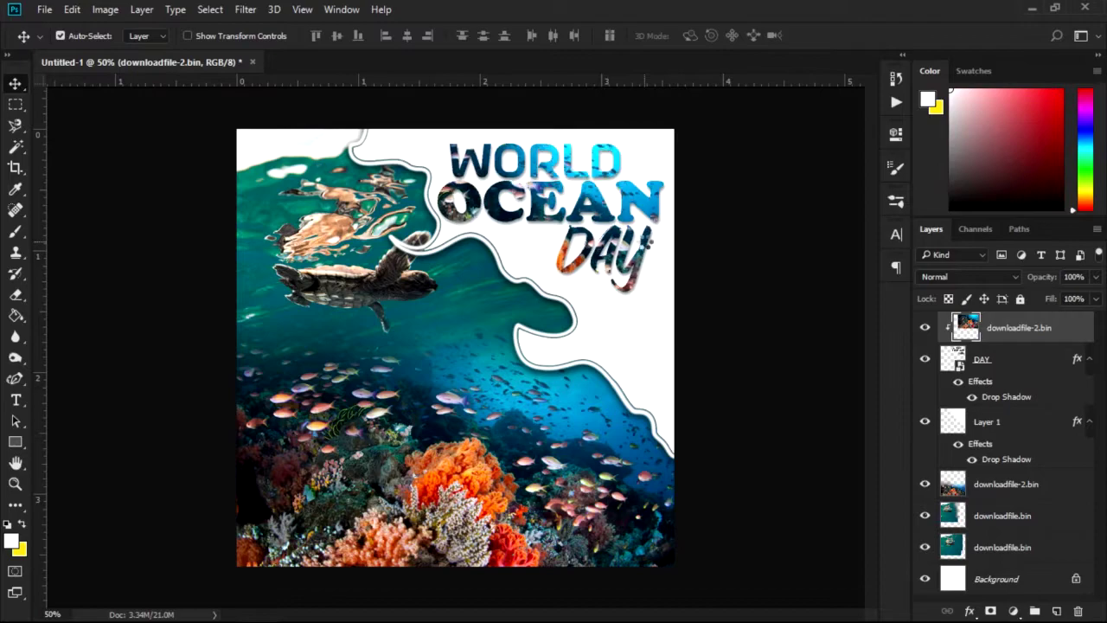
drag(605, 260, 605, 173)
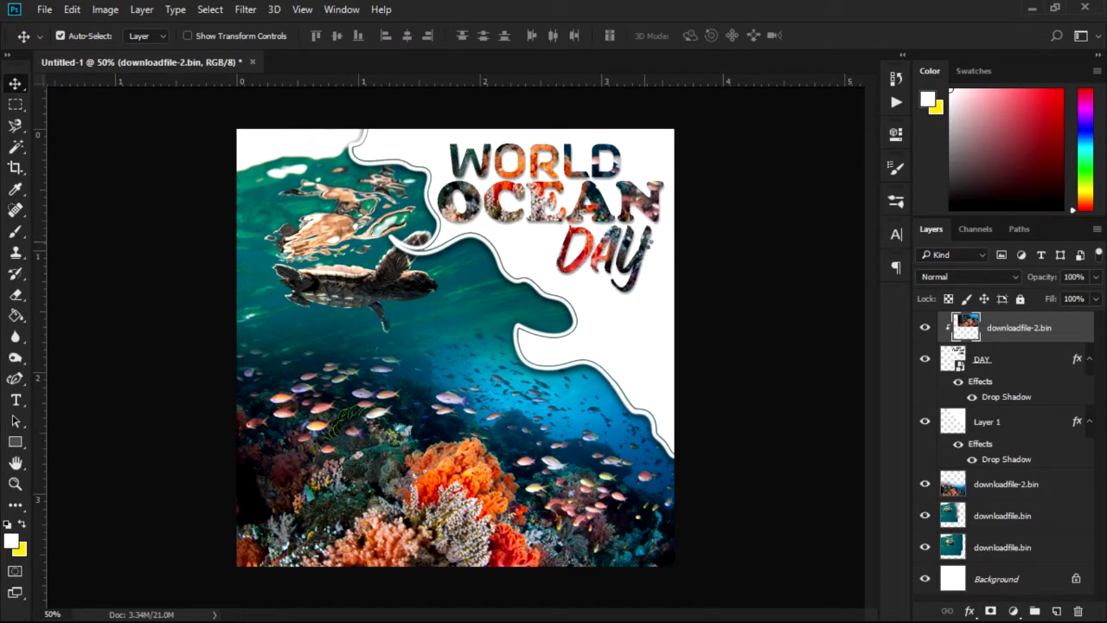
mouse_move(655, 248)
mouse_down()
mouse_move(651, 363)
mouse_move(655, 254)
mouse_up()
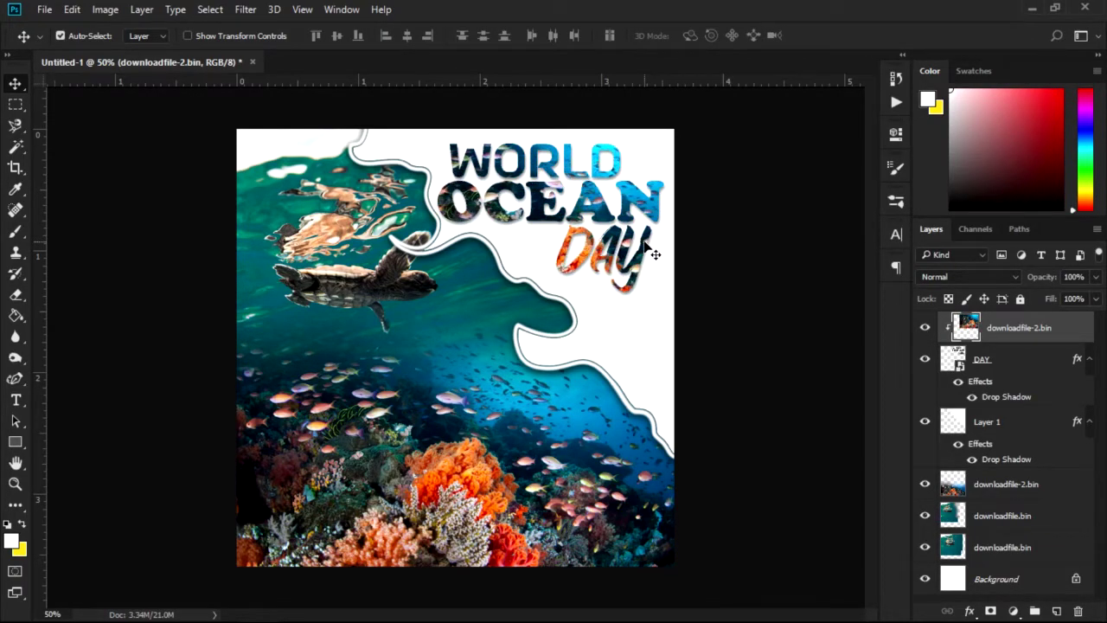
click(717, 231)
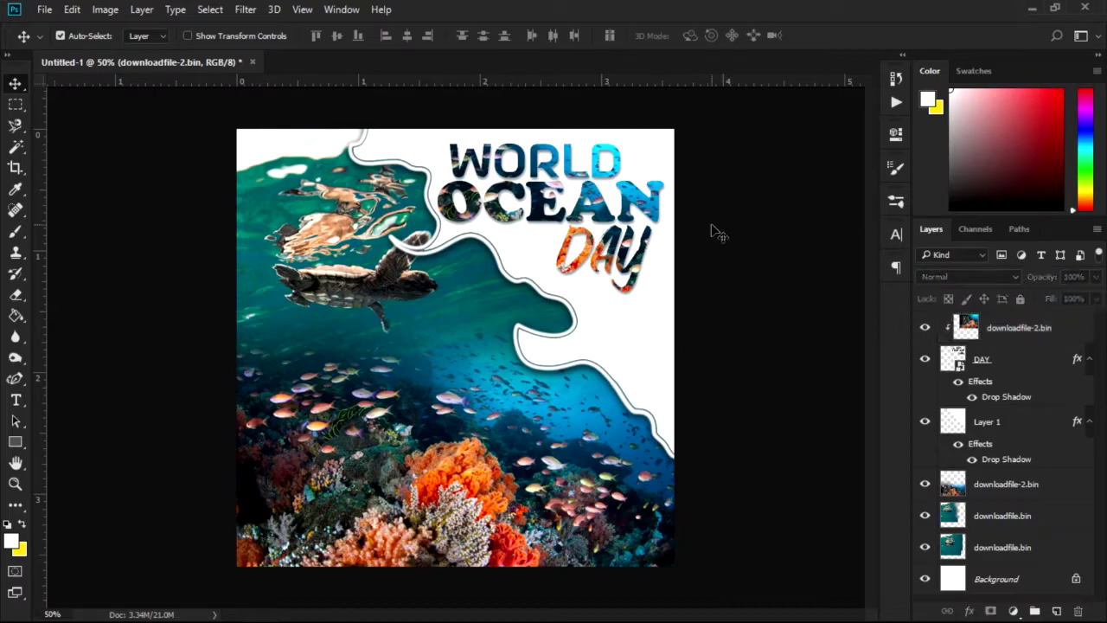
Lower the drop shadow opacity on the DAY title layer.
double_click(1008, 397)
drag(544, 65, 588, 251)
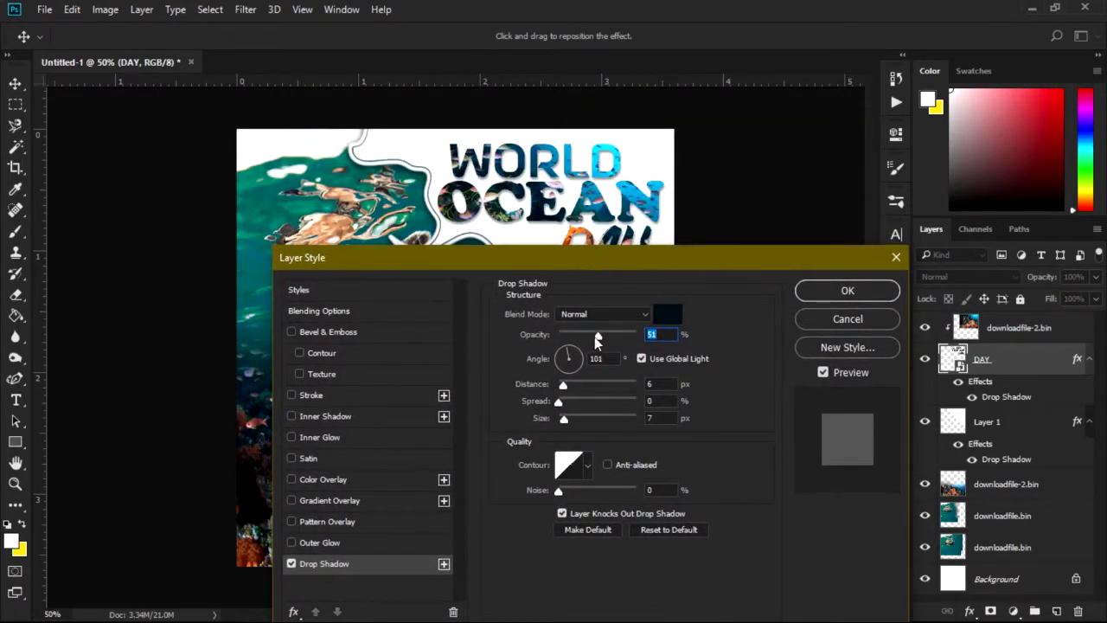
drag(596, 336, 577, 336)
key(Return)
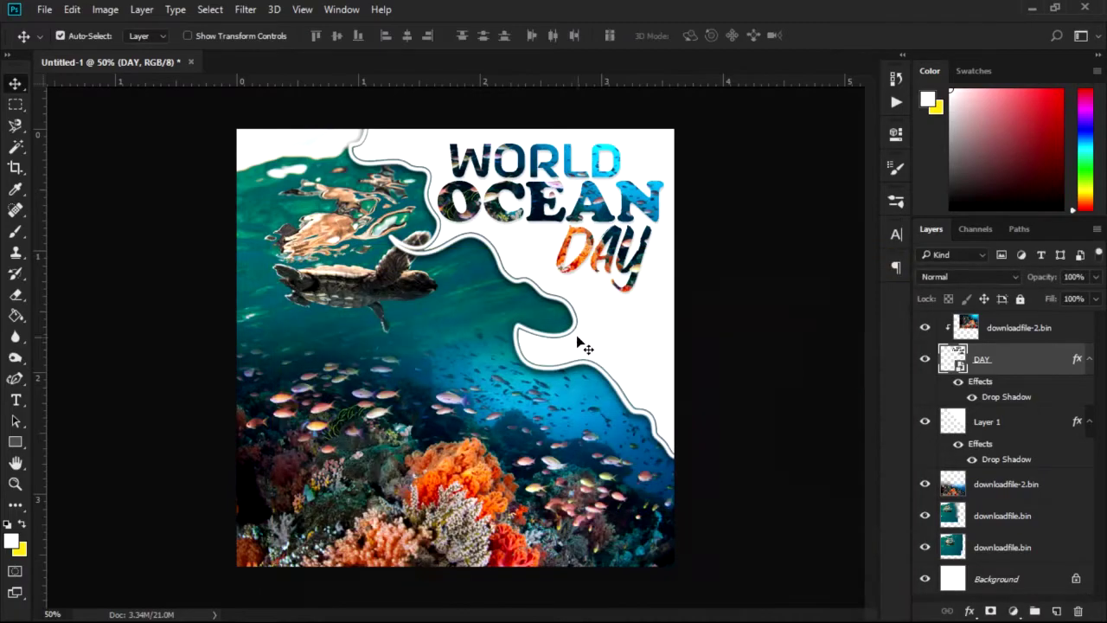
Try a 12 pt yellow text layer below DAY, then delete it.
click(15, 400)
click(596, 316)
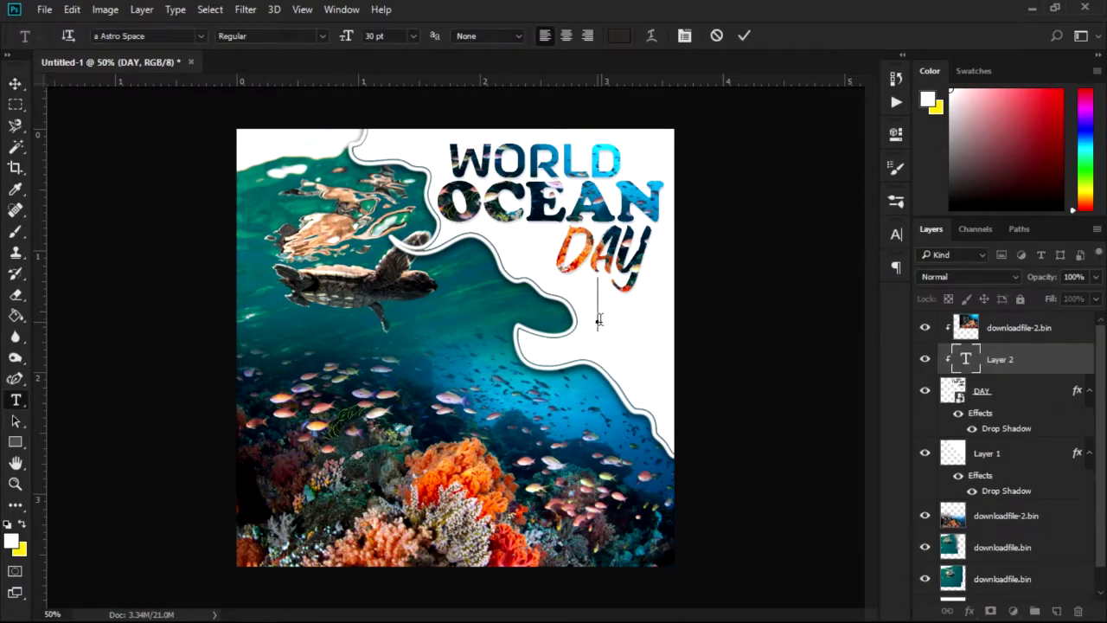
click(412, 36)
click(421, 173)
click(24, 525)
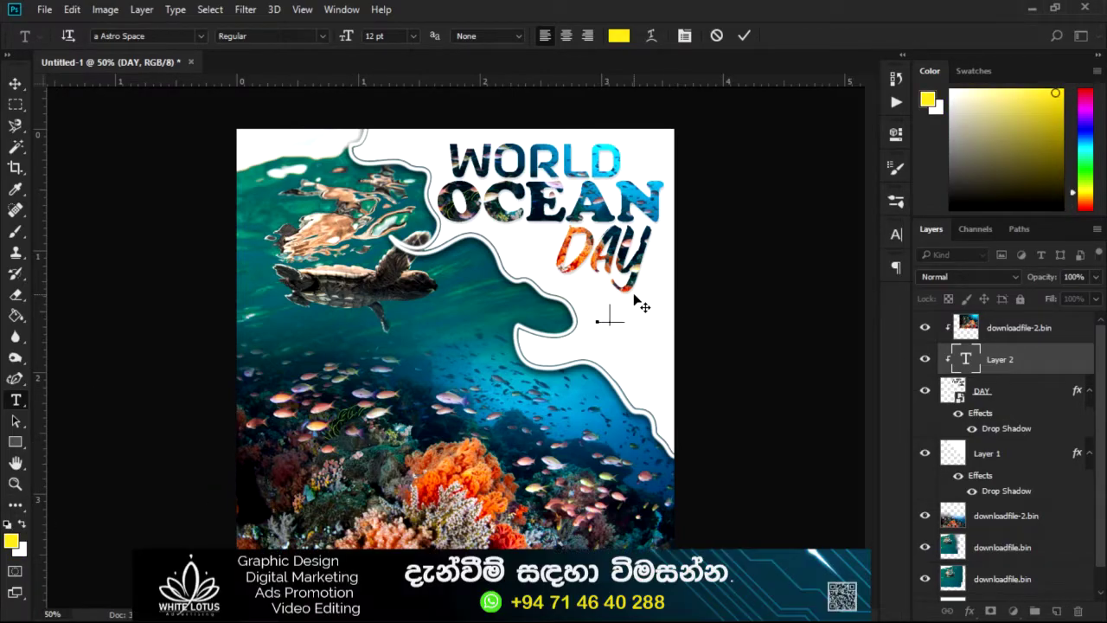
drag(999, 358, 1029, 326)
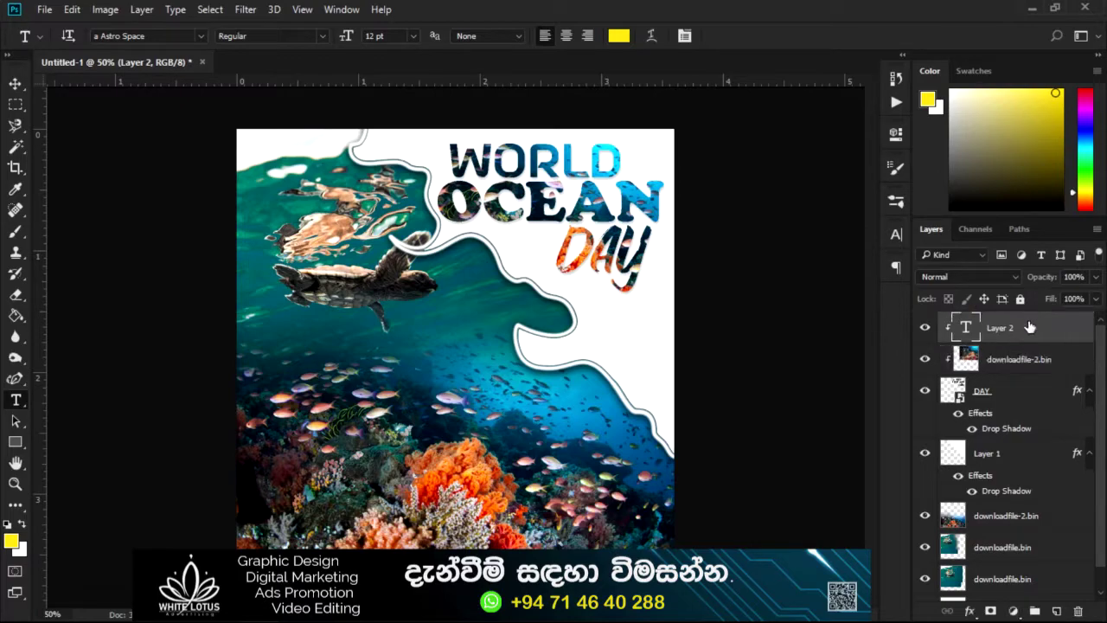
alt+click(1027, 340)
key(Delete)
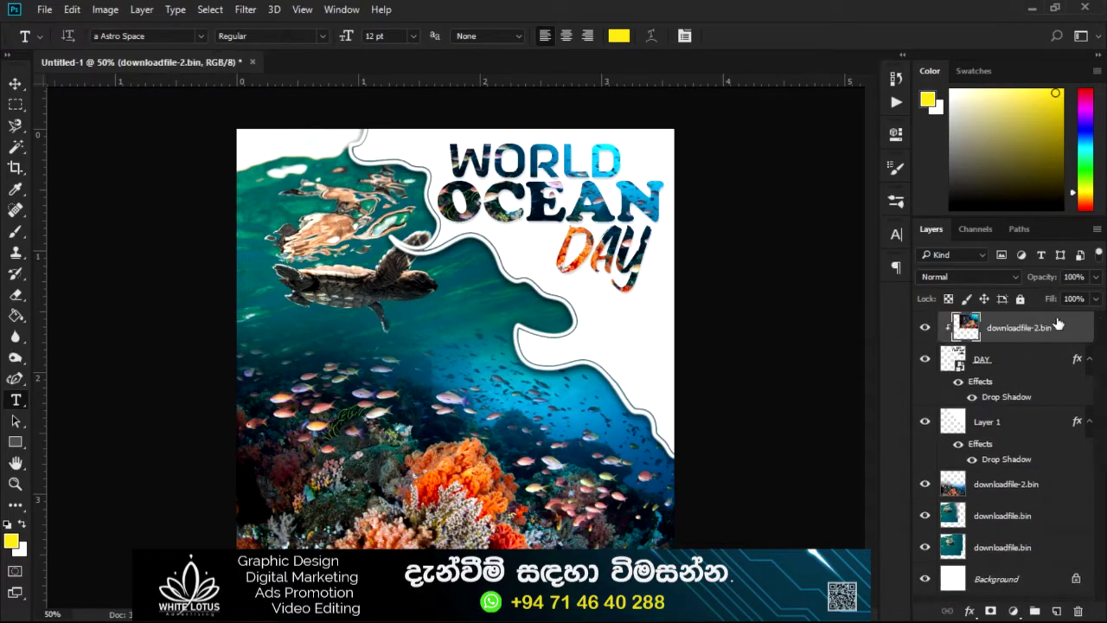
Add a new text layer below DAY above Layer 1, set in Rage Italic.
click(1019, 430)
click(607, 329)
text(LE)
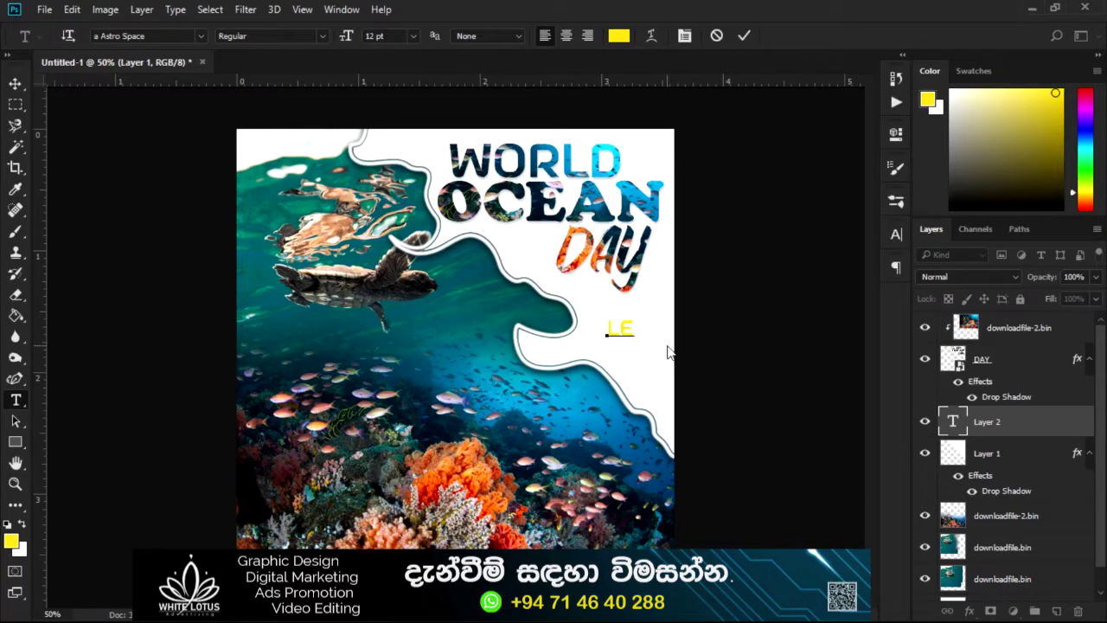
key(BackSpace)
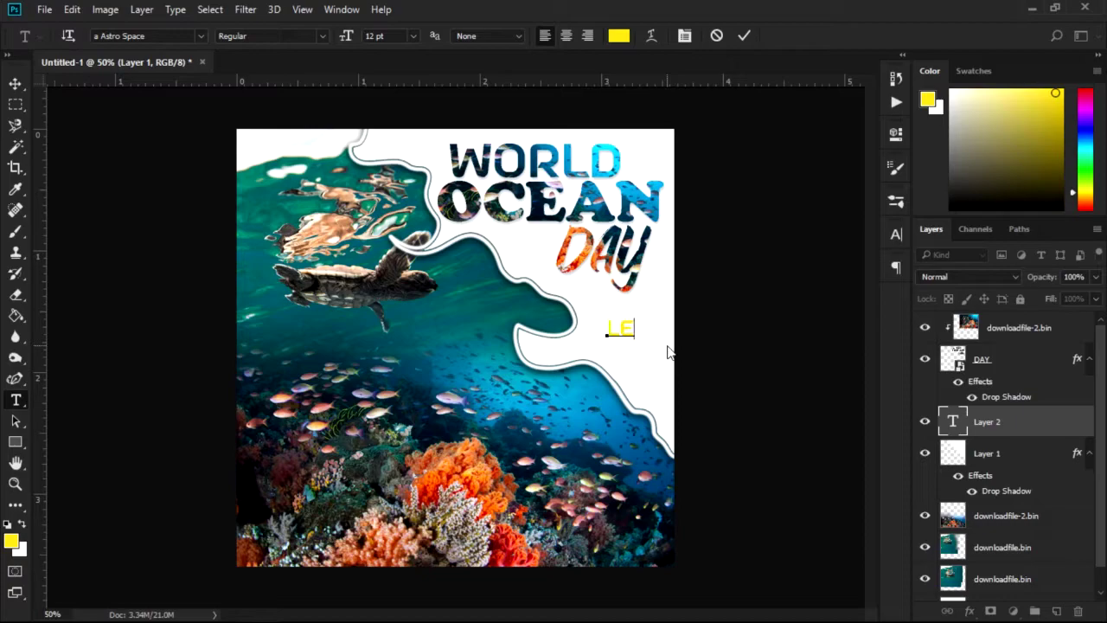
click(15, 83)
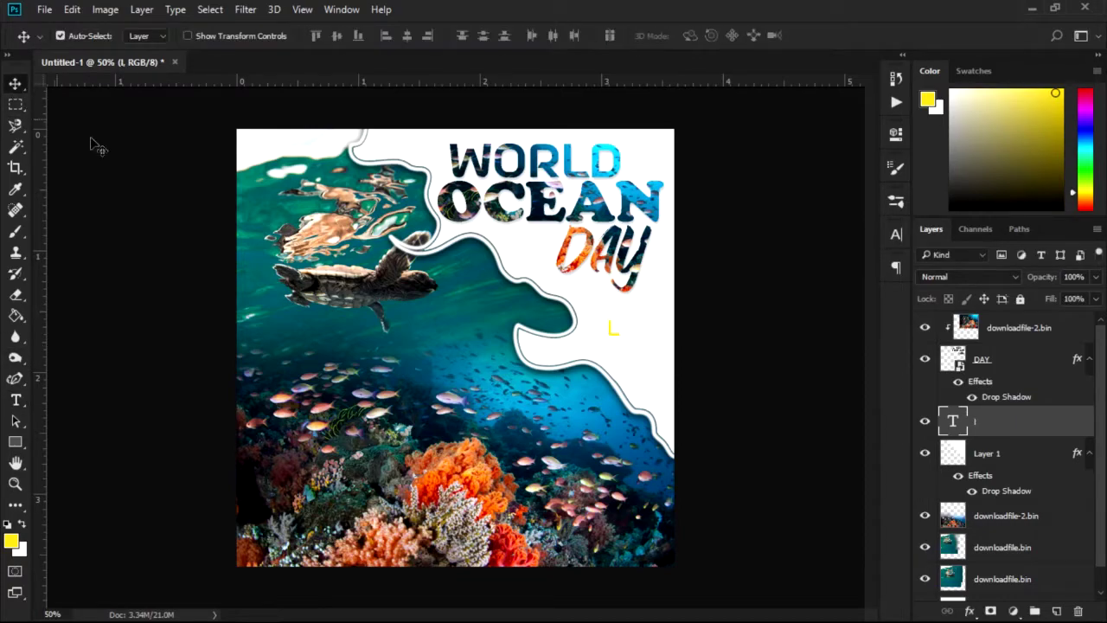
click(896, 234)
click(796, 252)
click(912, 199)
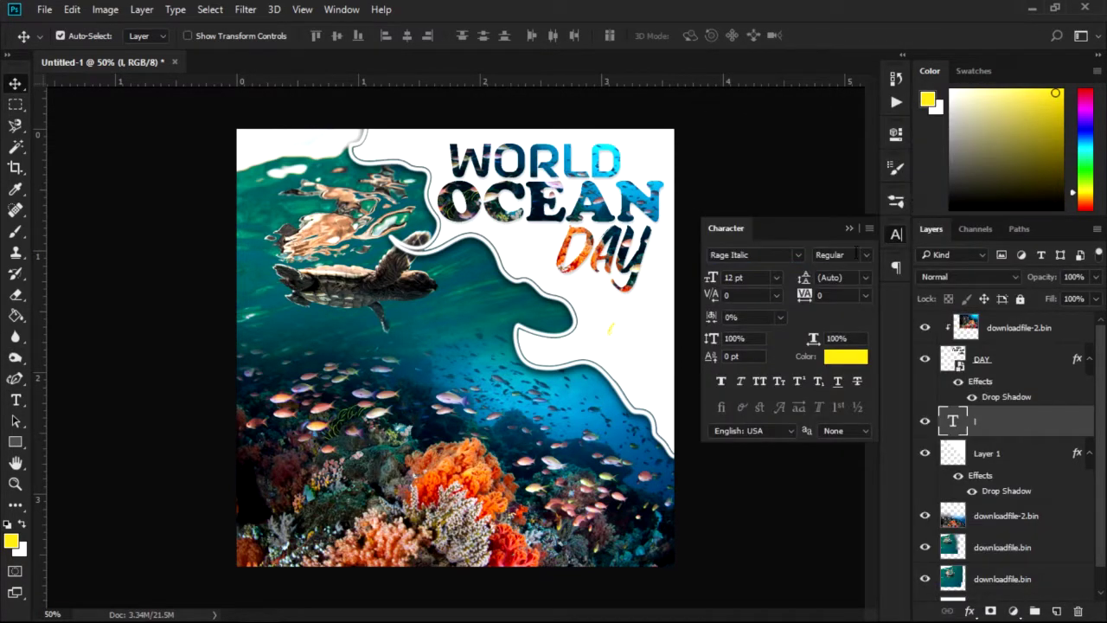
Sample a deep blue from the water photo as the text colour.
click(850, 358)
click(422, 347)
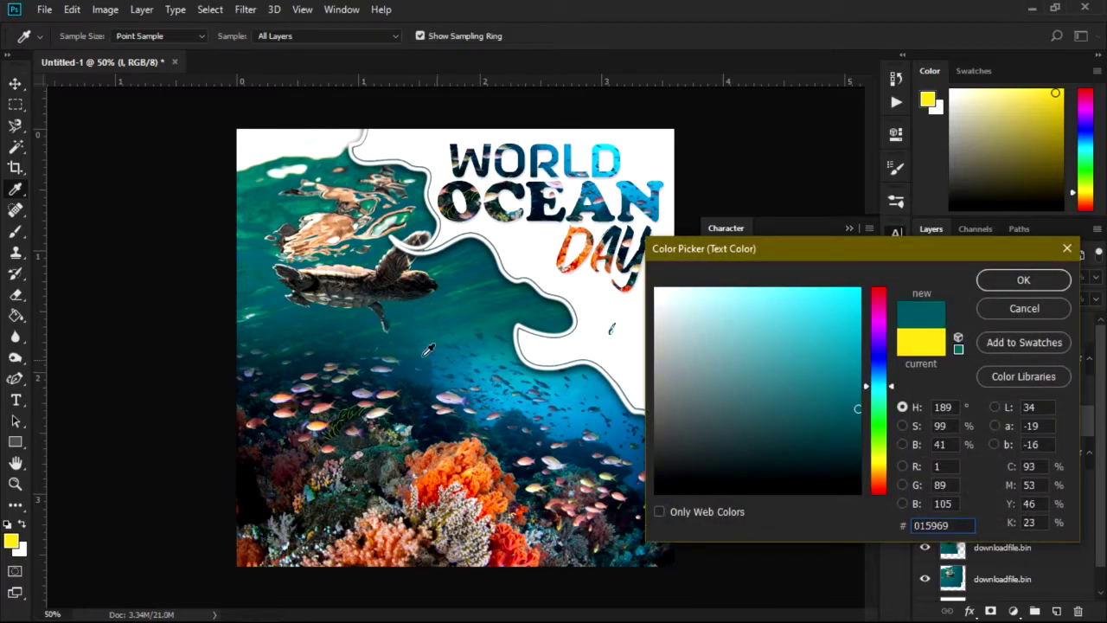
click(355, 266)
click(461, 403)
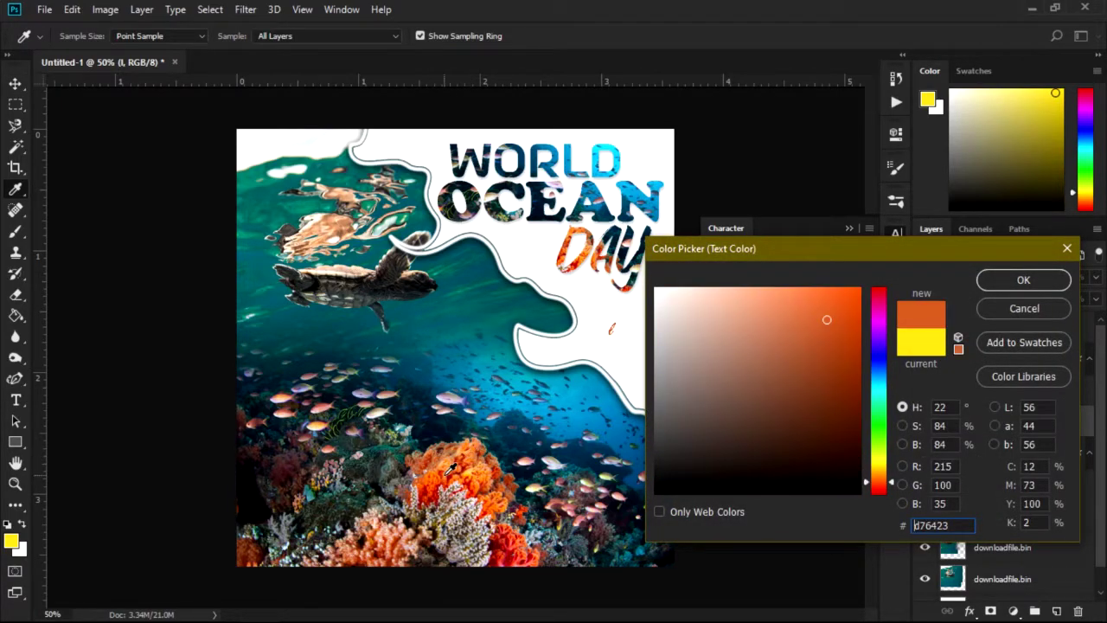
click(459, 466)
click(585, 424)
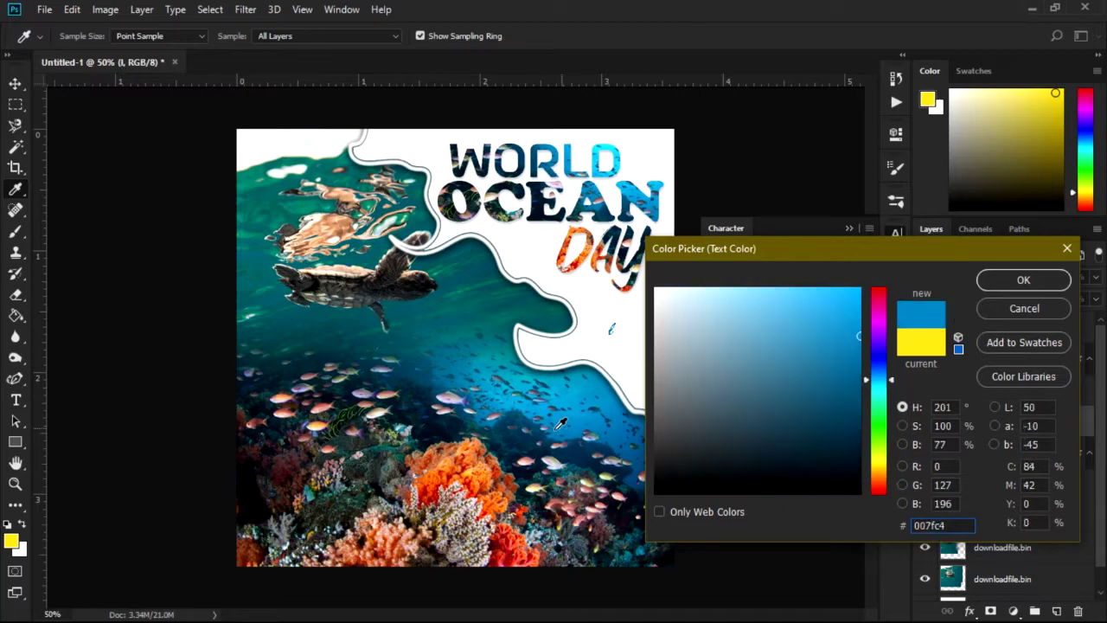
click(571, 434)
click(1016, 280)
click(15, 399)
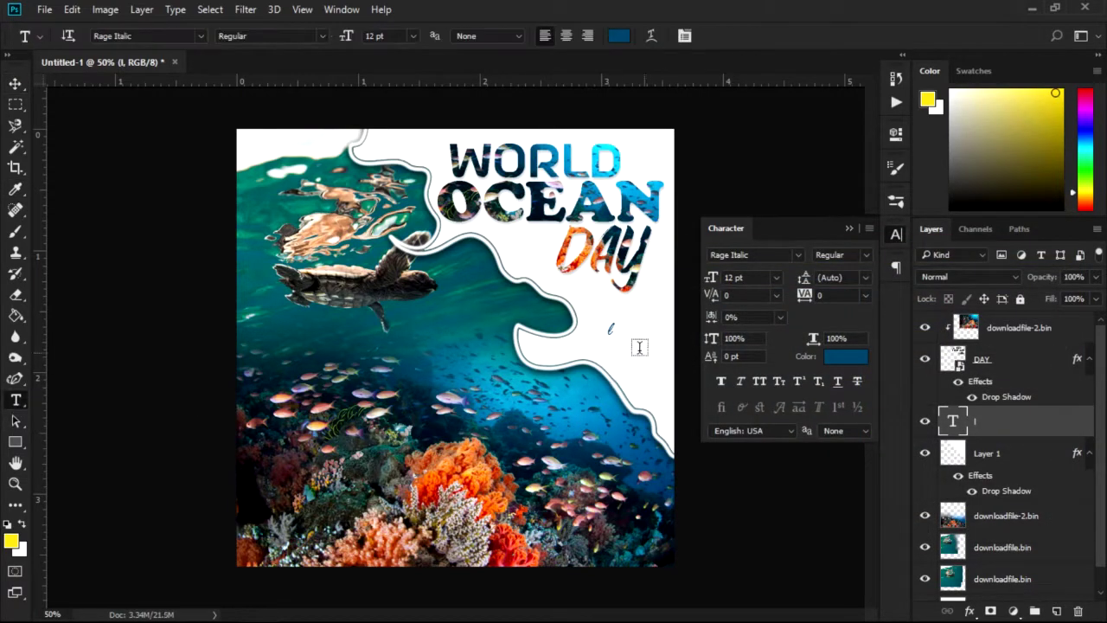
Type the tagline "let's Save Our Oceans" below DAY and nudge it into place.
scroll(610, 330, up, 5)
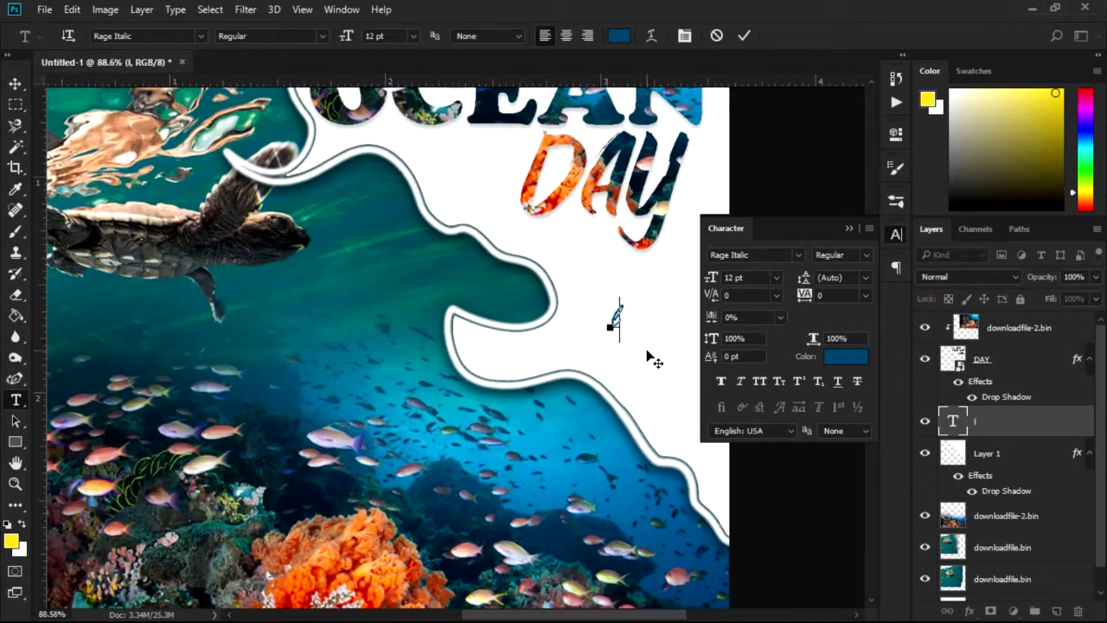
click(849, 228)
text(let's)
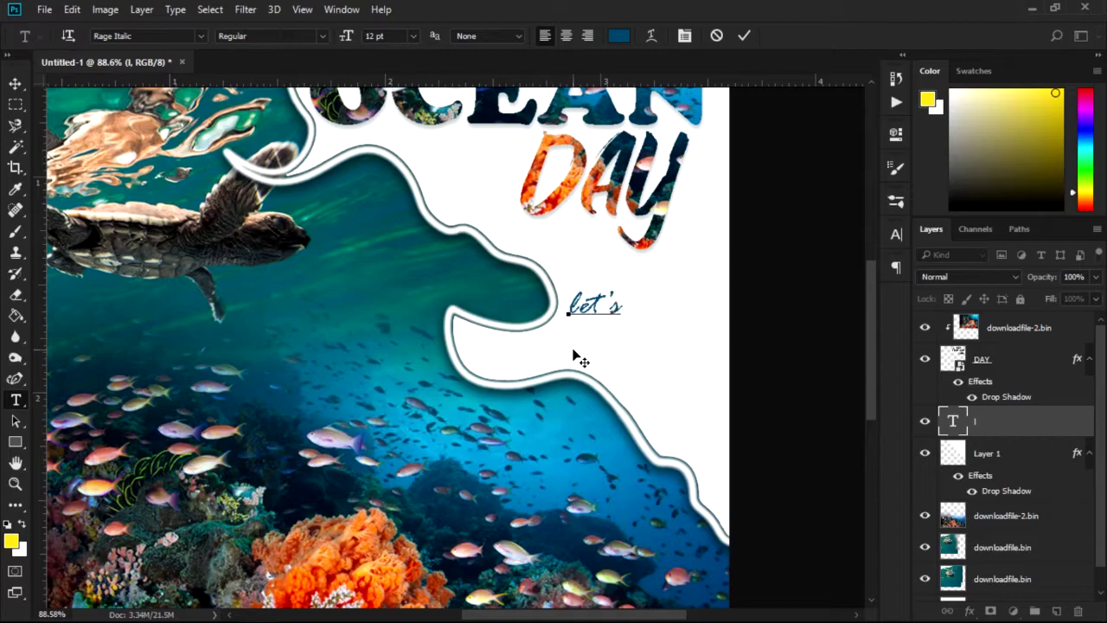
text(Save)
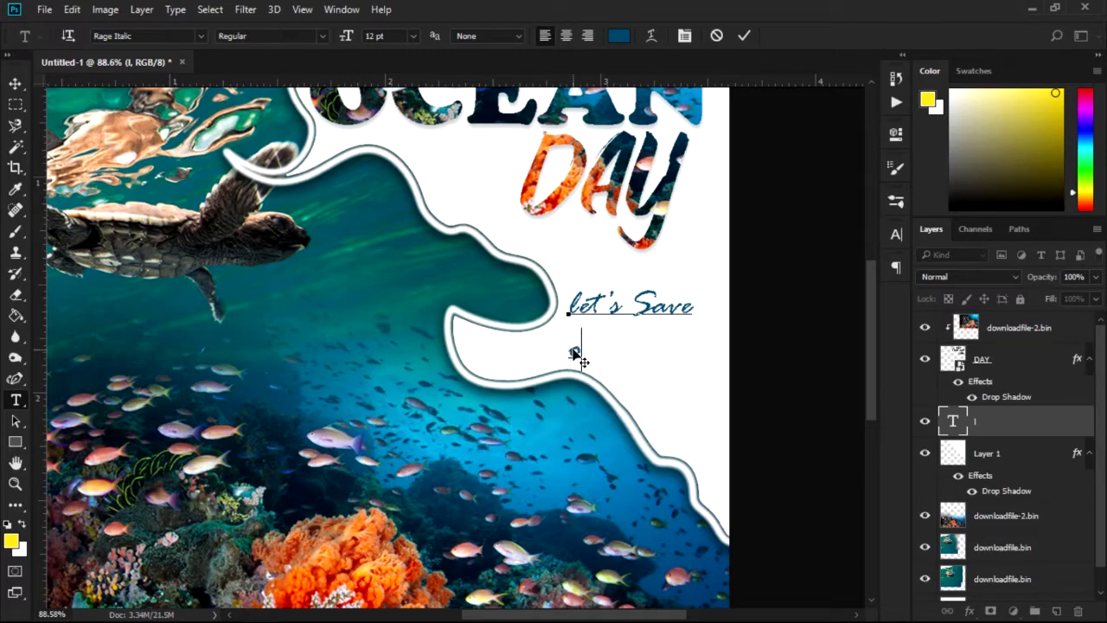
text(Our Oceans)
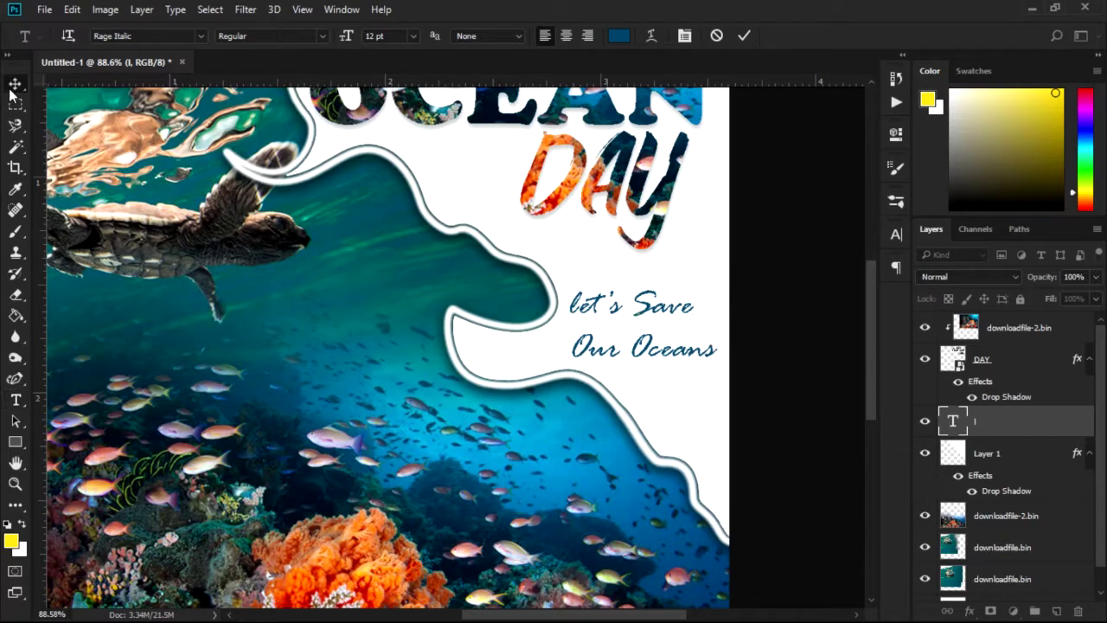
key(ctrl+Return)
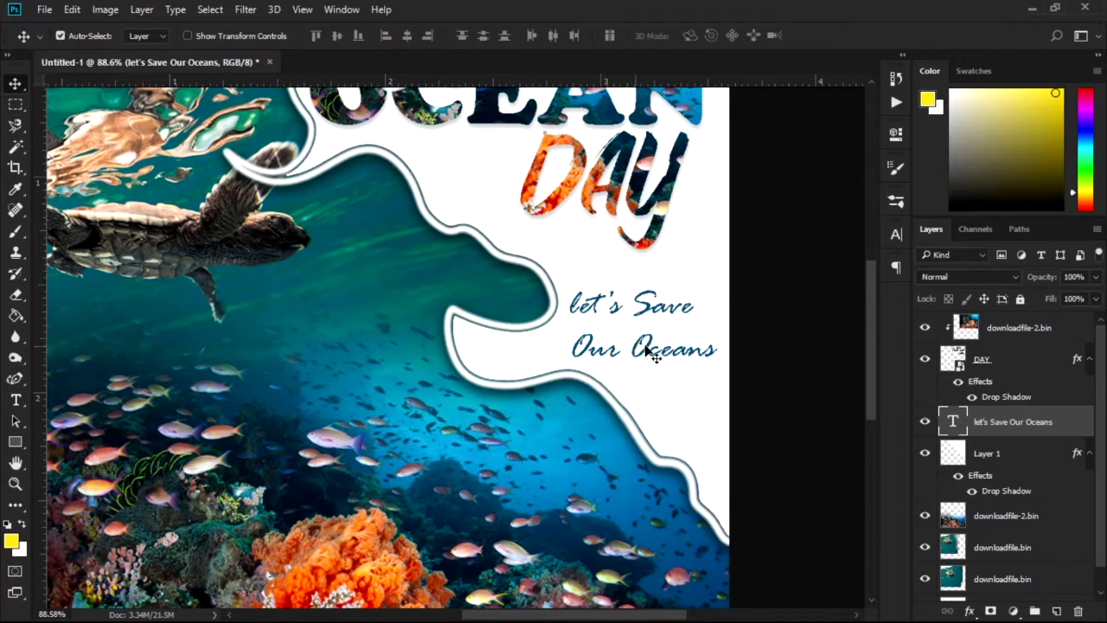
drag(653, 355, 644, 336)
key(Down)
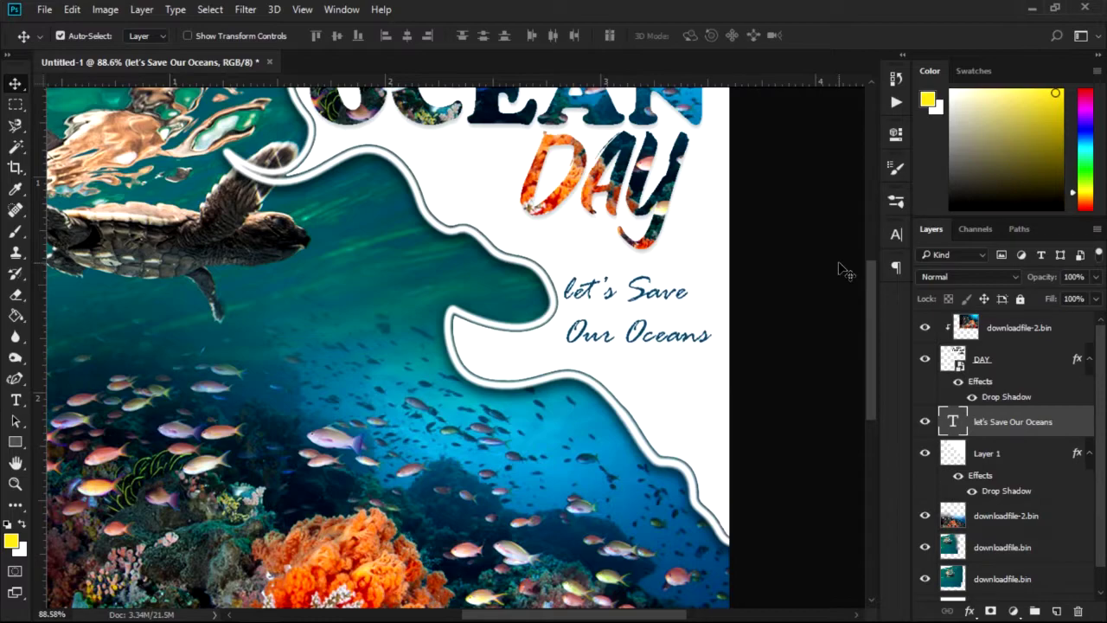
Remove "Our Oceans" from the tagline and retype it as its own text layer.
key(t)
drag(564, 335, 741, 338)
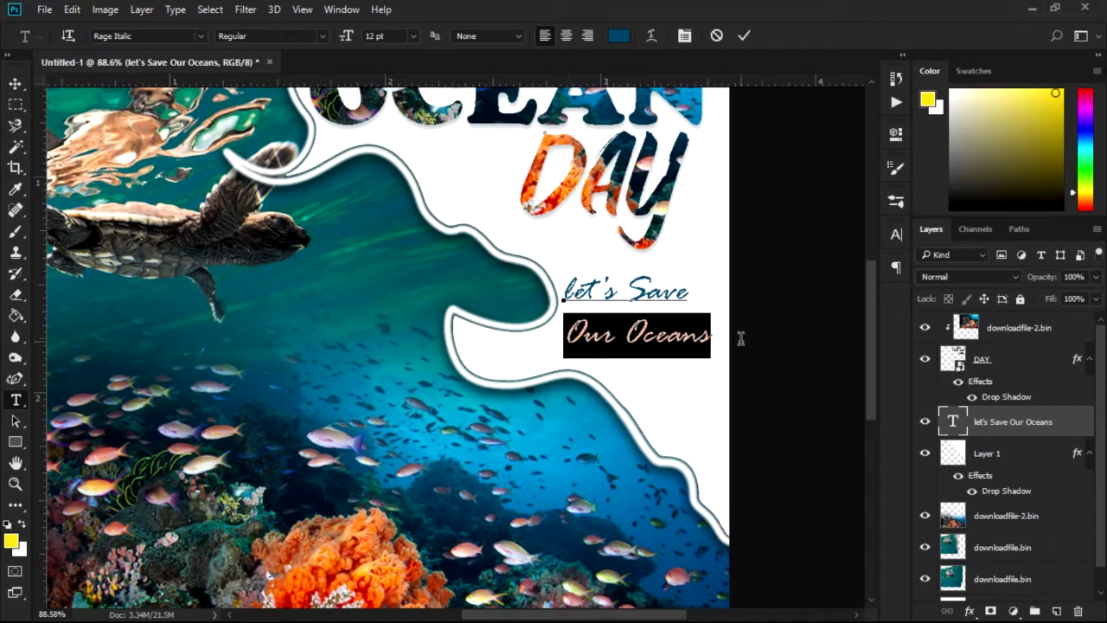
key(BackSpace)
click(660, 405)
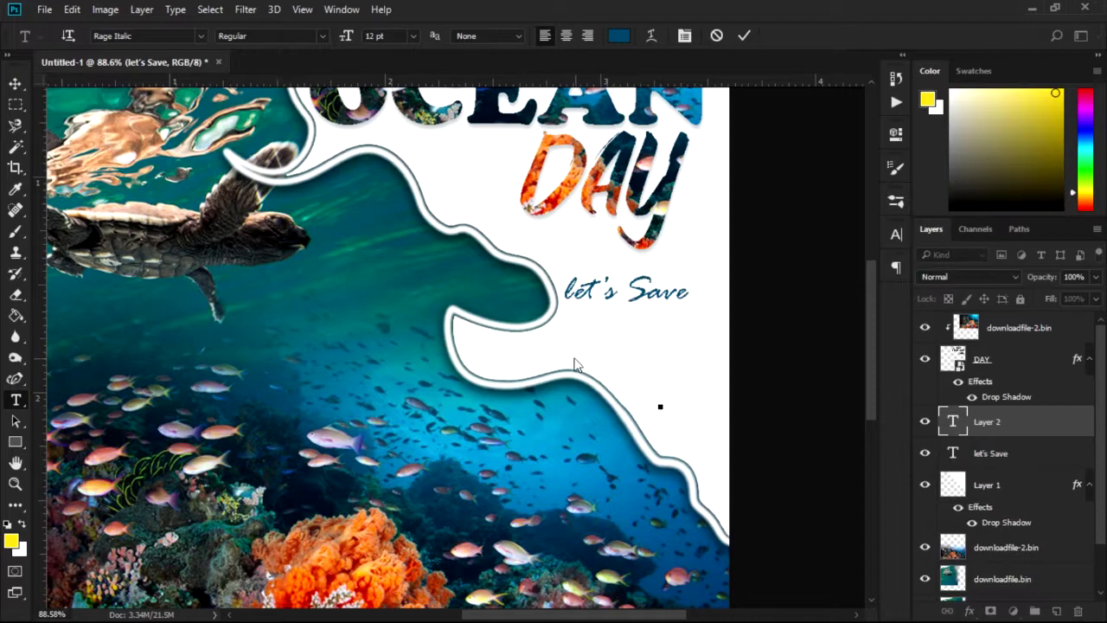
click(554, 349)
text(Our Oceans)
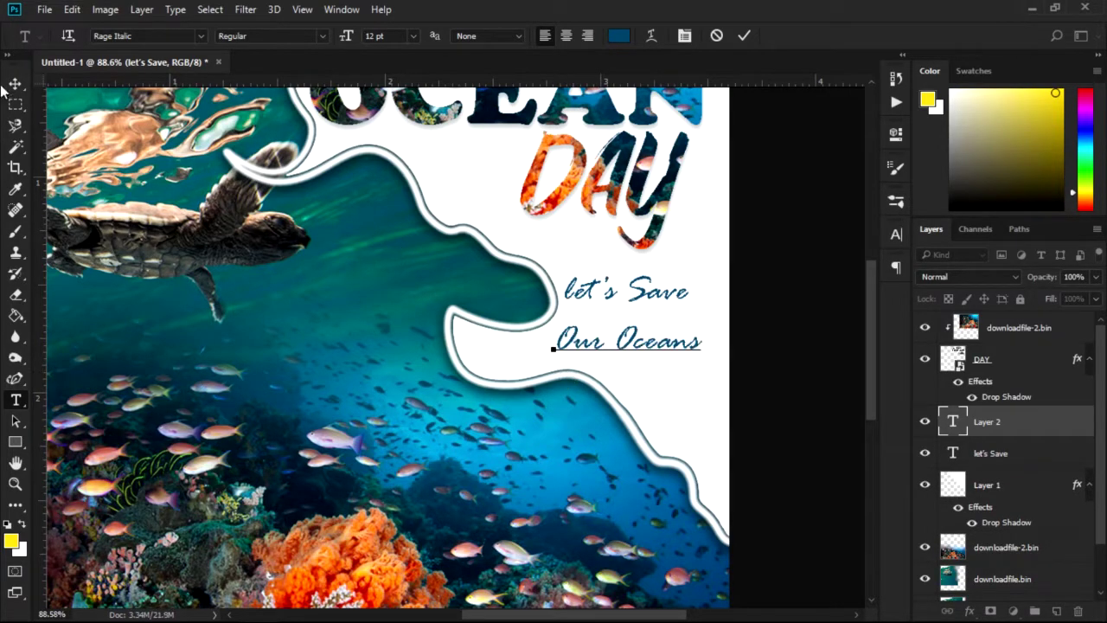
click(15, 83)
Stagger "Our Oceans" beneath and to the right of "let's Save".
mouse_move(633, 343)
mouse_down()
mouse_move(586, 356)
mouse_move(648, 358)
mouse_up()
mouse_move(643, 296)
mouse_down()
mouse_move(532, 343)
mouse_move(640, 326)
mouse_move(652, 354)
mouse_move(632, 336)
mouse_up()
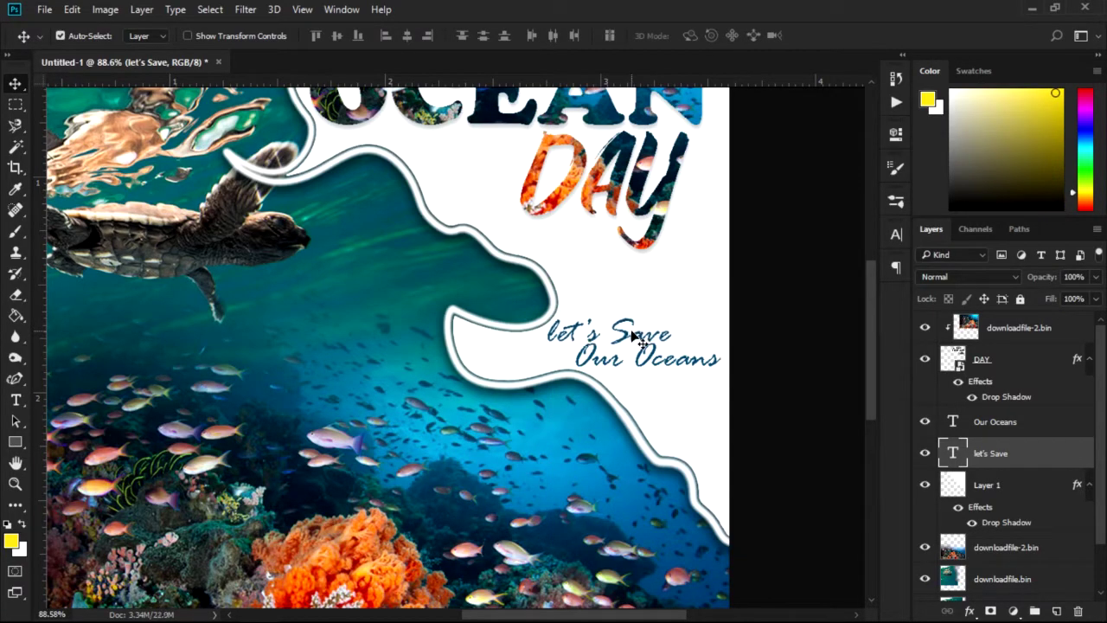
key(Up)
key(Up)
key(Up)
click(15, 400)
Capitalise "Let's Save" and set both tagline lines to Lucida Handwriting.
drag(559, 334, 546, 333)
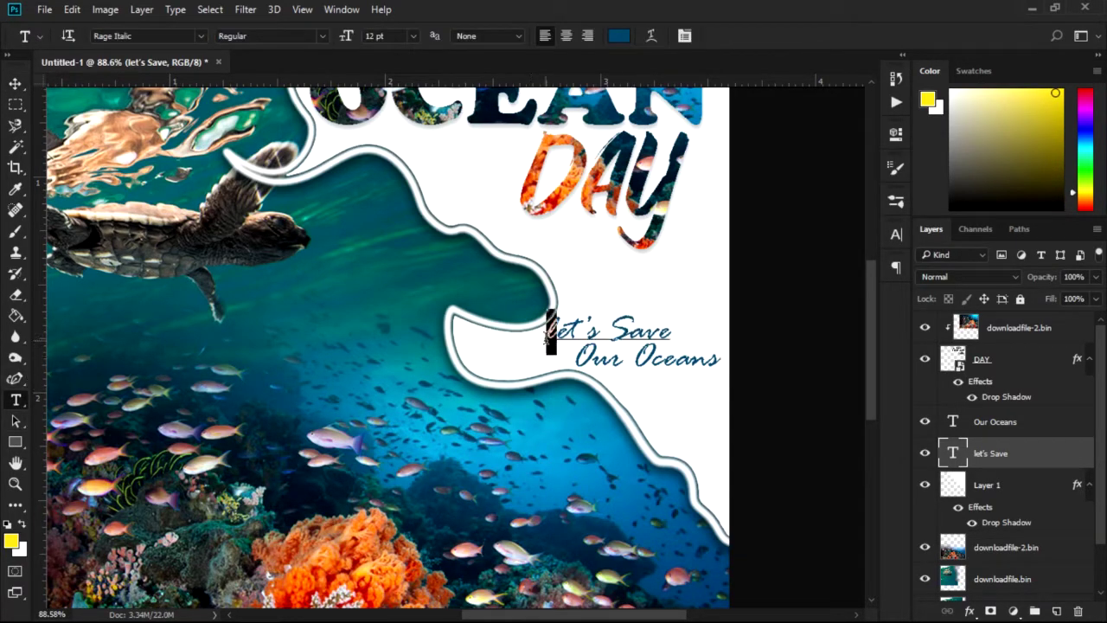
text(L)
click(15, 84)
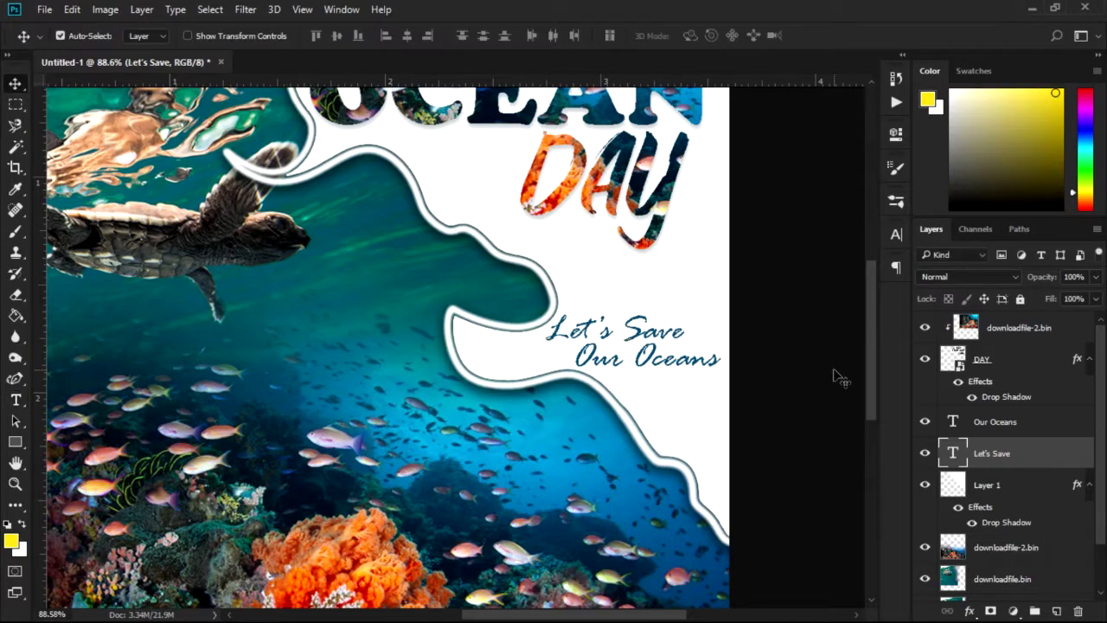
click(896, 234)
click(799, 253)
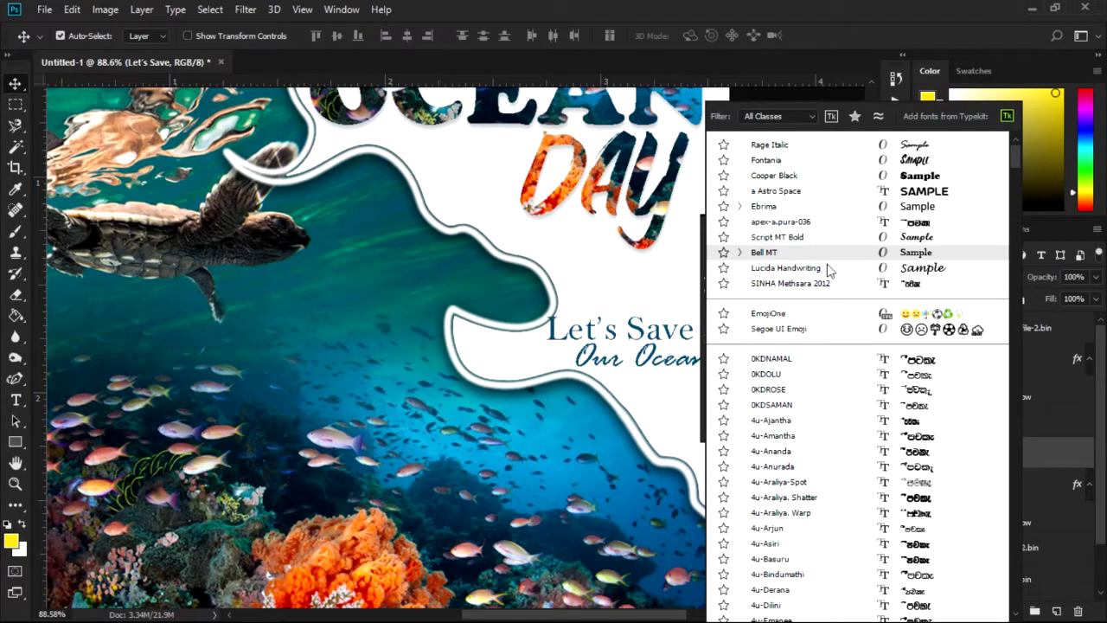
click(830, 268)
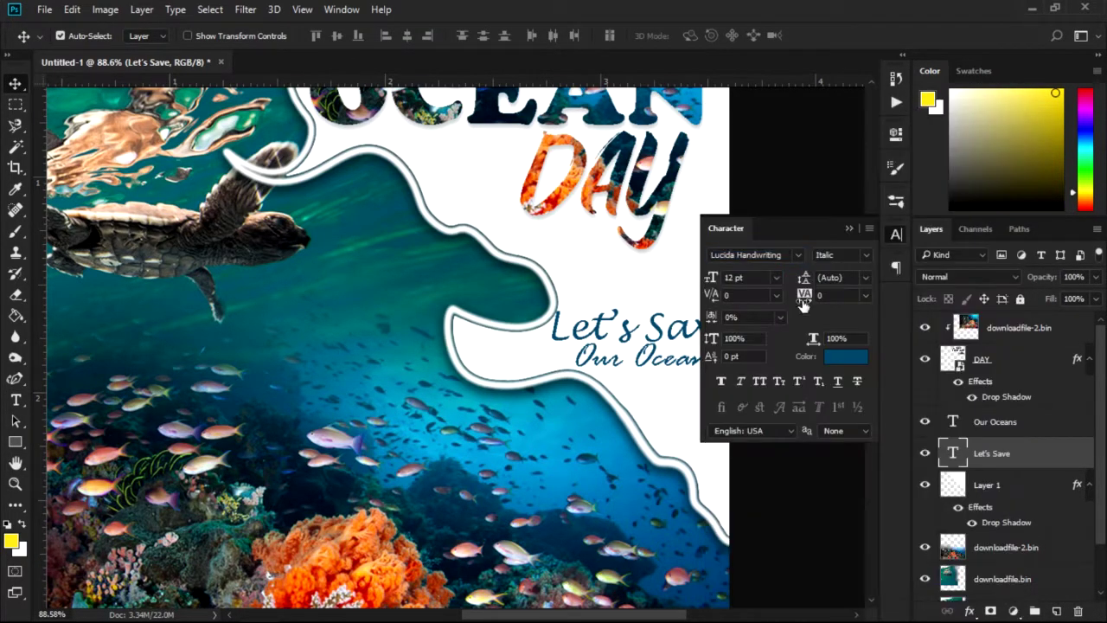
click(655, 357)
click(798, 254)
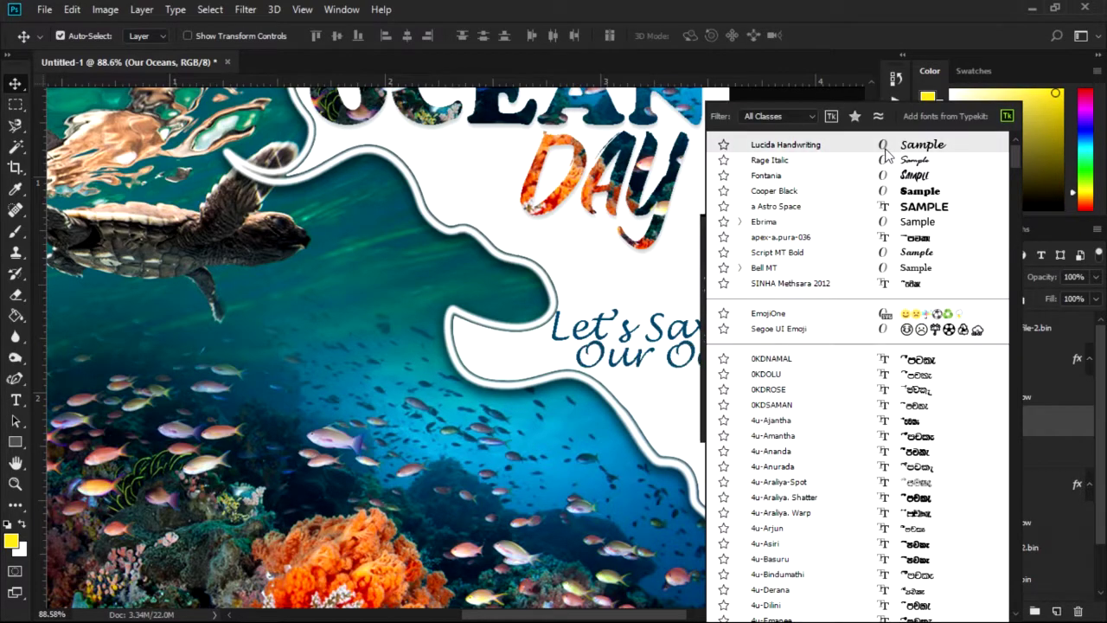
click(884, 144)
click(849, 229)
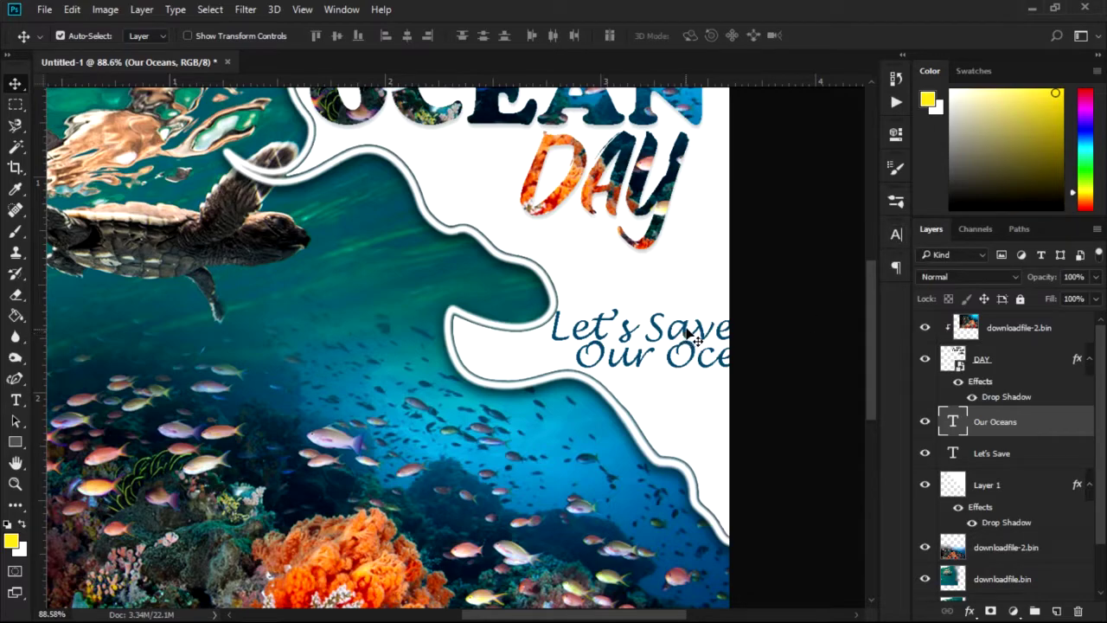
Set "Our Oceans" to 10 pt and realign both lines further left.
click(896, 234)
text(10)
key(Return)
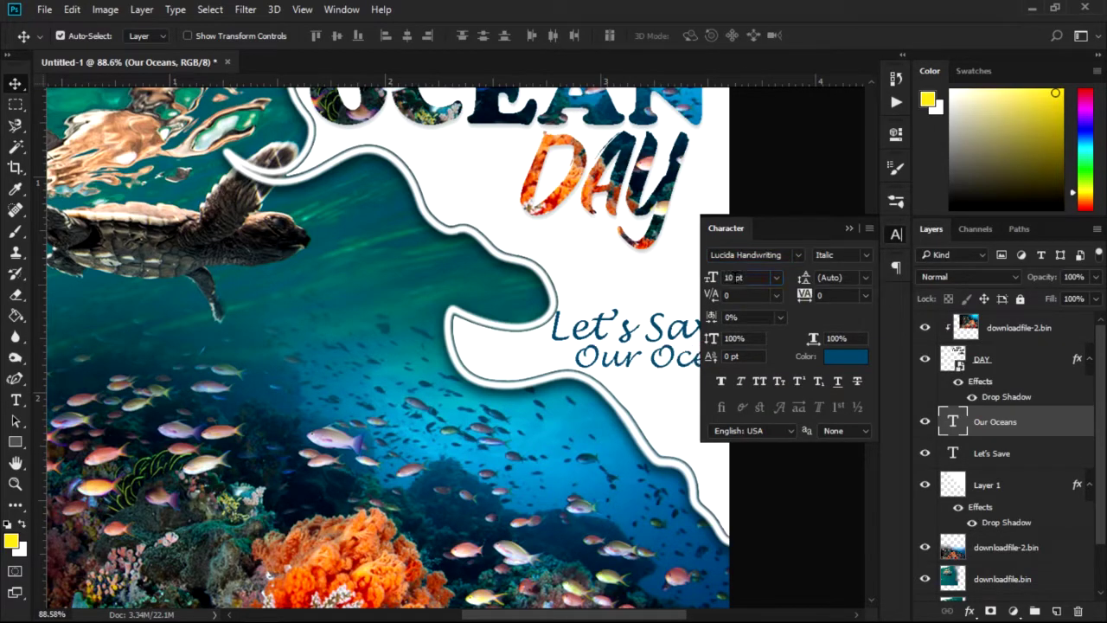
drag(733, 367, 668, 368)
drag(672, 329, 662, 344)
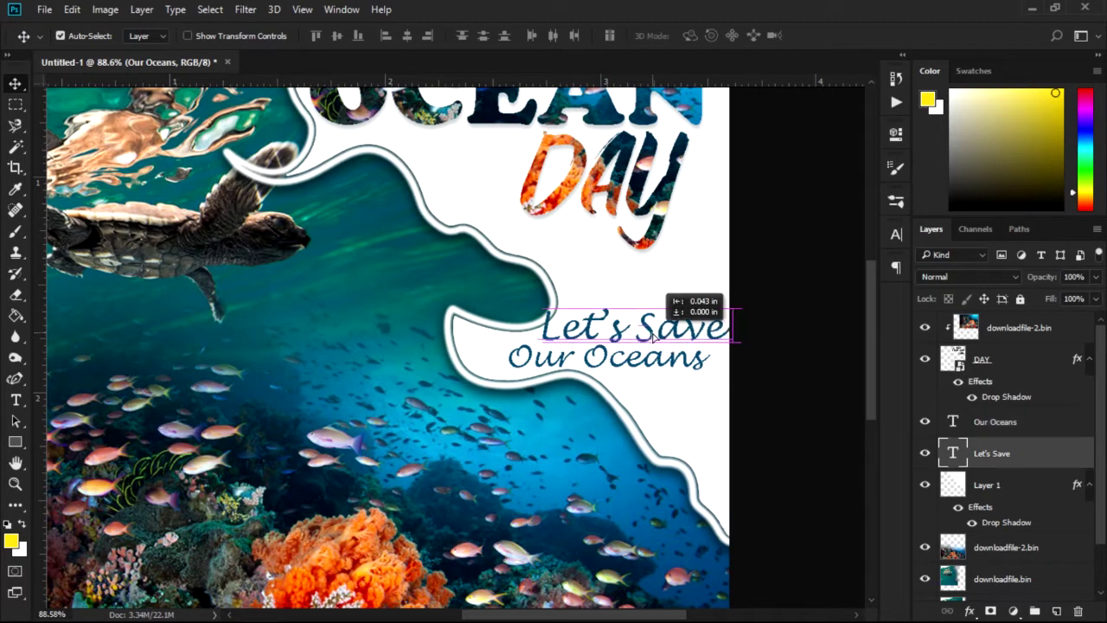
Shrink "Let's Save" above "Our Oceans", fit the poster in view, then delete "Let's Save".
key(ctrl+t)
mouse_move(731, 310)
mouse_down()
mouse_move(680, 333)
mouse_move(691, 342)
mouse_up()
key(Return)
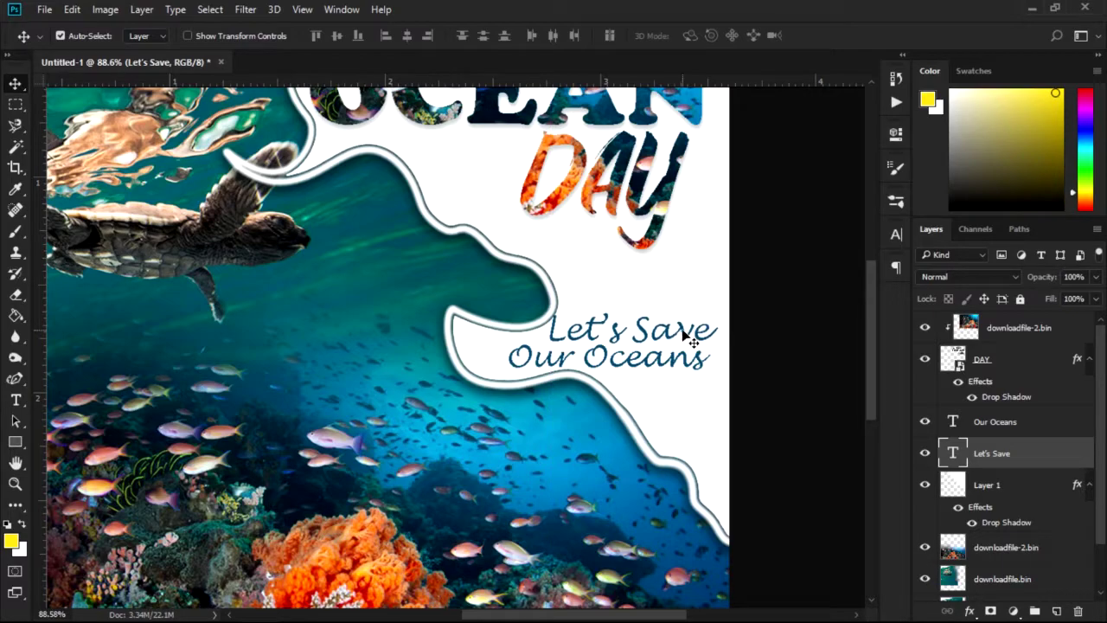
key(ctrl+0)
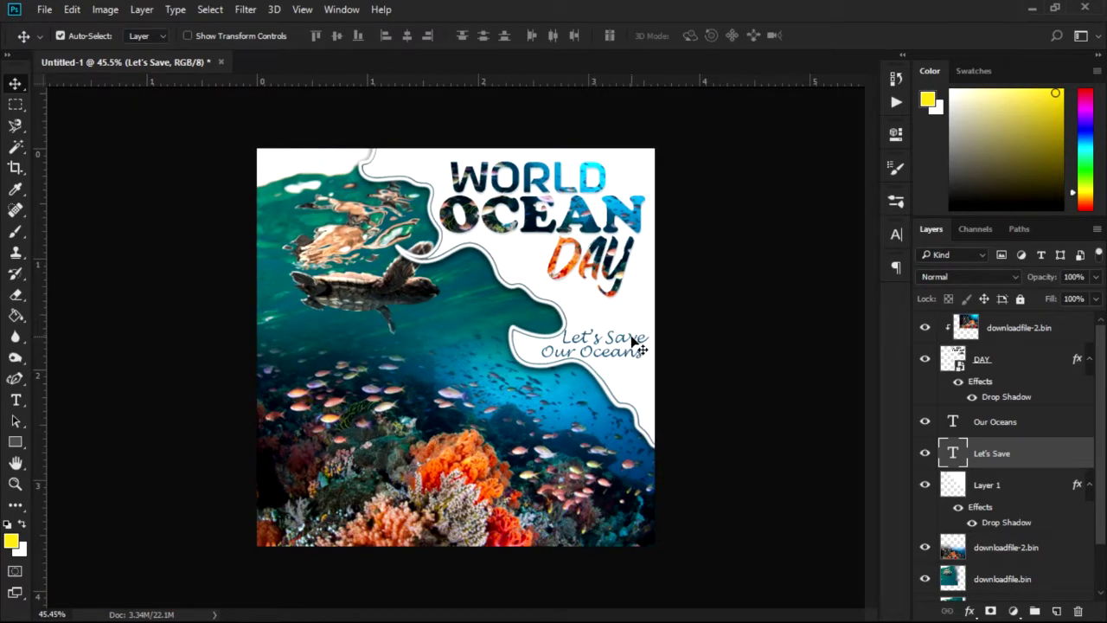
key(Delete)
Delete "Our Oceans" and type staggered year digit layers 2, 0 and 1 below DAY.
click(1039, 421)
key(Delete)
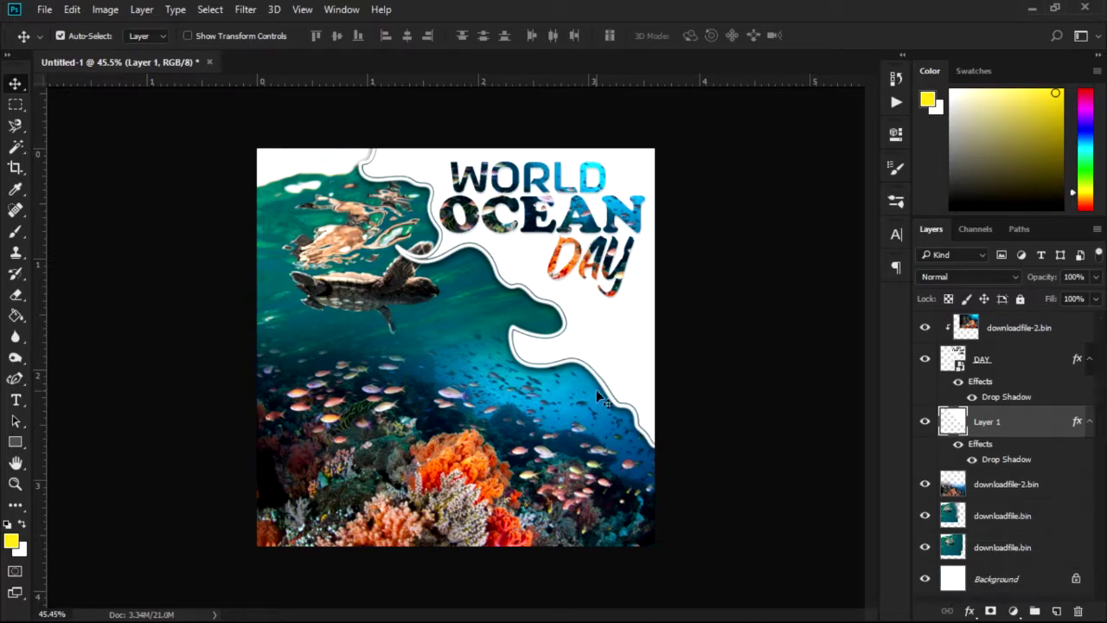
click(15, 400)
click(590, 333)
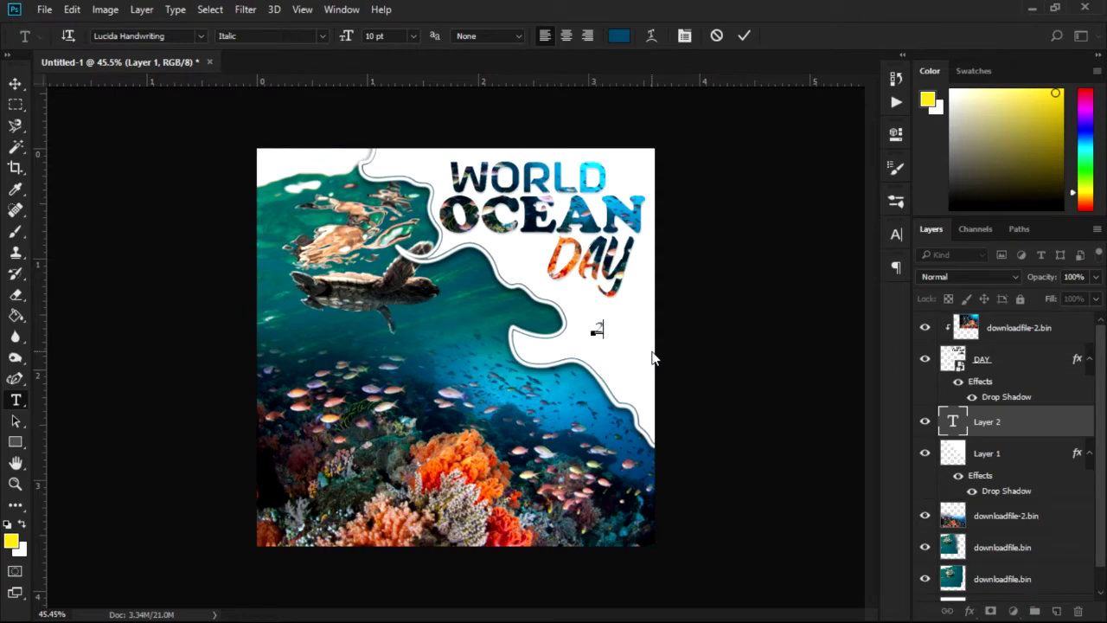
click(629, 388)
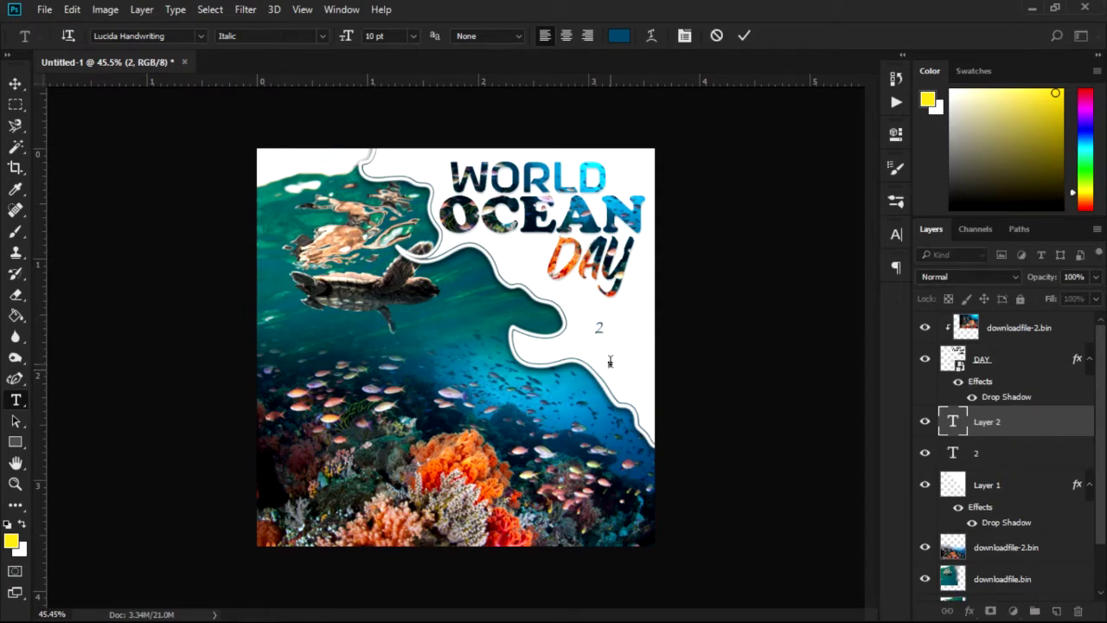
text(0)
click(571, 344)
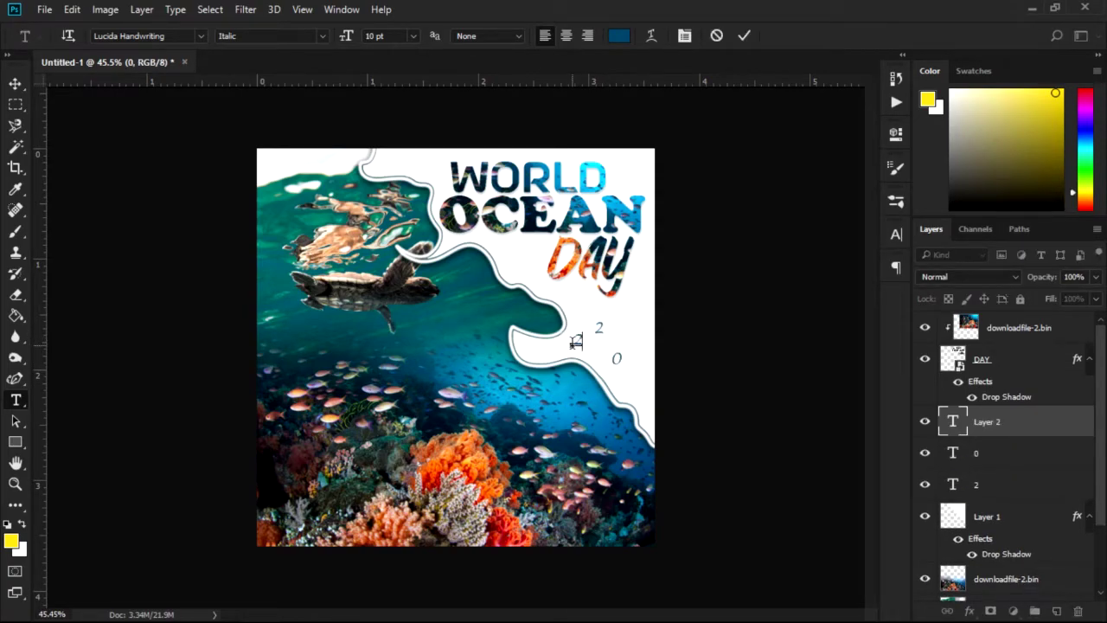
text(2)
click(15, 83)
drag(597, 338, 588, 328)
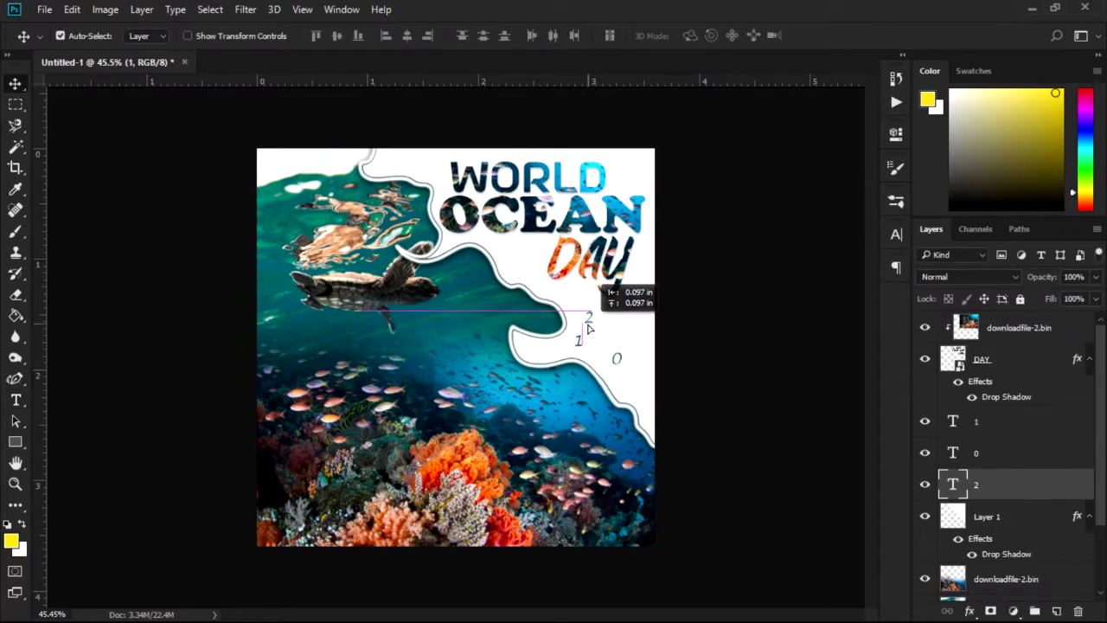
Scroll the font family list previewing typefaces on the 2, landing on Humnst777 Blk BT.
click(896, 234)
click(835, 251)
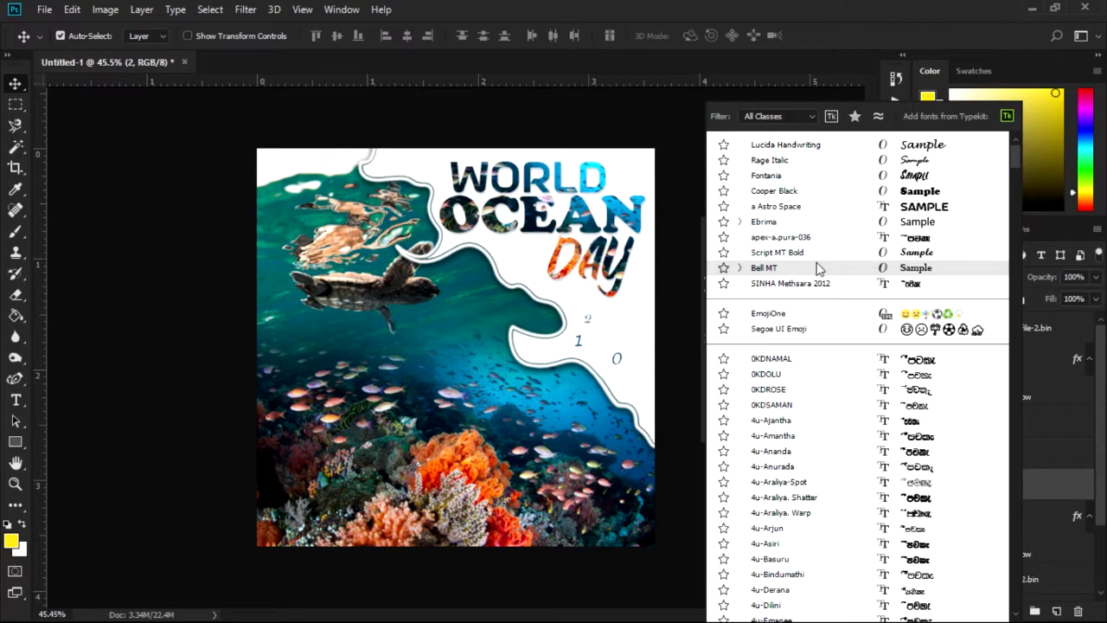
scroll(817, 269, down, 3)
scroll(817, 269, down, 10)
scroll(817, 269, down, 10)
scroll(817, 269, down, 10)
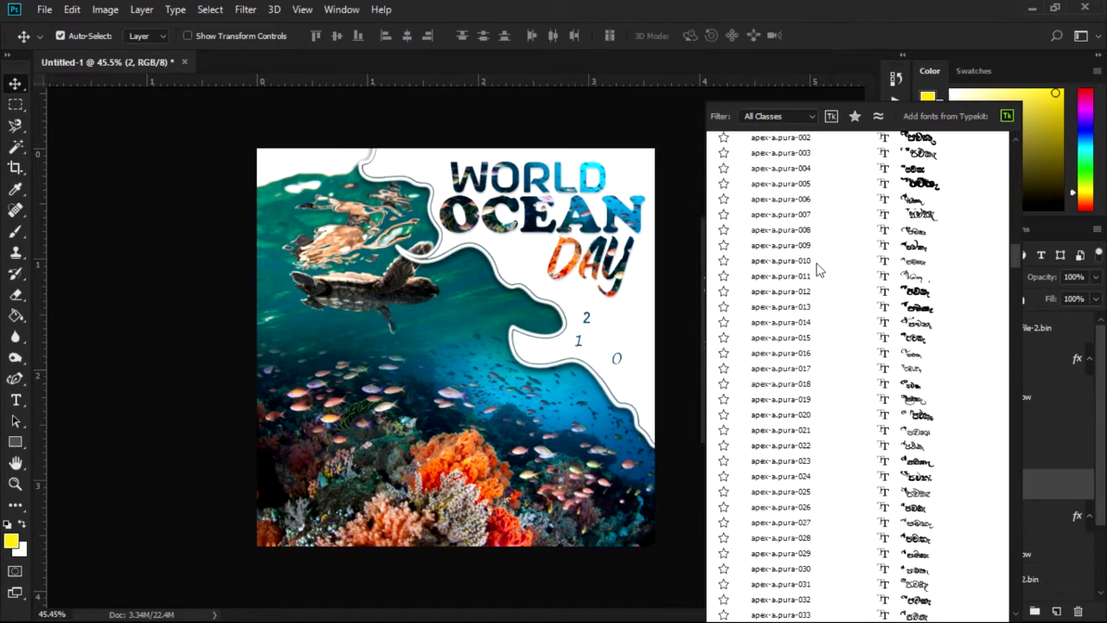
scroll(817, 269, down, 10)
scroll(817, 269, down, 3)
scroll(817, 269, down, 2)
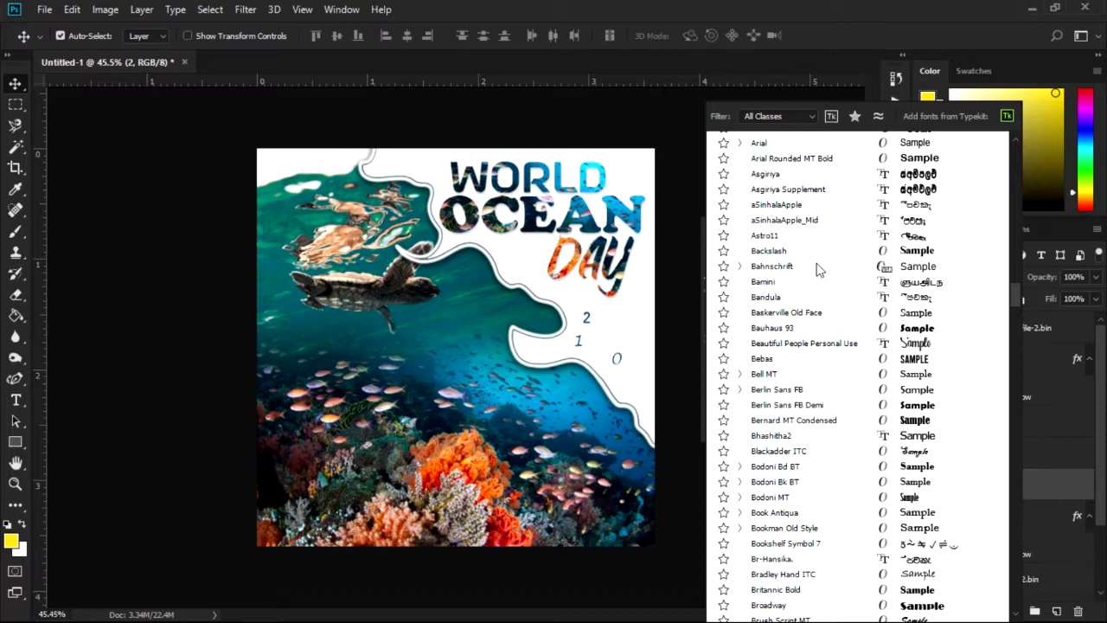
scroll(817, 269, down, 1)
scroll(817, 269, down, 3)
scroll(818, 269, down, 6)
scroll(818, 269, down, 6)
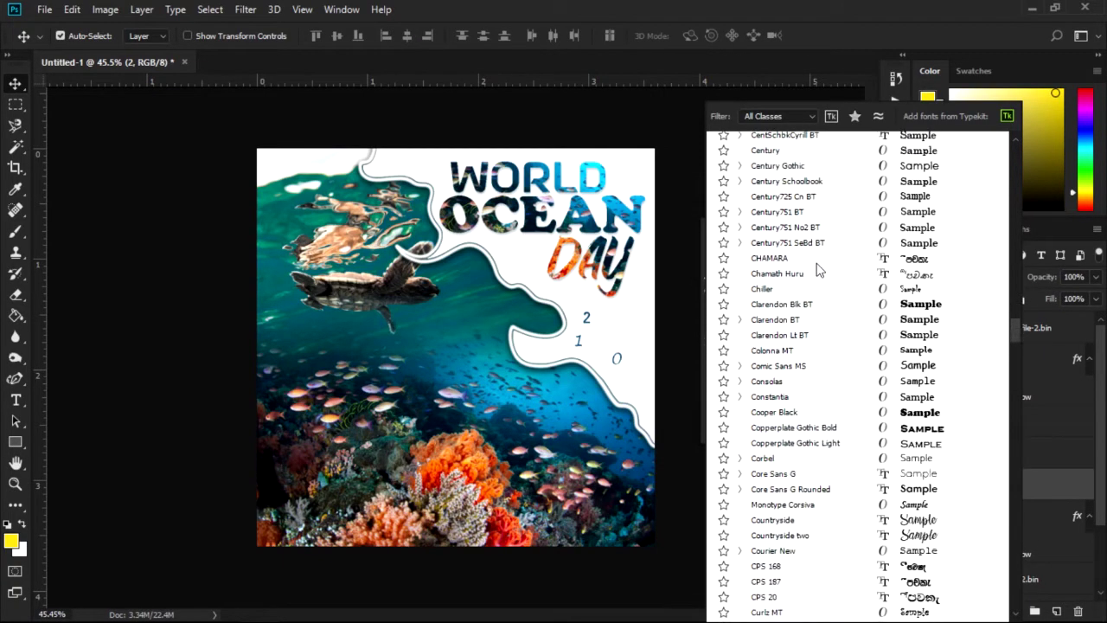
scroll(818, 269, down, 8)
scroll(817, 269, down, 9)
scroll(817, 269, down, 7)
scroll(817, 269, down, 3)
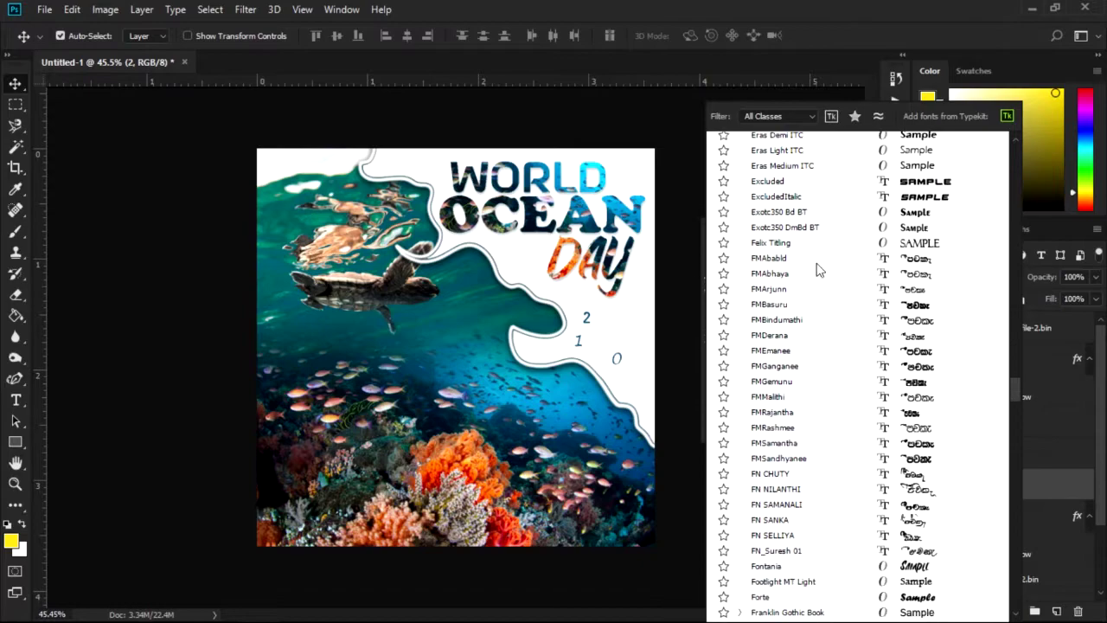
scroll(817, 269, up, 5)
scroll(905, 210, down, 20)
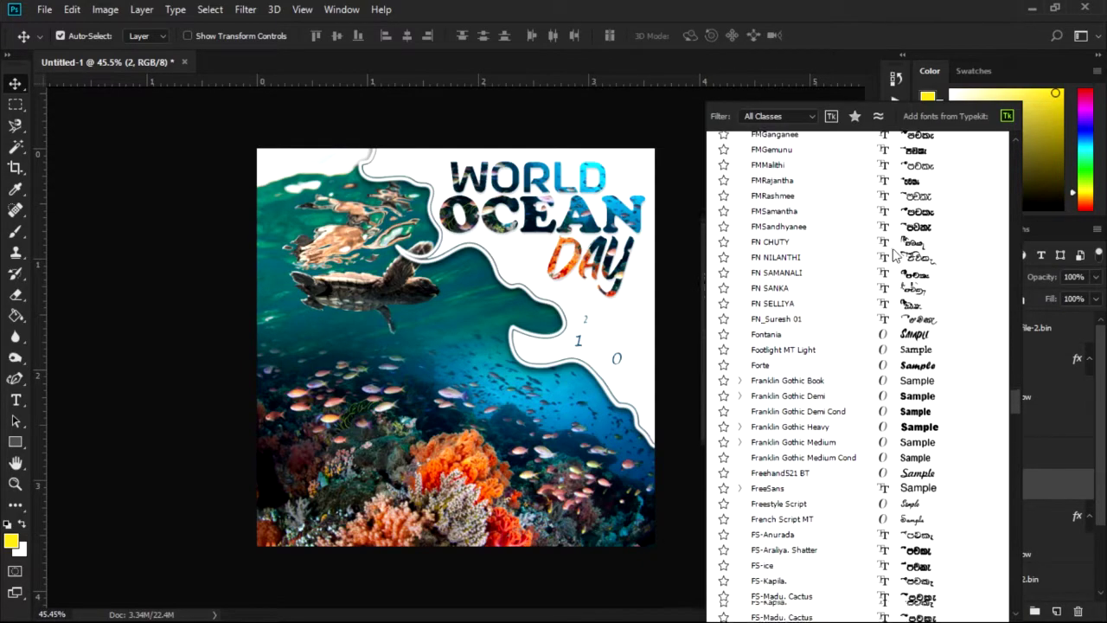
scroll(910, 234, down, 2)
scroll(915, 260, down, 2)
scroll(918, 271, down, 11)
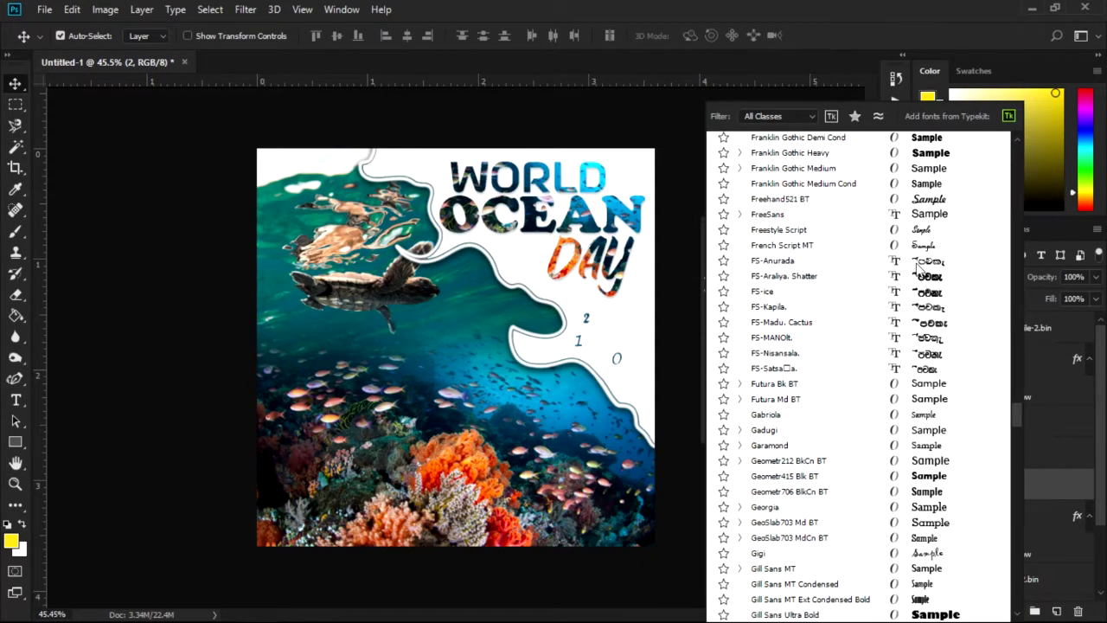
scroll(930, 275, down, 12)
scroll(934, 279, down, 9)
scroll(937, 279, down, 4)
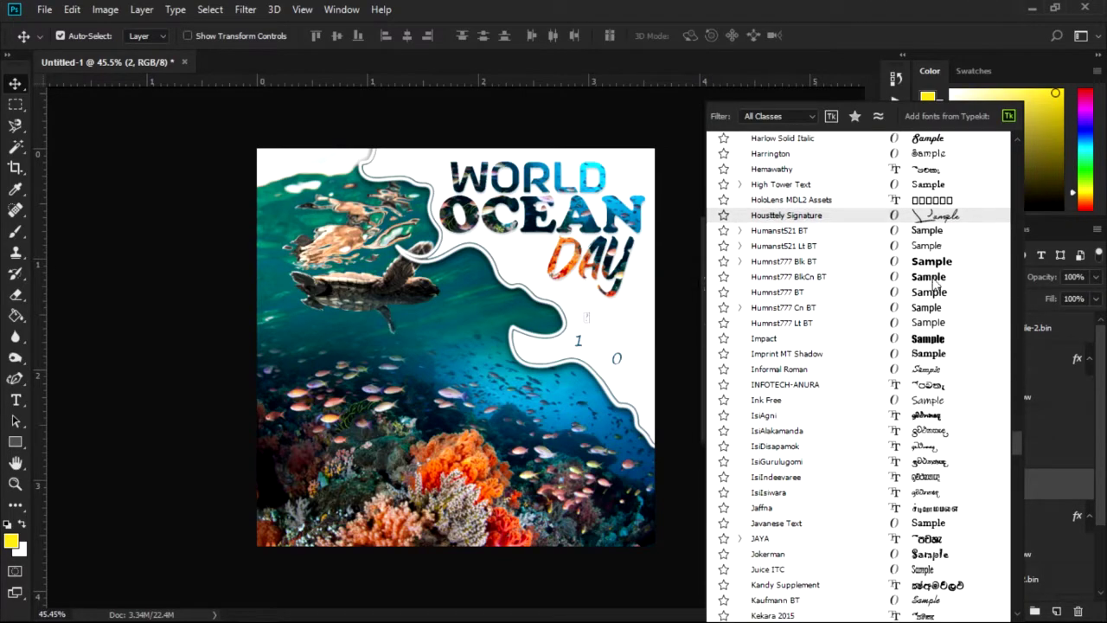
scroll(939, 256, down, 3)
Give the digit 2 Humnst777 Blk BT and enlarge it with free transform.
click(935, 223)
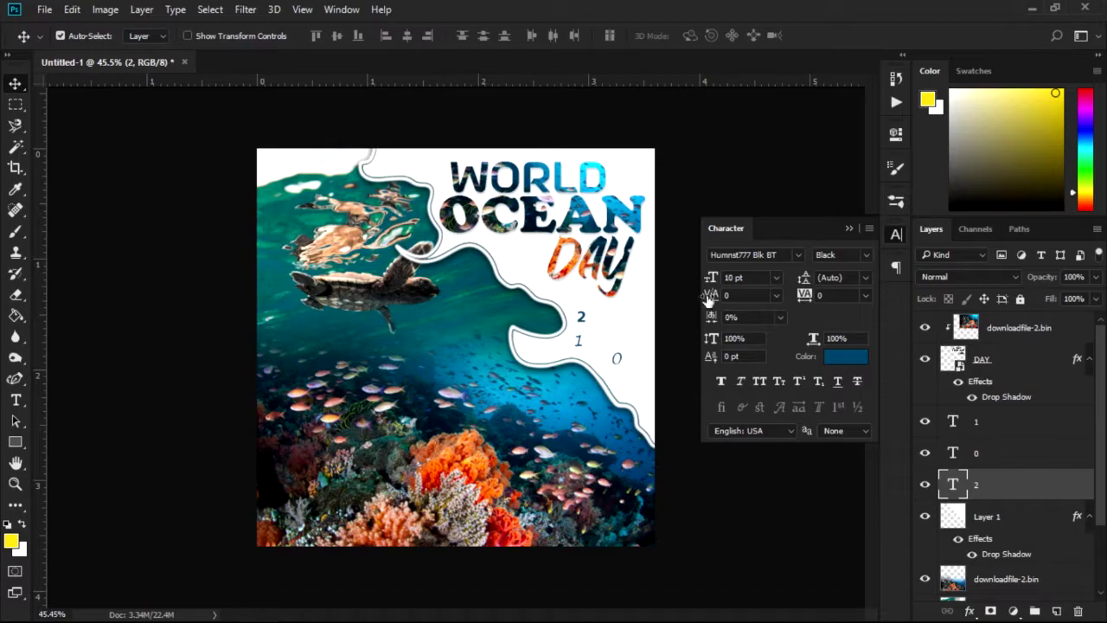
click(847, 229)
key(ctrl+t)
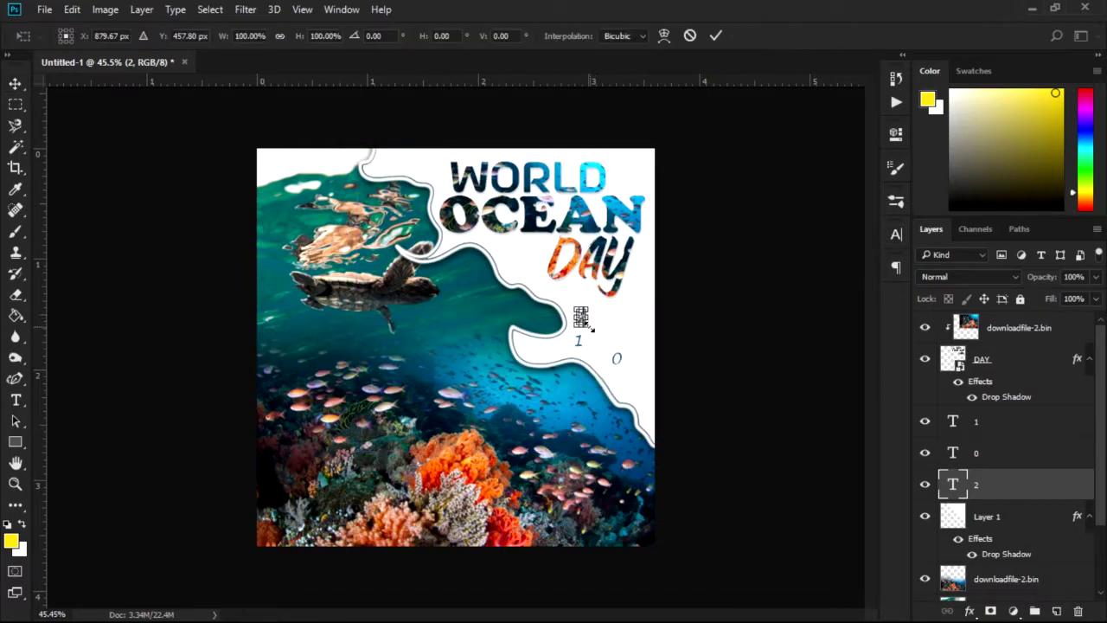
mouse_move(587, 324)
mouse_down()
mouse_move(604, 344)
mouse_move(588, 355)
mouse_move(615, 343)
mouse_up()
key(Return)
Set the digit 0 to Humnst777 Blk BT at 33.93 pt.
click(896, 234)
click(797, 255)
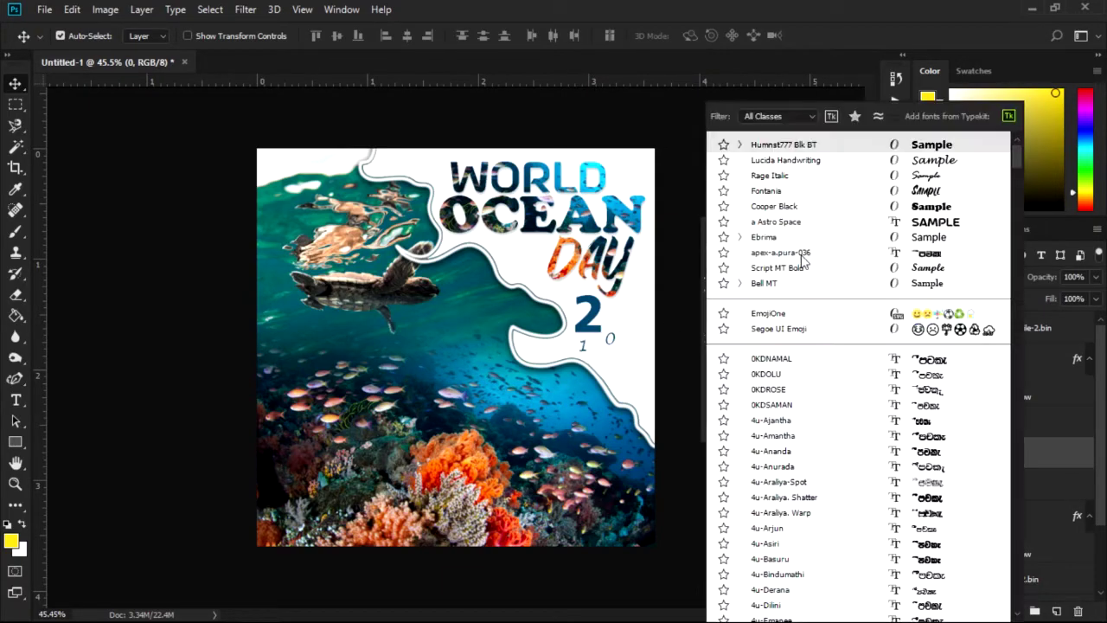
key(Escape)
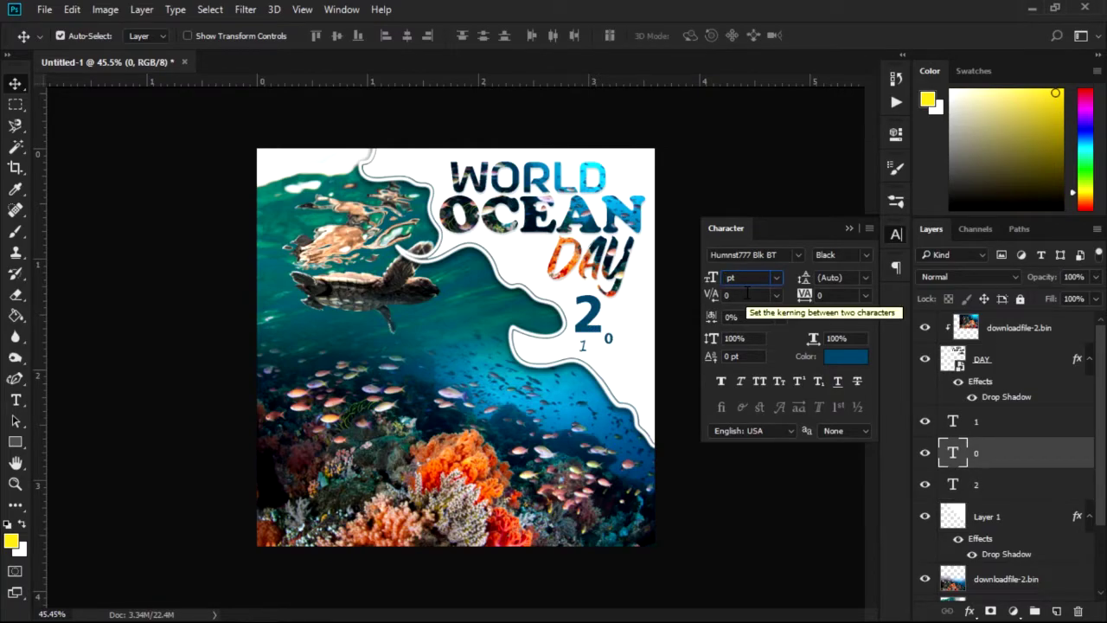
text(33.93)
key(Return)
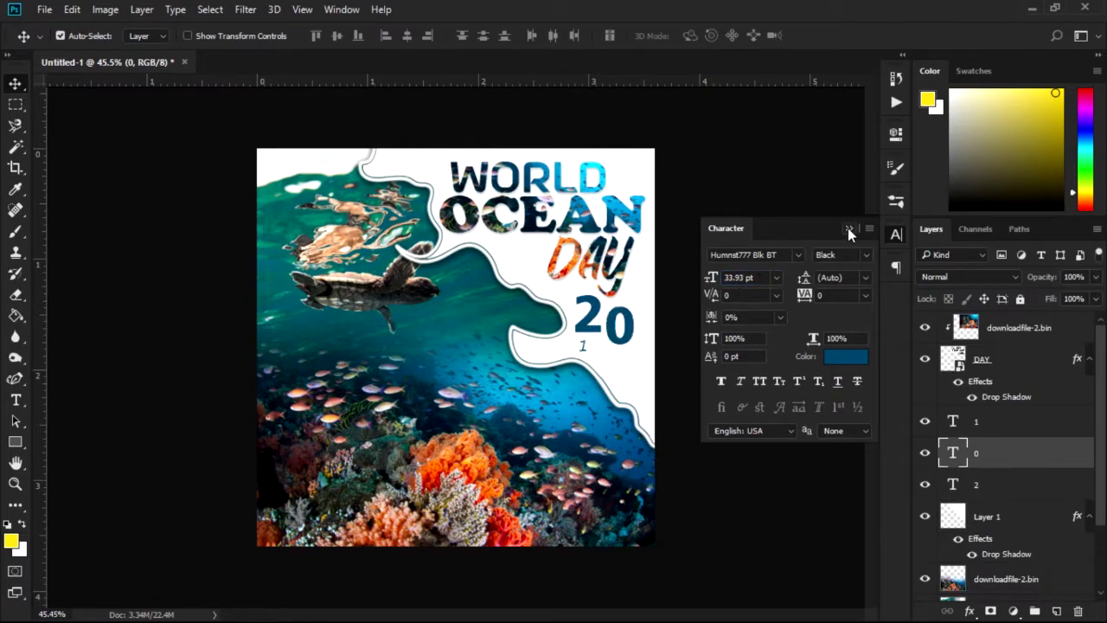
Set the digit 1 to bold Humnst777 Blk BT at 33.93 pt.
click(584, 348)
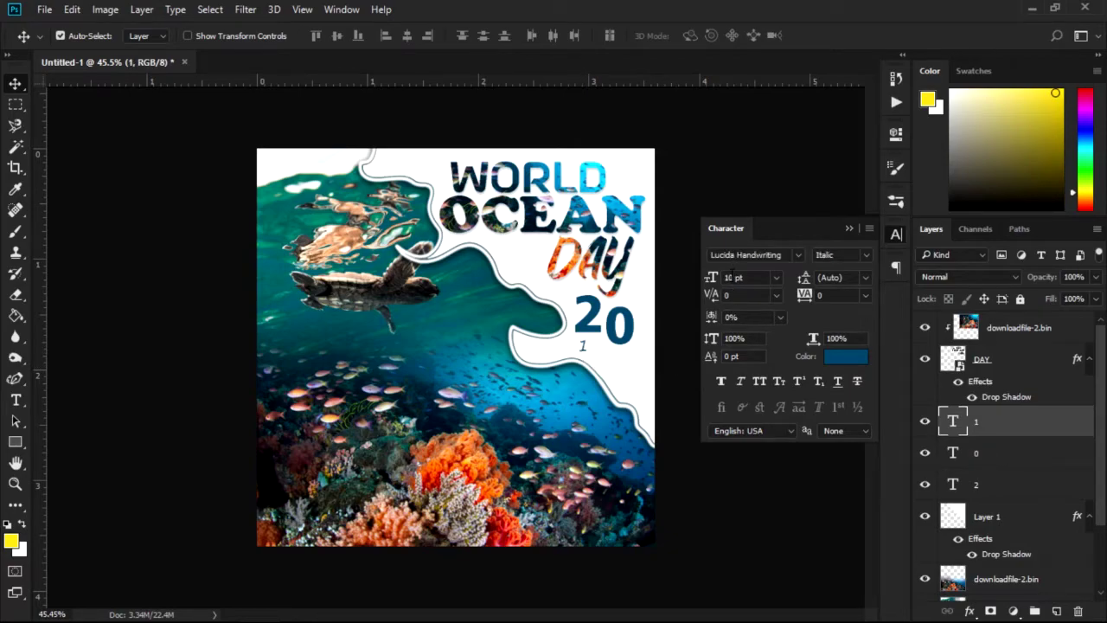
text(33.93)
key(Return)
click(795, 252)
click(791, 151)
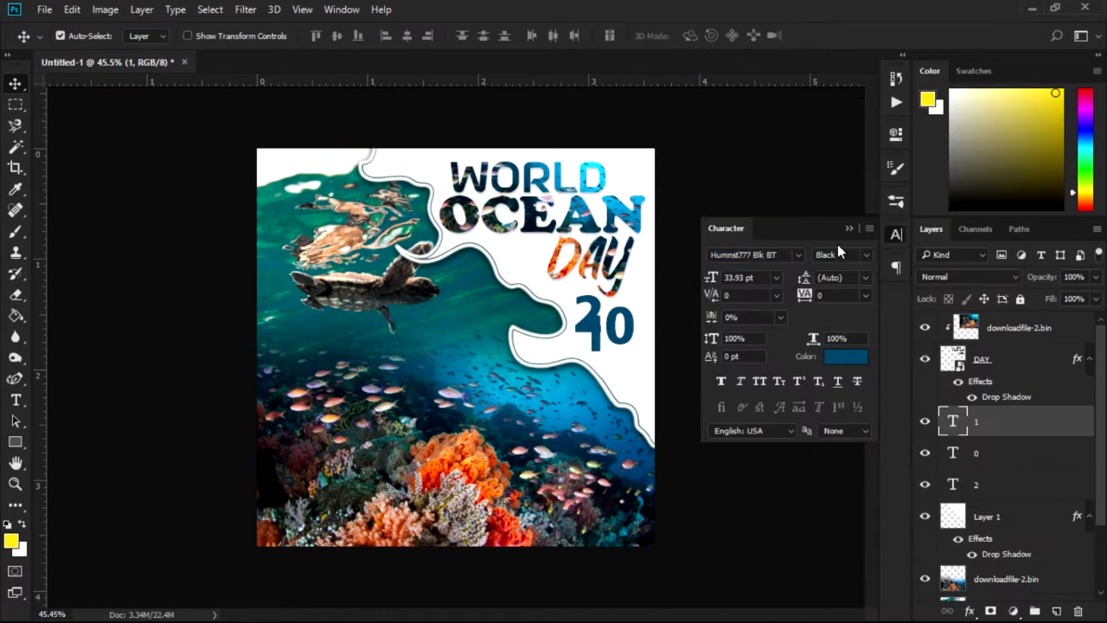
click(850, 228)
Move the 1 below the 20 beside the wave and align the 2 and 0.
mouse_move(595, 351)
mouse_down()
mouse_move(605, 387)
mouse_move(639, 405)
mouse_up()
mouse_move(612, 339)
mouse_down()
mouse_move(595, 340)
mouse_move(621, 382)
mouse_up()
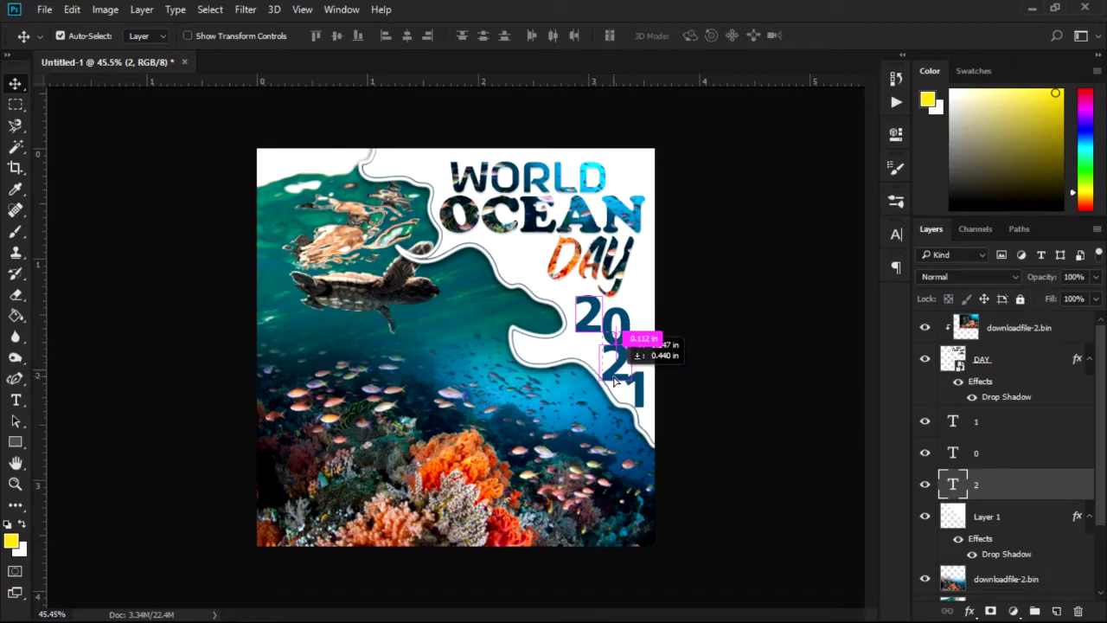
click(595, 339)
key(Up)
key(Up)
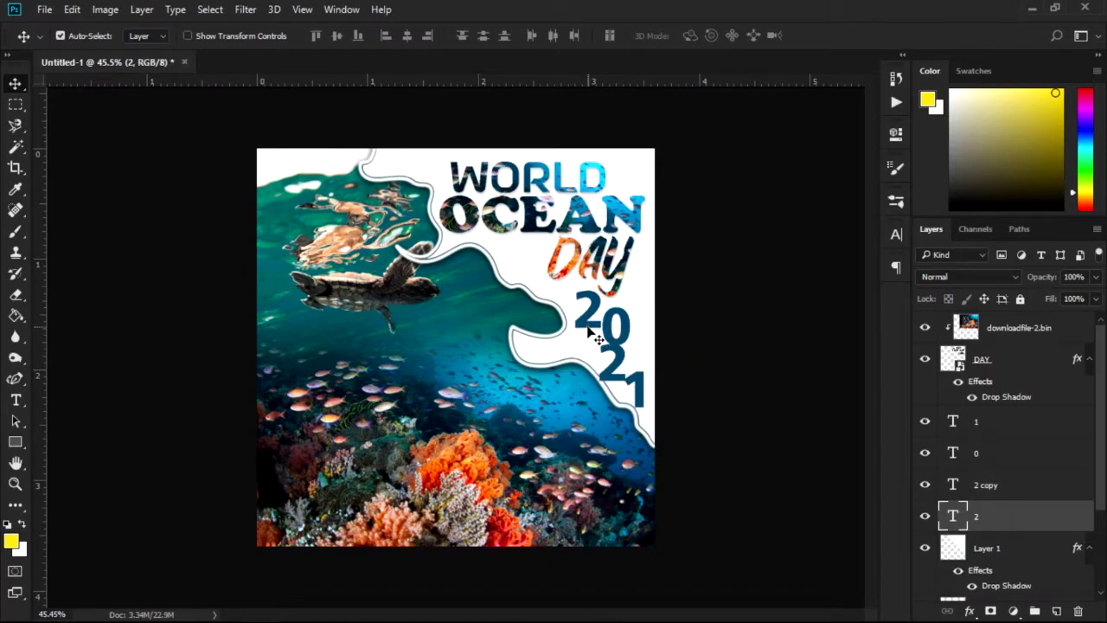
key(Left)
key(Left)
drag(612, 331, 612, 322)
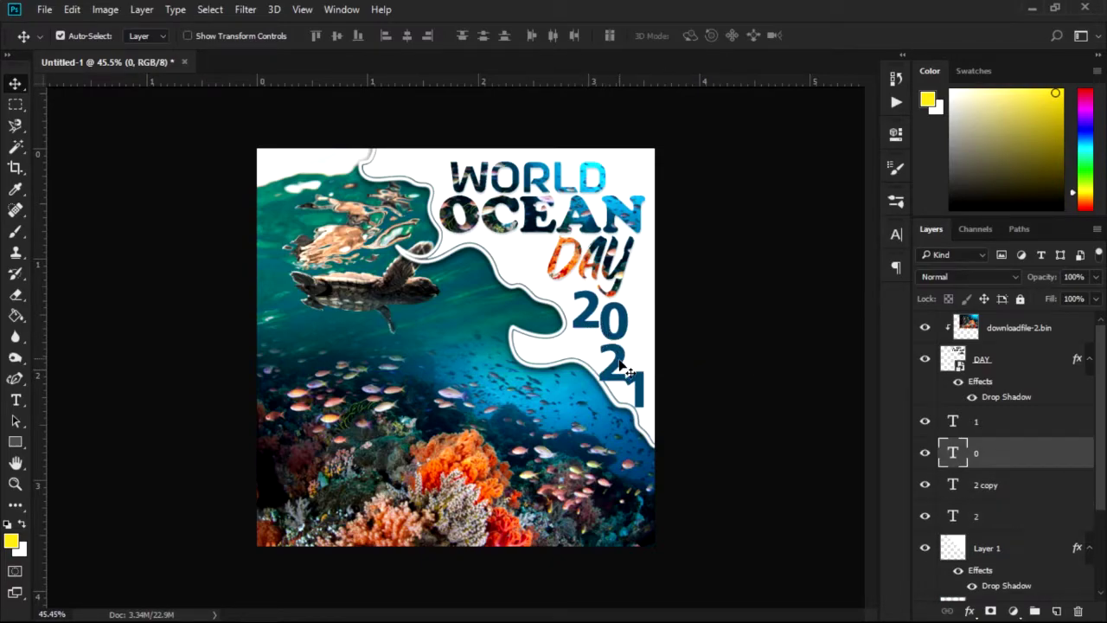
Fine-tune the 1 and both 2s into a neat 20-over-21 stack.
click(626, 364)
click(642, 386)
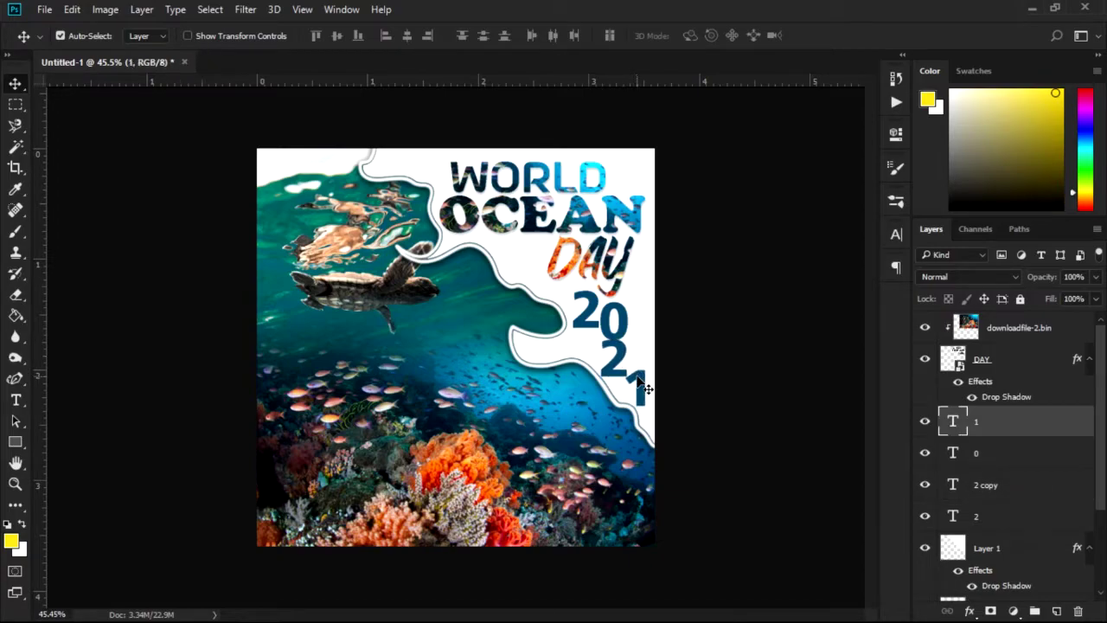
drag(644, 388, 644, 378)
click(622, 378)
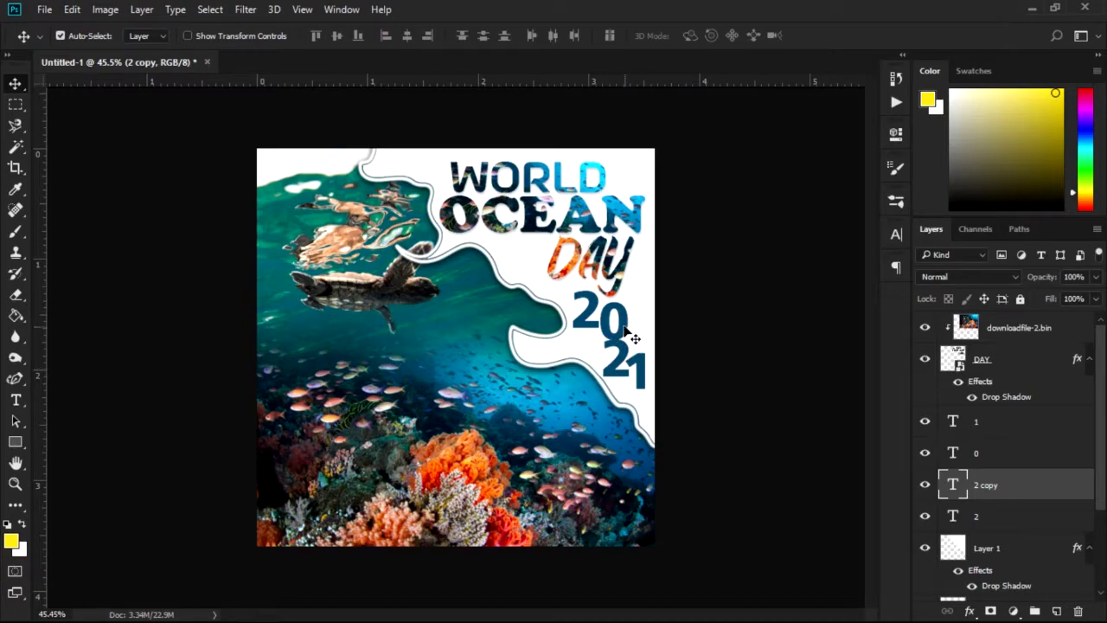
drag(583, 332, 580, 331)
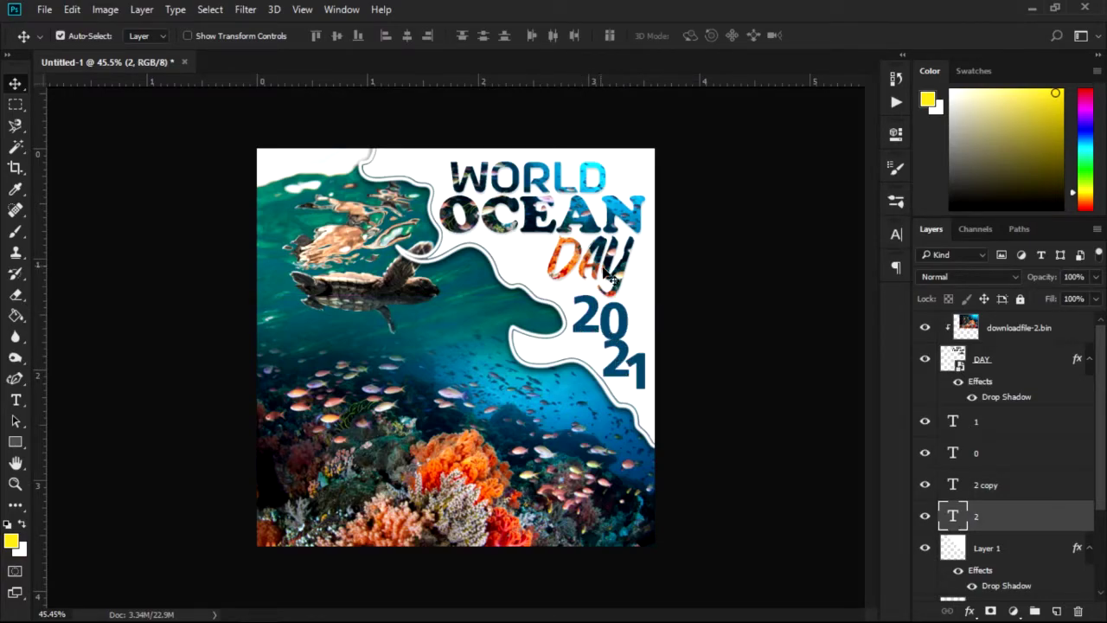
Convert the four digit layers into a single smart object.
shift+click(1006, 426)
right_click(1005, 426)
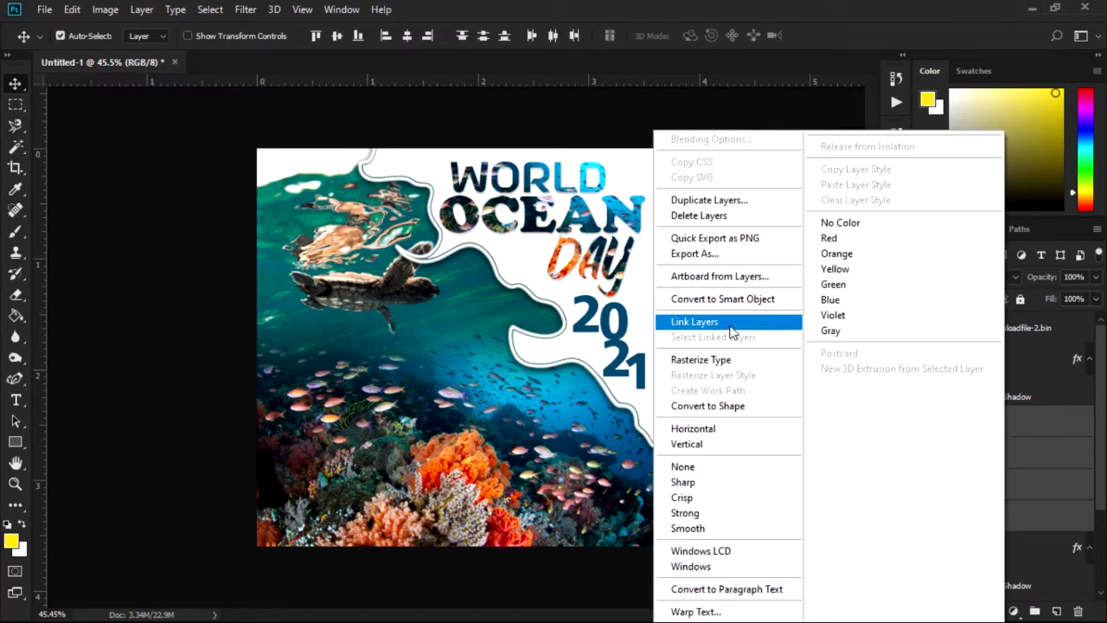
click(718, 299)
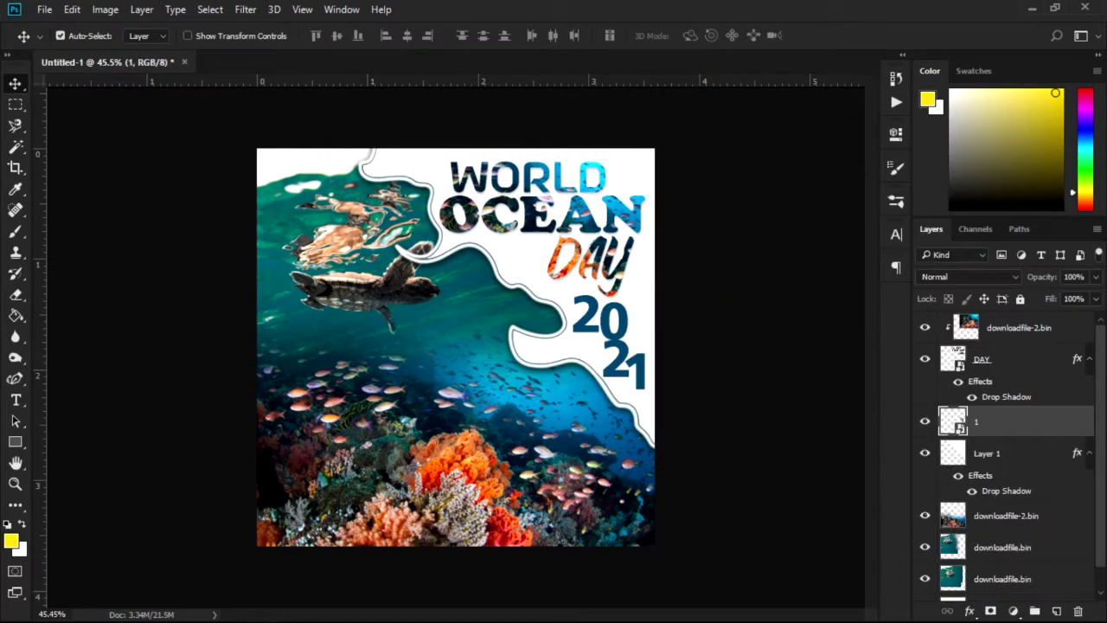
Place the turtle photo, clip it into the 2021 digits, and adjust its position.
drag(589, 399, 605, 363)
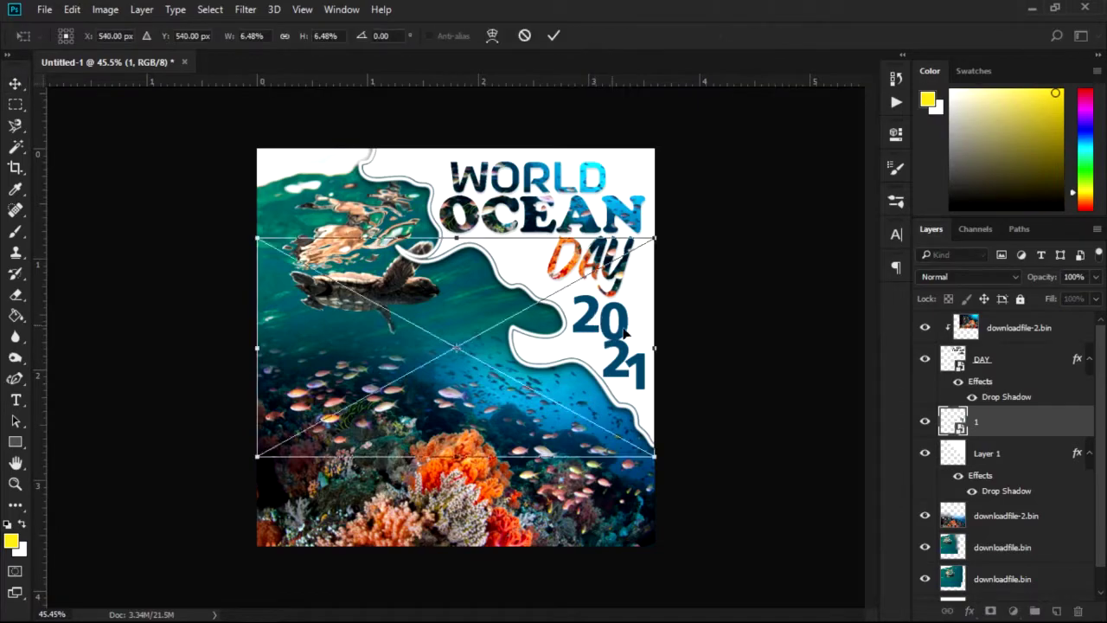
key(Return)
alt+click(1020, 435)
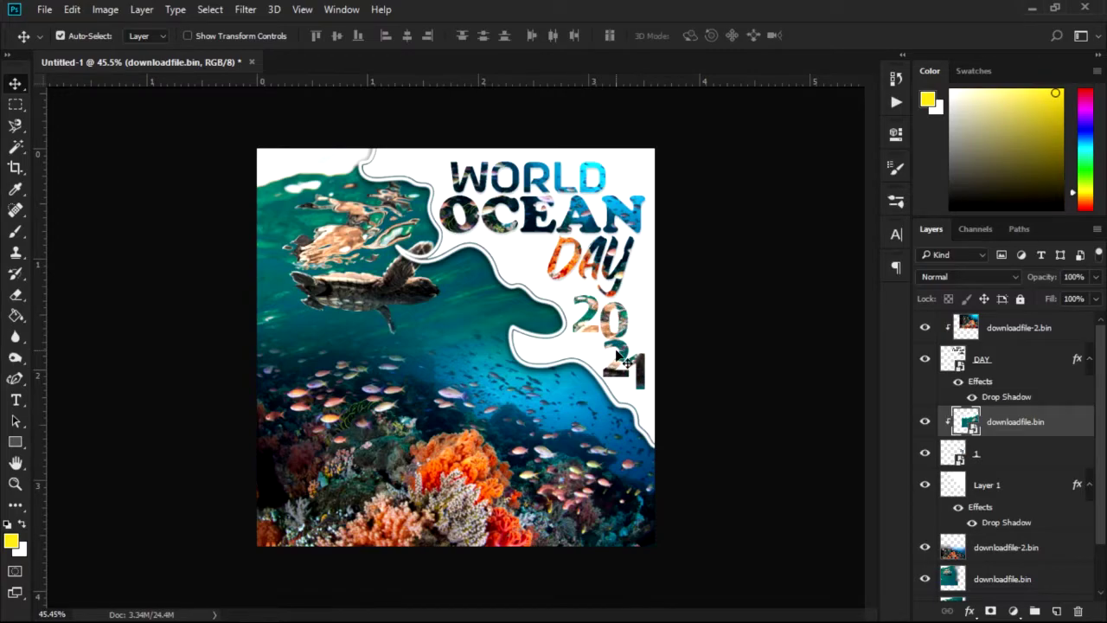
drag(615, 354, 617, 358)
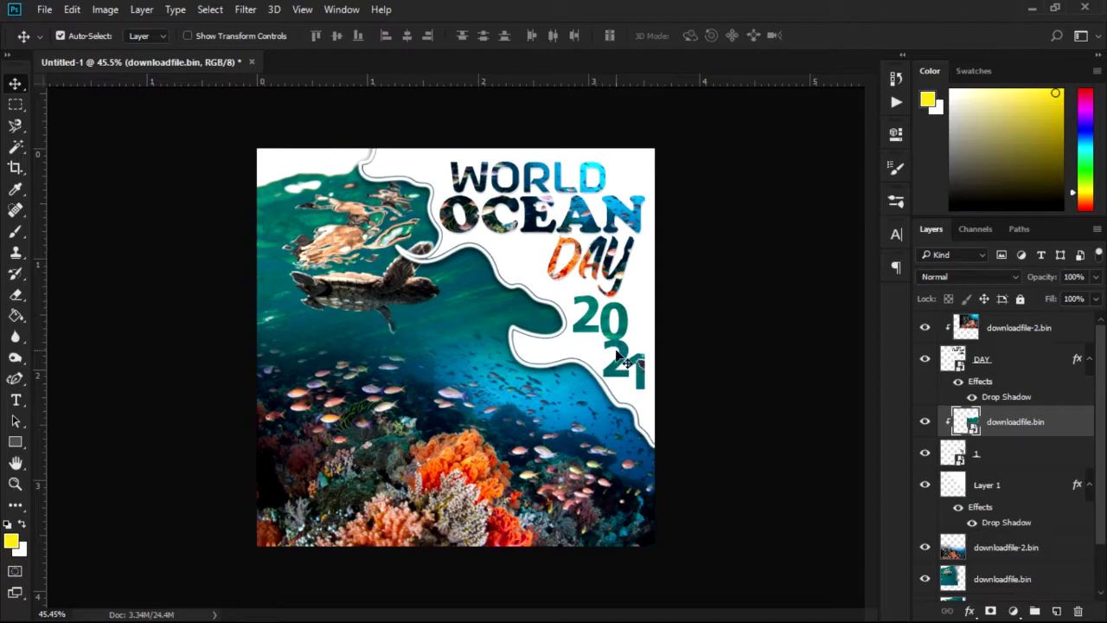
click(742, 355)
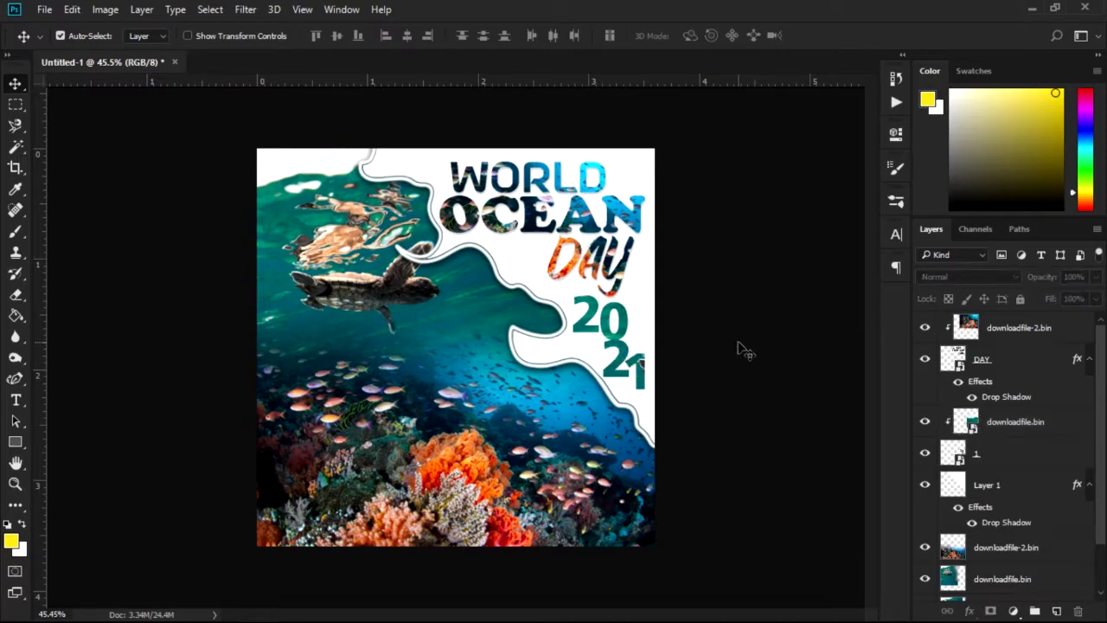
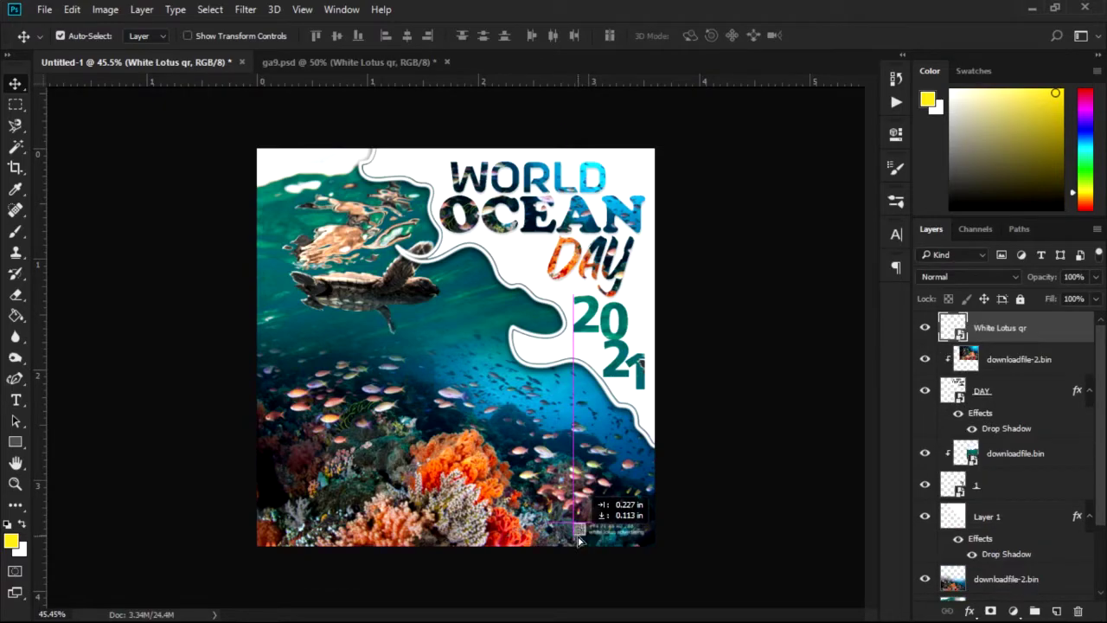
Place the White Lotus QR code from ga9.psd, rotate it -90°, and nudge it to the left edge.
mouse_move(562, 528)
mouse_down()
mouse_move(581, 541)
mouse_move(276, 428)
mouse_move(346, 423)
mouse_up()
key(ctrl+t)
key(Return)
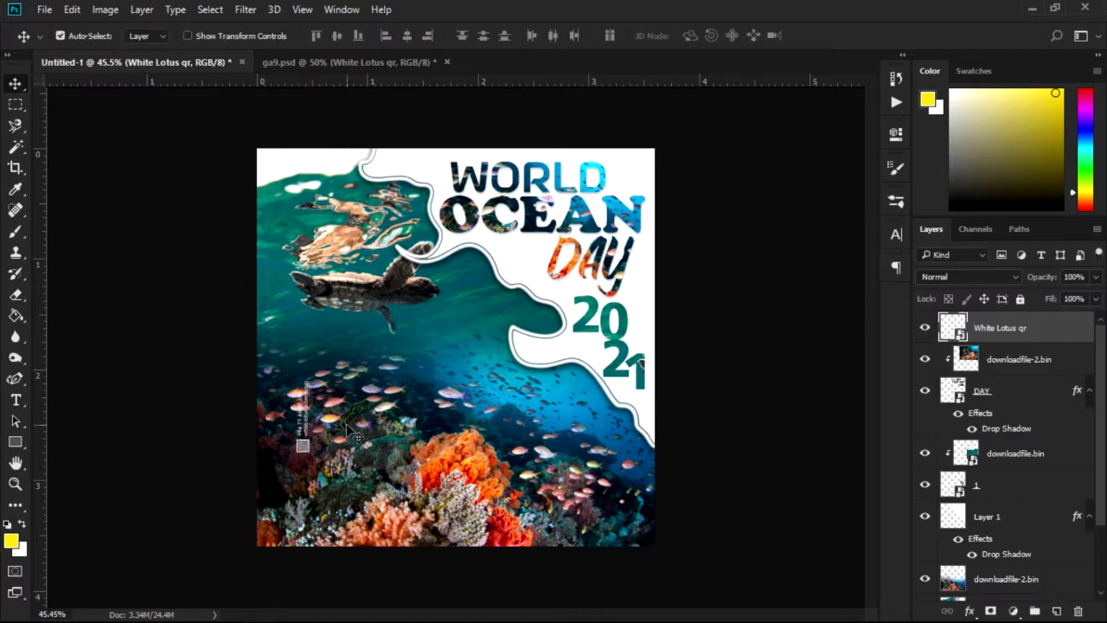
key(shift+Up)
key(shift+Up)
key(shift+Up)
key(shift+Up)
key(shift+Up)
key(shift+Up)
key(shift+Up)
key(shift+Up)
key(shift+Up)
key(shift+Left)
key(shift+Left)
key(shift+Left)
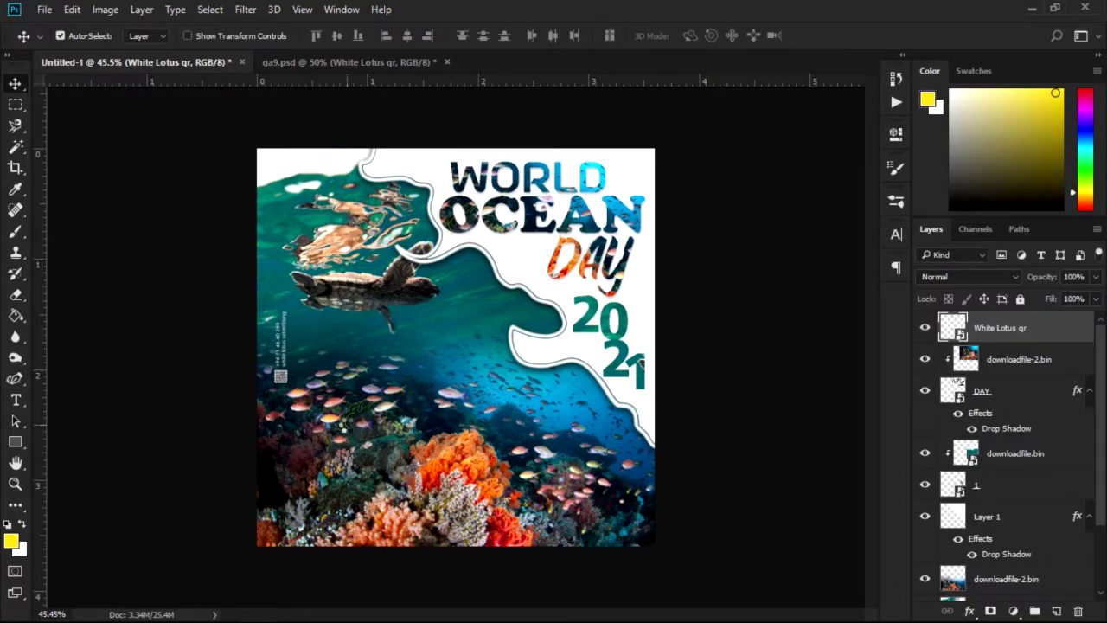
key(shift+Left)
key(shift+Left)
key(shift+Left)
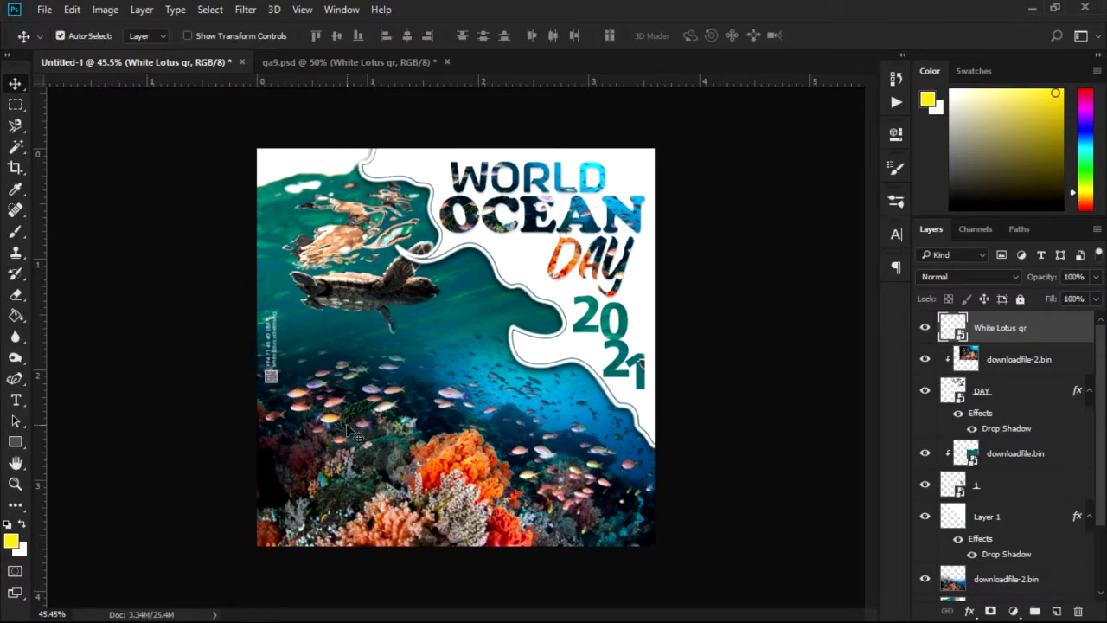
key(shift+Down)
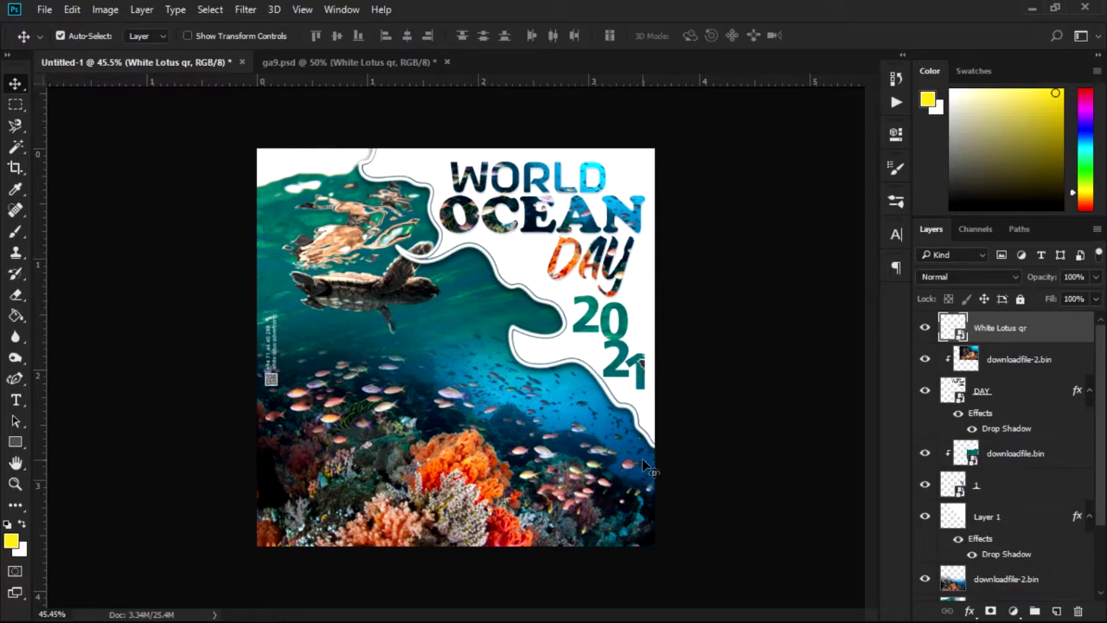
scroll(562, 303, up, 2)
scroll(562, 303, up, 1)
scroll(562, 303, down, 1)
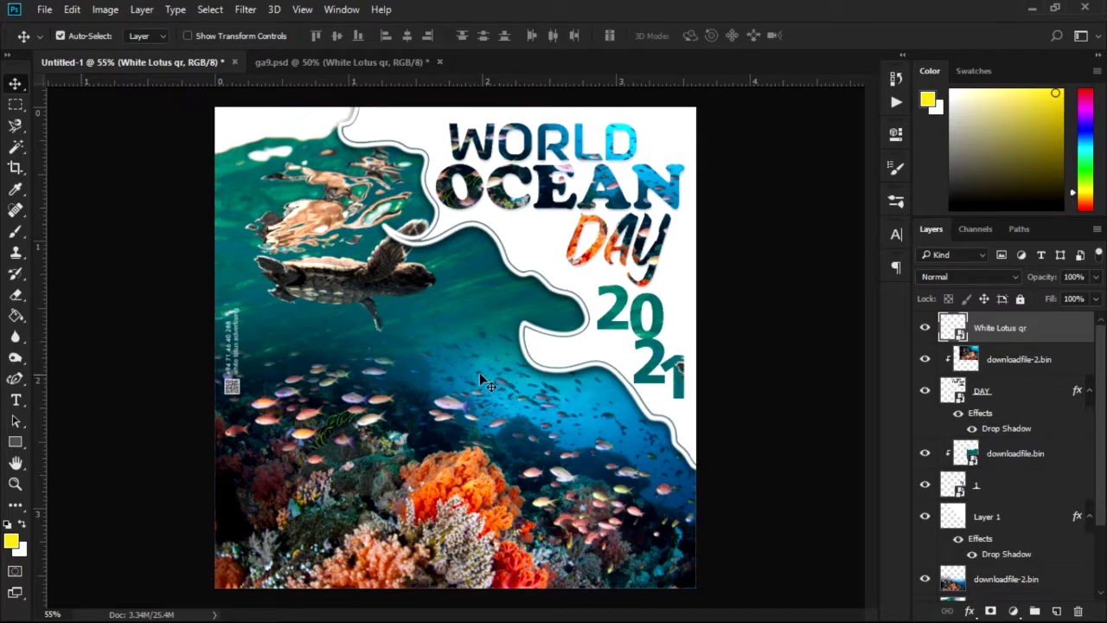
Replace the DAY layer with WORLD text, rotated vertical, enlarged and moved beside the wave edge.
click(1021, 407)
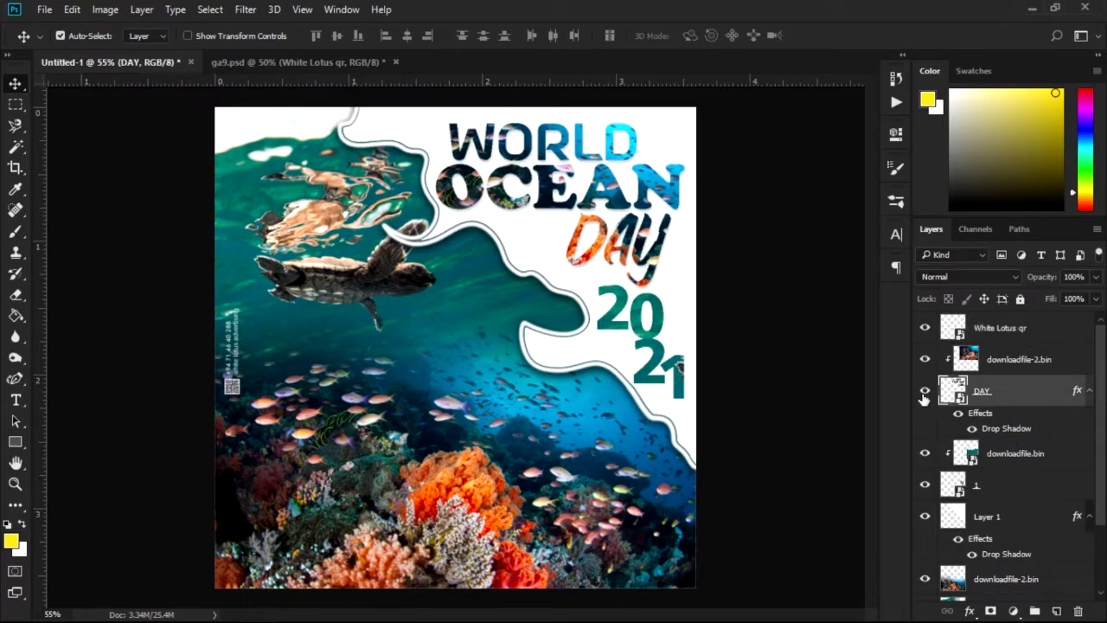
key(Delete)
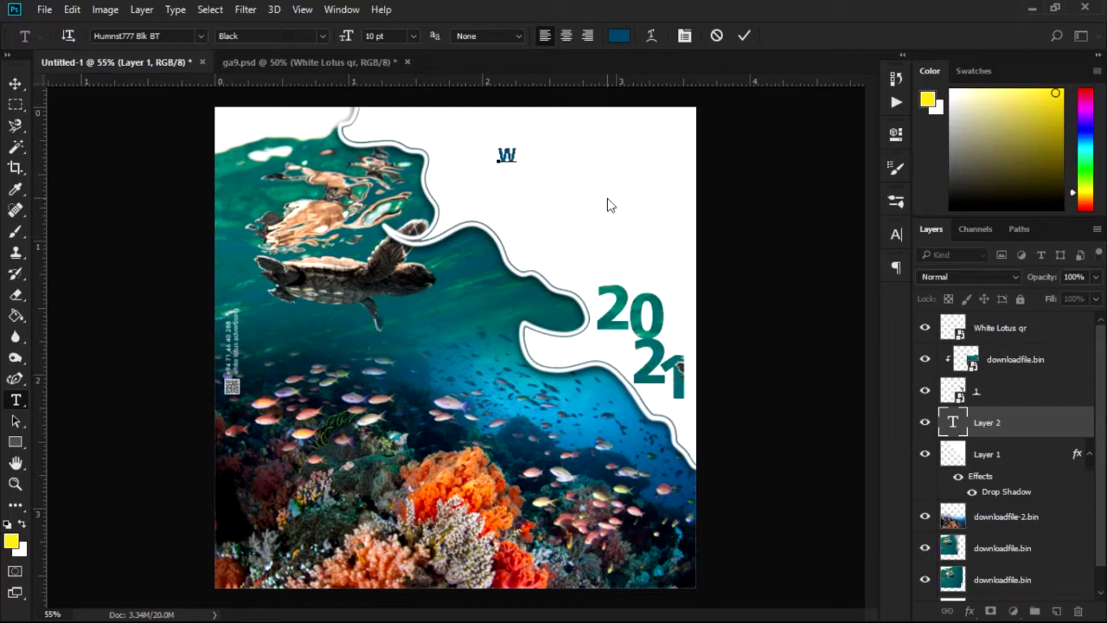
text(ORLD)
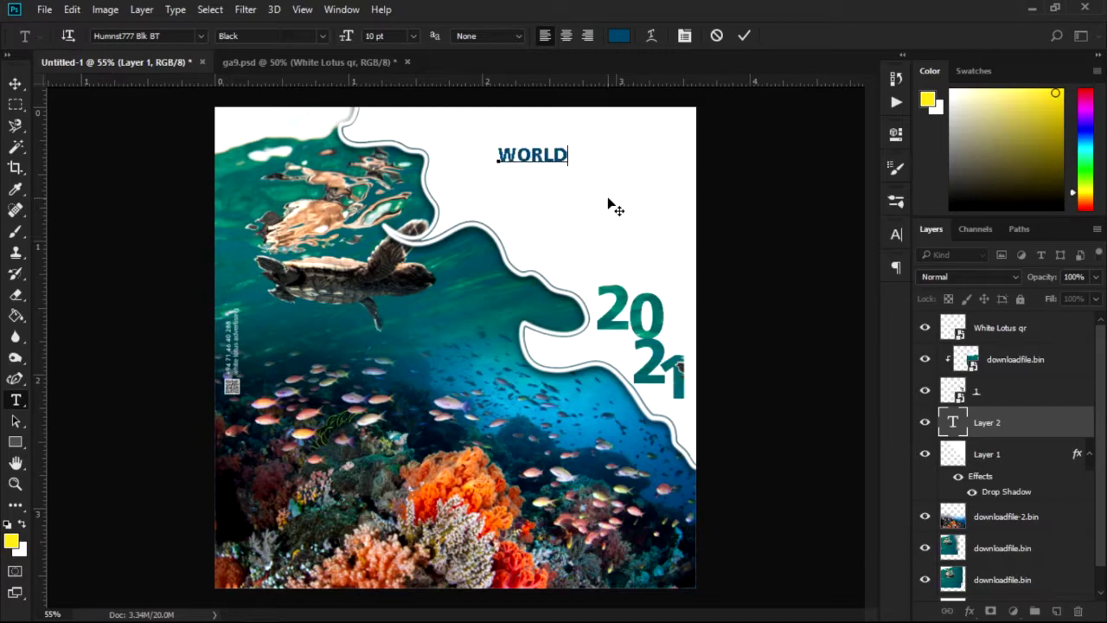
key(ctrl+Return)
key(v)
mouse_move(563, 168)
mouse_down()
mouse_move(532, 166)
mouse_move(529, 116)
mouse_up()
key(ctrl+t)
key(Return)
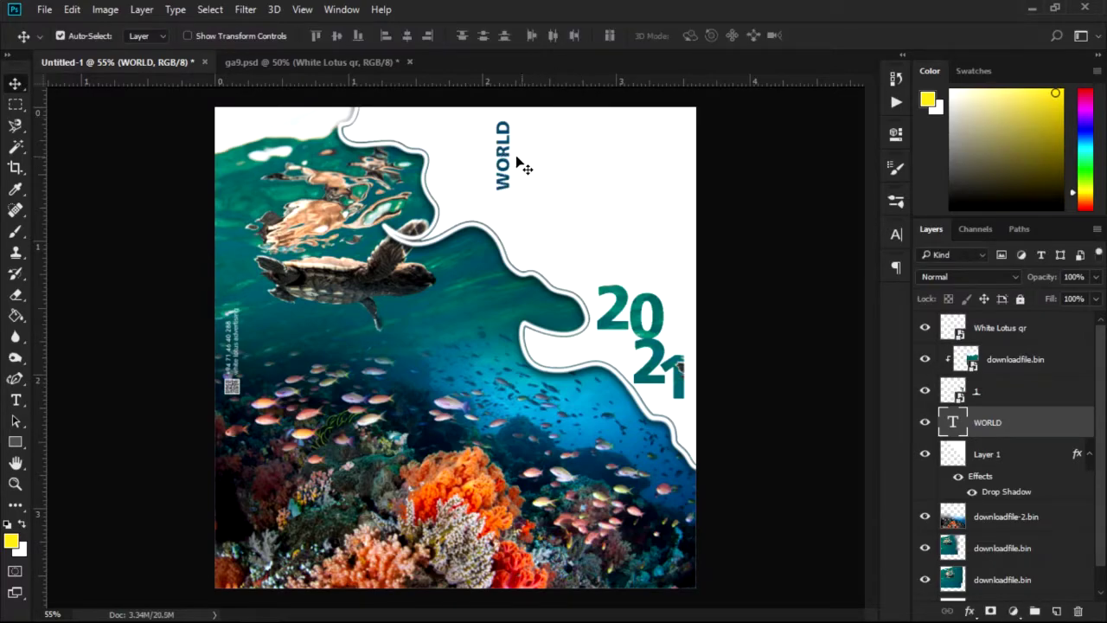
mouse_move(519, 164)
mouse_down()
mouse_move(476, 166)
mouse_move(493, 210)
mouse_up()
key(ctrl+t)
key(Return)
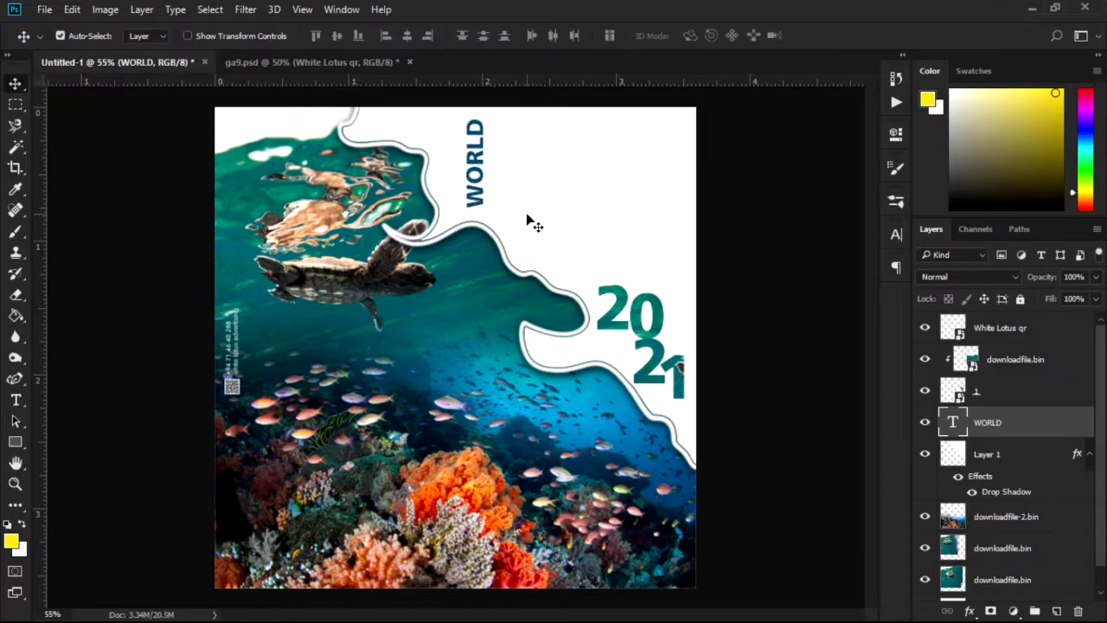
Set the WORLD text in Ebrima Regular.
click(896, 235)
click(793, 253)
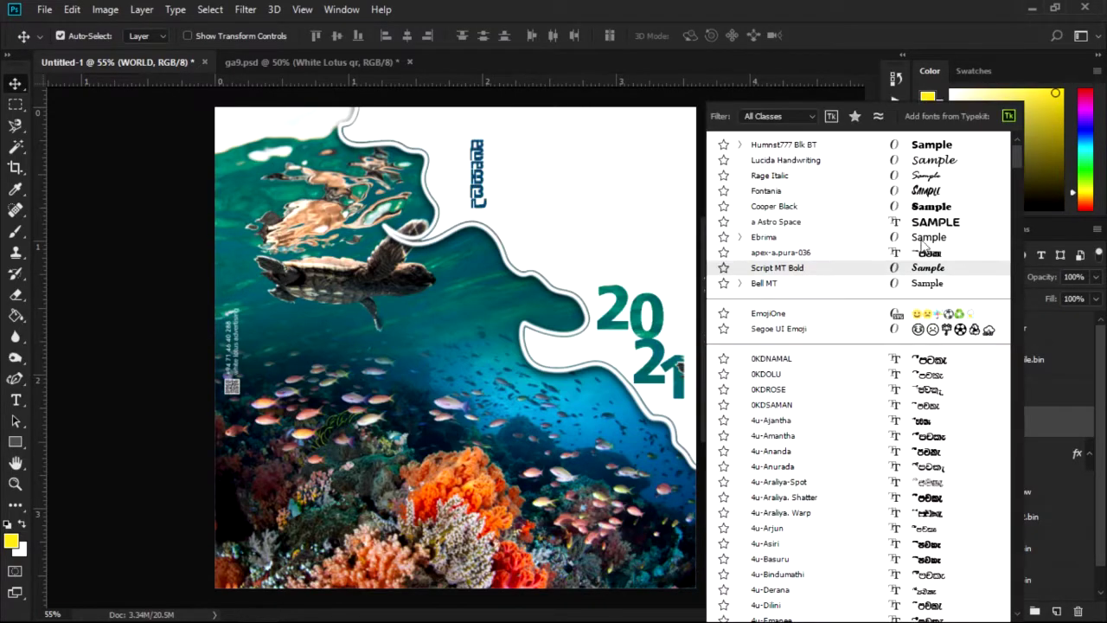
click(804, 237)
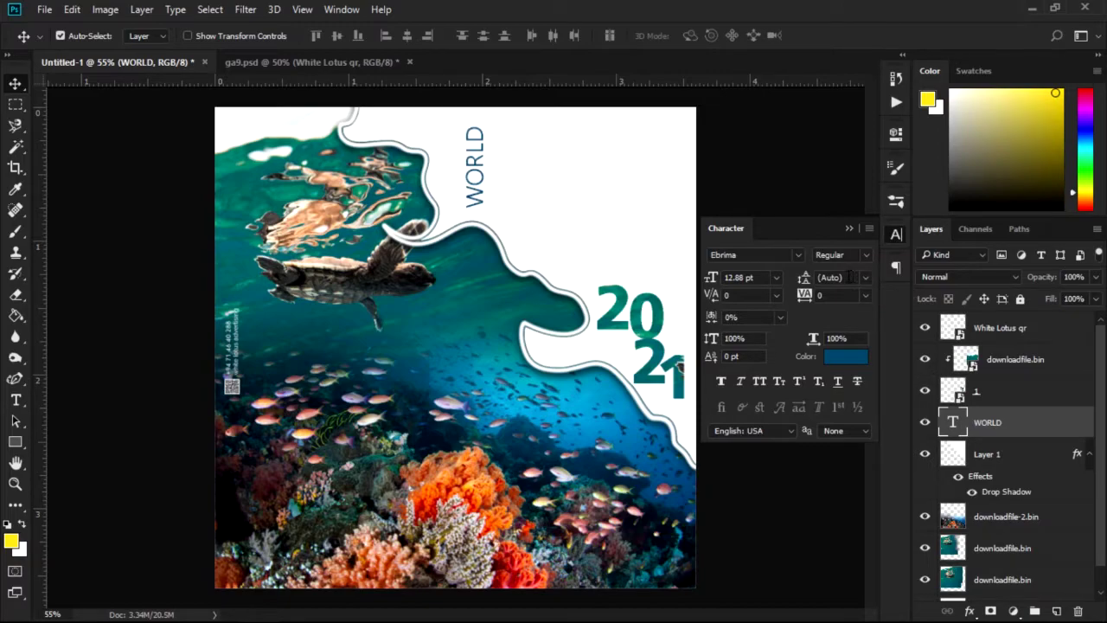
click(838, 254)
click(826, 276)
Duplicate WORLD and rotate the copy horizontal beside the vertical text's top.
alt+drag(471, 203, 498, 201)
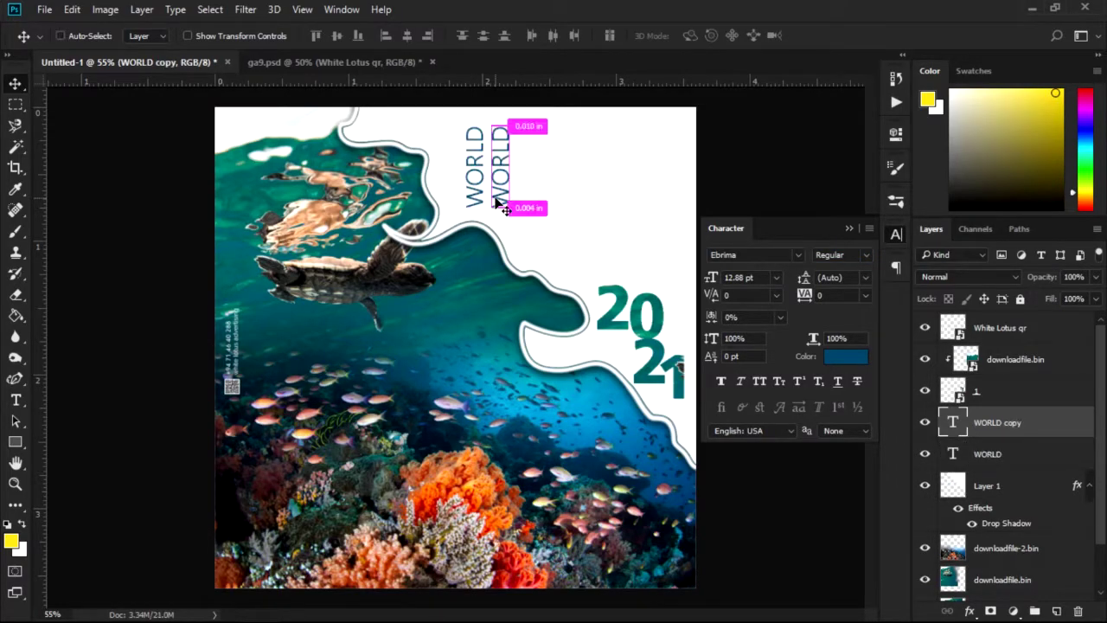
key(ctrl+t)
mouse_move(535, 150)
mouse_down()
mouse_move(517, 199)
mouse_move(564, 149)
mouse_up()
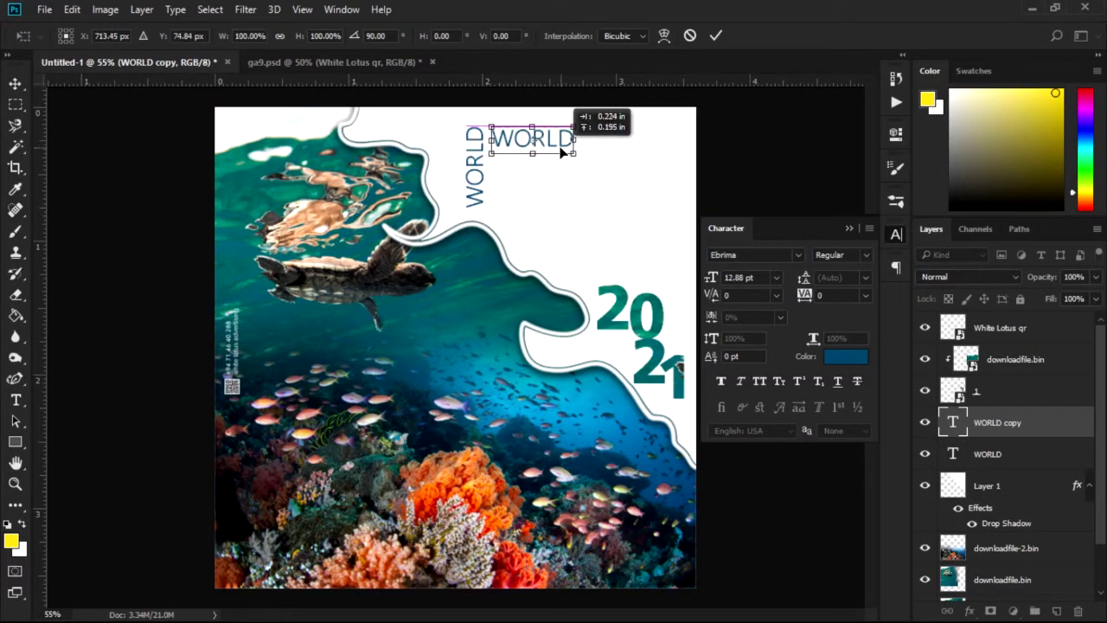
key(Return)
Retype the horizontal WORLD copy as OCEANS.
key(t)
drag(484, 138, 601, 143)
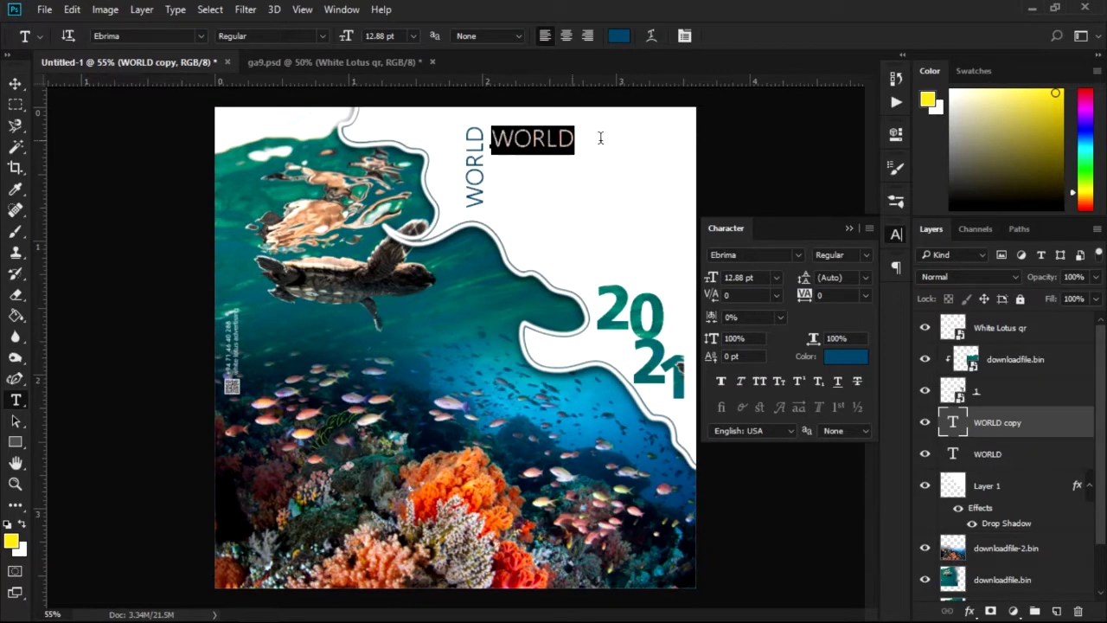
text(OCE)
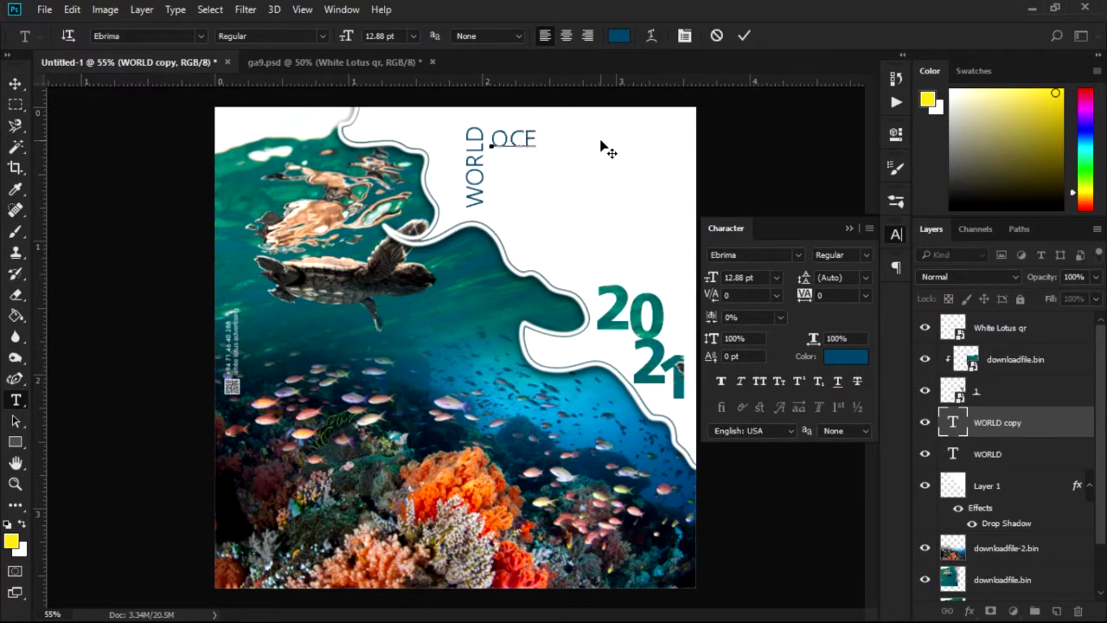
text(ANS)
click(14, 83)
Set OCEANS in Humnst777 Blk BT with blue colour 087ec1.
click(798, 254)
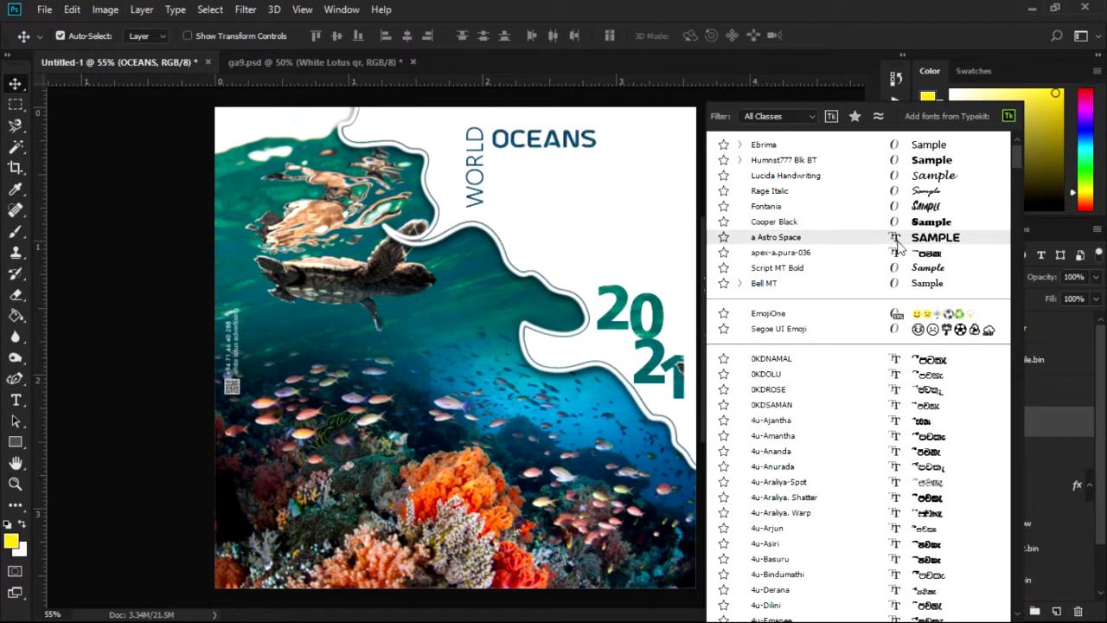
click(778, 160)
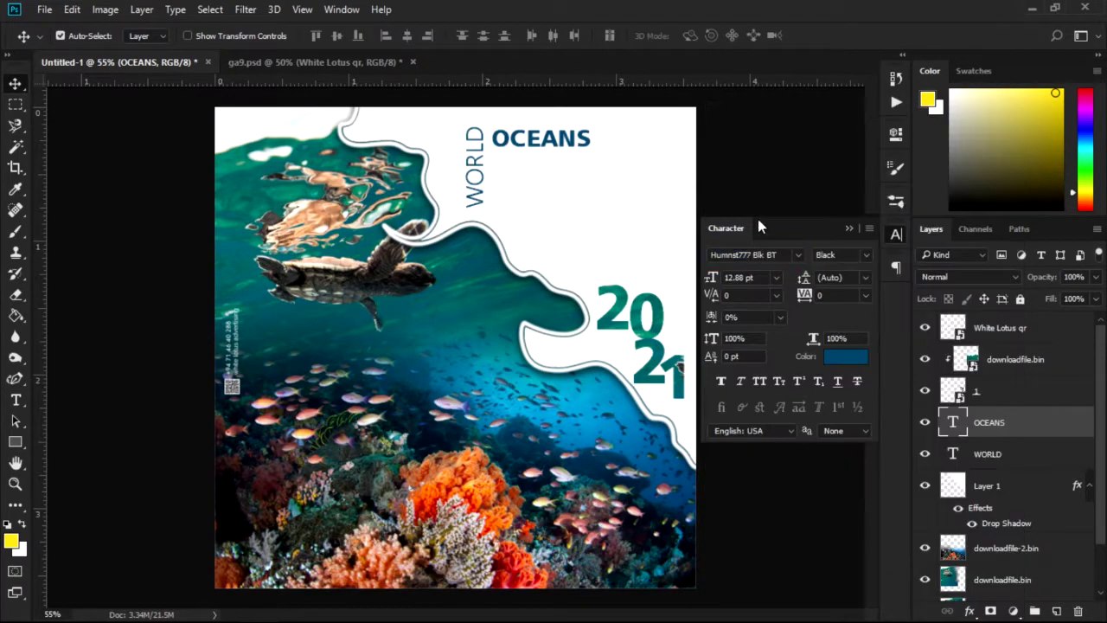
click(846, 355)
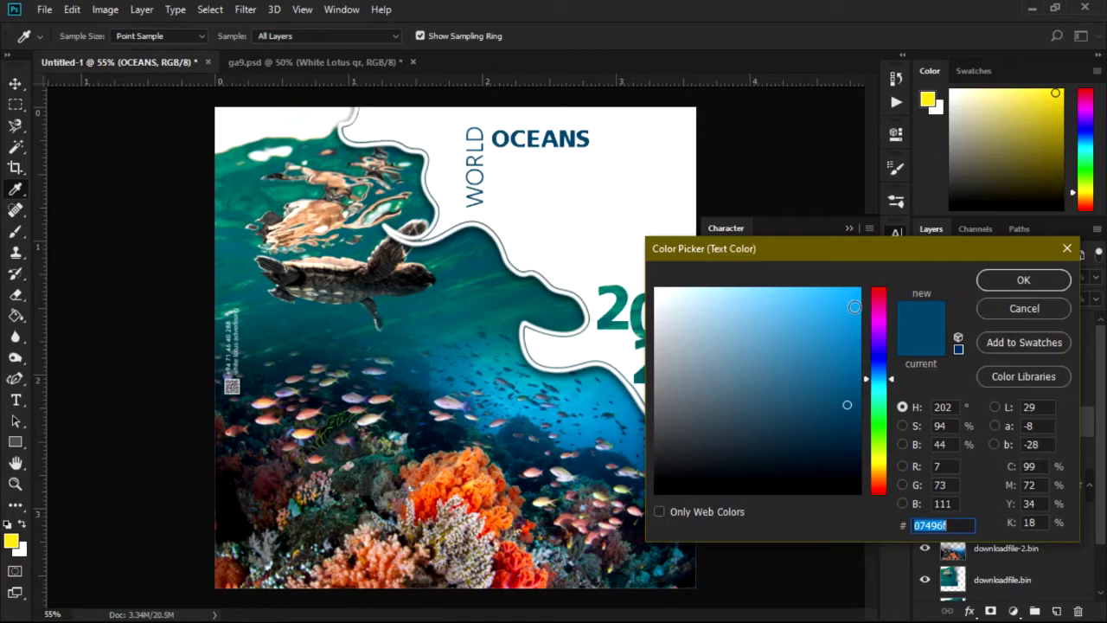
drag(849, 305, 852, 338)
click(1023, 280)
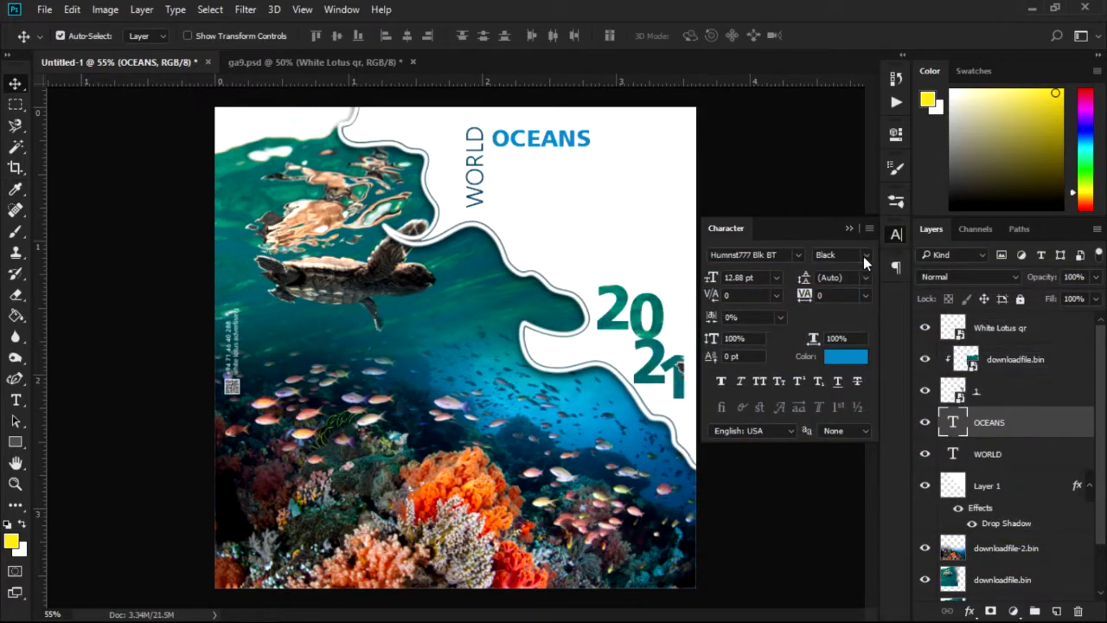
click(863, 256)
click(830, 265)
click(726, 185)
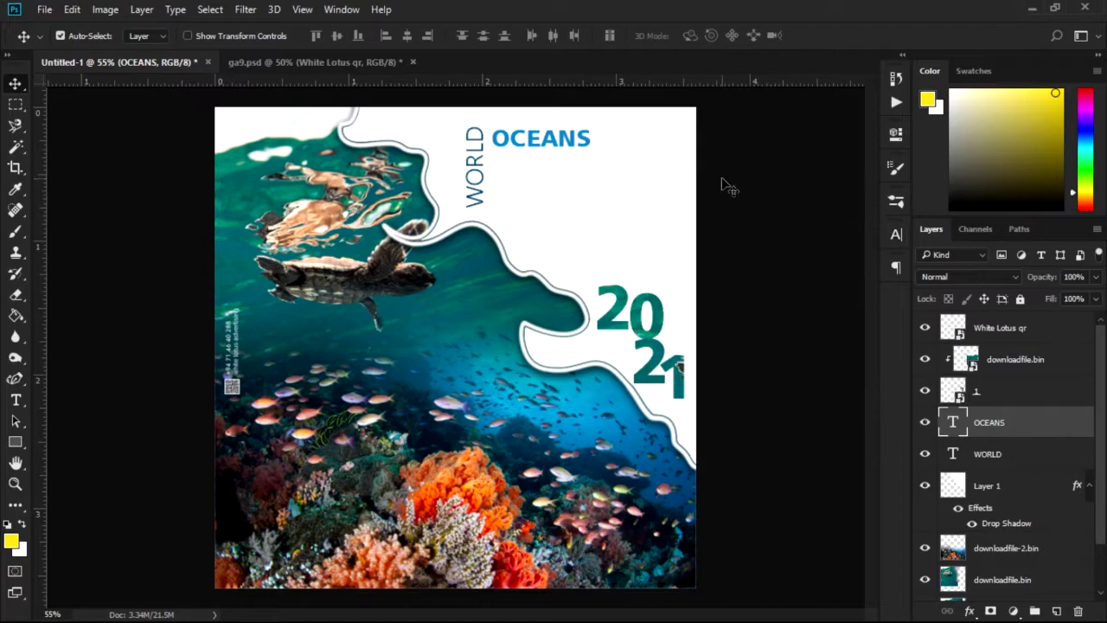
Scale OCEANS to about 147% and move it up against WORLD.
key(ctrl+t)
drag(593, 152, 635, 173)
drag(489, 123, 485, 121)
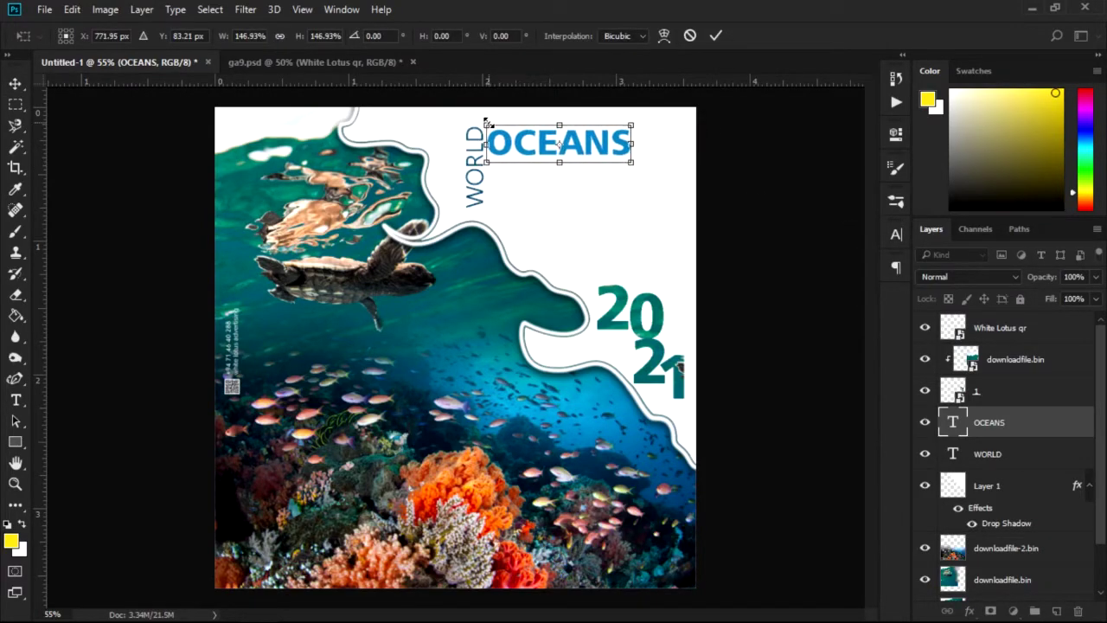
key(Return)
drag(583, 148, 580, 144)
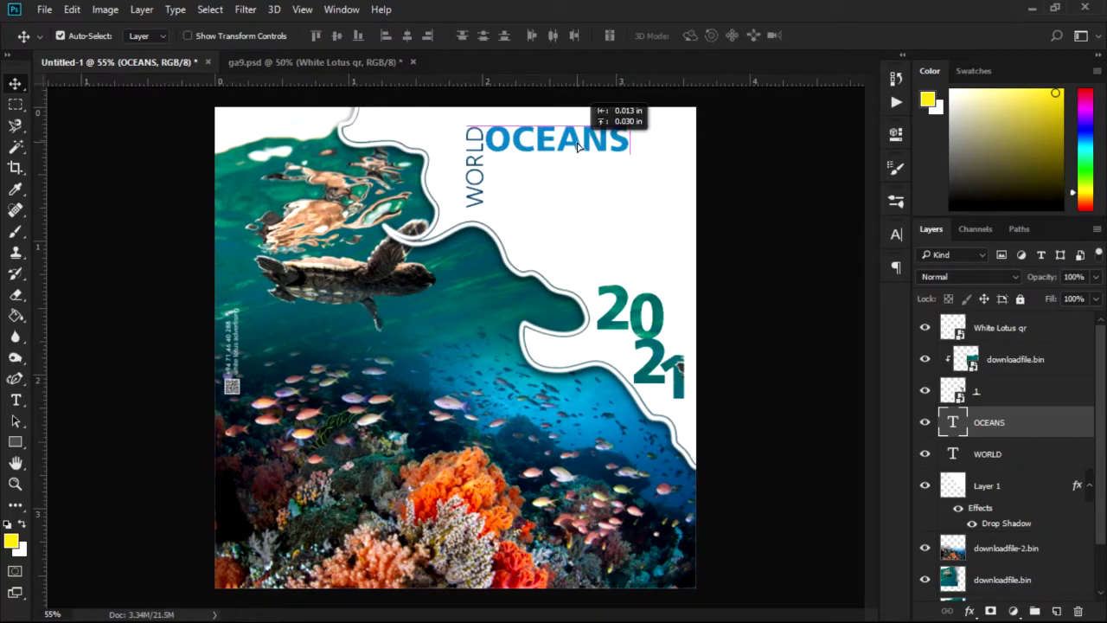
Add a new DAY text line and move it up beneath OCEANS.
key(t)
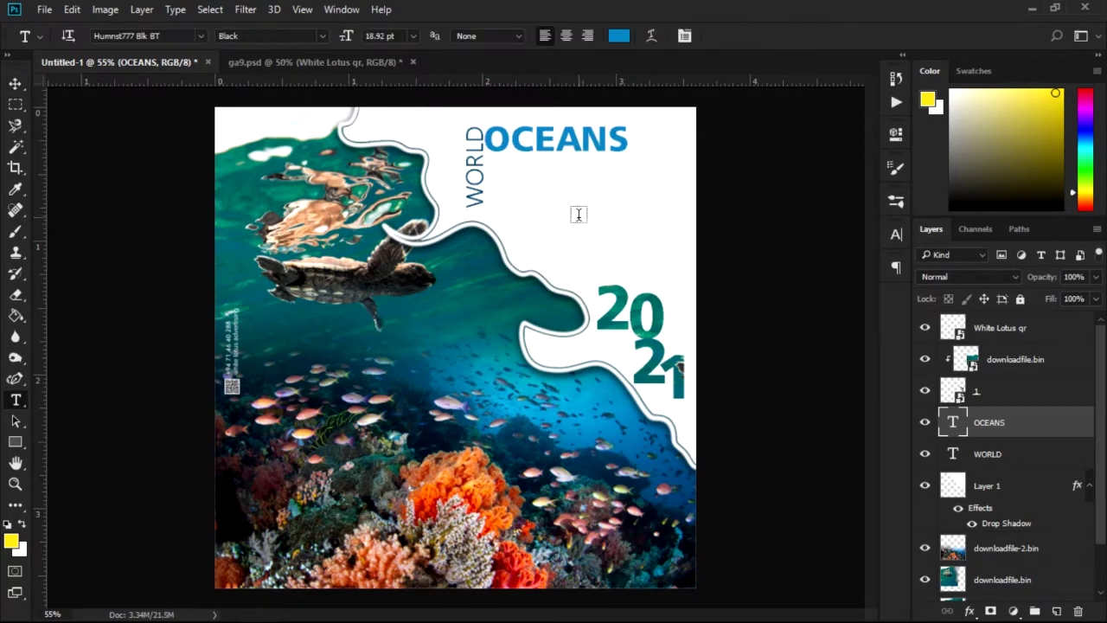
click(558, 211)
text(DAY)
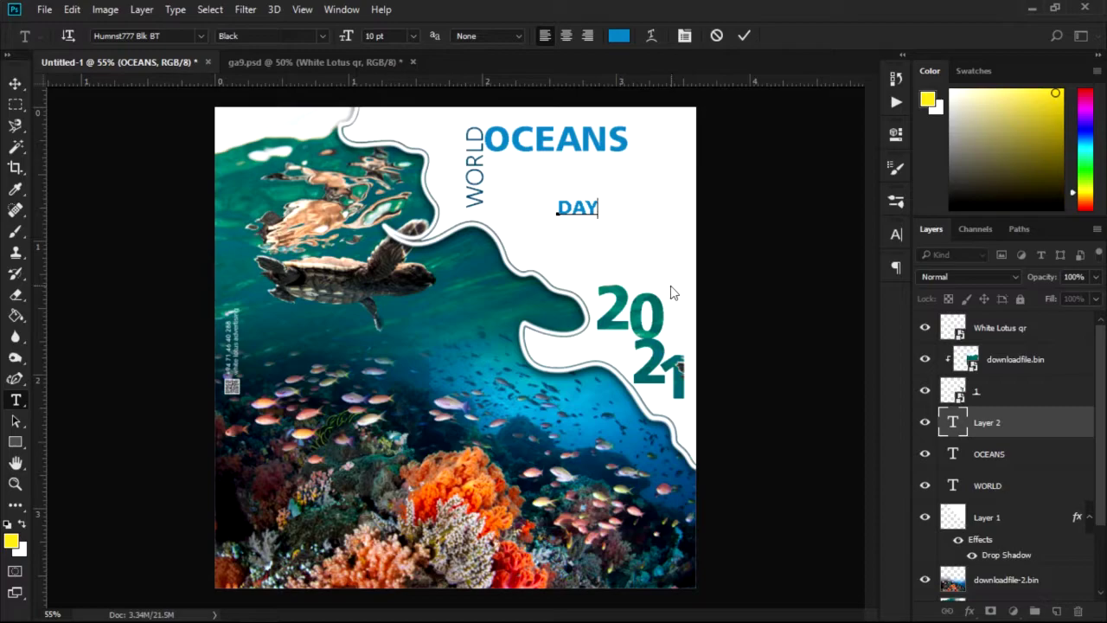
click(16, 84)
drag(596, 216, 521, 171)
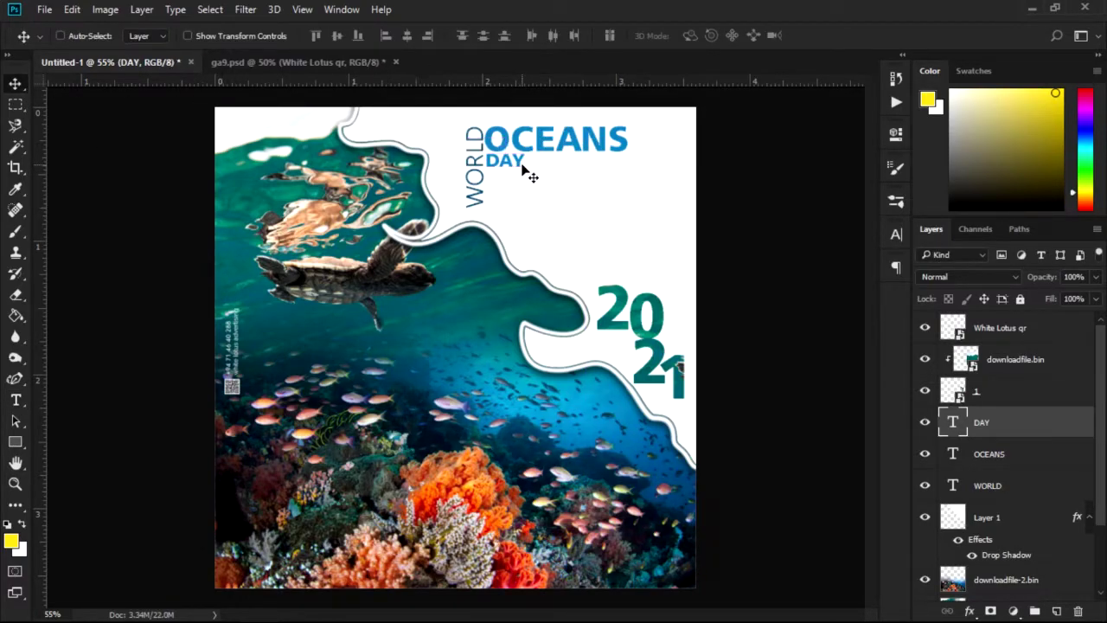
Enlarge DAY to span the width under OCEANS and nudge it into position.
key(ctrl+t)
drag(525, 169, 616, 240)
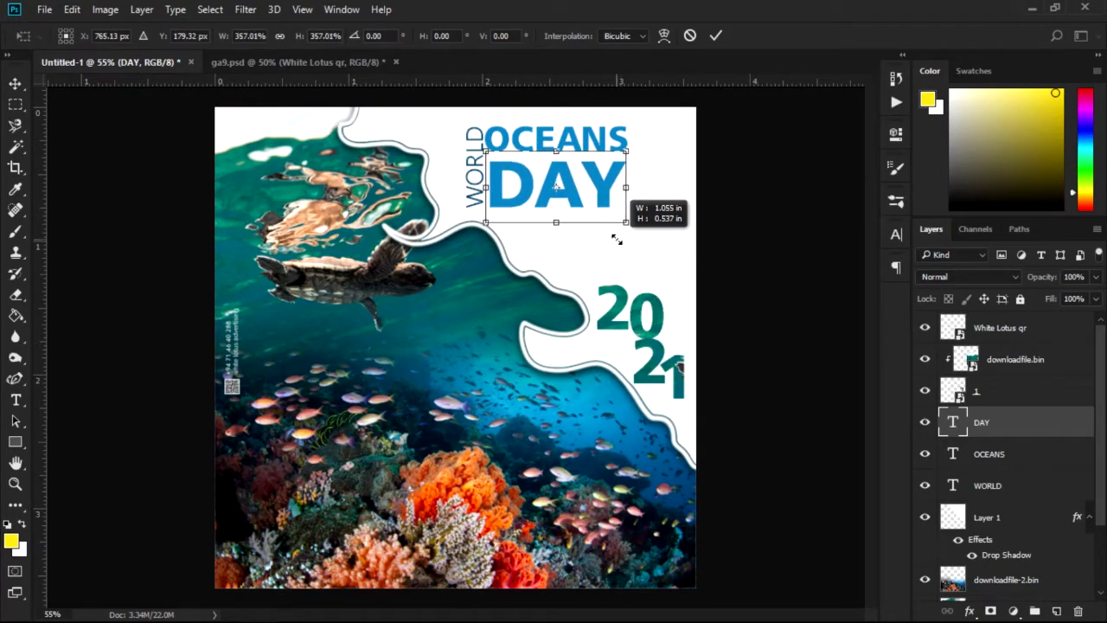
drag(486, 150, 482, 145)
key(Return)
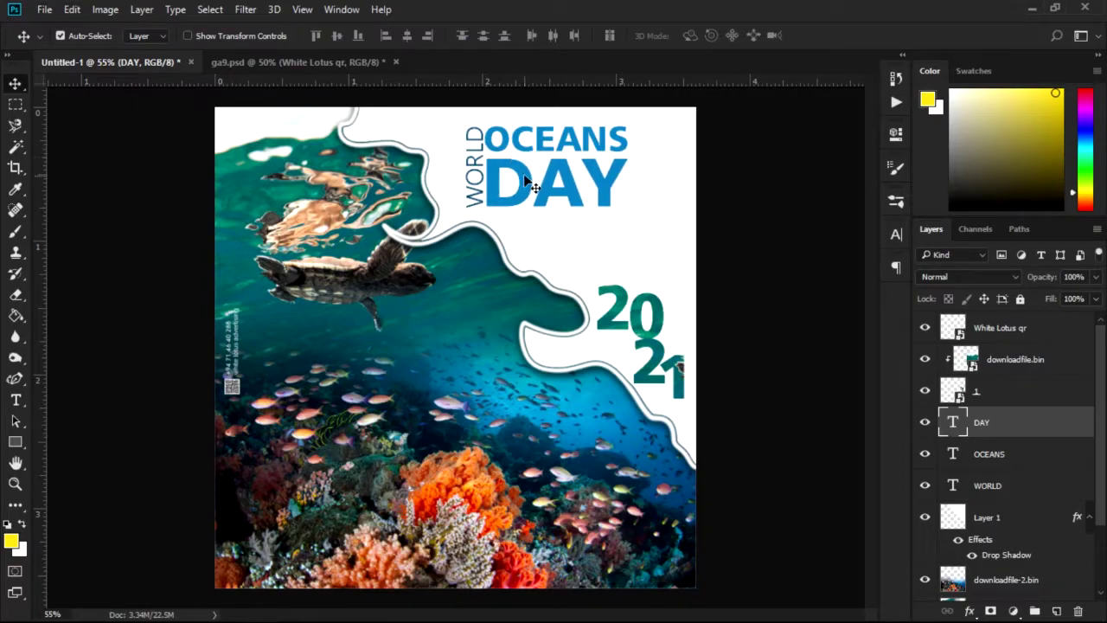
drag(534, 184, 488, 183)
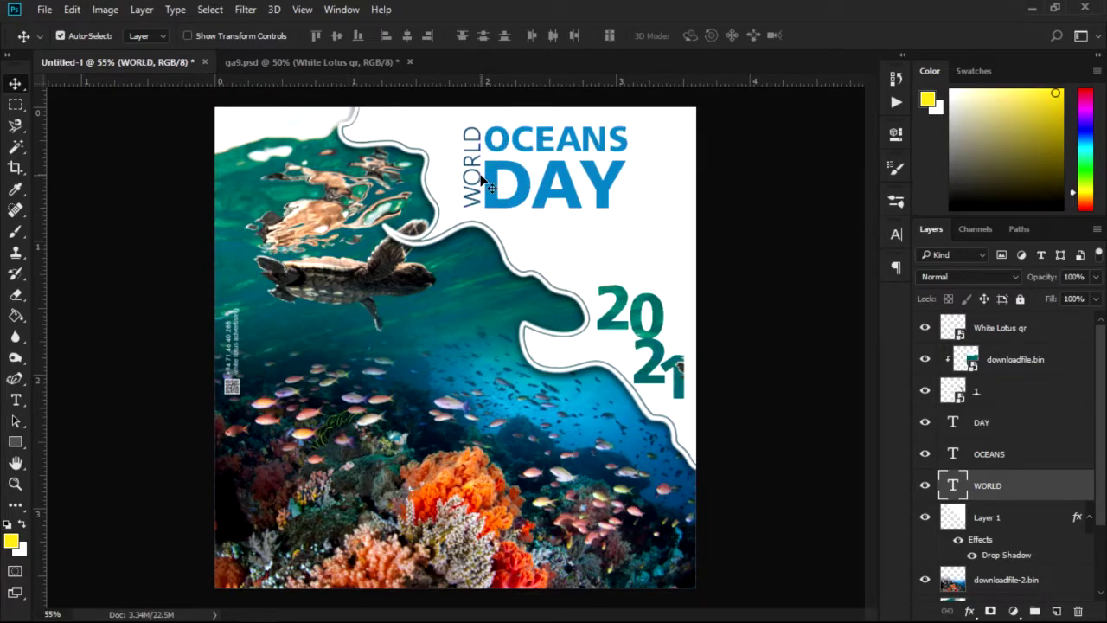
Colour the DAY text dark navy and shift it slightly up and right.
click(523, 197)
click(896, 234)
click(837, 361)
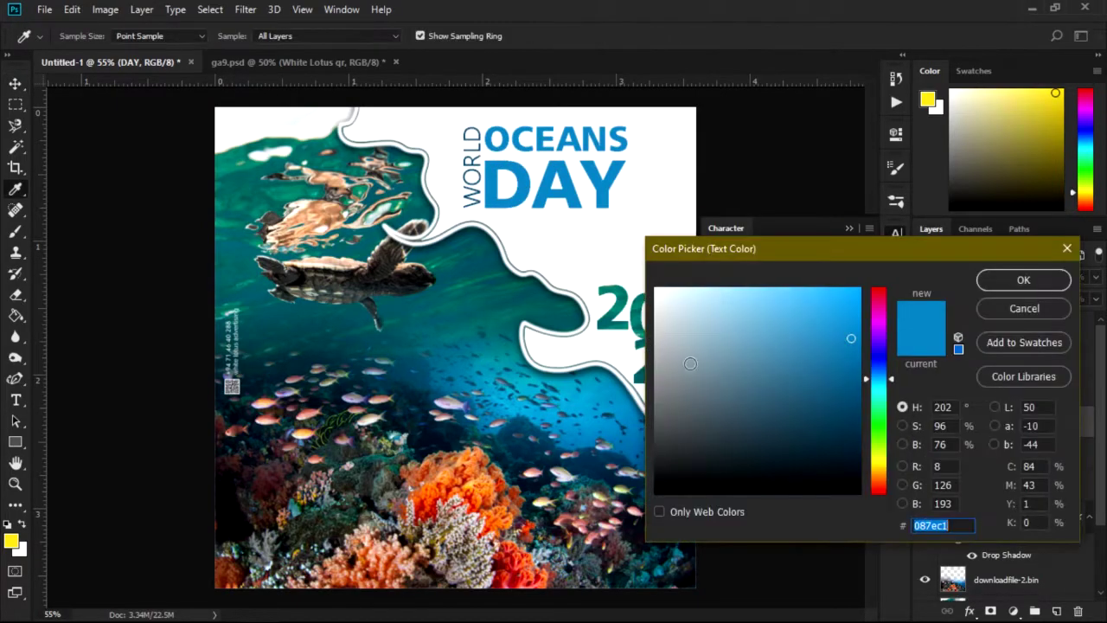
click(857, 460)
click(1003, 279)
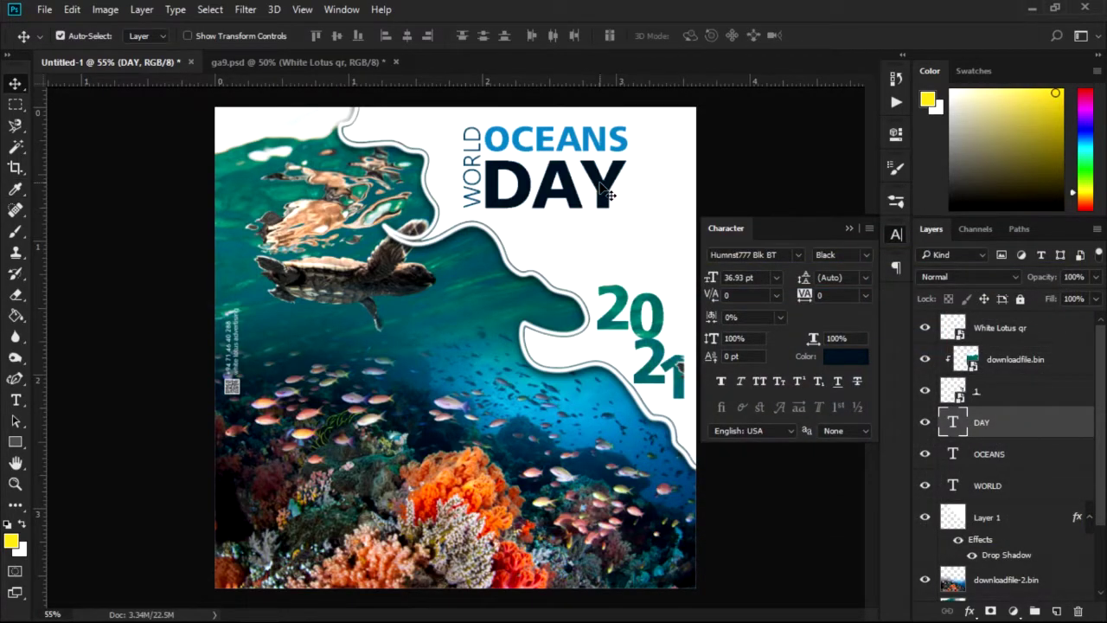
drag(608, 194, 610, 190)
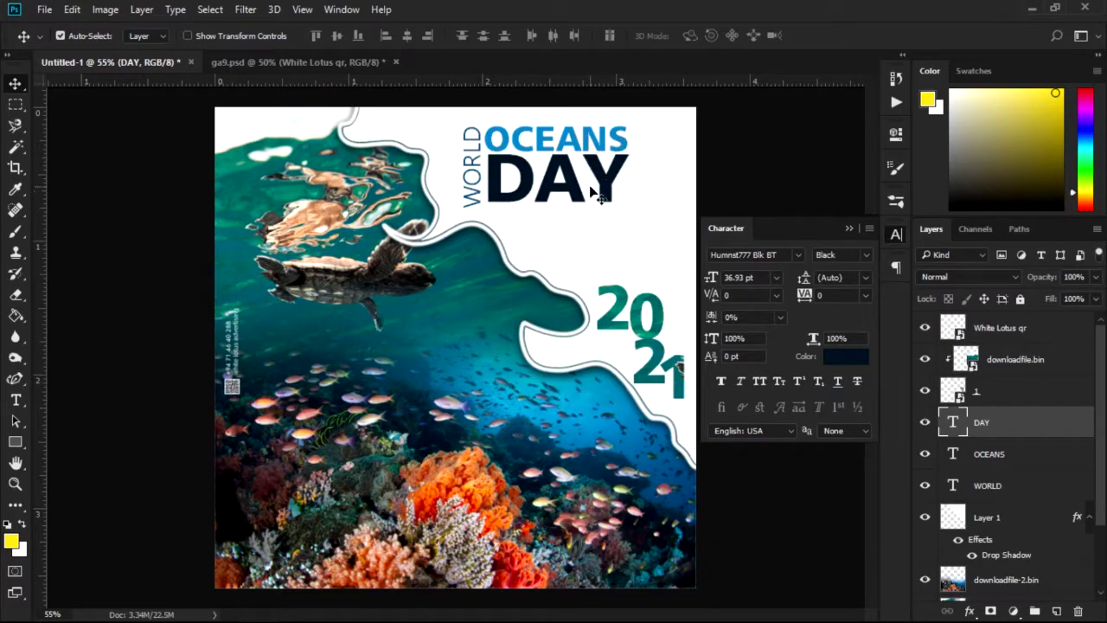
Try letter-spacing values of -20 and 0 on WORLD, then shift DAY slightly left.
click(473, 201)
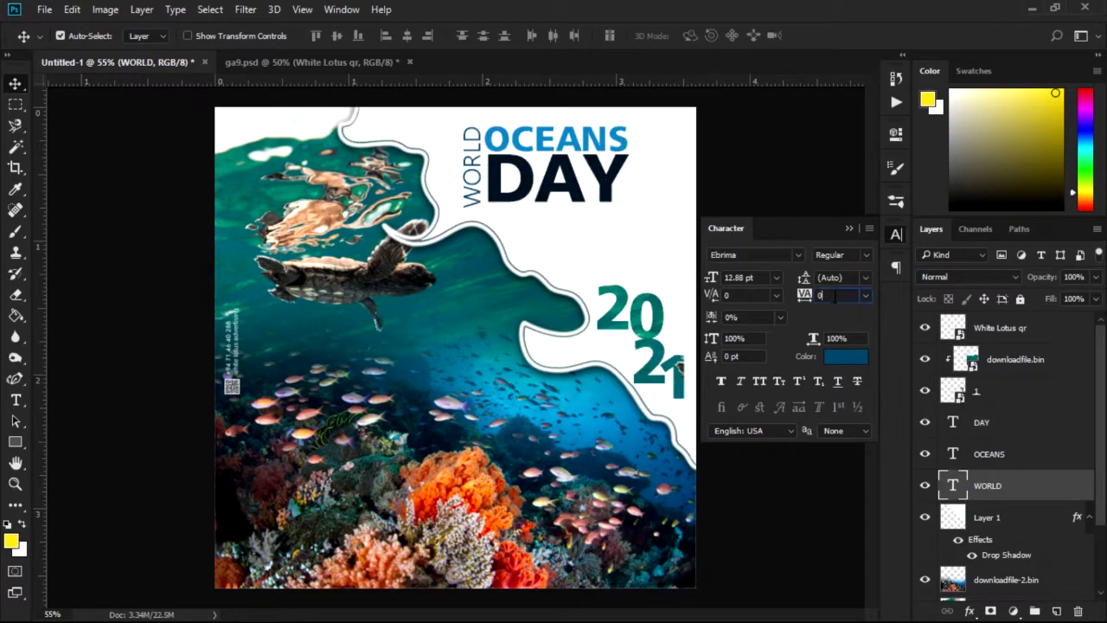
text(-20)
key(Return)
text(0)
key(Return)
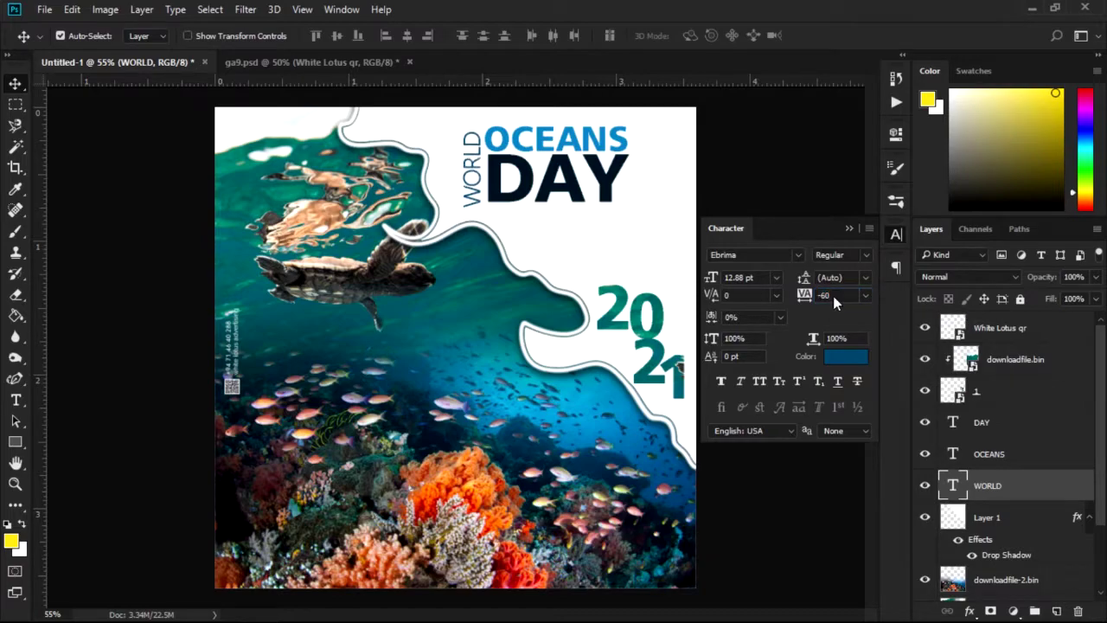
text(20)
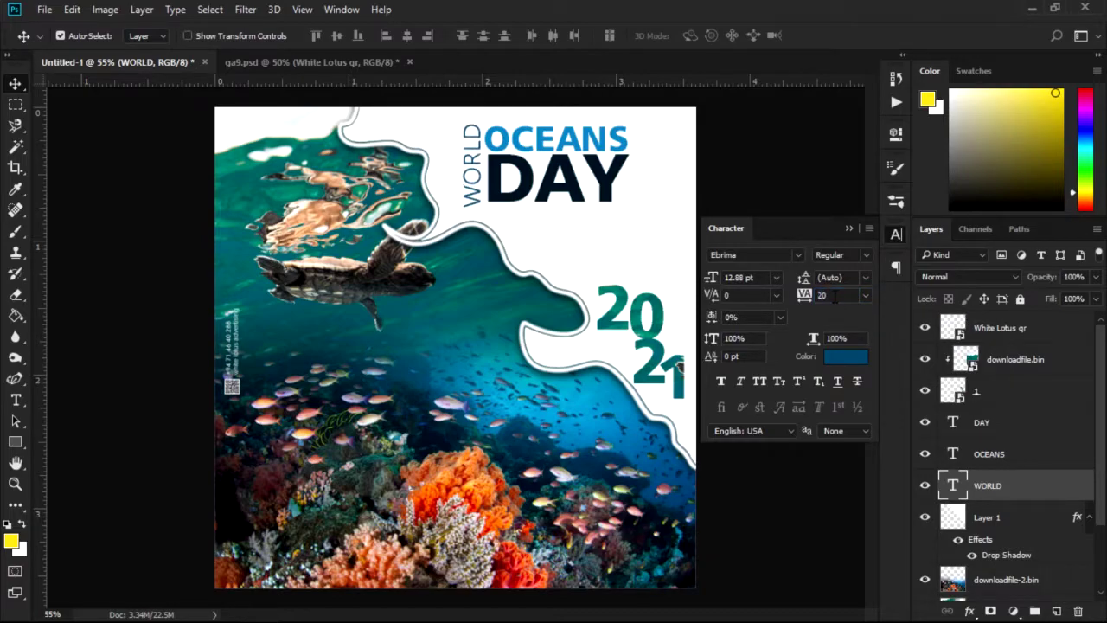
text(80)
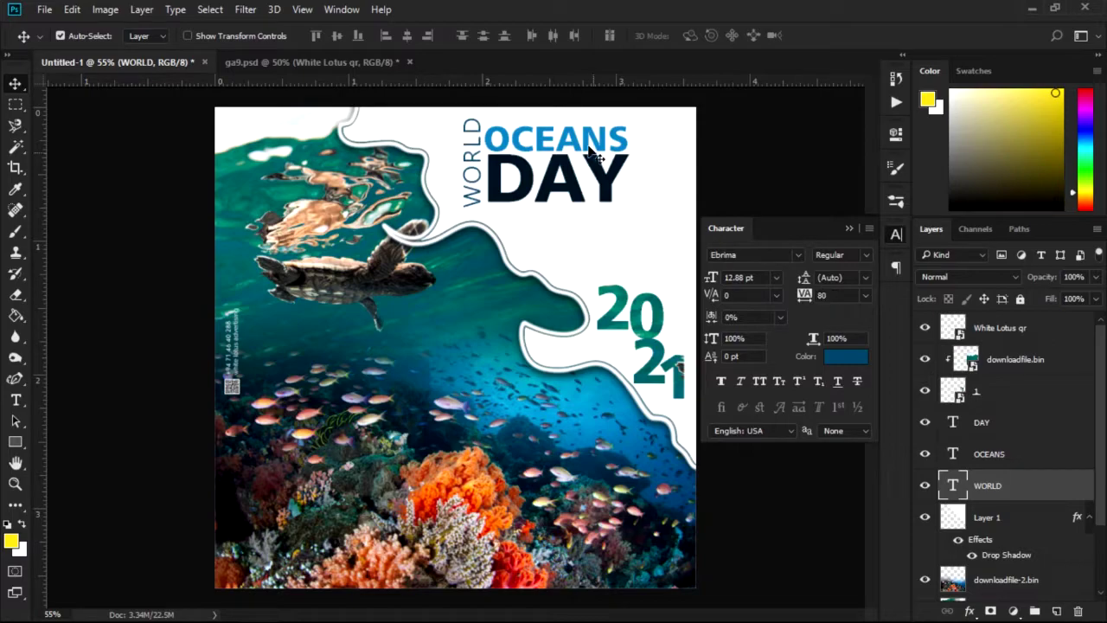
click(592, 152)
click(607, 173)
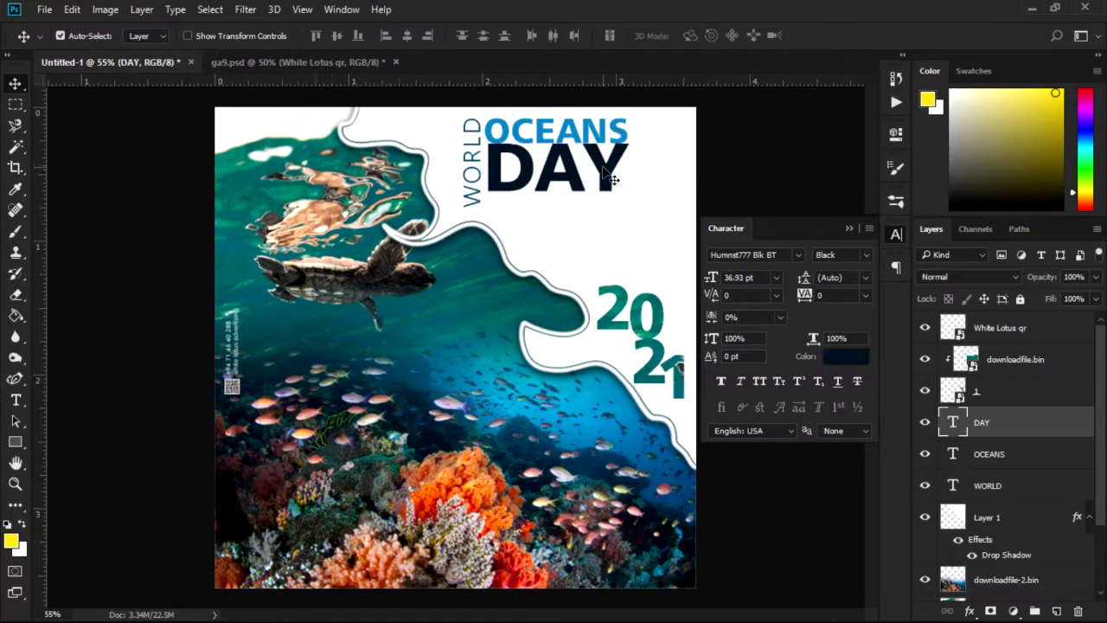
mouse_move(610, 179)
mouse_down()
mouse_move(596, 171)
mouse_move(608, 179)
mouse_up()
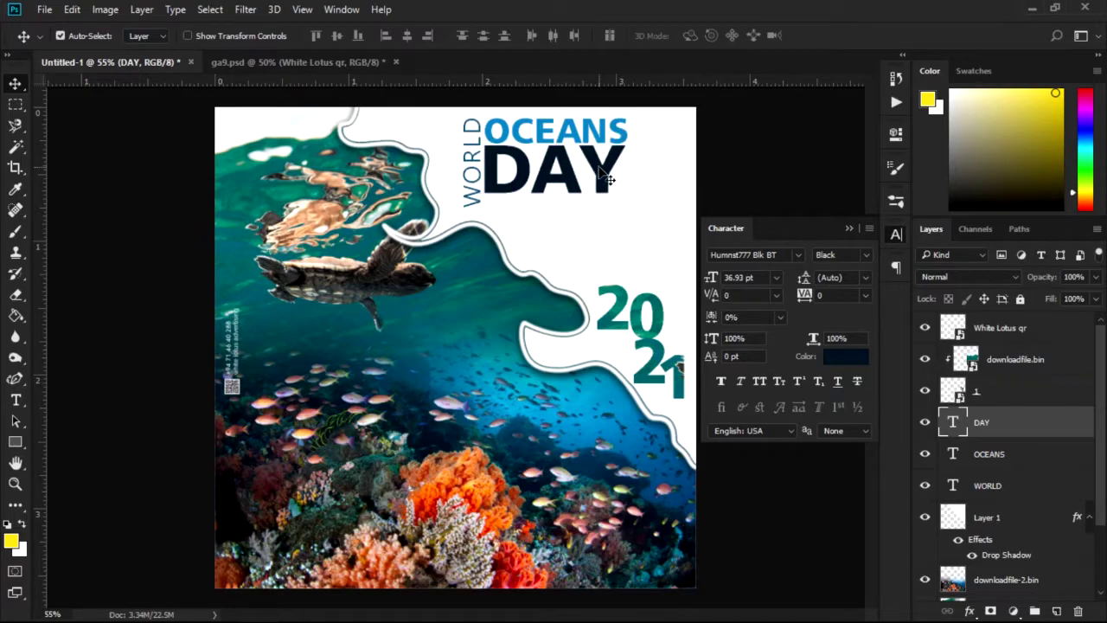
Give WORLD 140 tracking and reduce its font size to 11 pt.
click(471, 203)
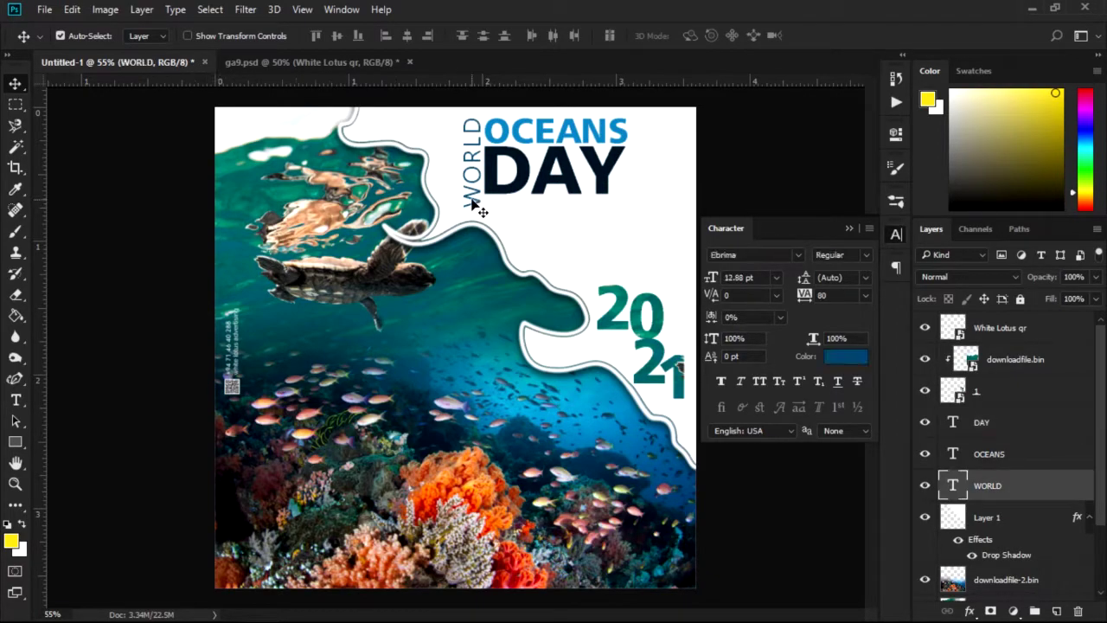
text(140)
key(Return)
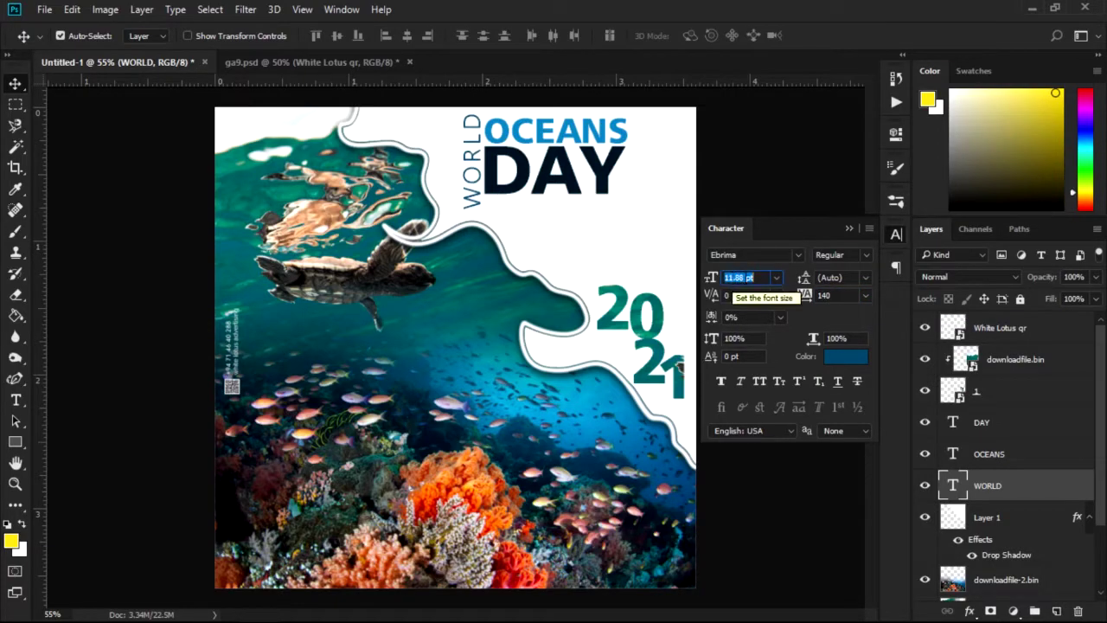
key(Down)
click(751, 277)
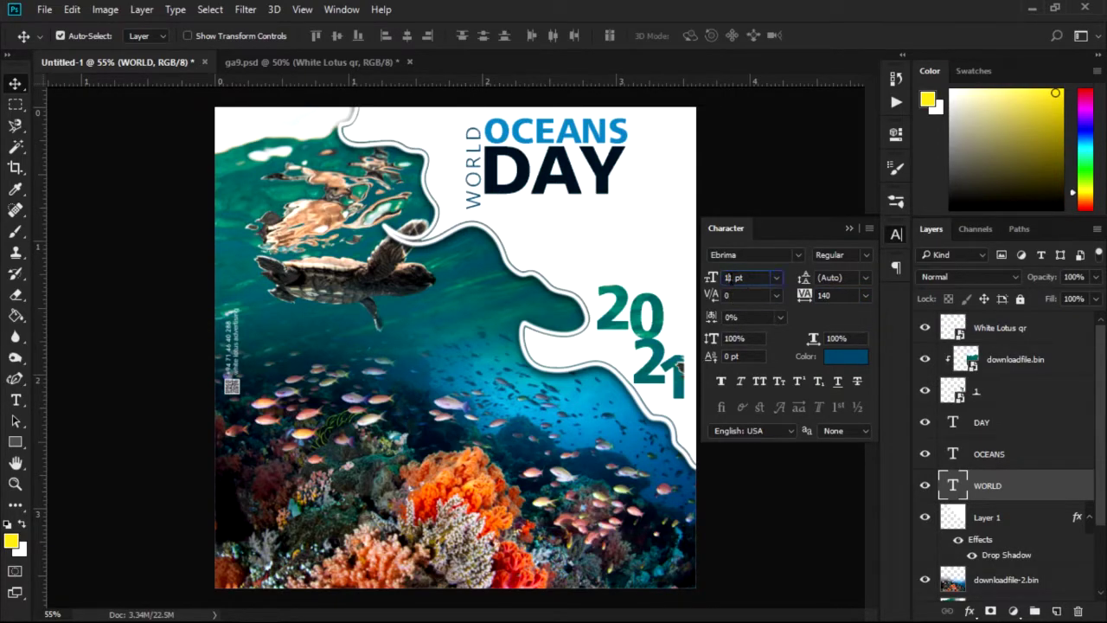
key(Down)
click(848, 228)
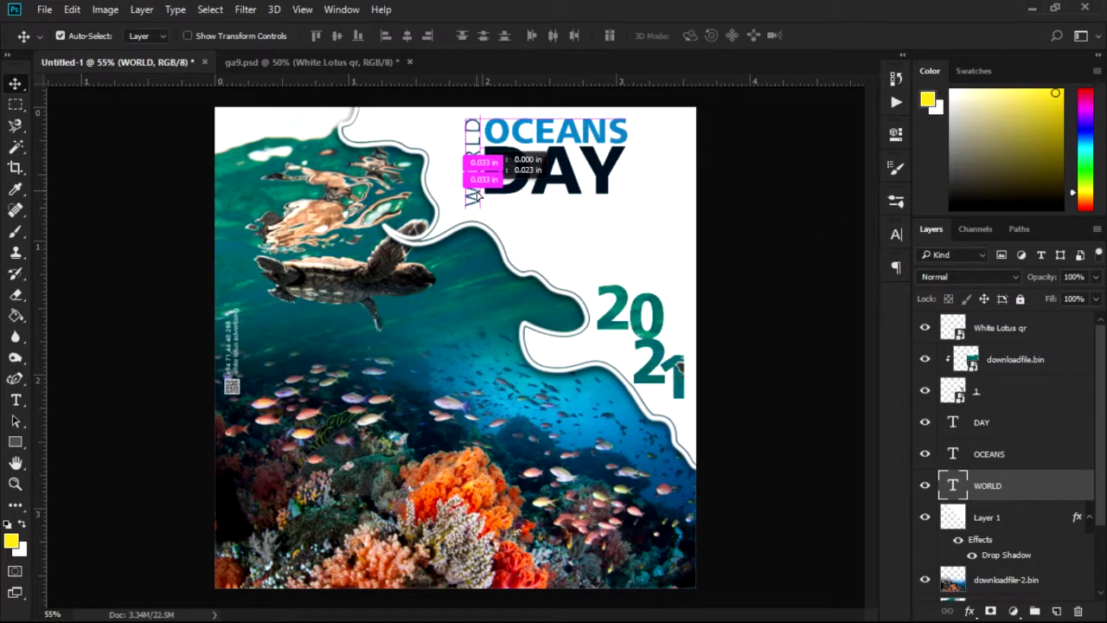
Draw a thin blue 323 × 33 px rectangle bar spanning the width beneath DAY.
click(15, 441)
drag(484, 197, 619, 210)
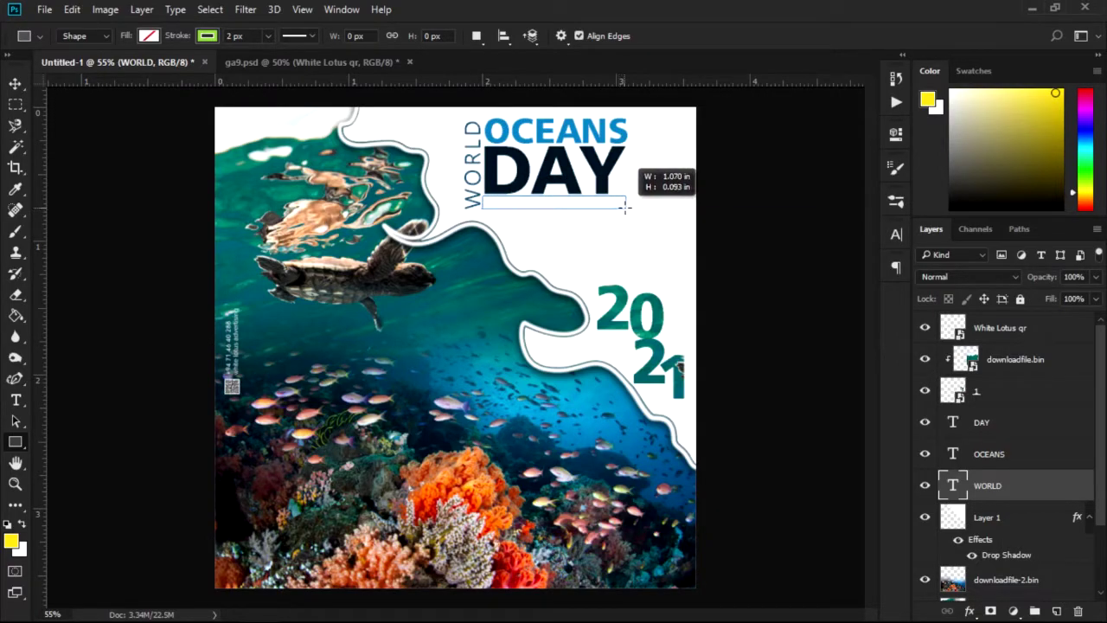
drag(619, 211, 626, 210)
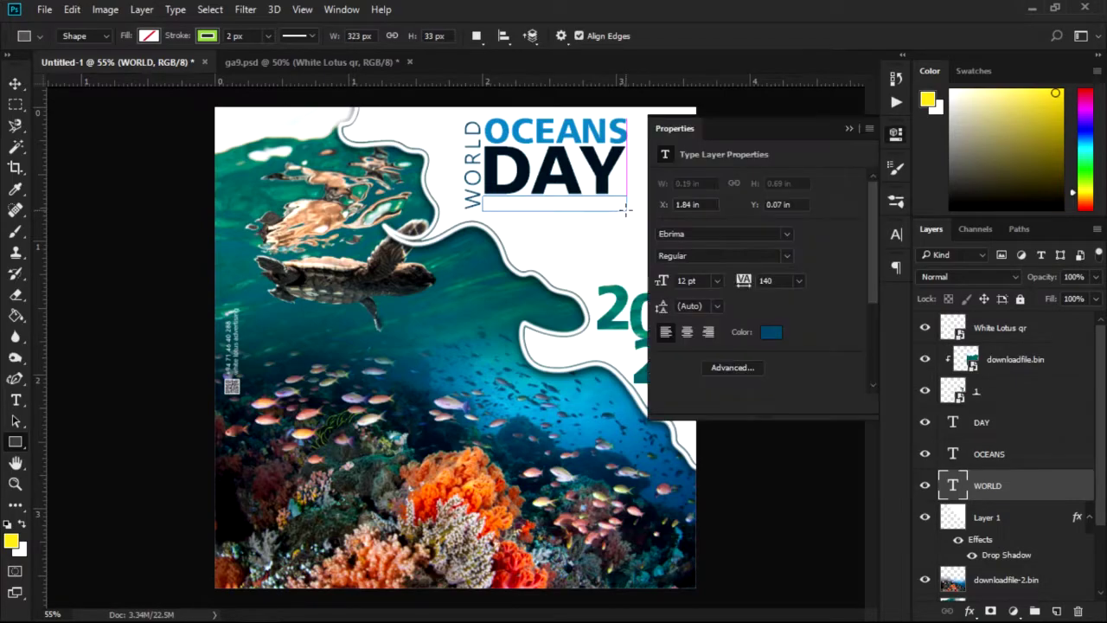
click(665, 229)
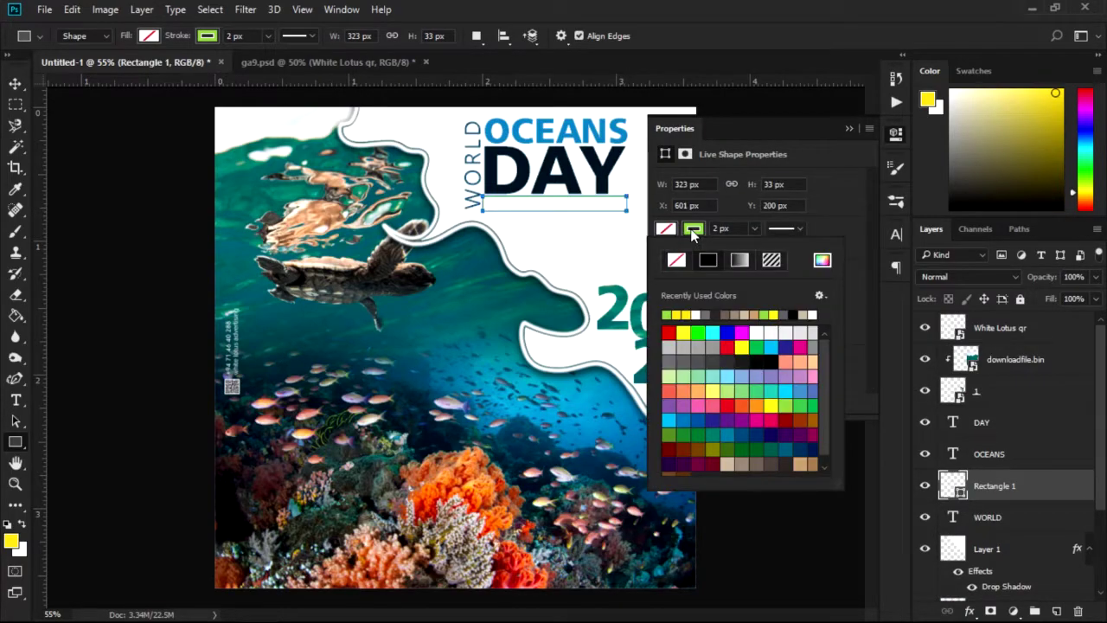
click(796, 439)
click(672, 416)
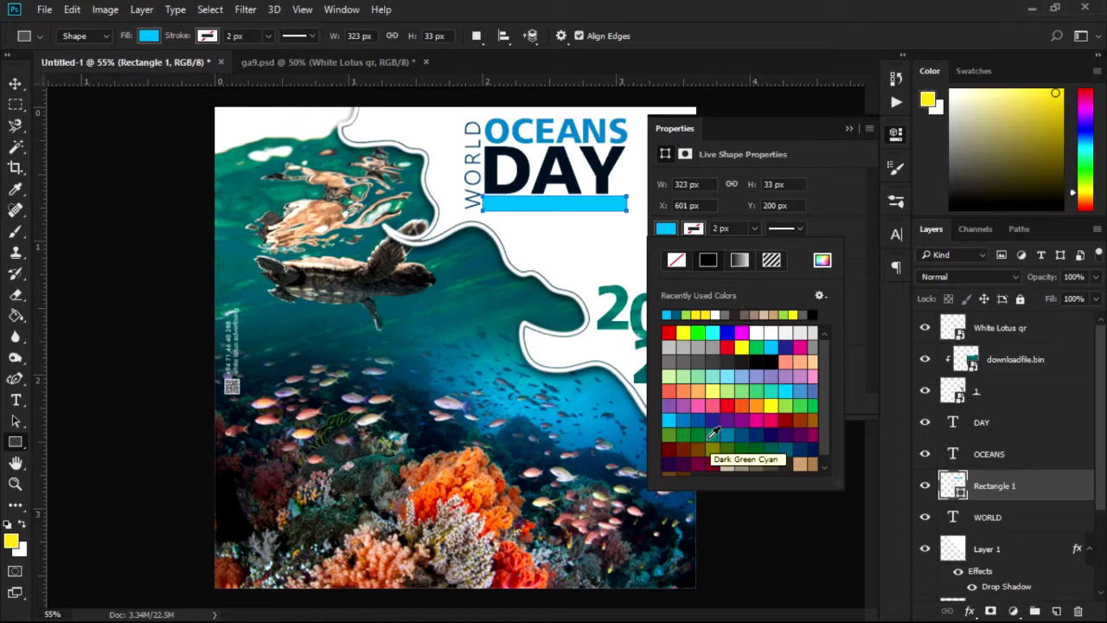
click(685, 423)
click(852, 132)
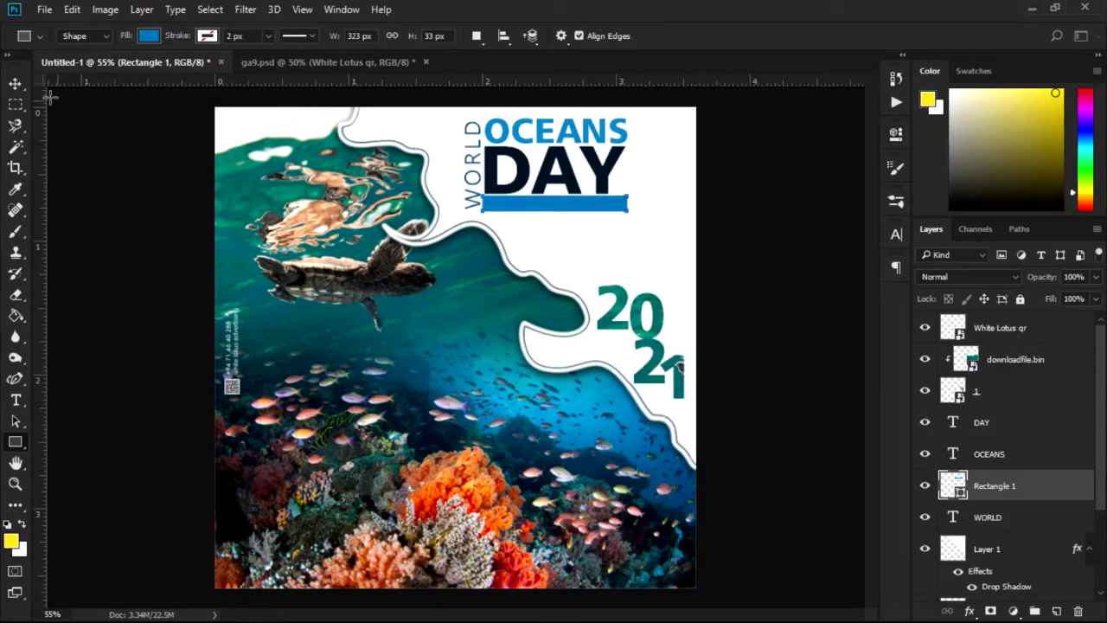
key(v)
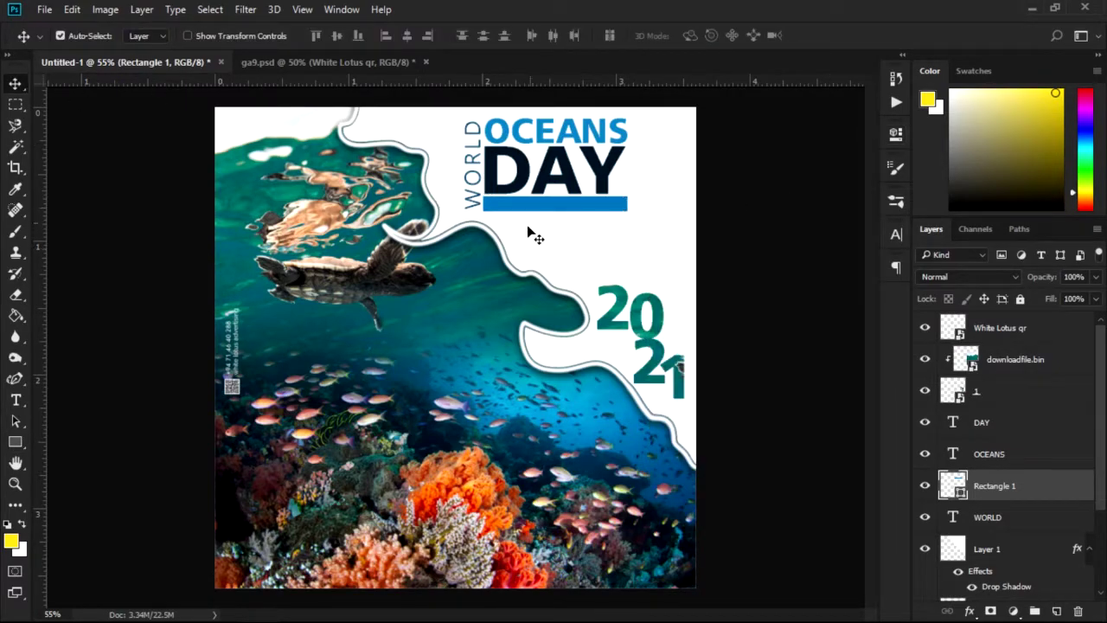
click(570, 179)
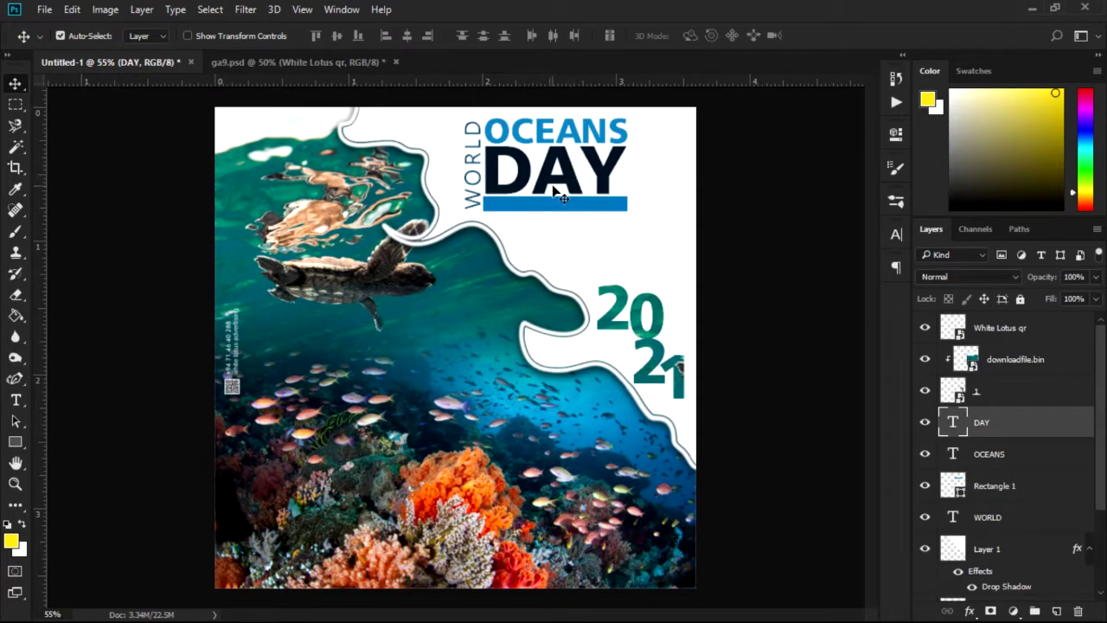
Type 'Let's Save Our Oceans' below the title and move it under the blue bar.
click(17, 402)
click(544, 250)
text(Let's)
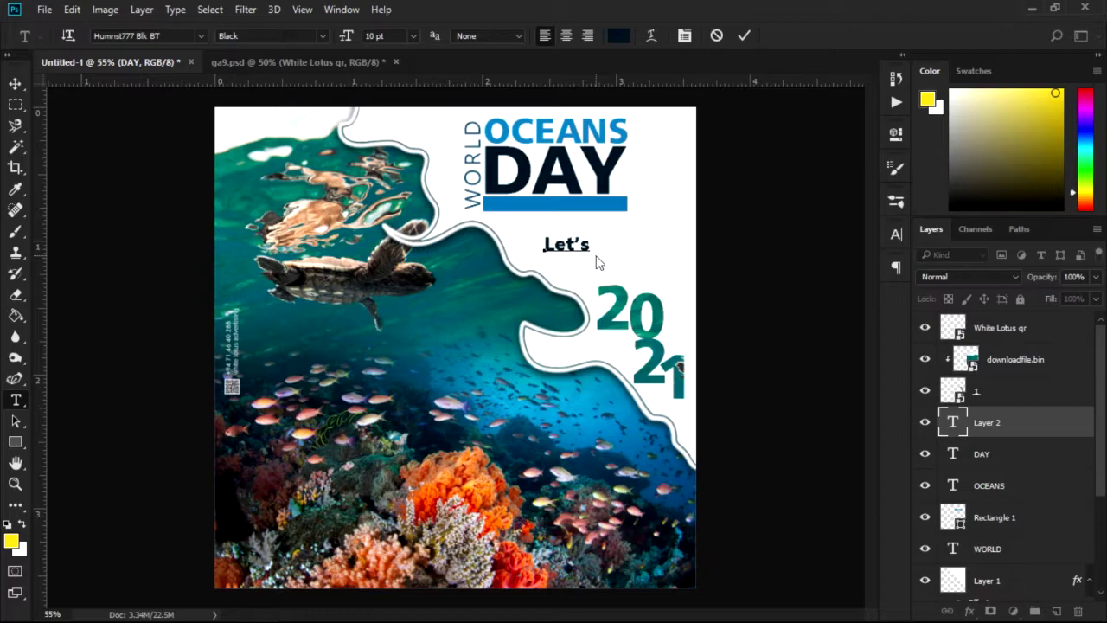
text(Save O)
text(cea)
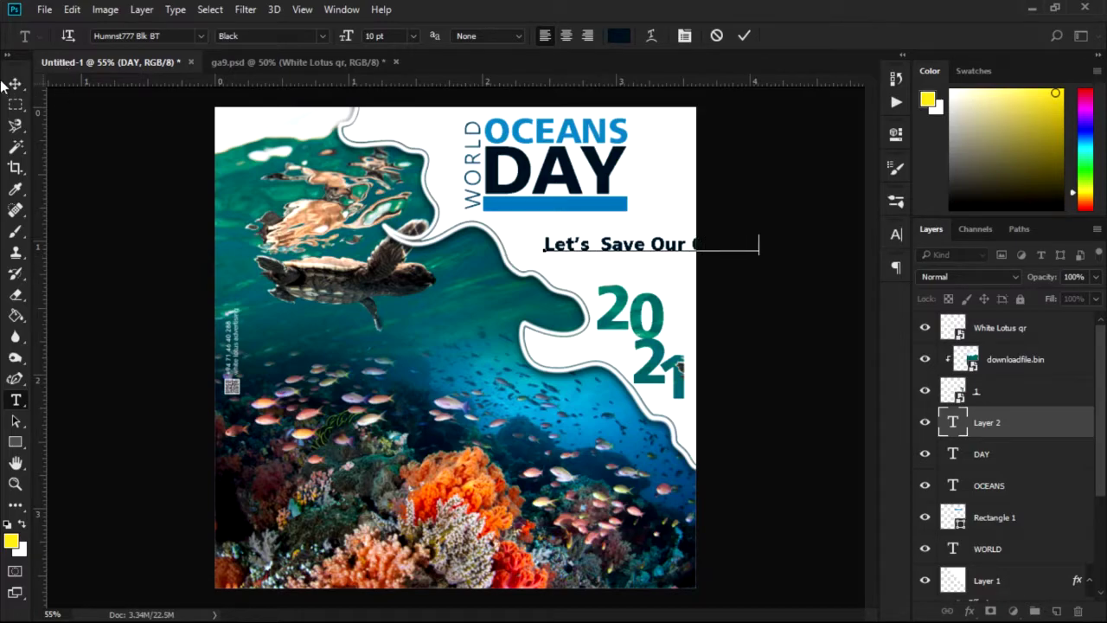
key(ctrl+Return)
key(v)
drag(658, 251, 585, 234)
Set the slogan font to Ebrima, then change it to Calibri.
click(895, 234)
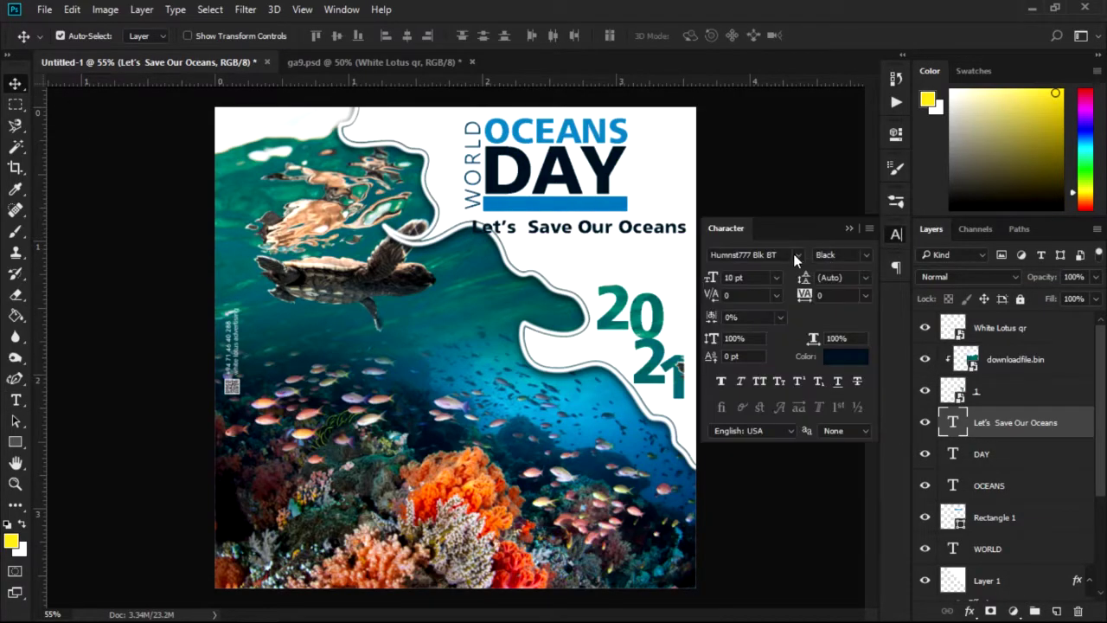
click(791, 251)
click(925, 161)
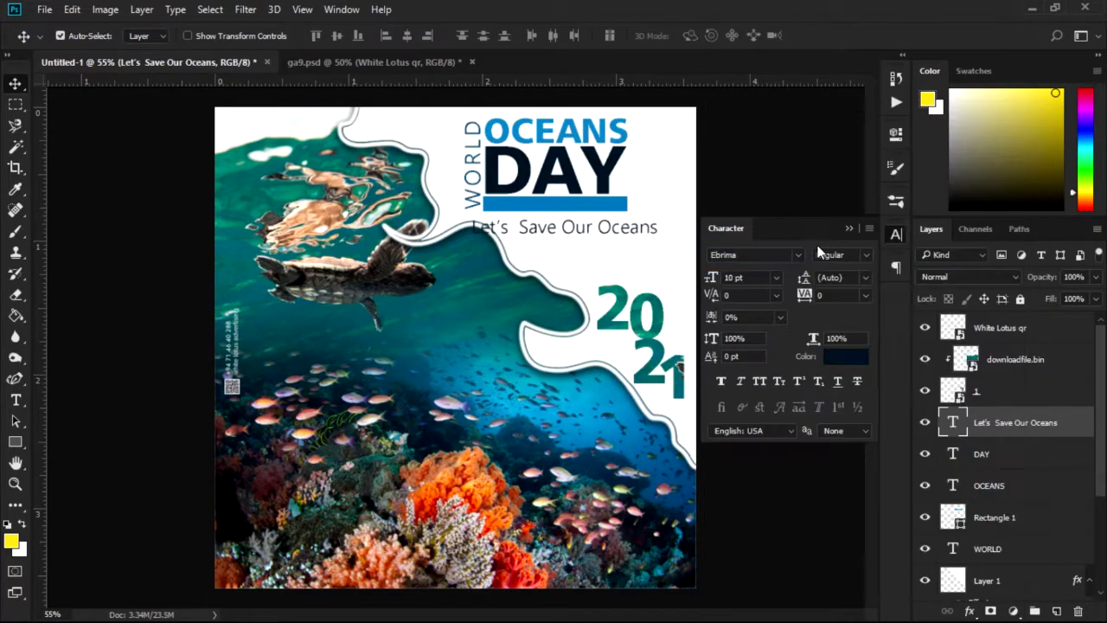
click(797, 255)
scroll(876, 291, down, 5)
scroll(876, 292, down, 5)
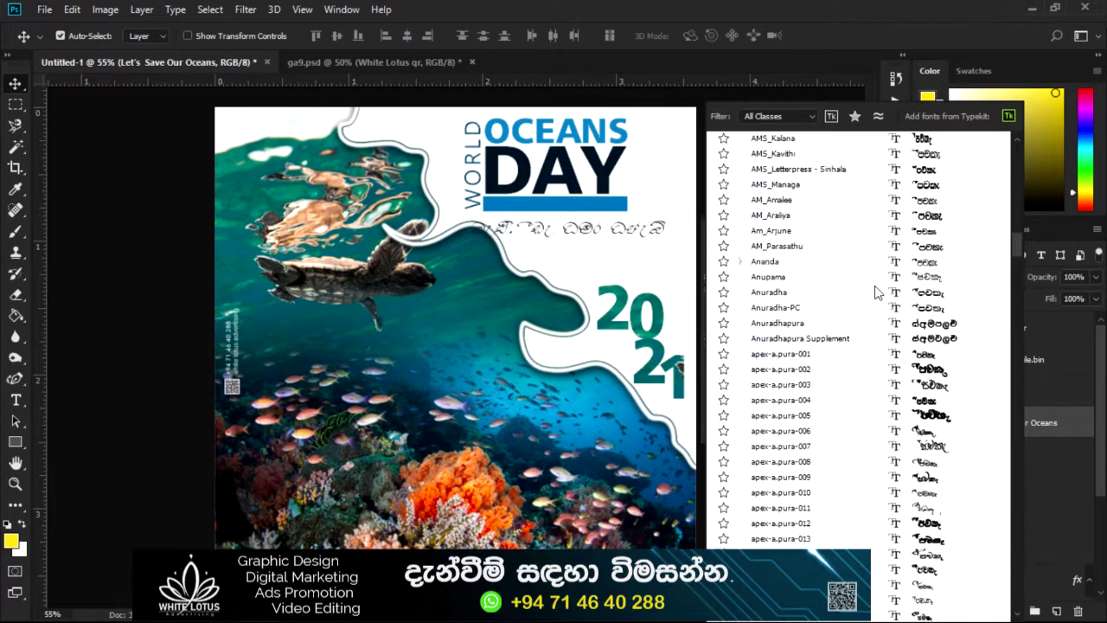
scroll(876, 292, down, 5)
scroll(876, 291, down, 5)
scroll(876, 291, down, 5)
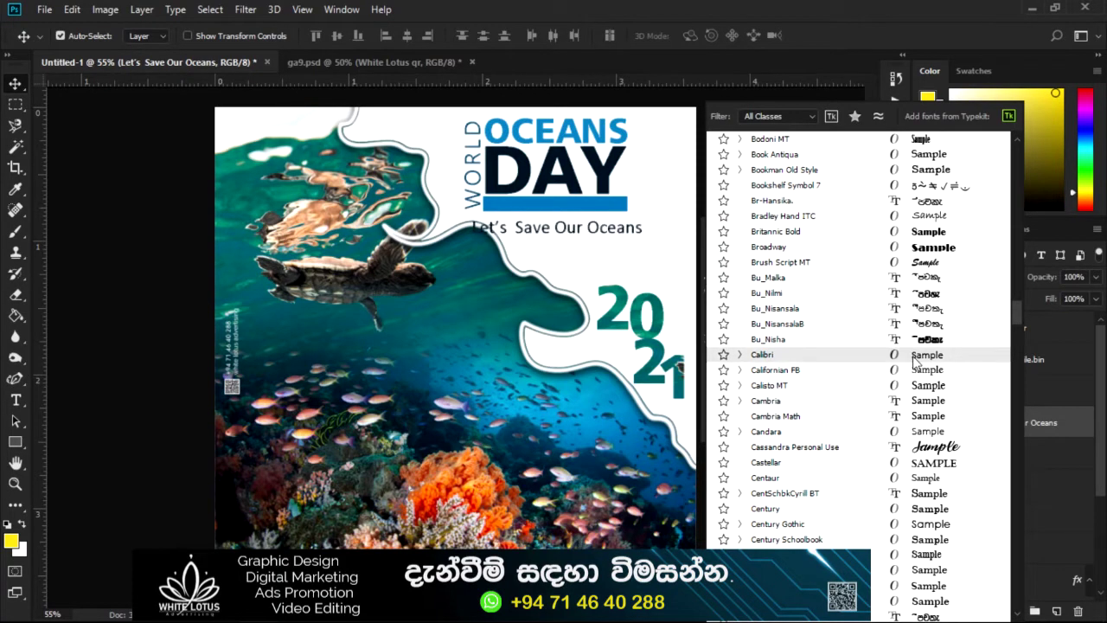
click(865, 352)
Move the slogan onto the blue bar and make it white at 8 pt.
drag(645, 237, 657, 214)
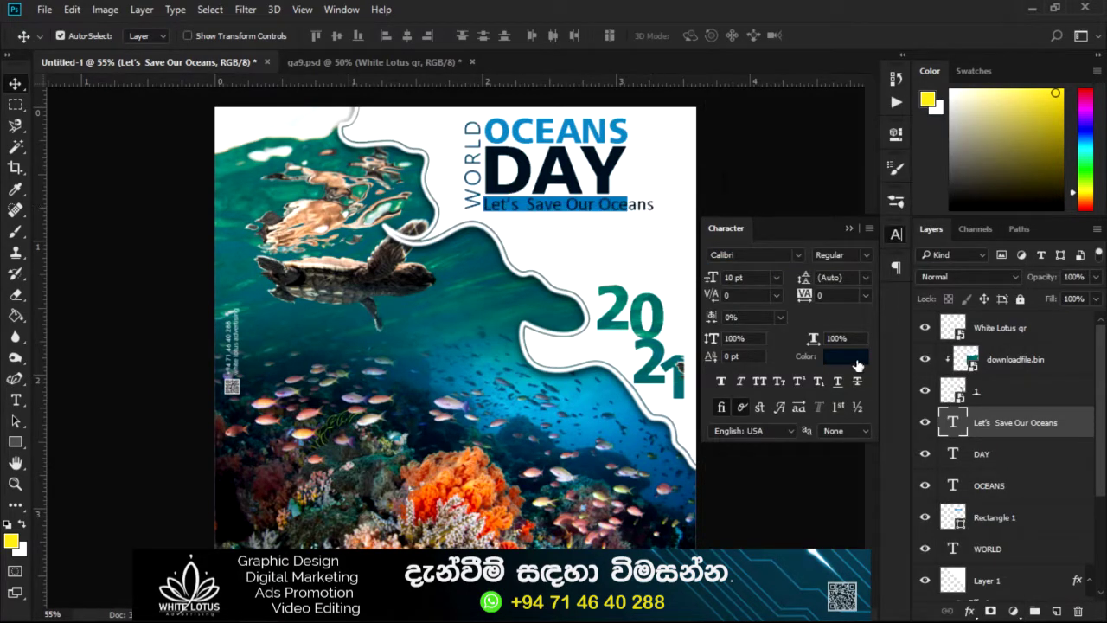
click(848, 356)
click(655, 286)
click(1023, 279)
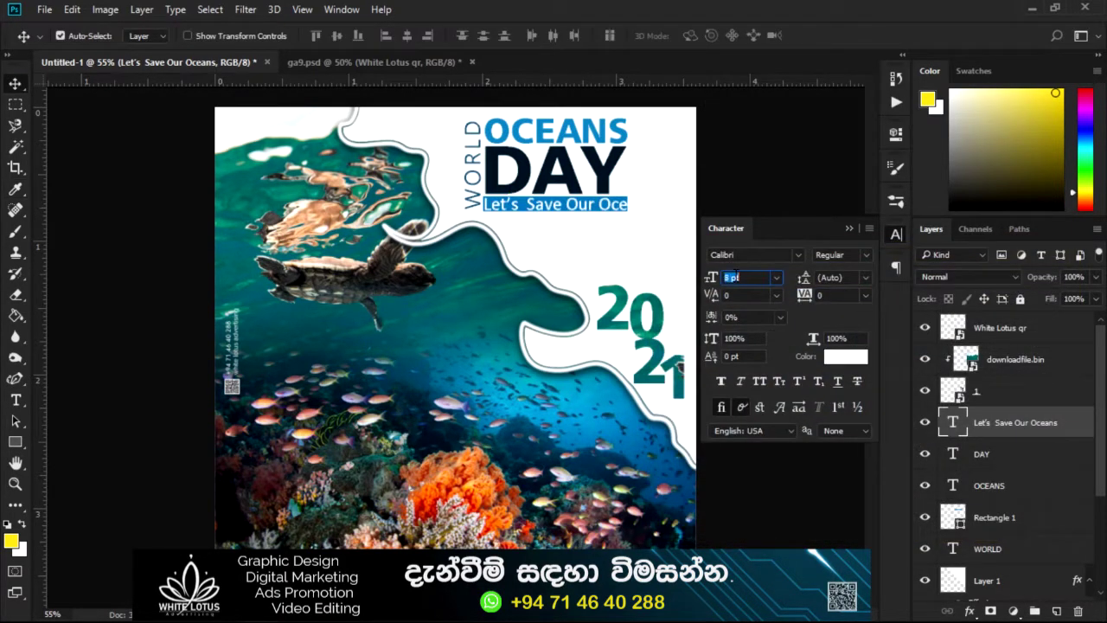
text(7)
key(Return)
text(8)
key(Return)
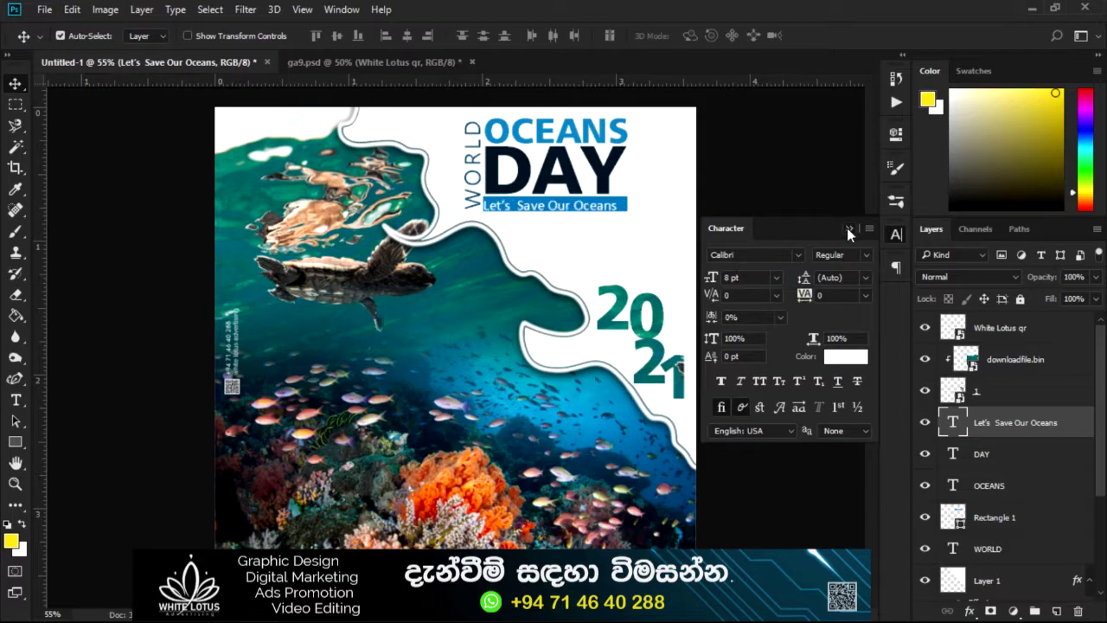
click(847, 228)
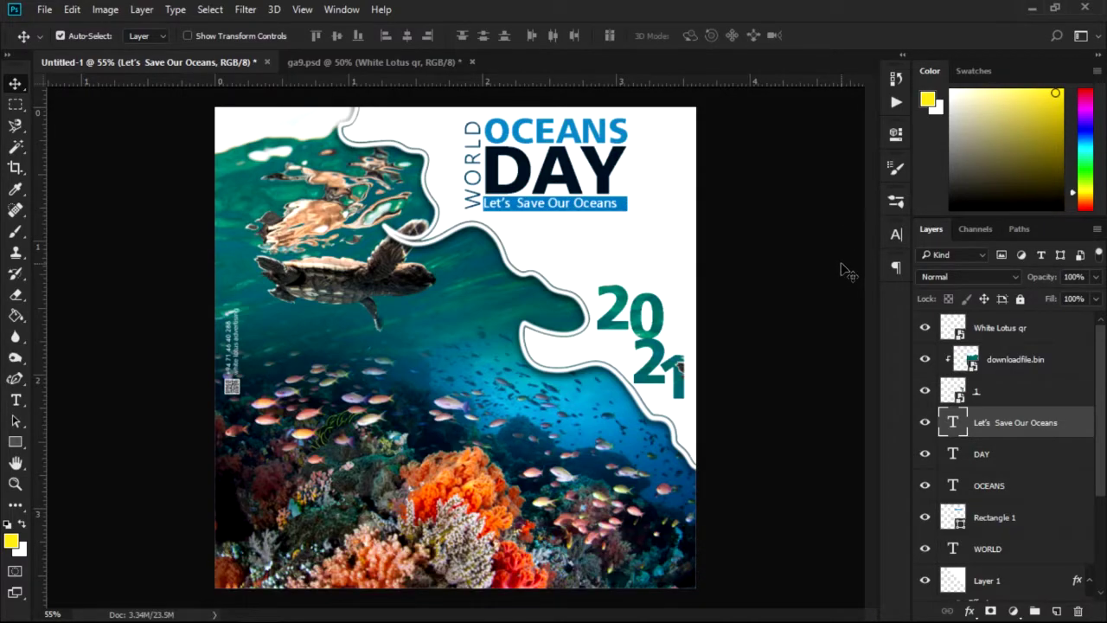
Nudge the slogan right and centre-align its paragraph.
key(Right)
key(Right)
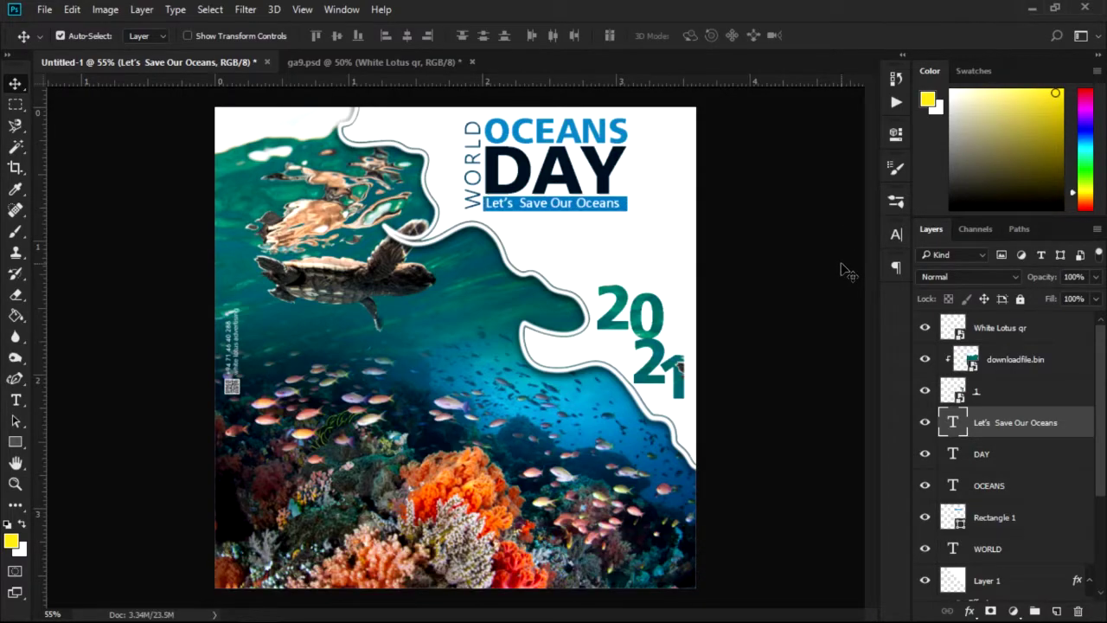
key(Right)
key(Right)
key(Right)
click(896, 267)
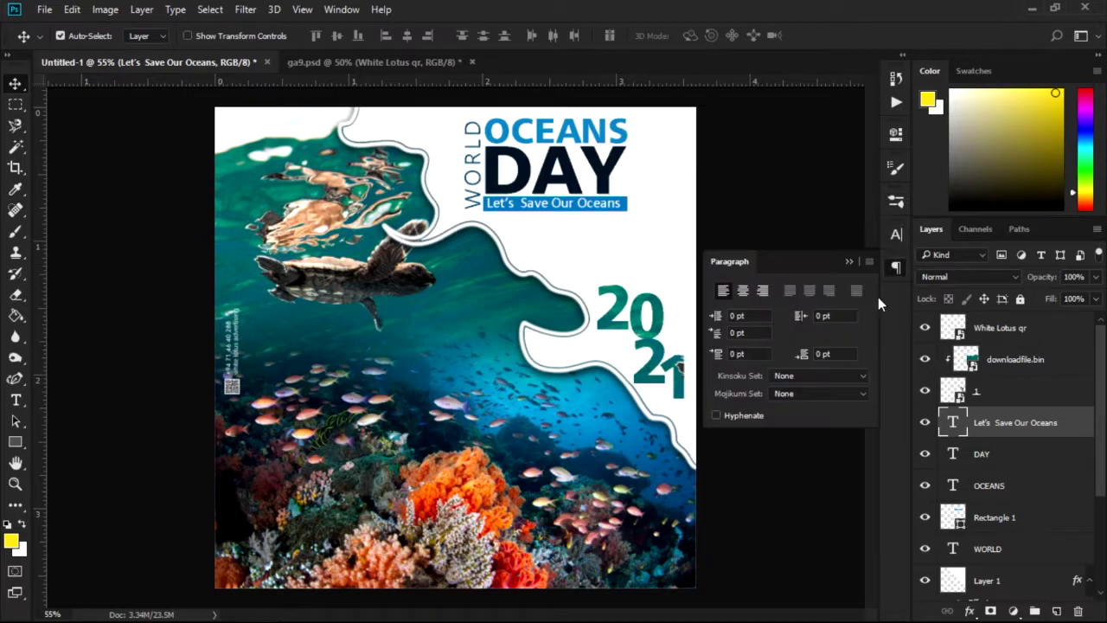
click(732, 289)
Drag and arrow-nudge 'Let's Save Our Oceans' until it sits centred in the blue bar.
drag(528, 209, 588, 209)
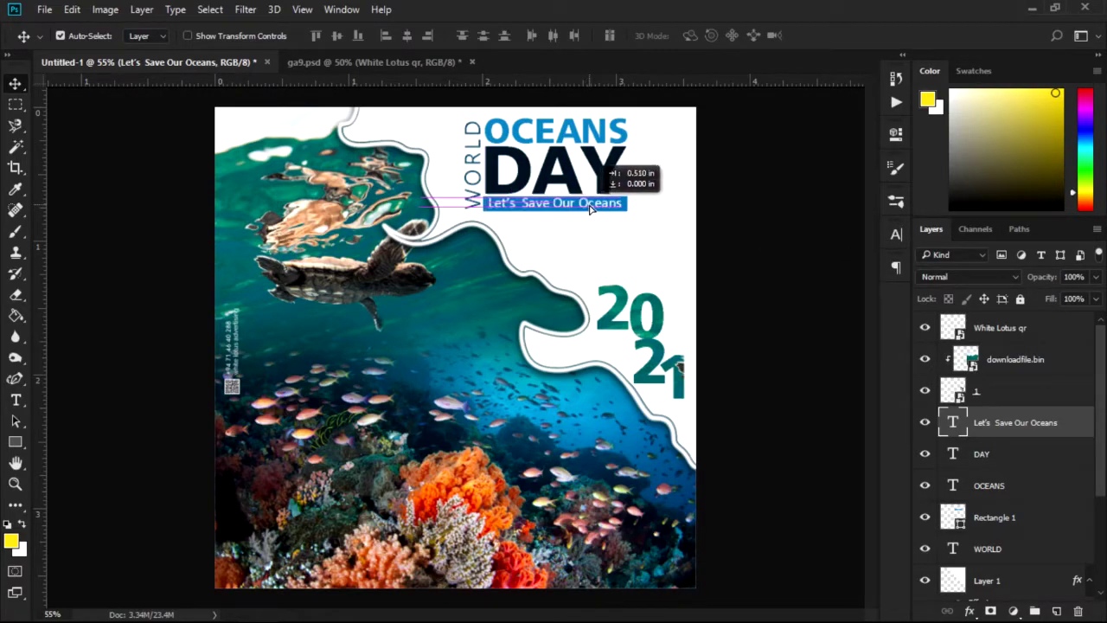
drag(588, 209, 588, 210)
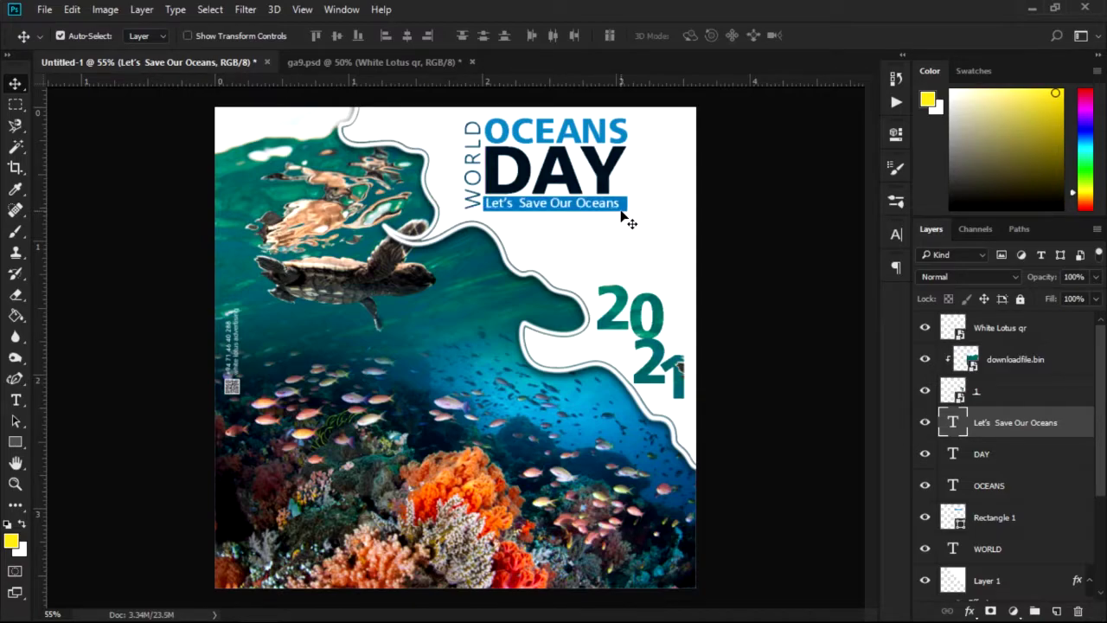
alt+scroll(567, 212, up, 5)
drag(576, 192, 586, 195)
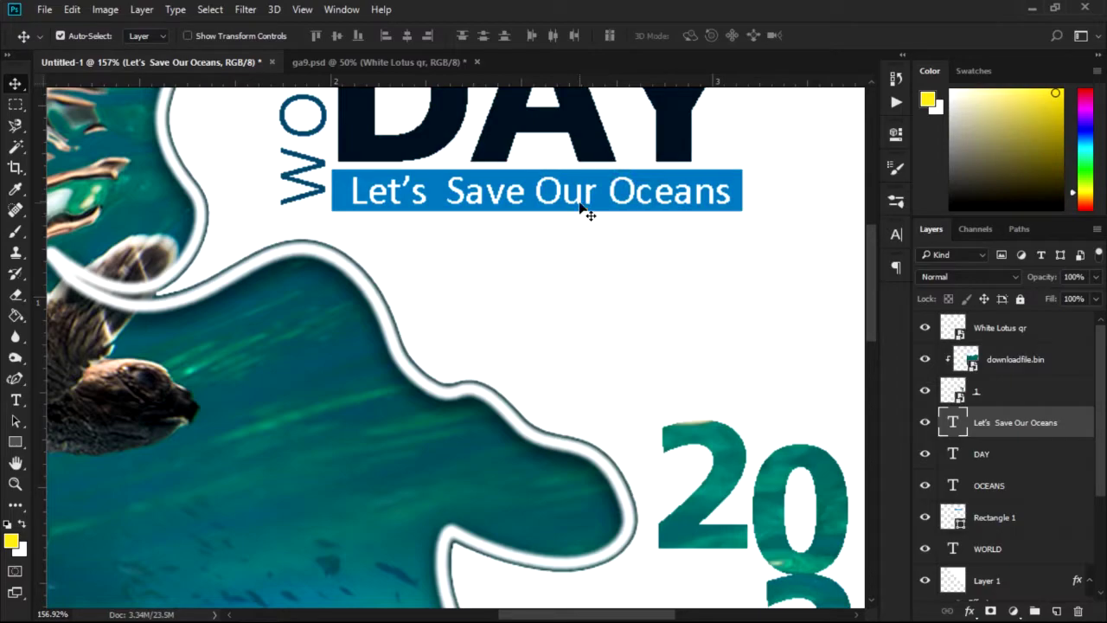
key(Left)
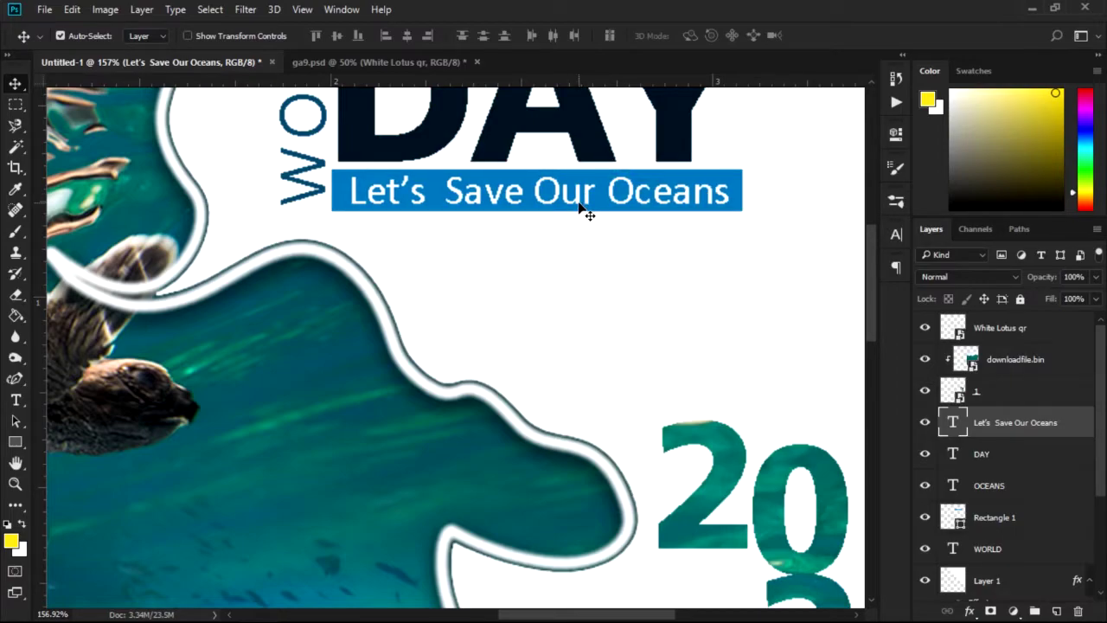
alt+scroll(581, 209, down, 3)
alt+scroll(581, 208, down, 2)
scroll(1038, 433, down, 1)
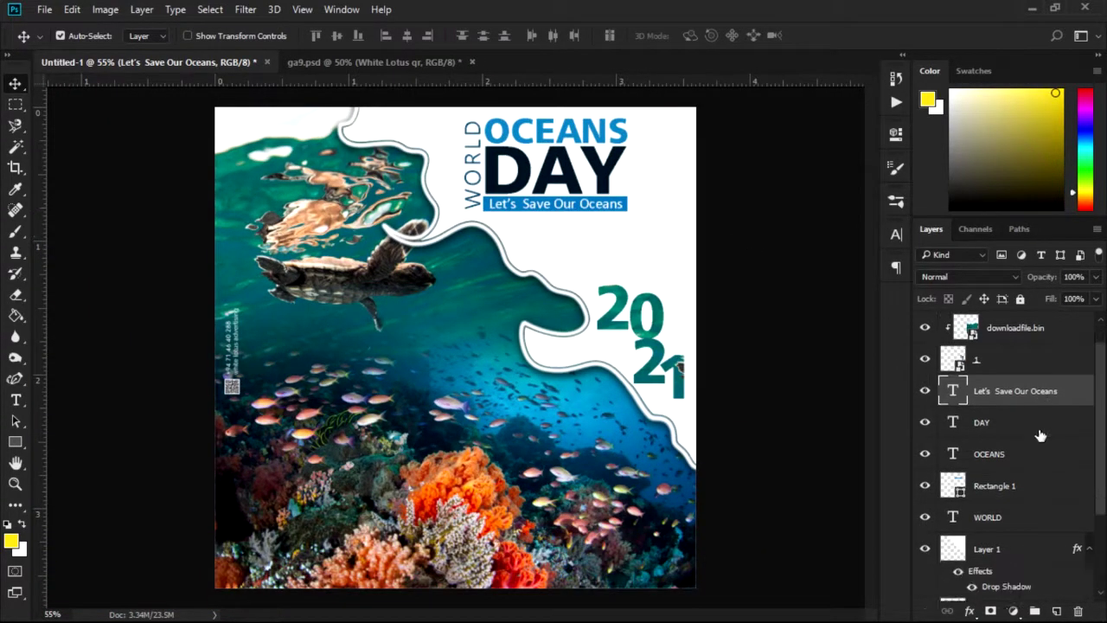
scroll(995, 458, down, 1)
shift+click(1010, 490)
Convert the WORLD OCEANS DAY title layers into one smart object and nudge it right and down.
right_click(1010, 489)
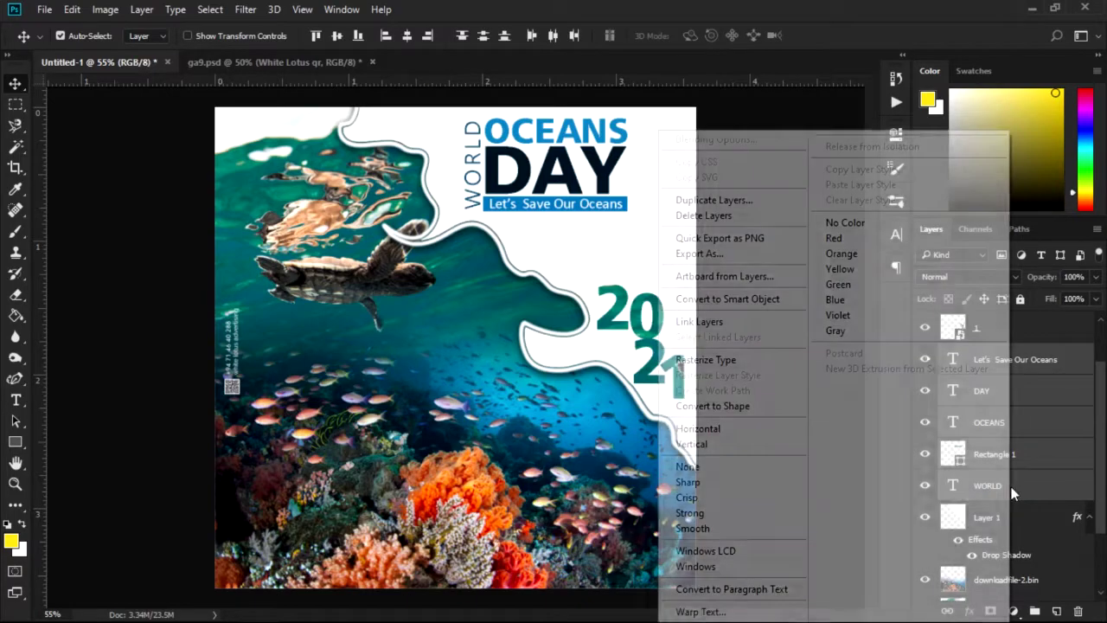
click(692, 297)
click(924, 396)
key(shift+Right)
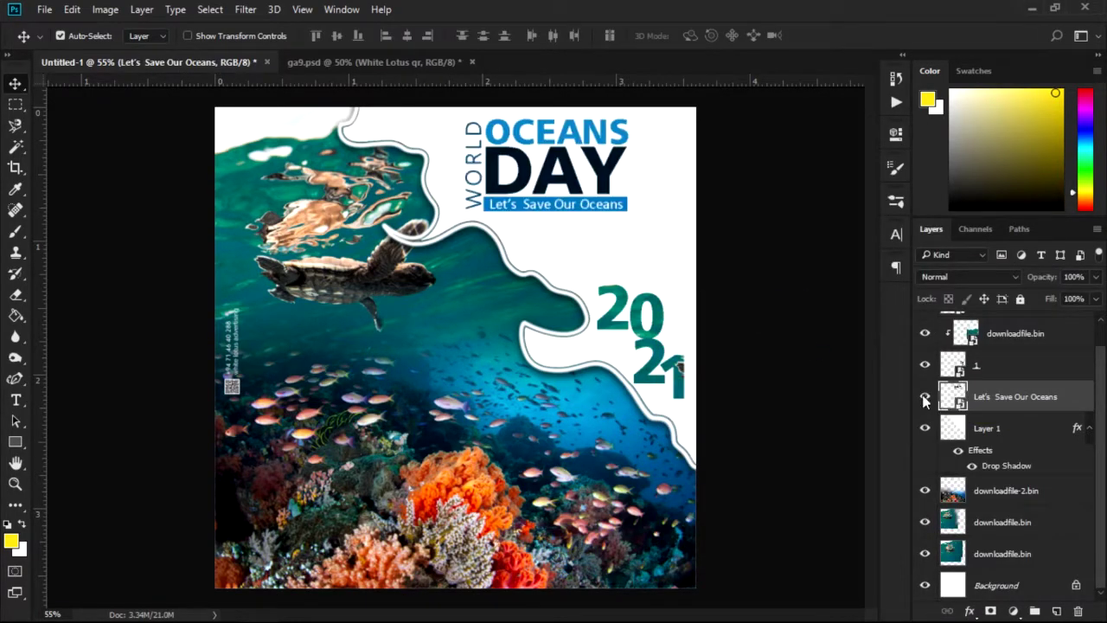
key(shift+Right)
key(shift+Right)
key(shift+Right)
key(shift+Right)
key(shift+Right)
key(shift+Right)
key(shift+Right)
key(shift+Right)
key(shift+Right)
key(shift+Right)
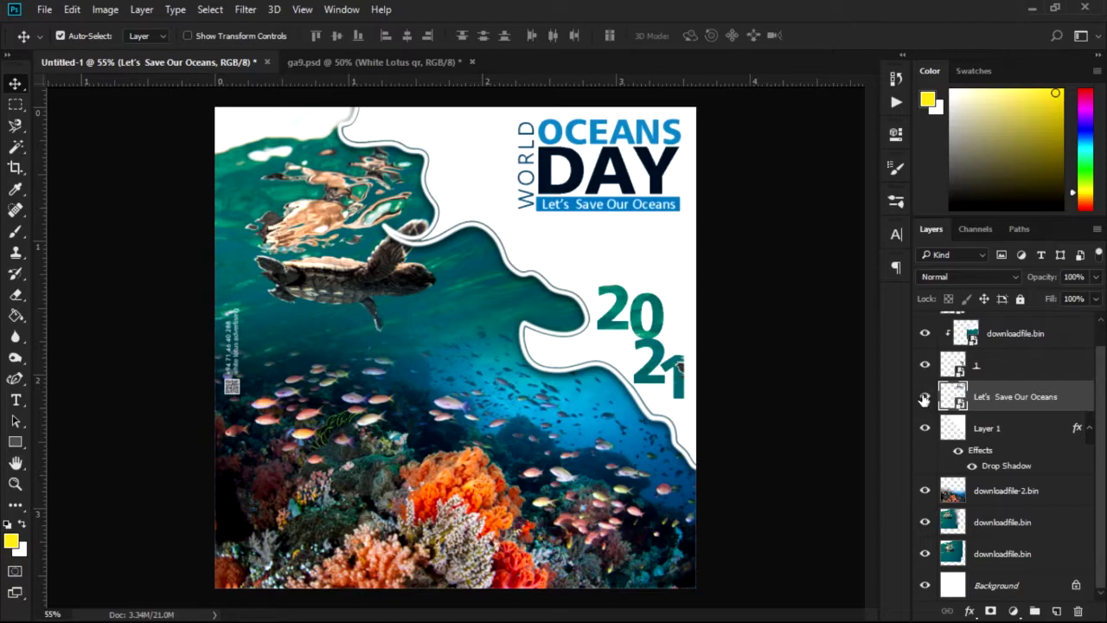
key(shift+Right)
key(shift+Down)
key(shift+Down)
Scale the merged title block up to about 117%.
key(ctrl+t)
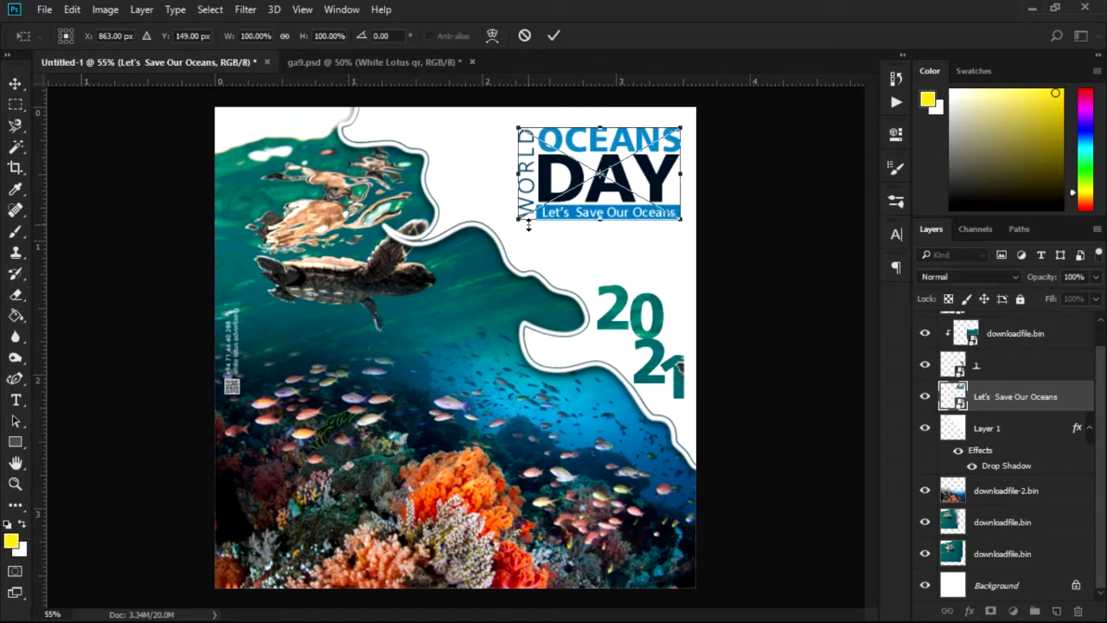
drag(516, 222, 494, 228)
drag(680, 227, 686, 230)
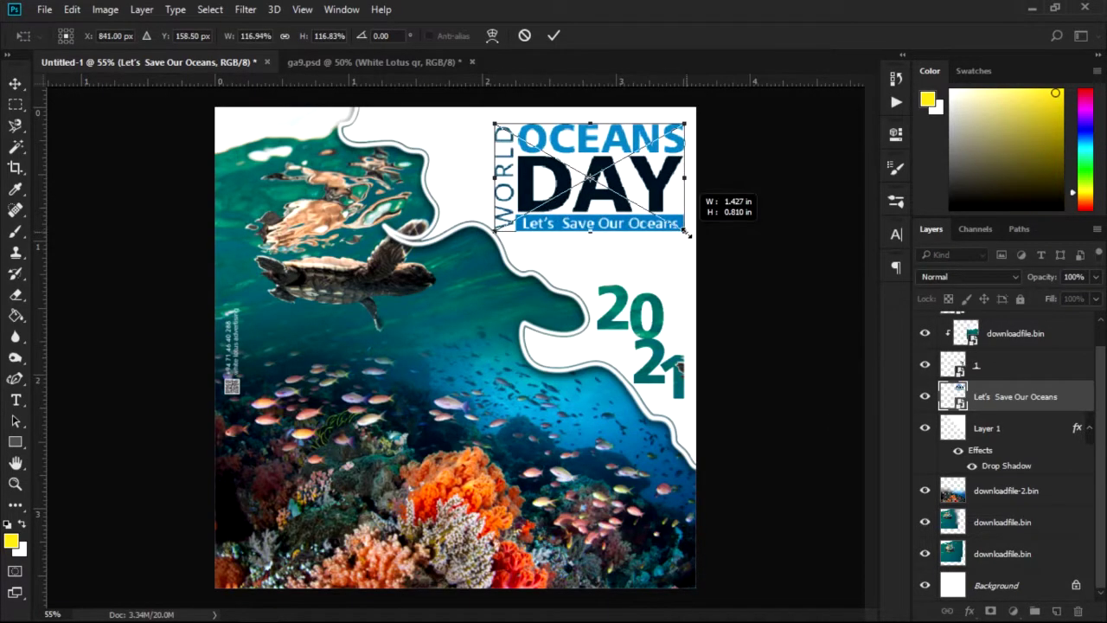
key(Return)
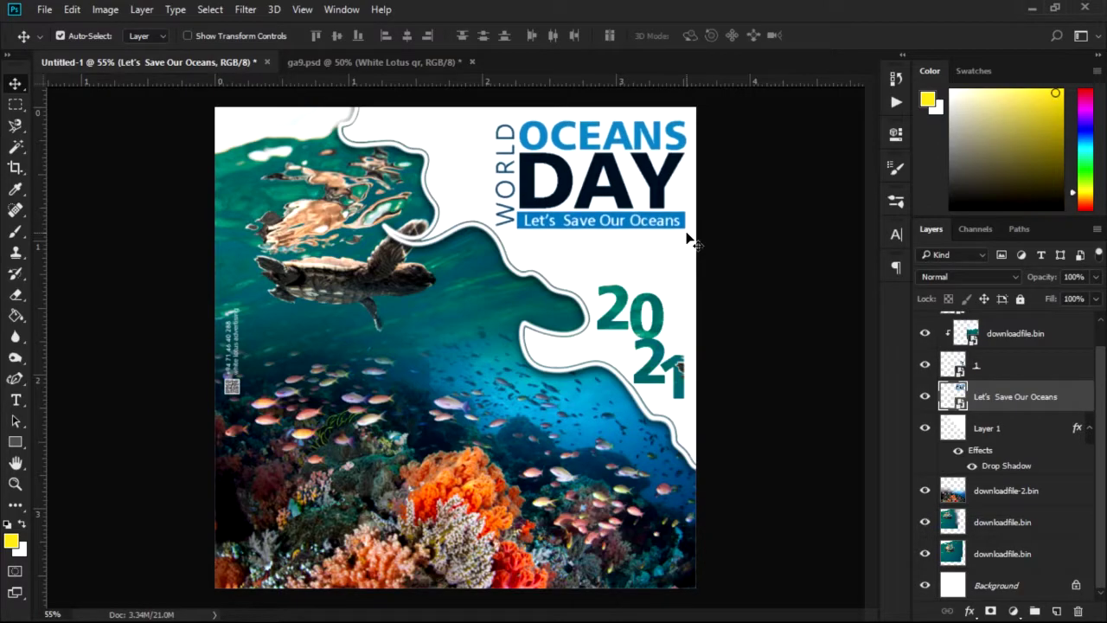
click(994, 335)
click(995, 369)
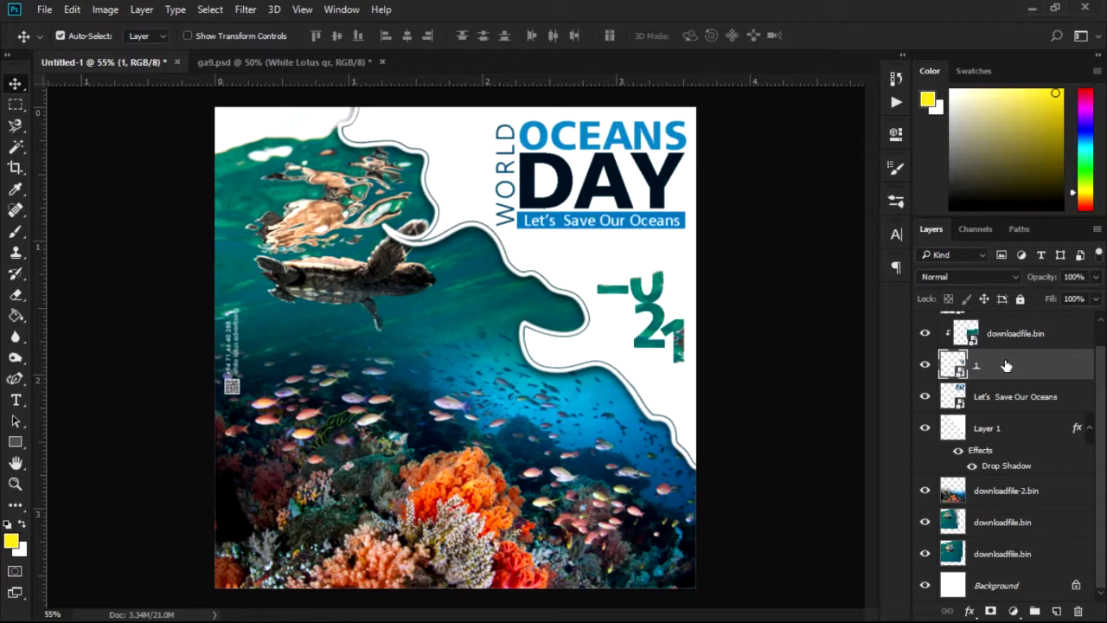
Scale the teal 2021 numerals up to about 122% beneath the slogan.
key(ctrl+t)
drag(595, 364, 593, 385)
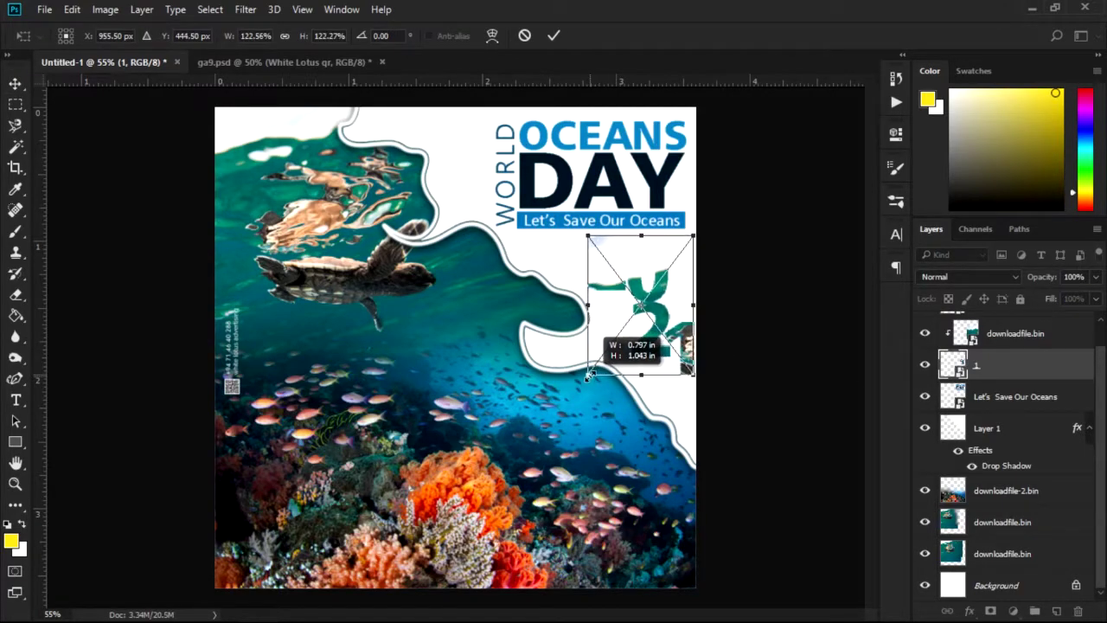
key(Return)
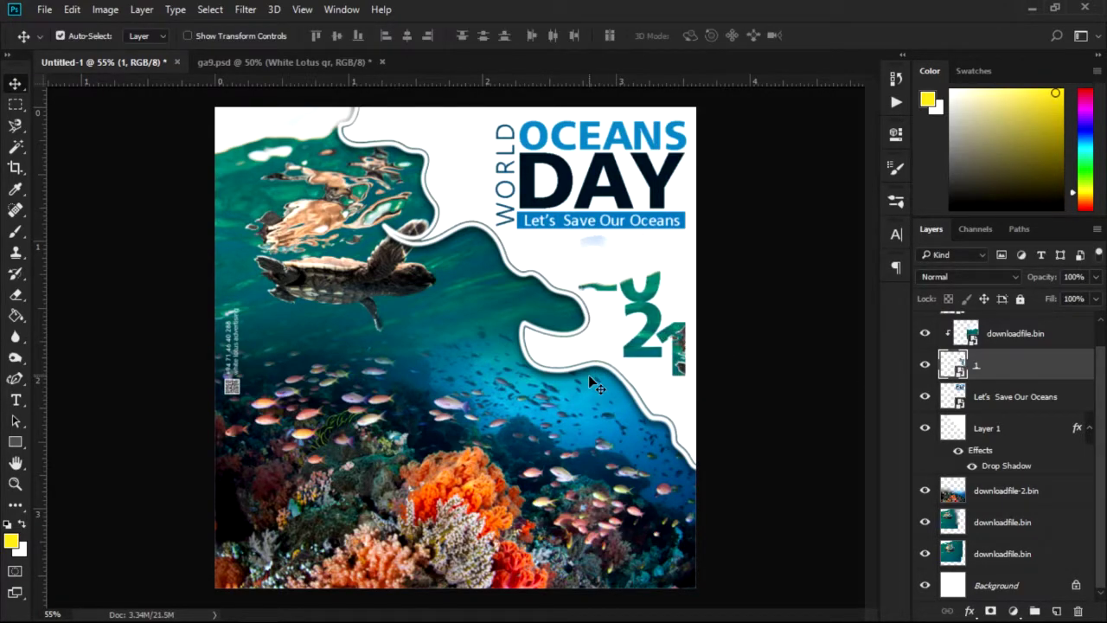
click(1008, 333)
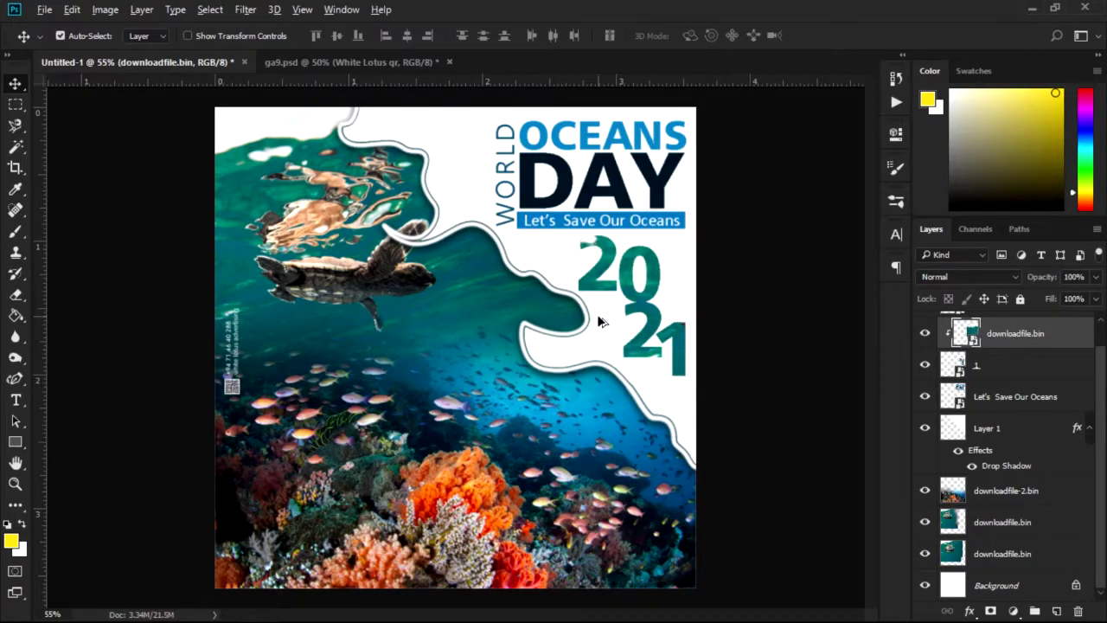
key(ctrl+minus)
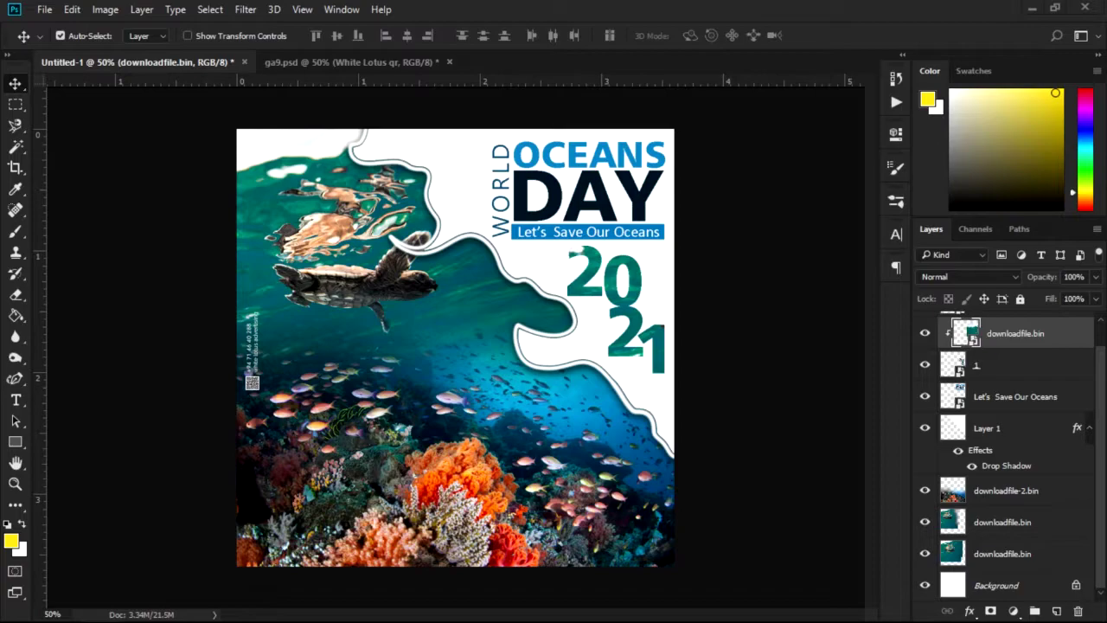
Place the White Lotus logo as a small icon in the bottom-right corner.
drag(494, 396, 626, 485)
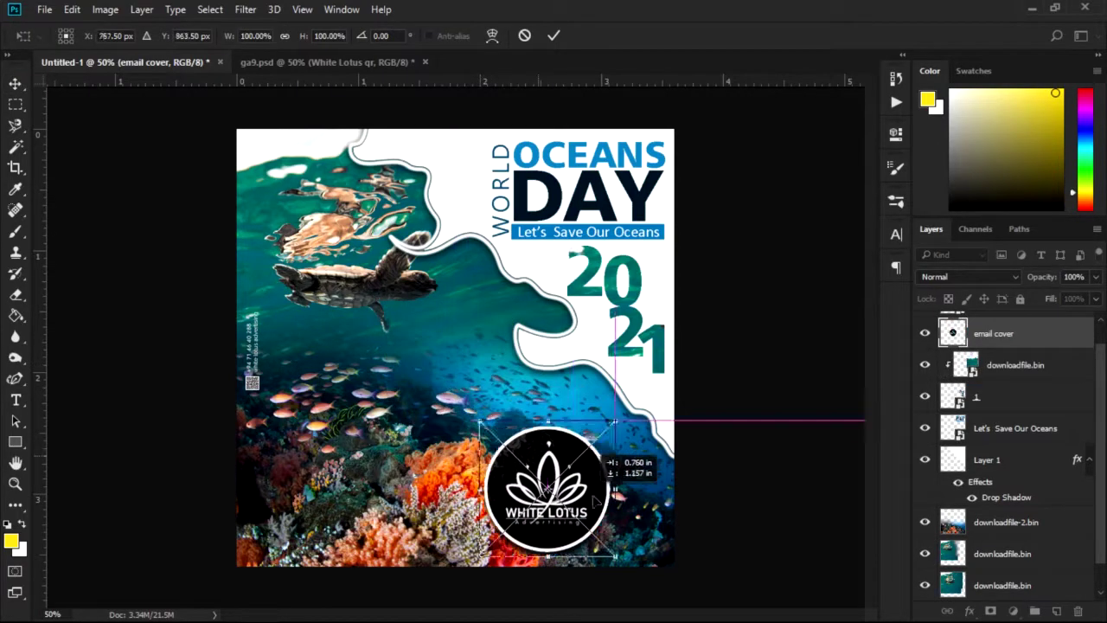
drag(527, 430, 639, 540)
key(Return)
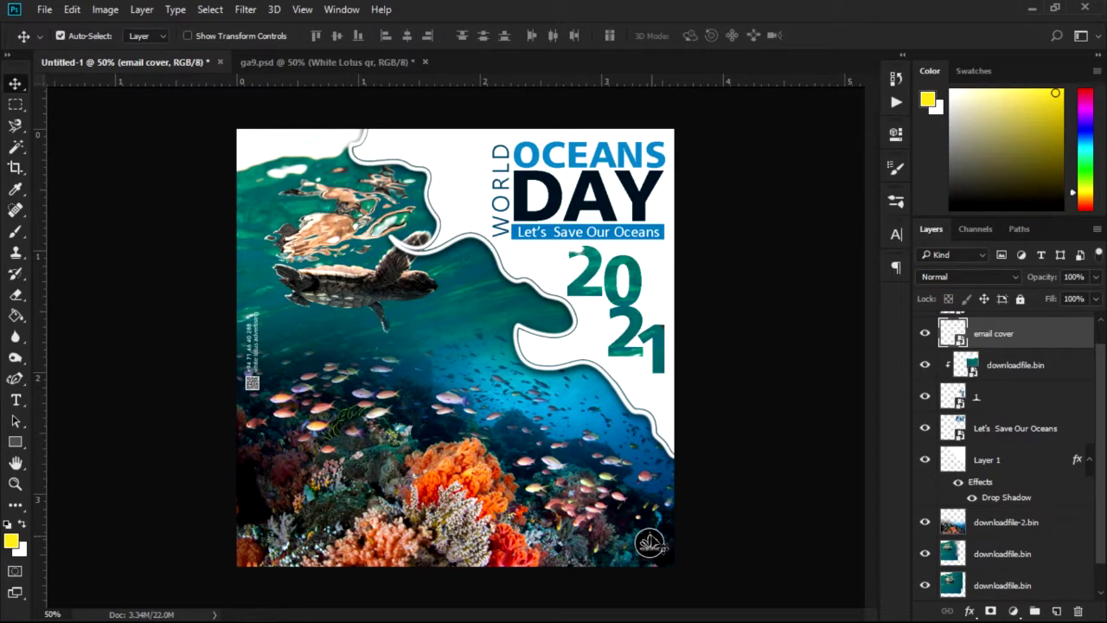
Set the logo layer's blend mode to Screen with 100% fill, then adjust its corner position.
double_click(1029, 336)
click(601, 128)
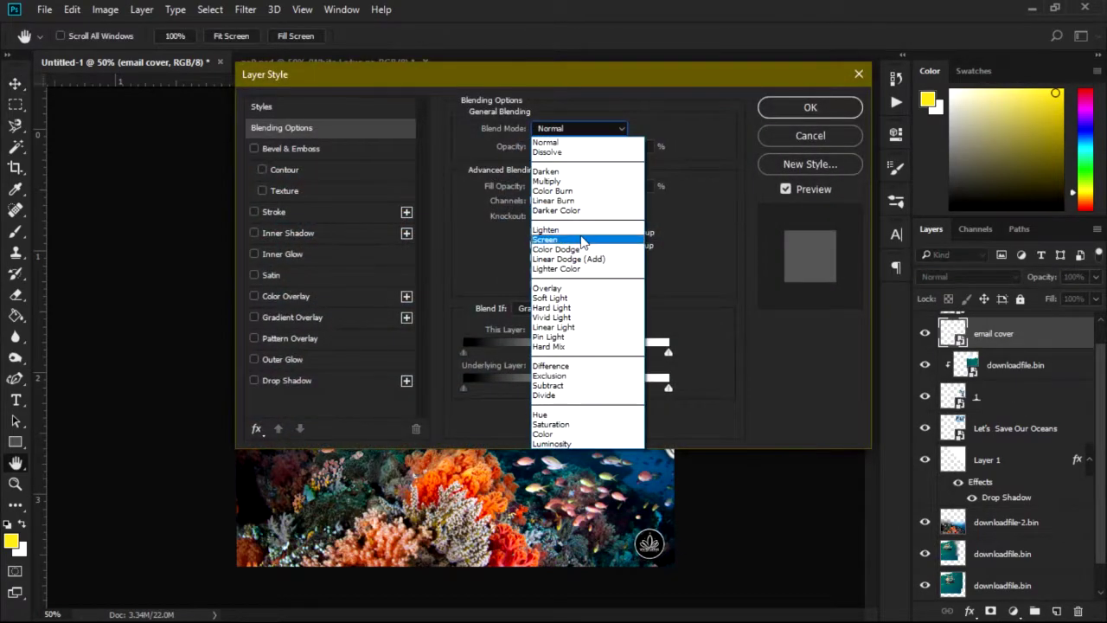
click(579, 236)
drag(611, 188, 583, 187)
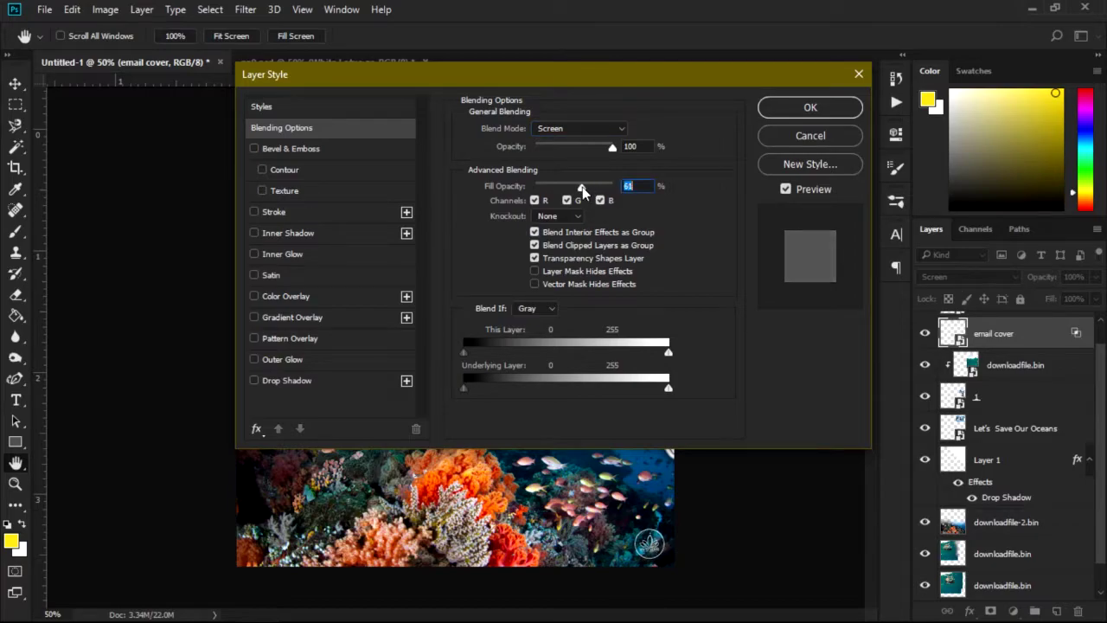
text(100)
key(Return)
key(v)
mouse_move(648, 538)
mouse_down()
mouse_move(268, 251)
mouse_move(650, 542)
mouse_up()
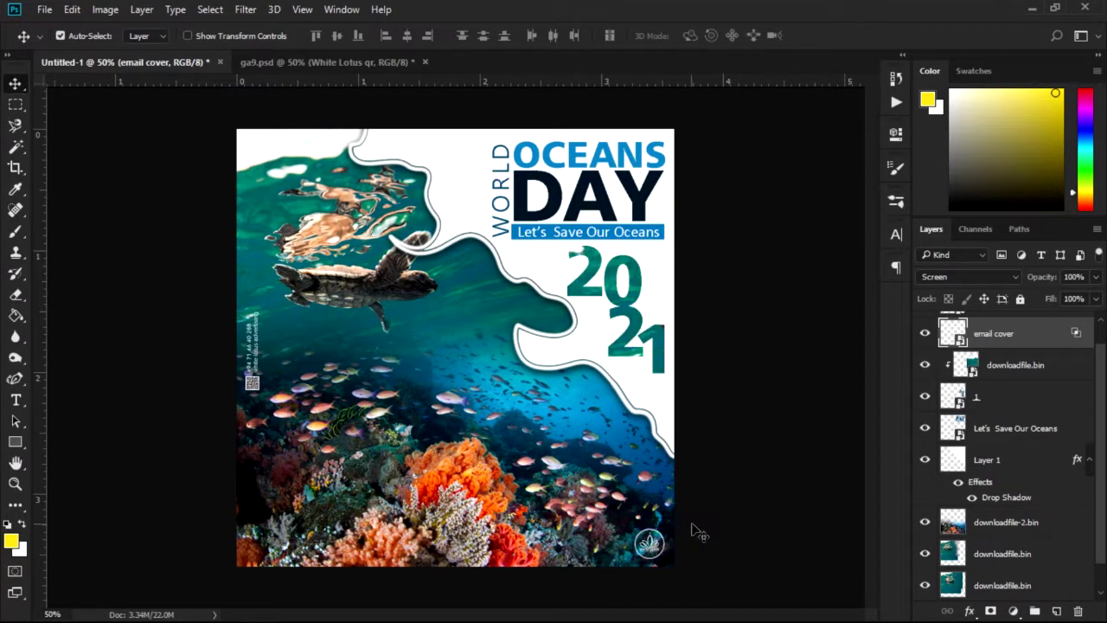
Resize the QR code and its contact text, nudging it down slightly.
click(252, 380)
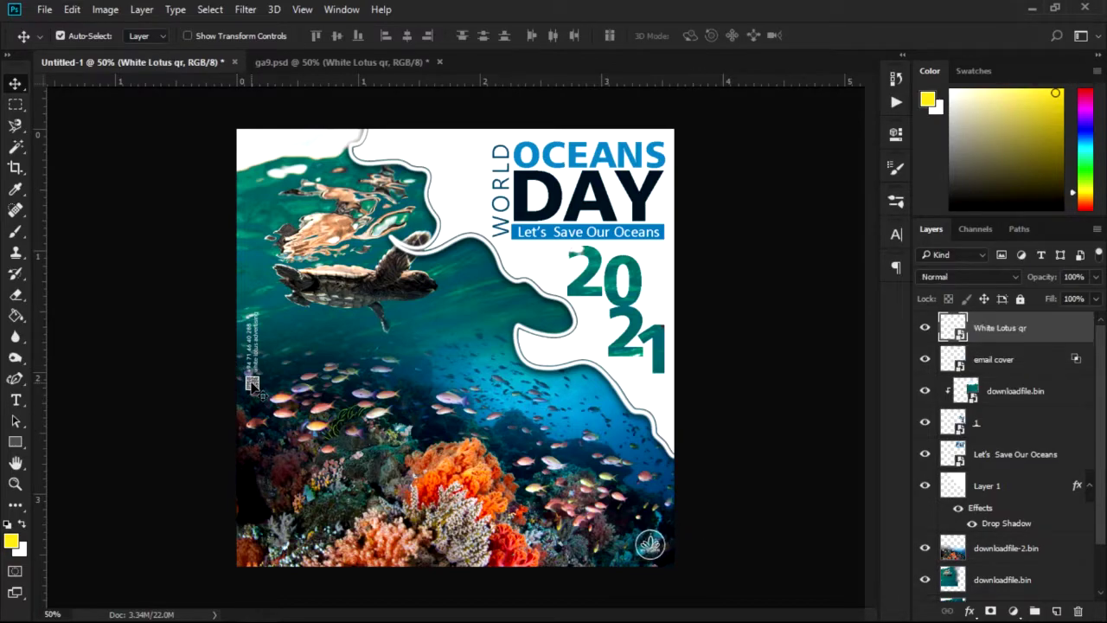
key(ctrl+t)
drag(261, 310, 259, 318)
key(Return)
key(Down)
key(Down)
key(Down)
key(Down)
key(Down)
key(Down)
key(Down)
scroll(378, 248, up, 1)
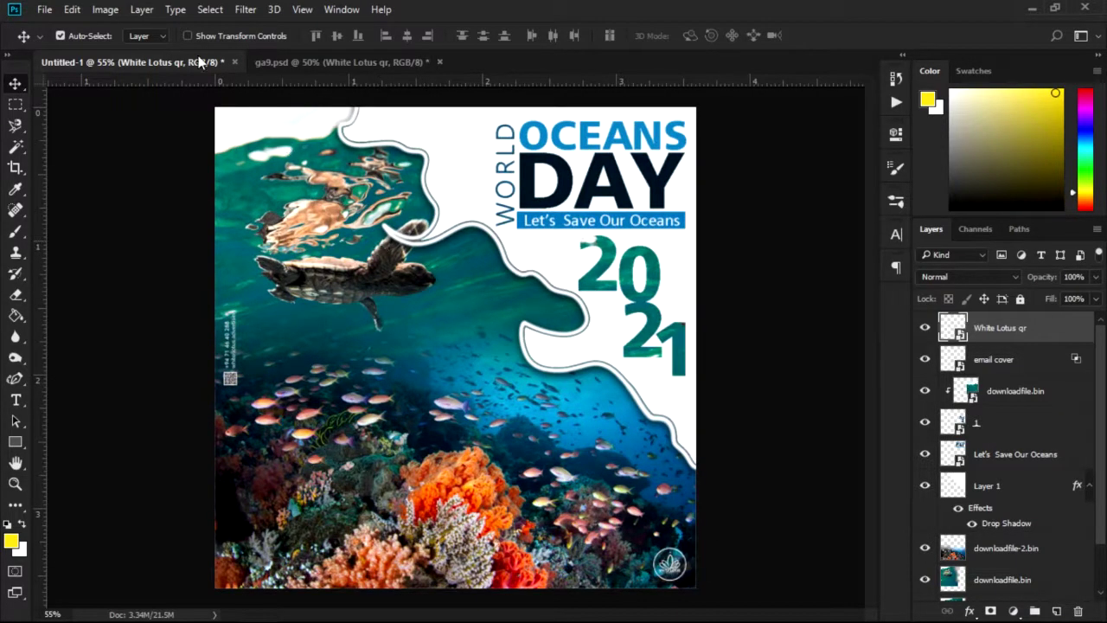